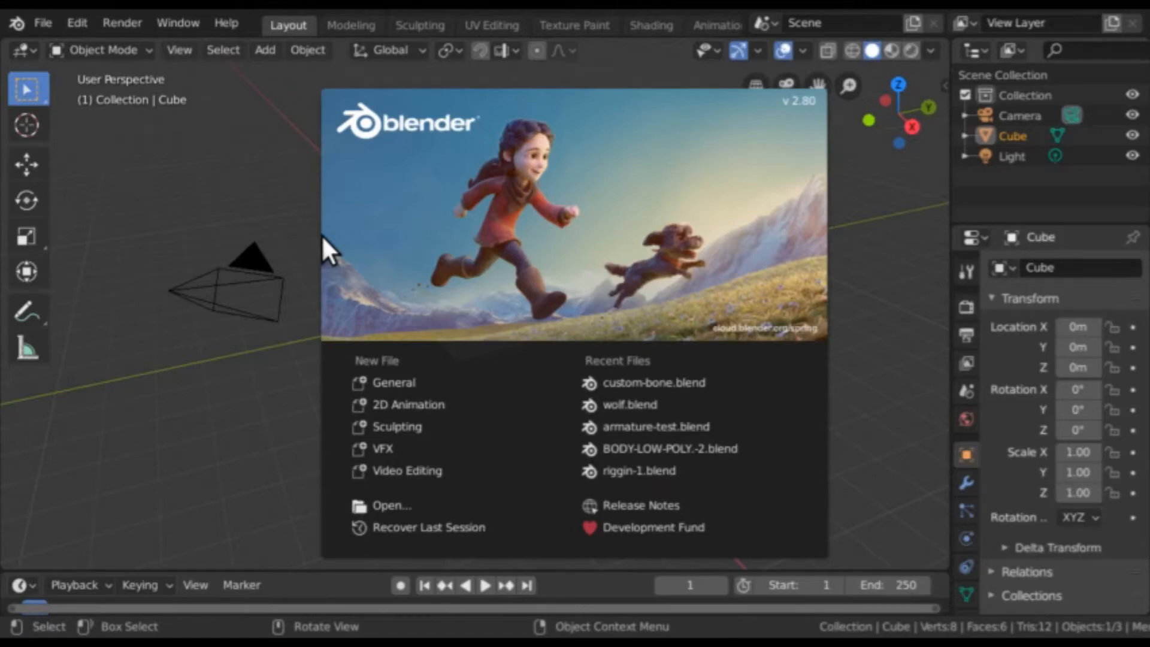
# - Stretch the default cube along the Z axis into a tall column, to a Z scale of about 4.59
pyautogui.click(433, 254)
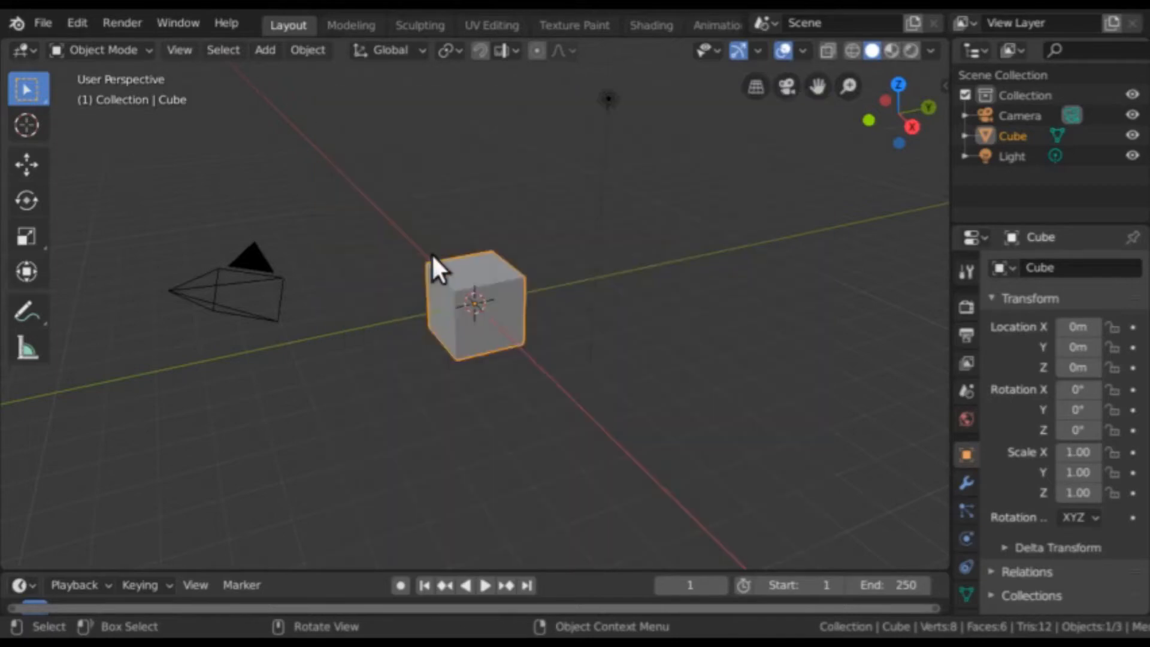
pyautogui.moveTo(431, 253); pyautogui.dragTo(398, 224, button='middle')
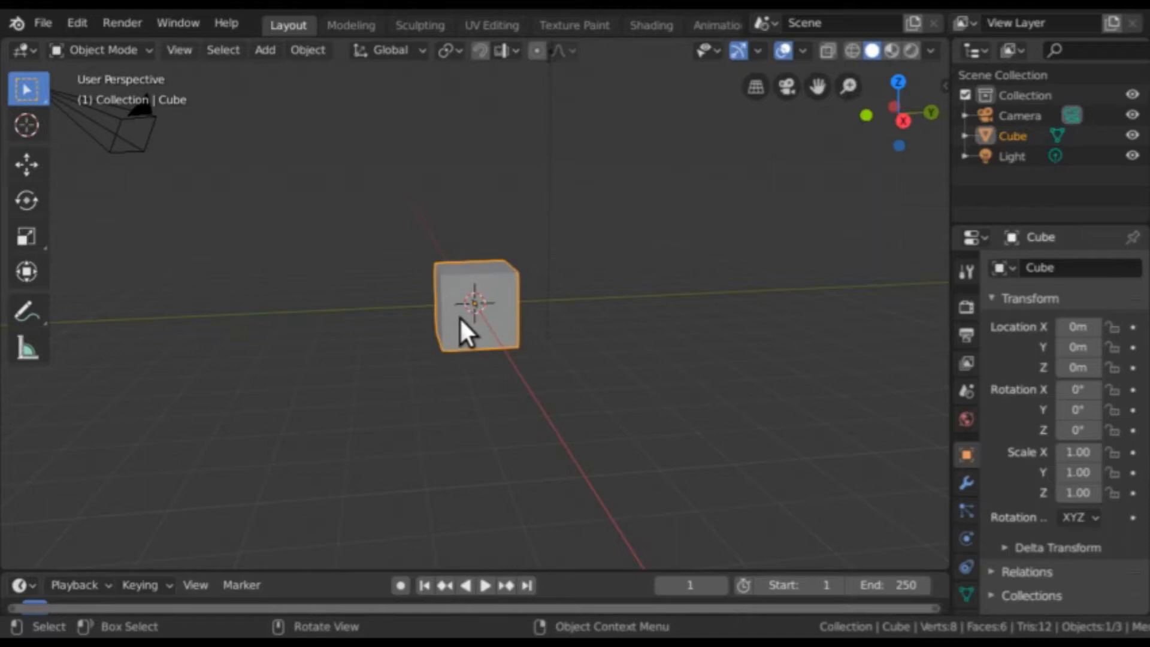
pyautogui.click(34, 237)
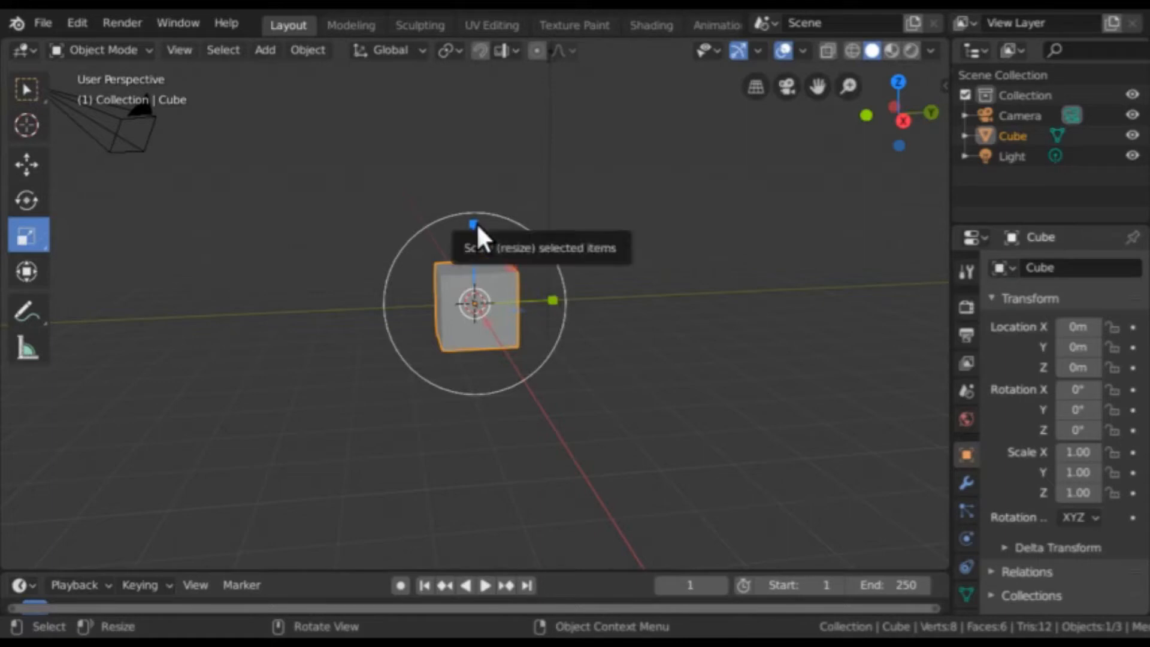
pyautogui.moveTo(474, 224); pyautogui.dragTo(486, 128)
pyautogui.moveTo(486, 129); pyautogui.dragTo(487, 462)
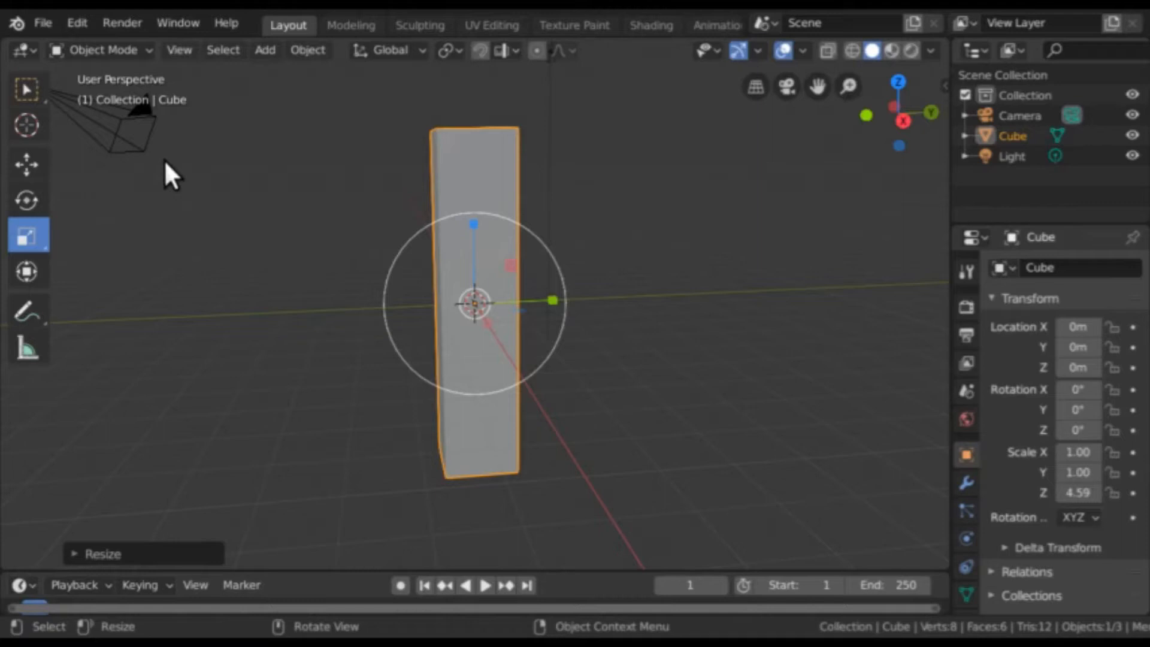
pyautogui.click(30, 88)
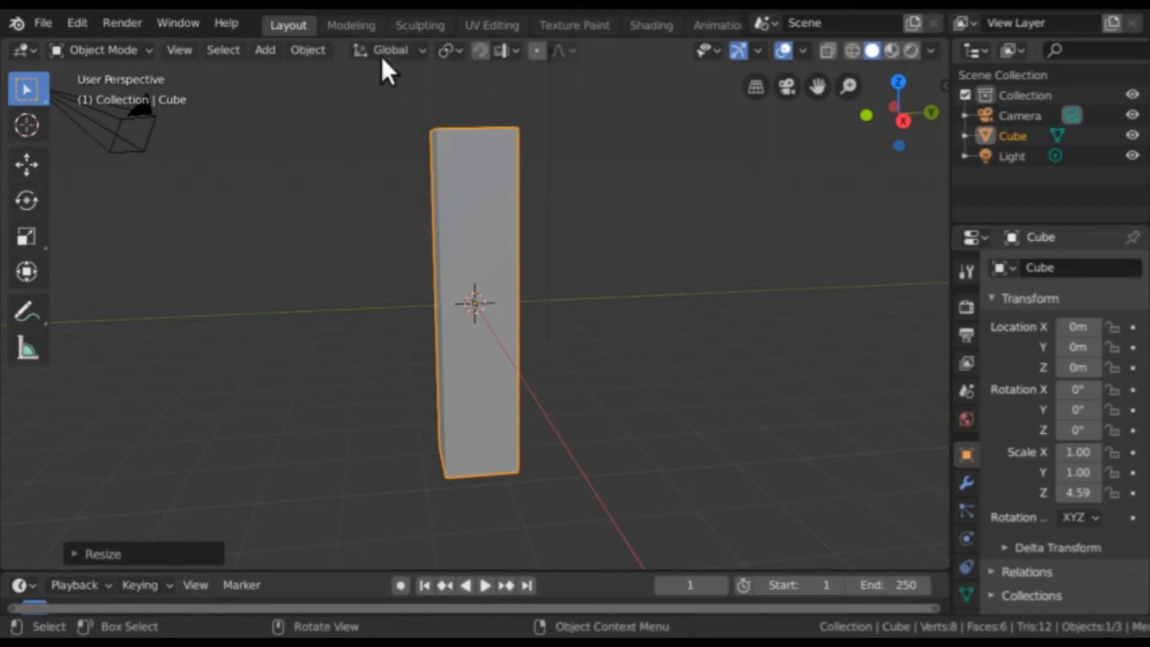
# - Subdivide the whole column mesh in Edit Mode with 4 cuts
pyautogui.click(120, 53)
pyautogui.hotkey('ctrl', 'Tab')
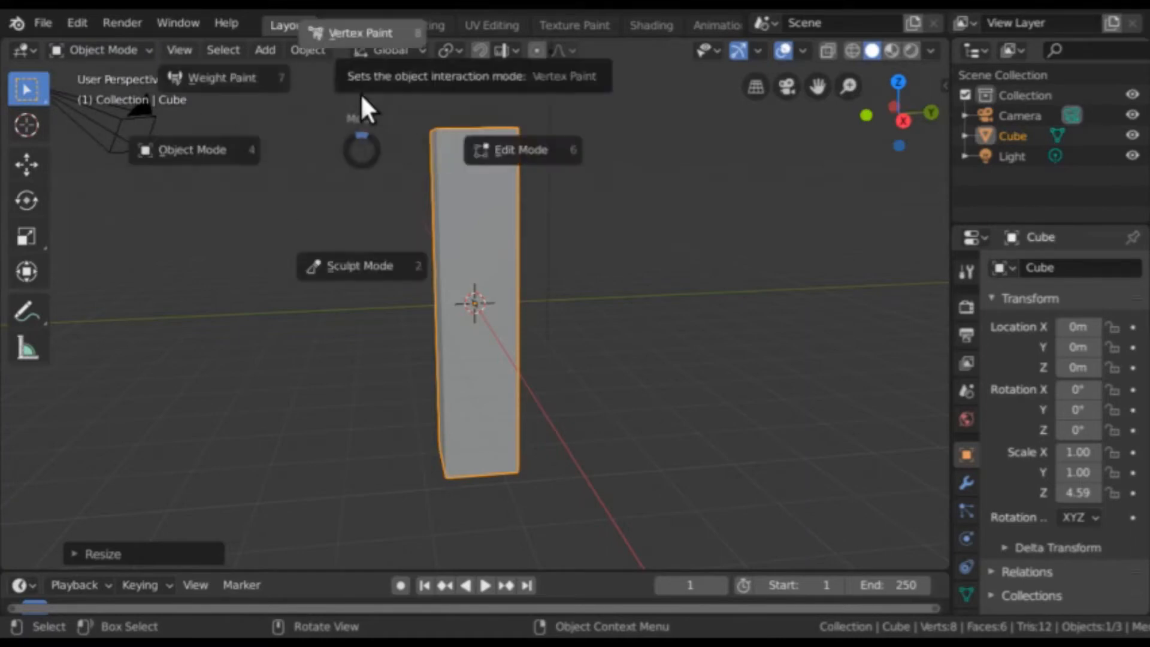
pyautogui.click(519, 144)
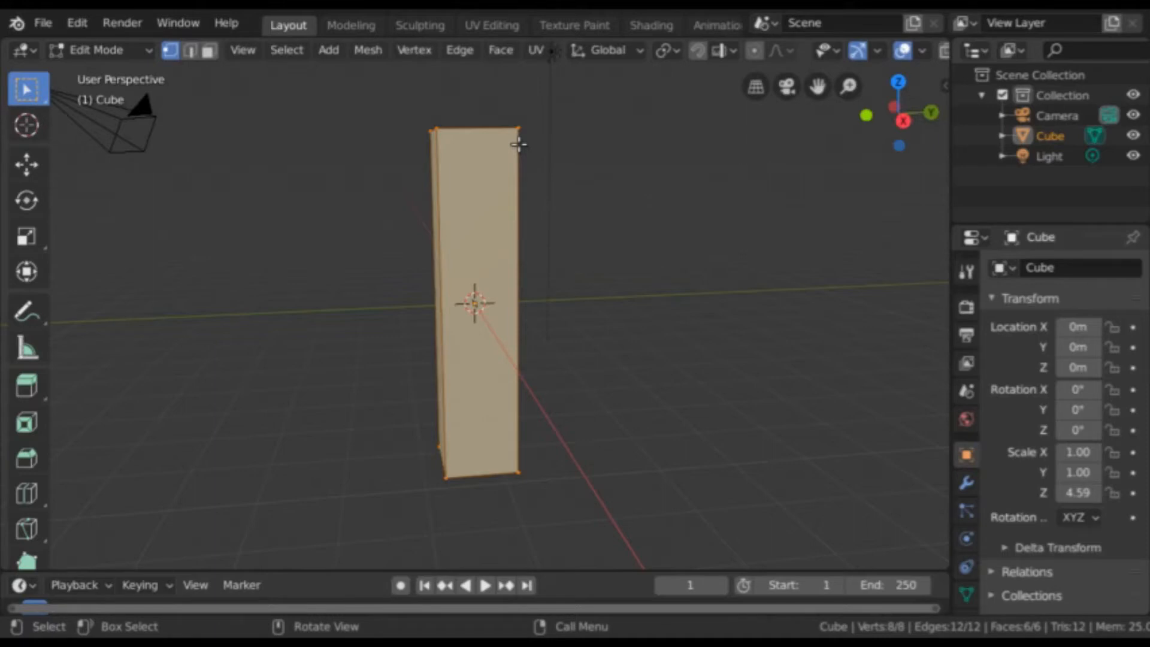
pyautogui.rightClick(592, 193)
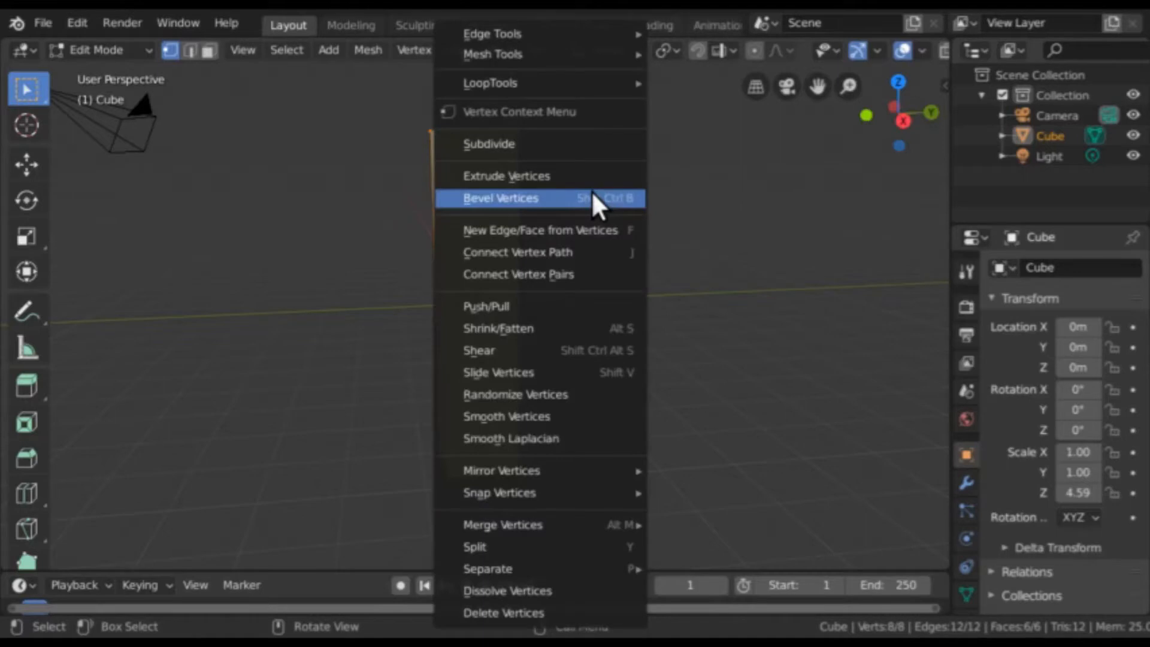
pyautogui.click(589, 142)
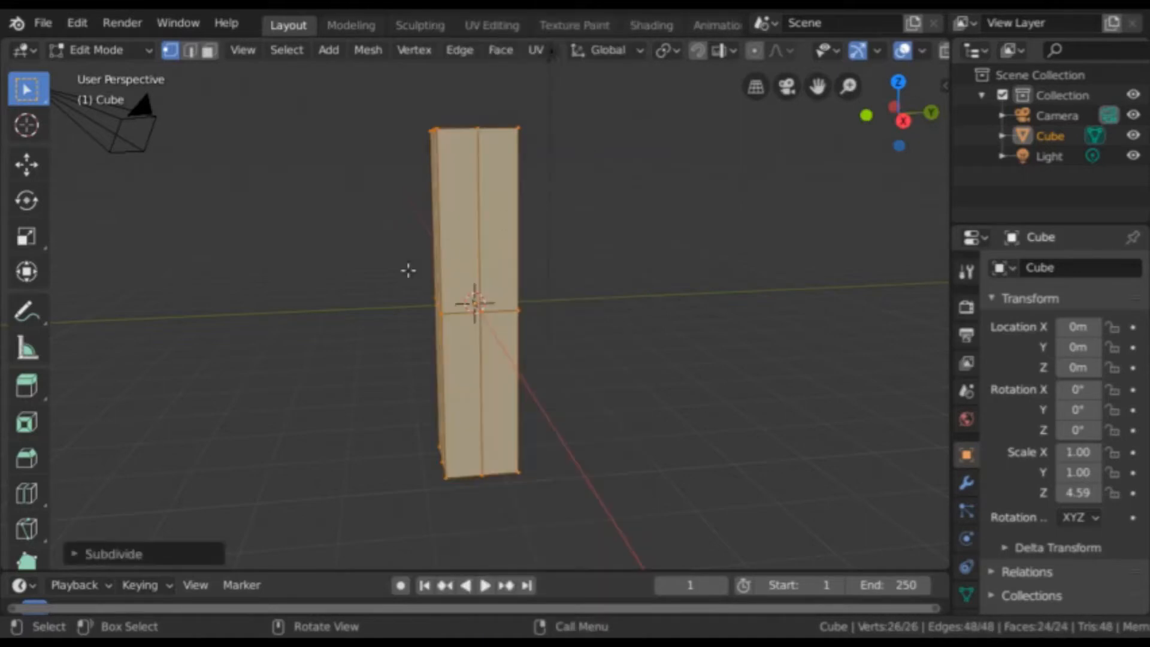
pyautogui.click(185, 554)
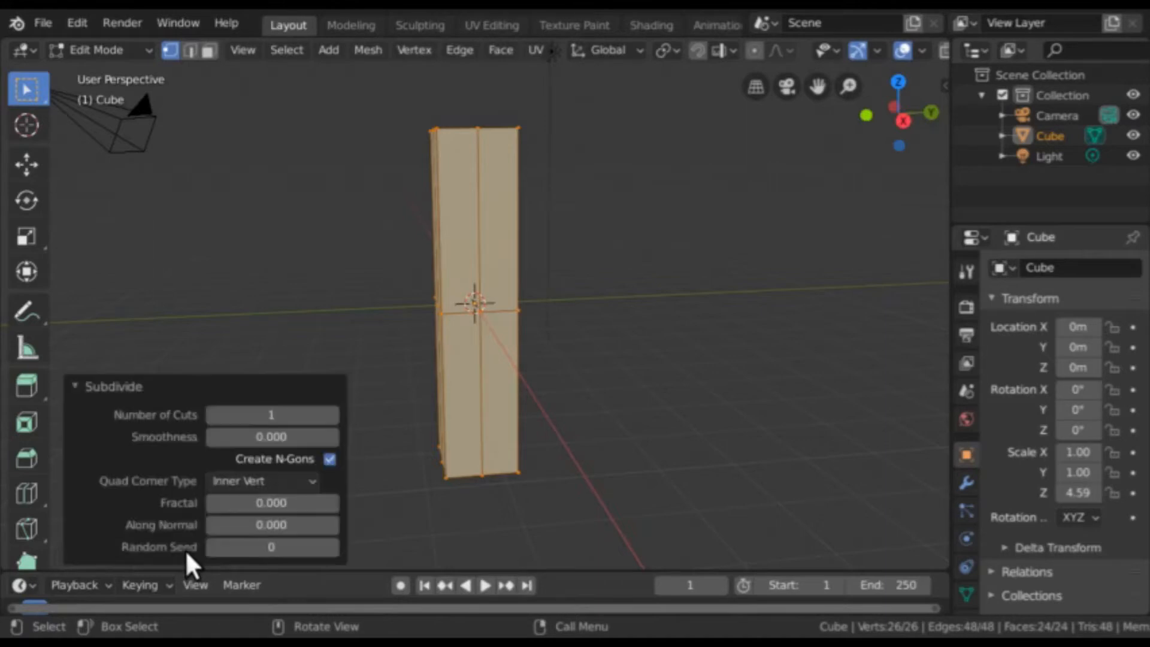
pyautogui.click(332, 415)
pyautogui.click(333, 416)
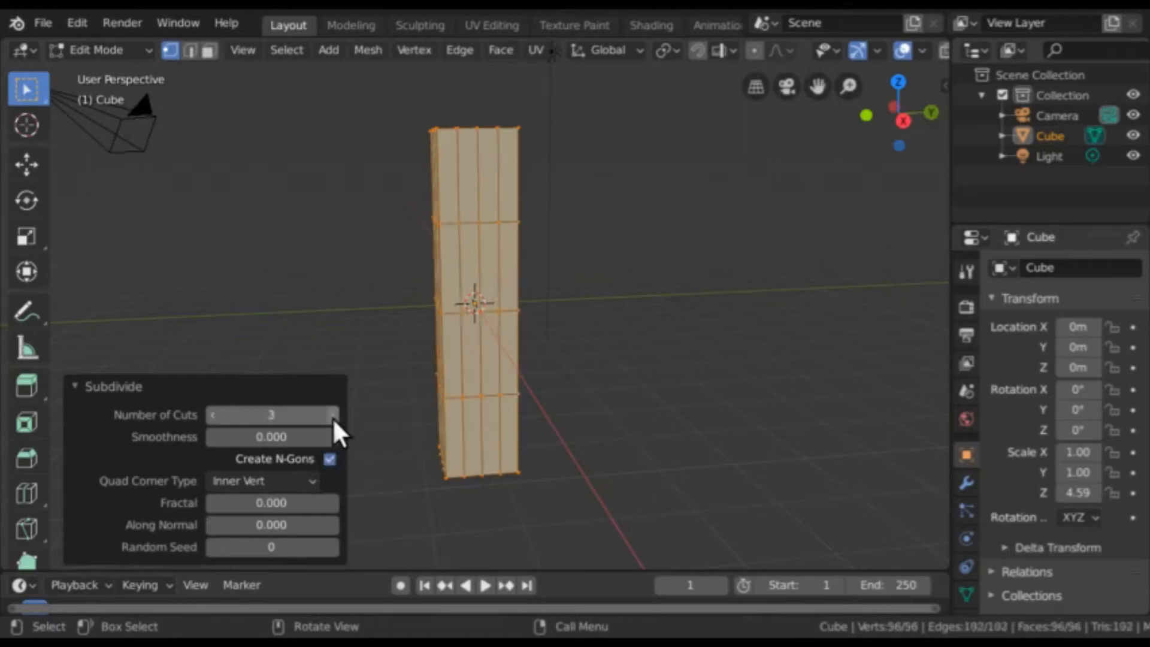
pyautogui.click(333, 416)
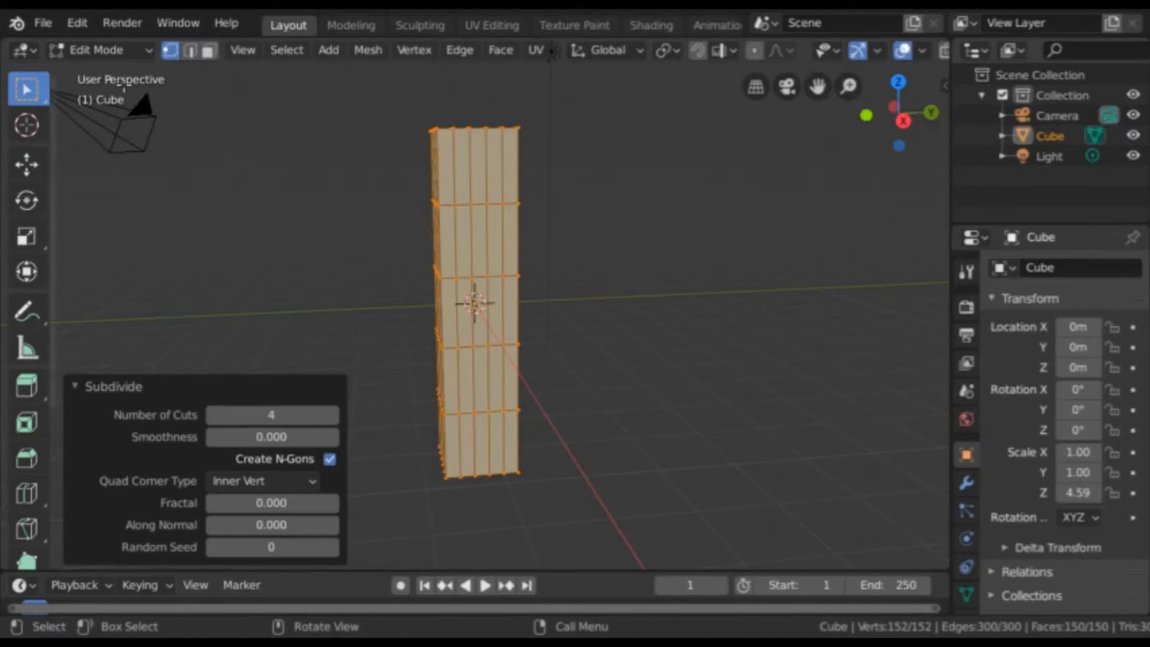
# - Return to Object Mode and add an armature inside the column
pyautogui.click(106, 48)
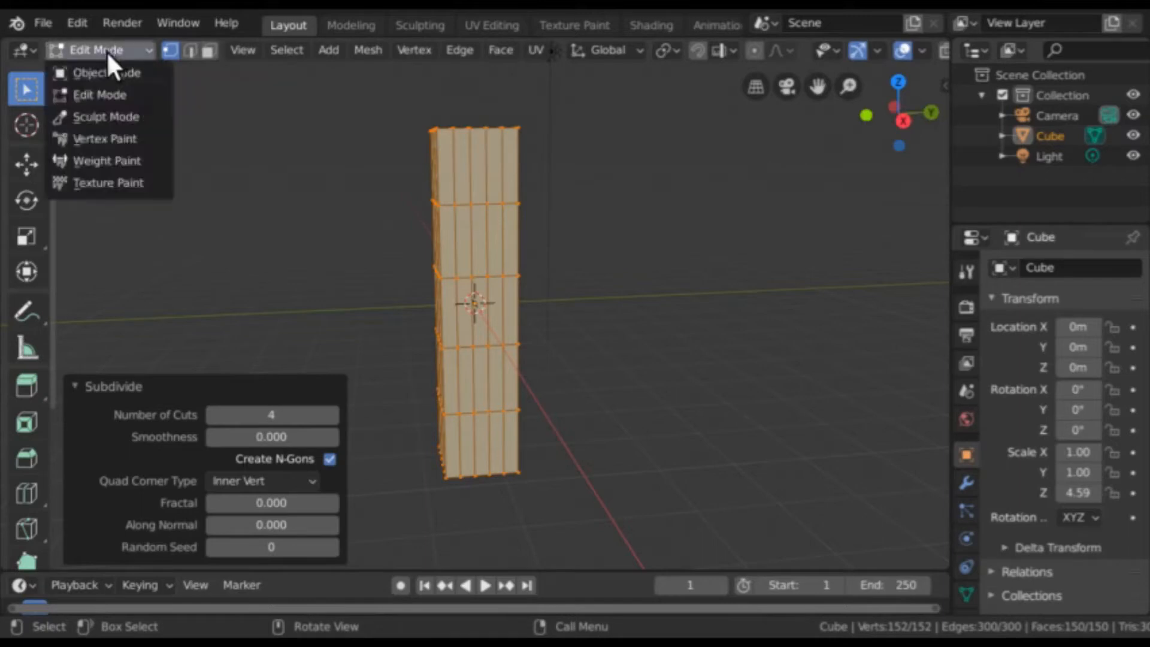
pyautogui.click(107, 71)
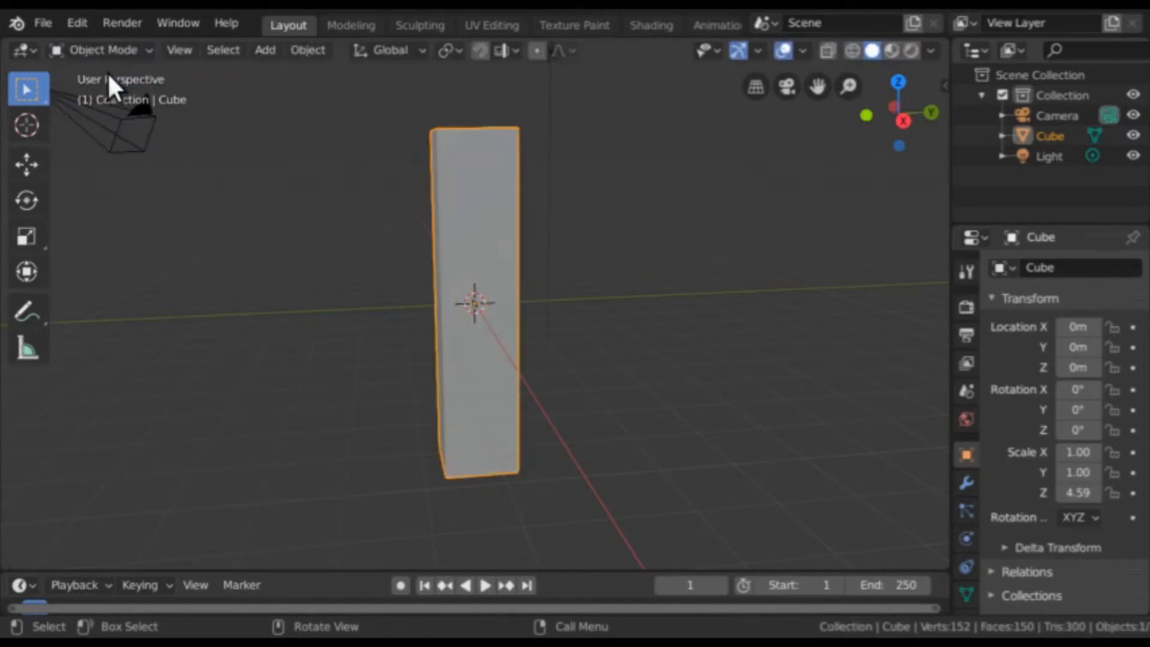
pyautogui.click(259, 49)
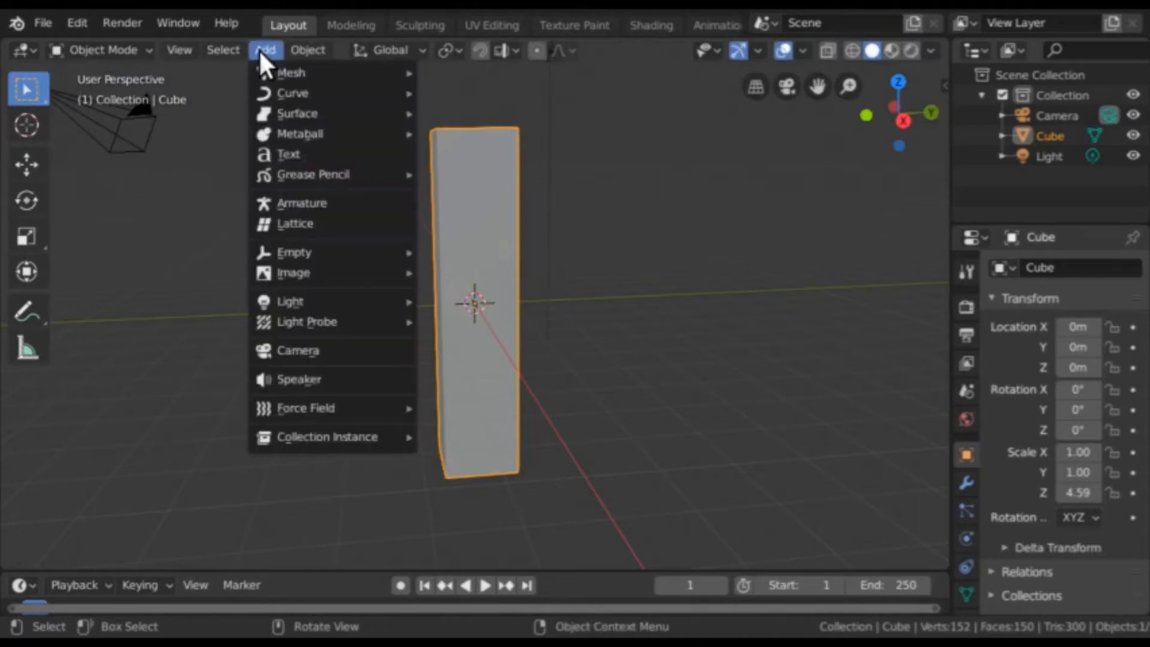
pyautogui.click(308, 203)
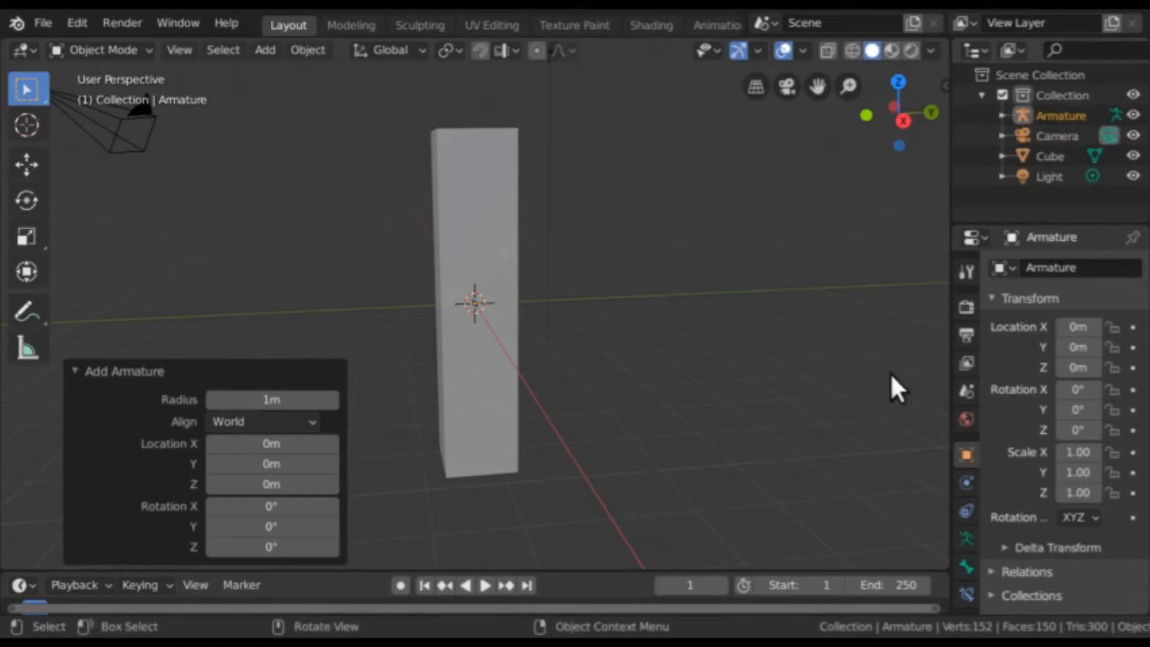
# - Enable In Front in the armature's viewport display so its bone is drawn over the column
pyautogui.click(966, 538)
pyautogui.click(1045, 542)
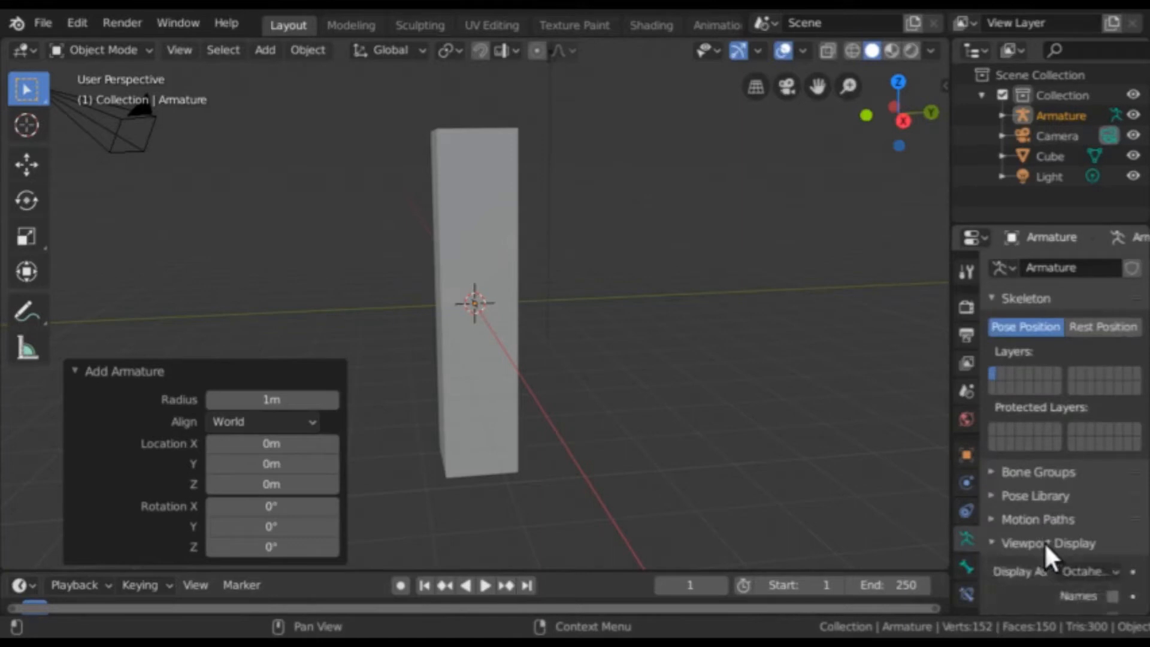
pyautogui.scroll(-5, 1045, 542)
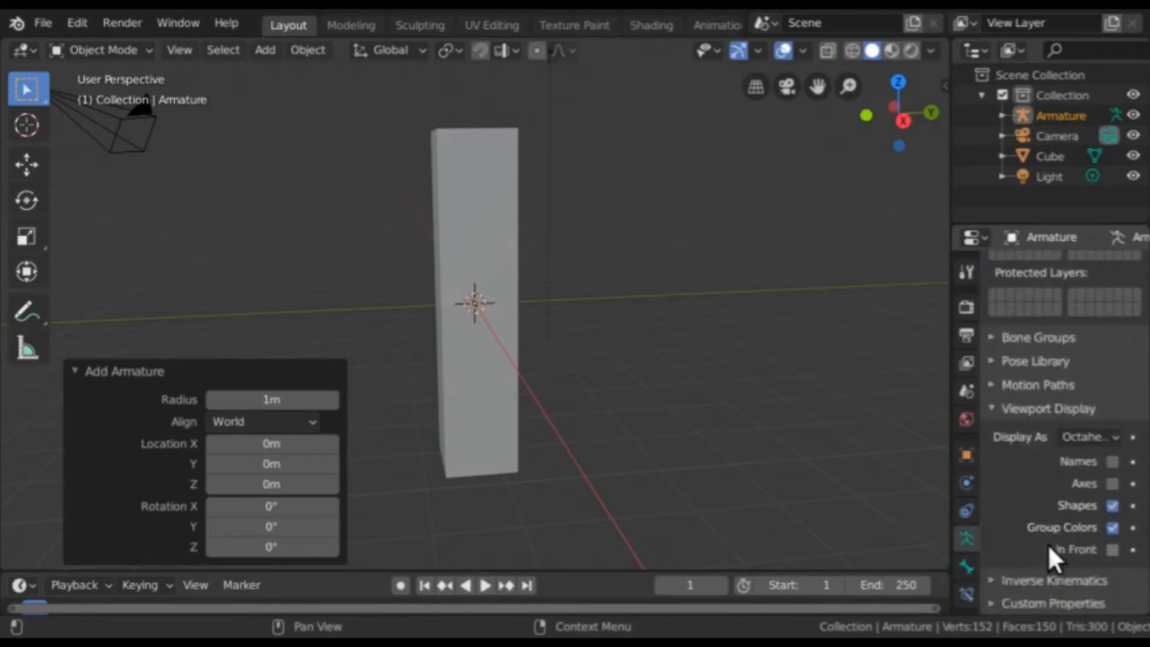
pyautogui.click(1112, 549)
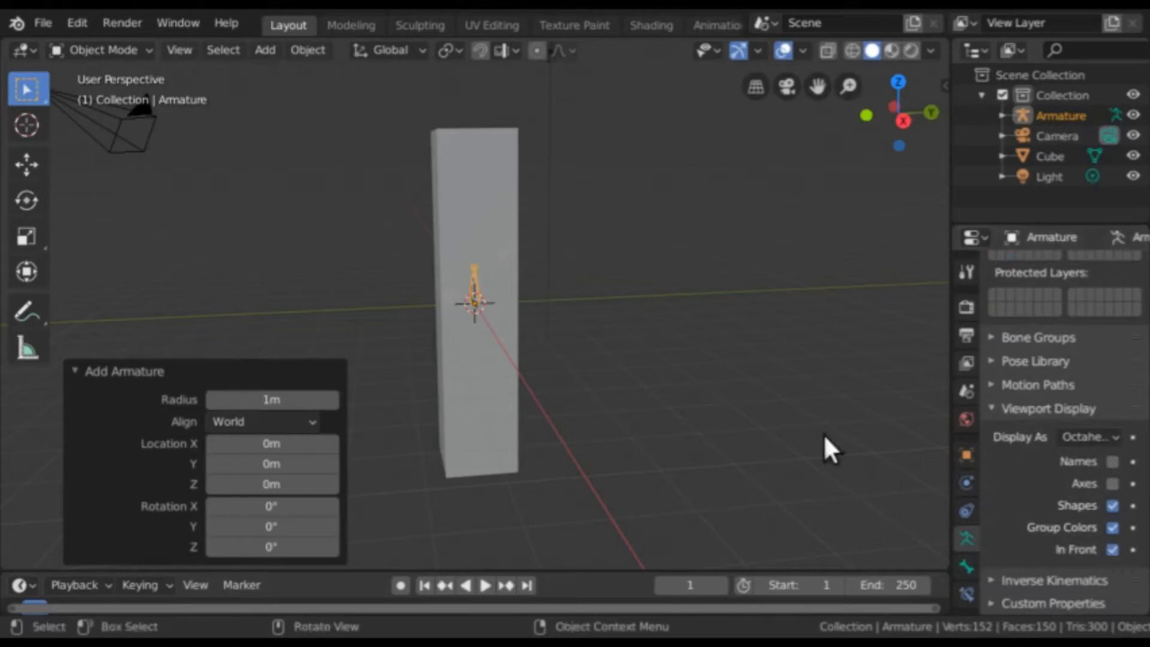
pyautogui.scroll(6, 559, 366)
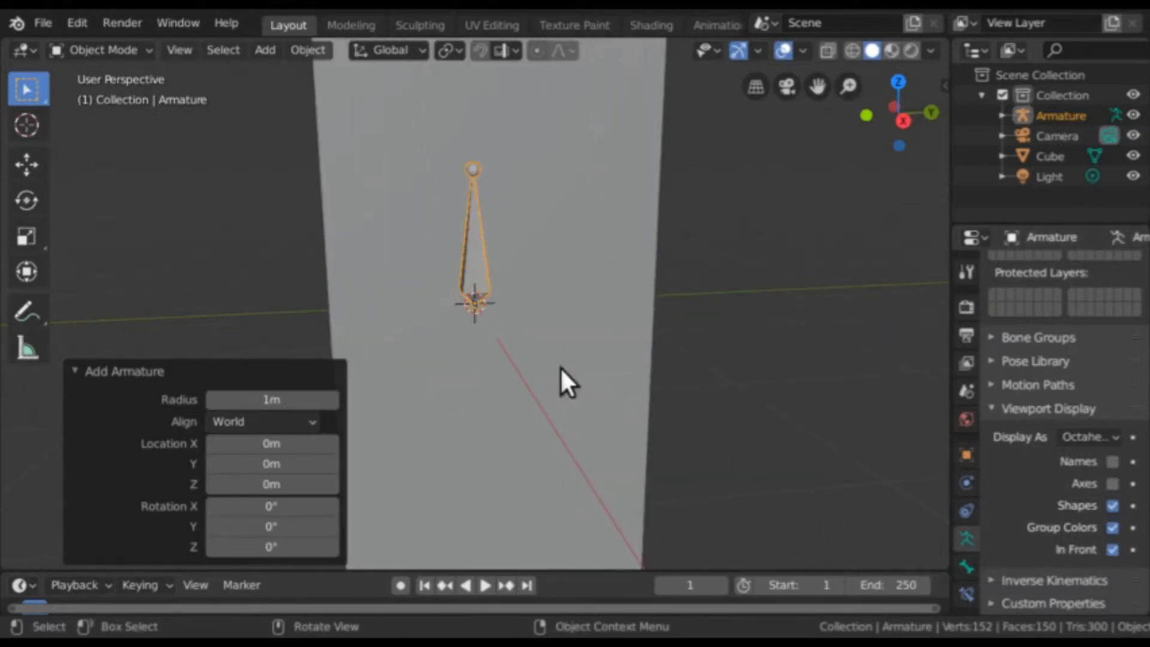
pyautogui.scroll(-6, 562, 369)
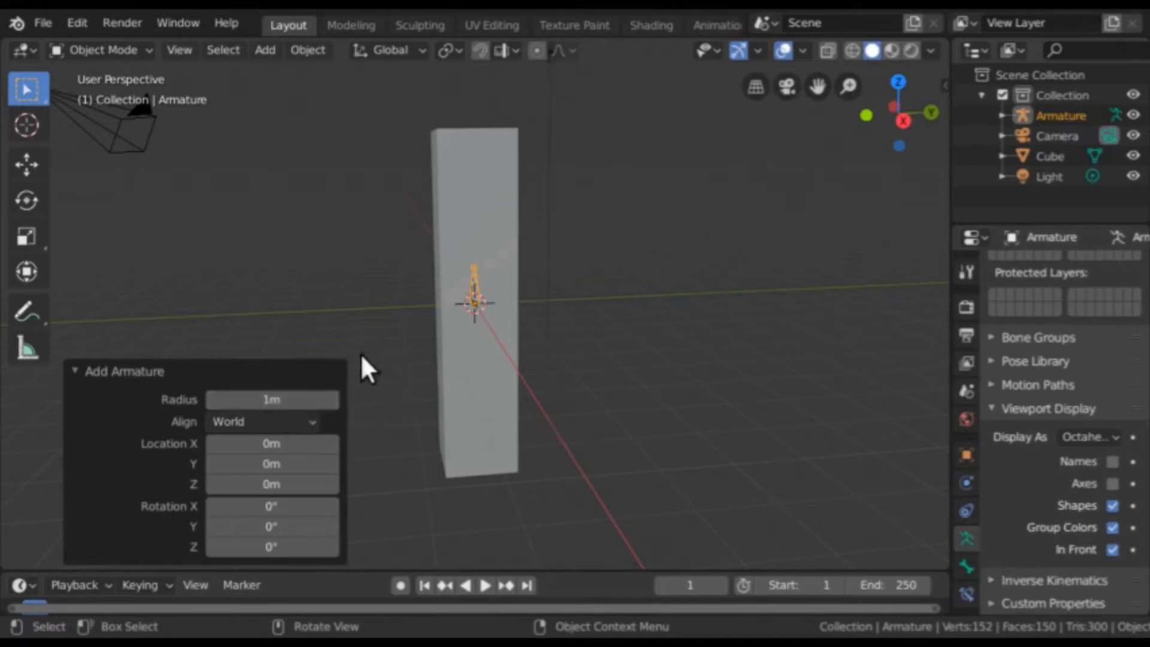
# - Scale the armature by about 3.62 along Z and enlarge it uniformly by about 1.84
pyautogui.click(349, 340)
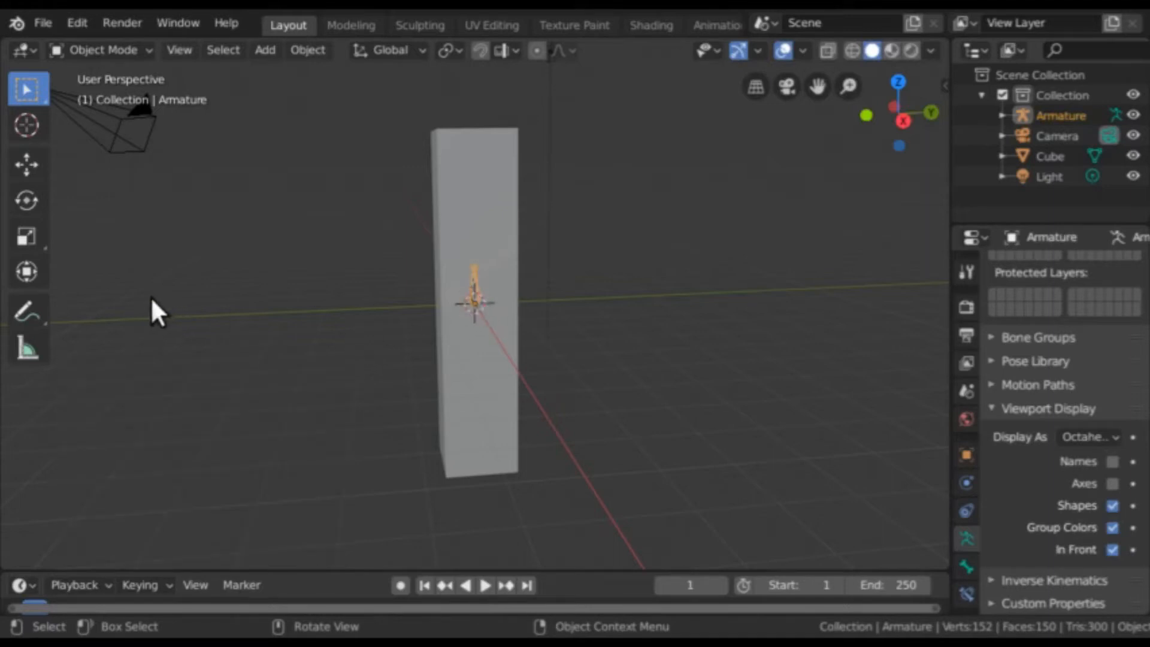
pyautogui.click(34, 235)
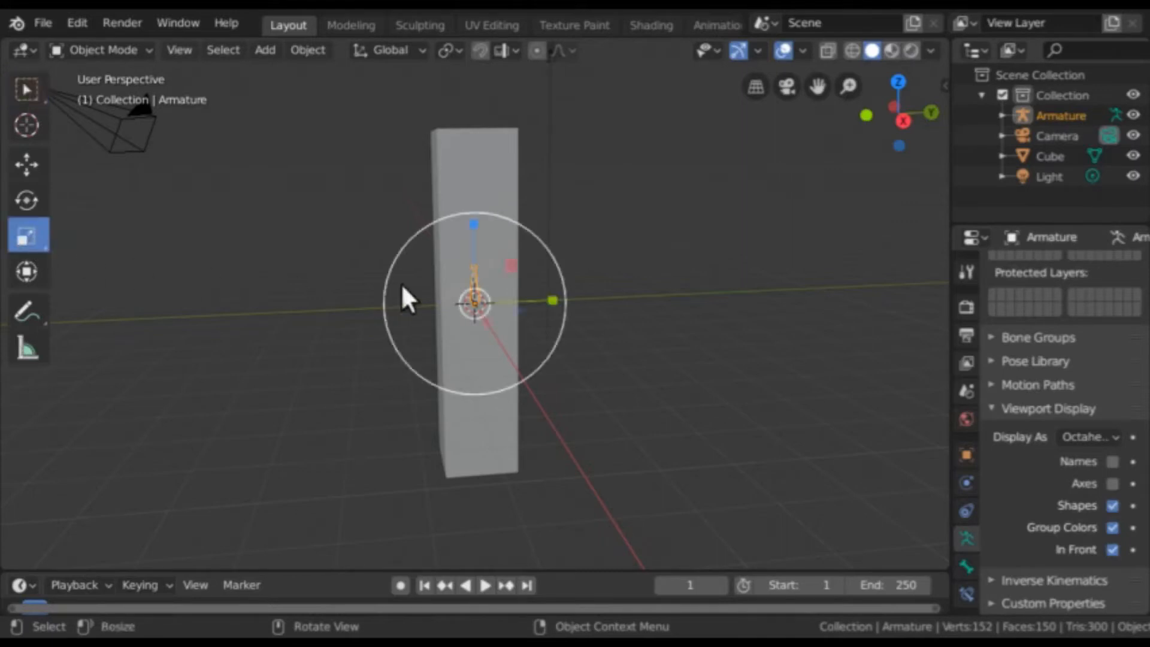
pyautogui.moveTo(469, 250); pyautogui.dragTo(468, 573)
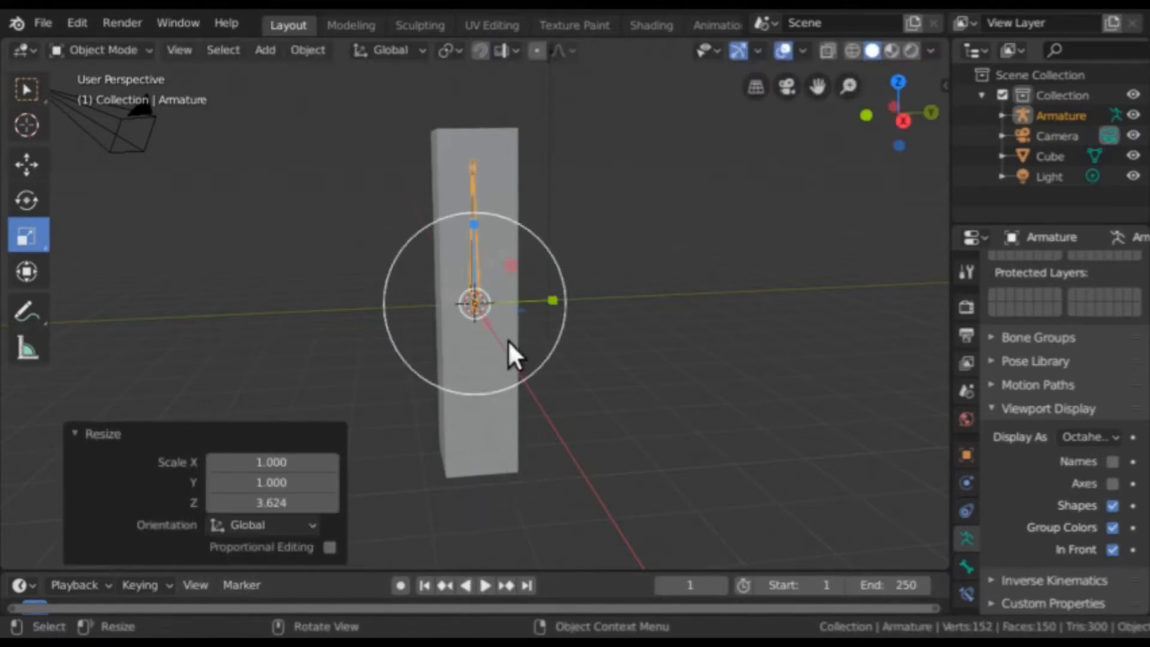
pyautogui.click(26, 90)
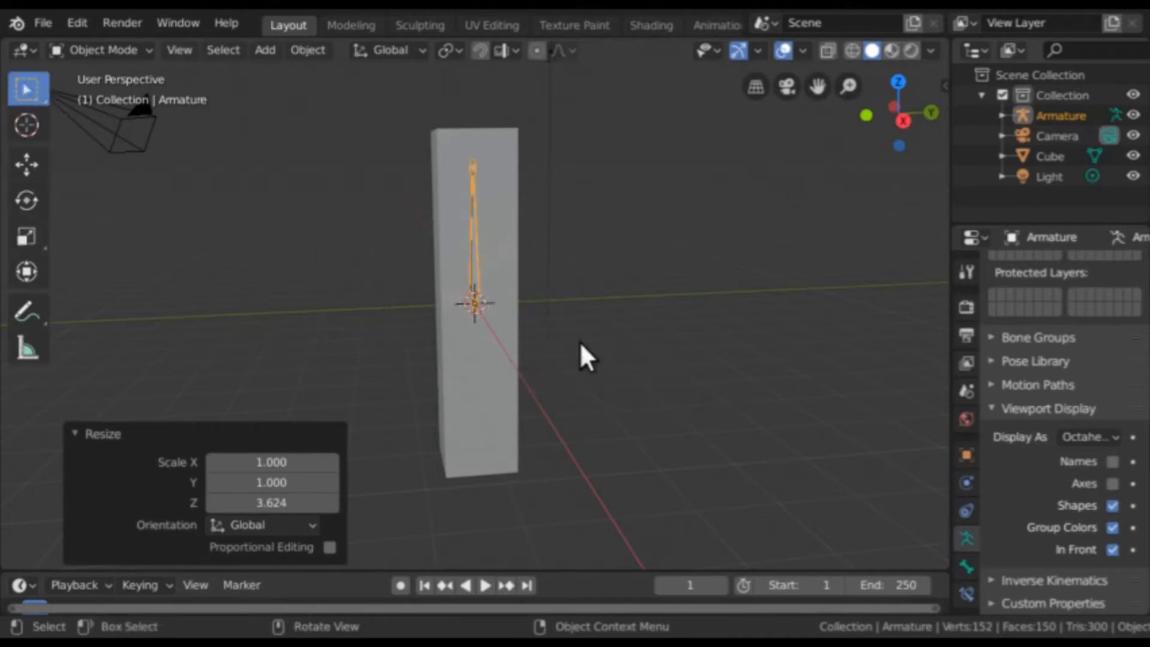
pyautogui.press('s')
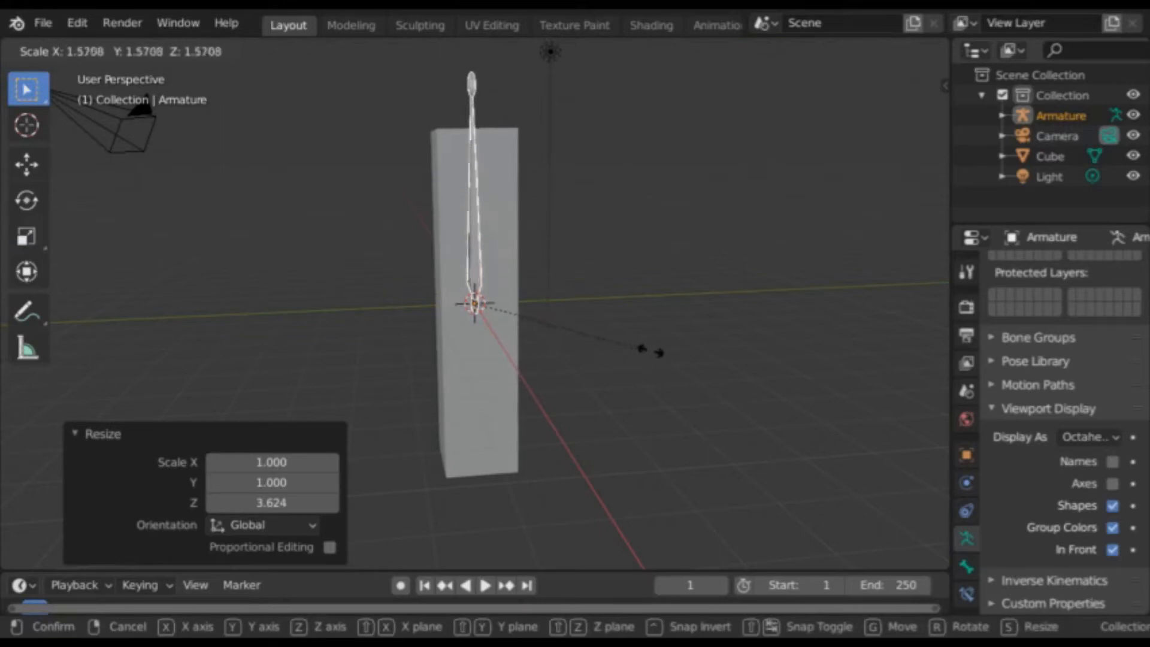
pyautogui.click(680, 350)
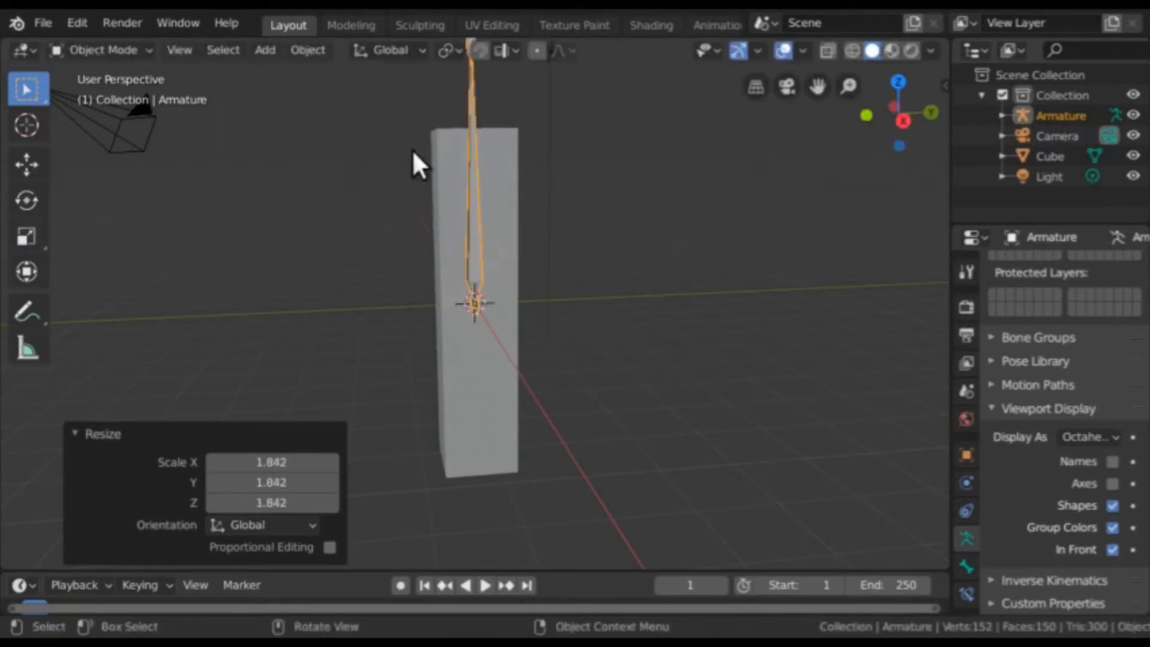
# - Move the armature down about 4.45 m along Z and scale it uniformly by about 1.25 to span the column
pyautogui.press('g')
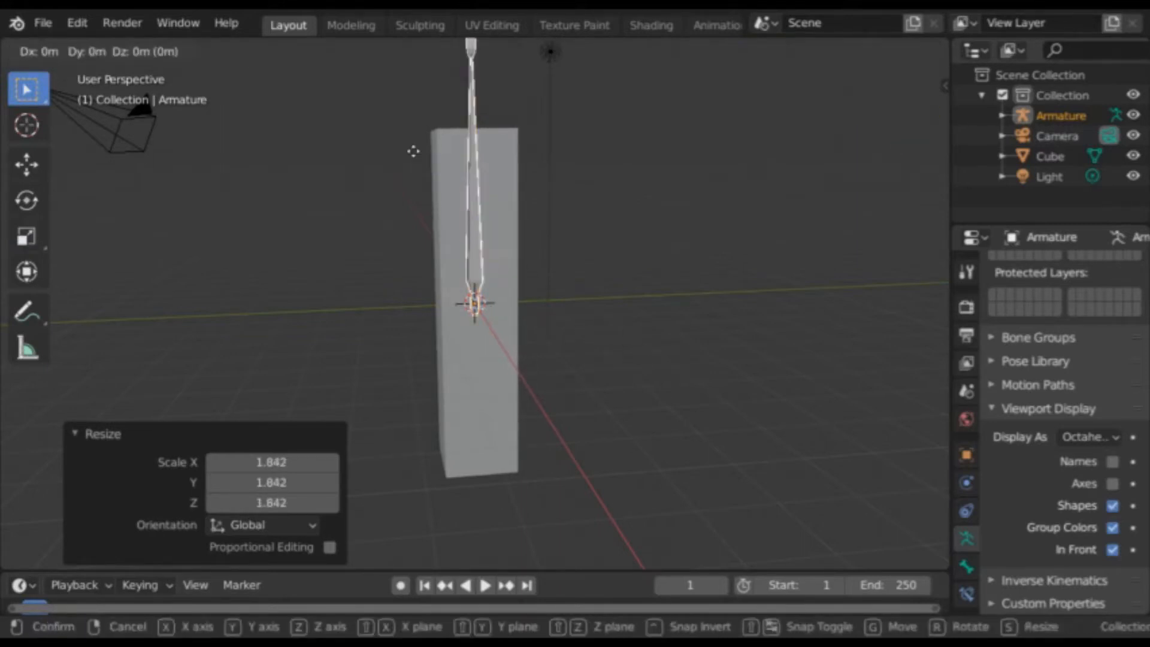
pyautogui.press('z')
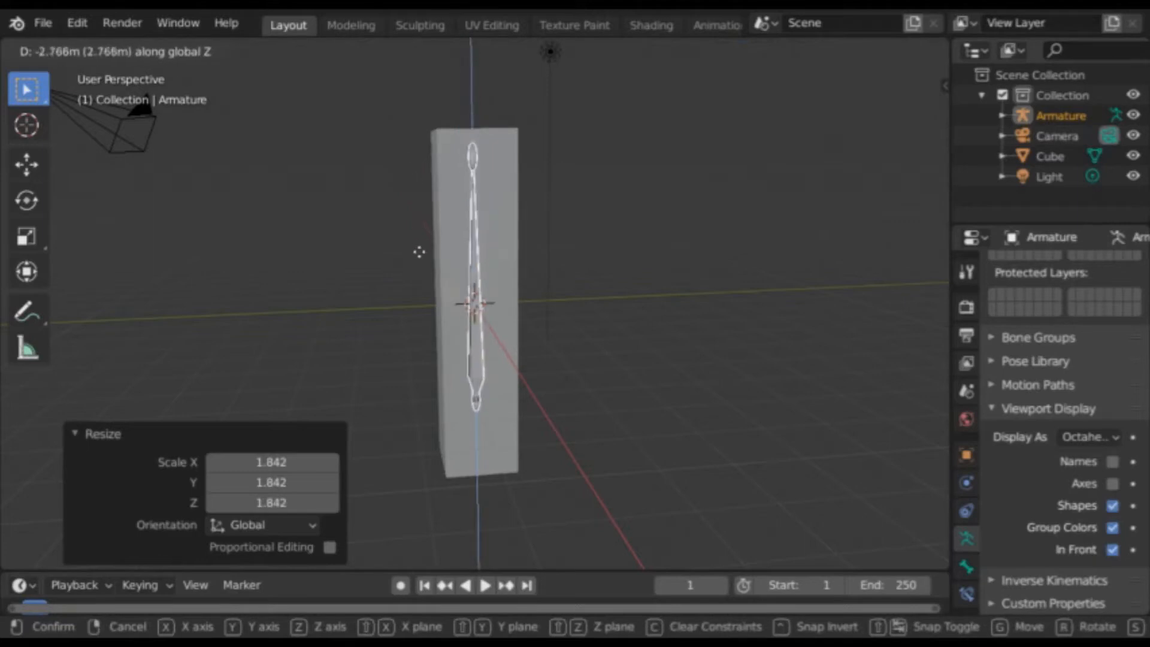
pyautogui.click(434, 300)
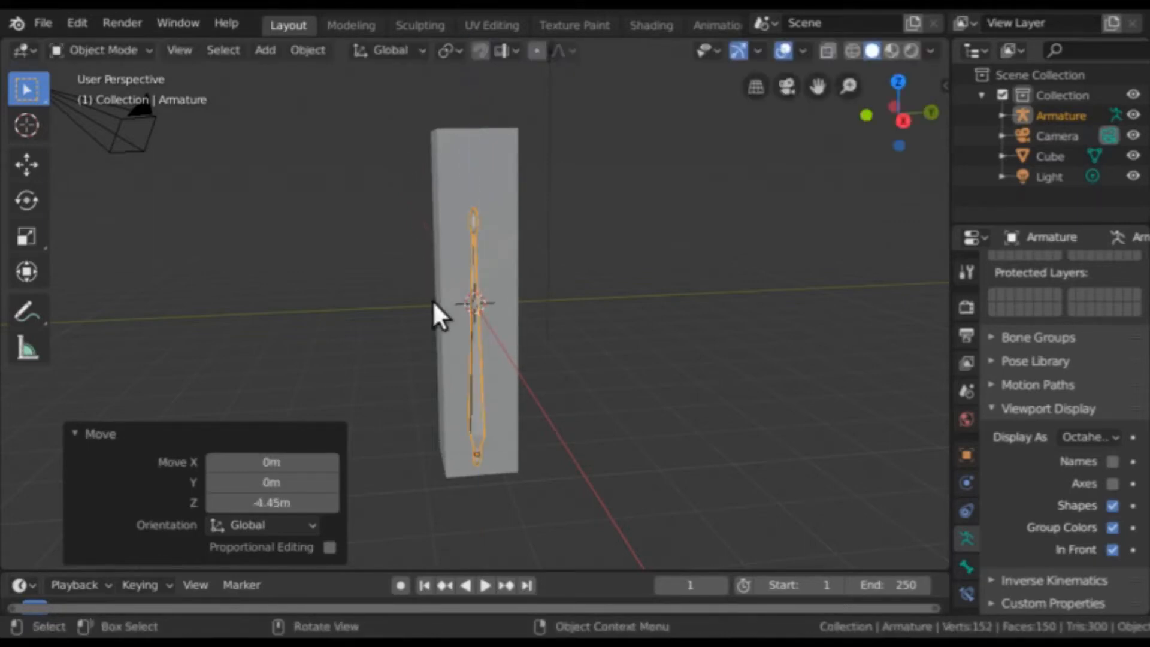
pyautogui.press('s')
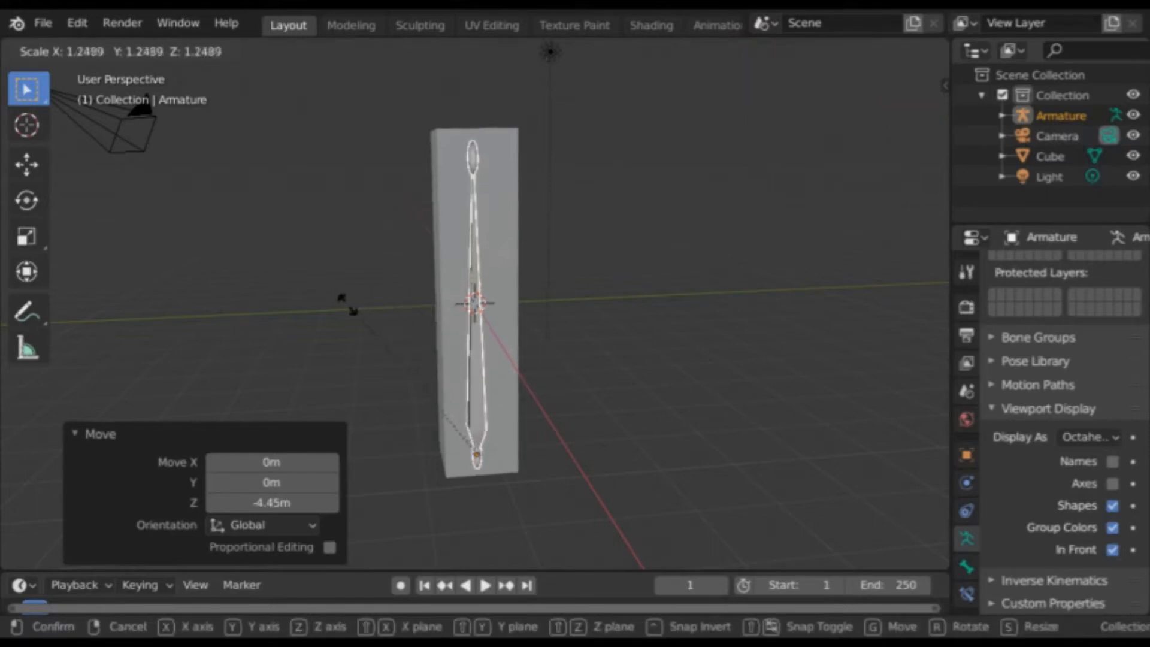
pyautogui.click(349, 307)
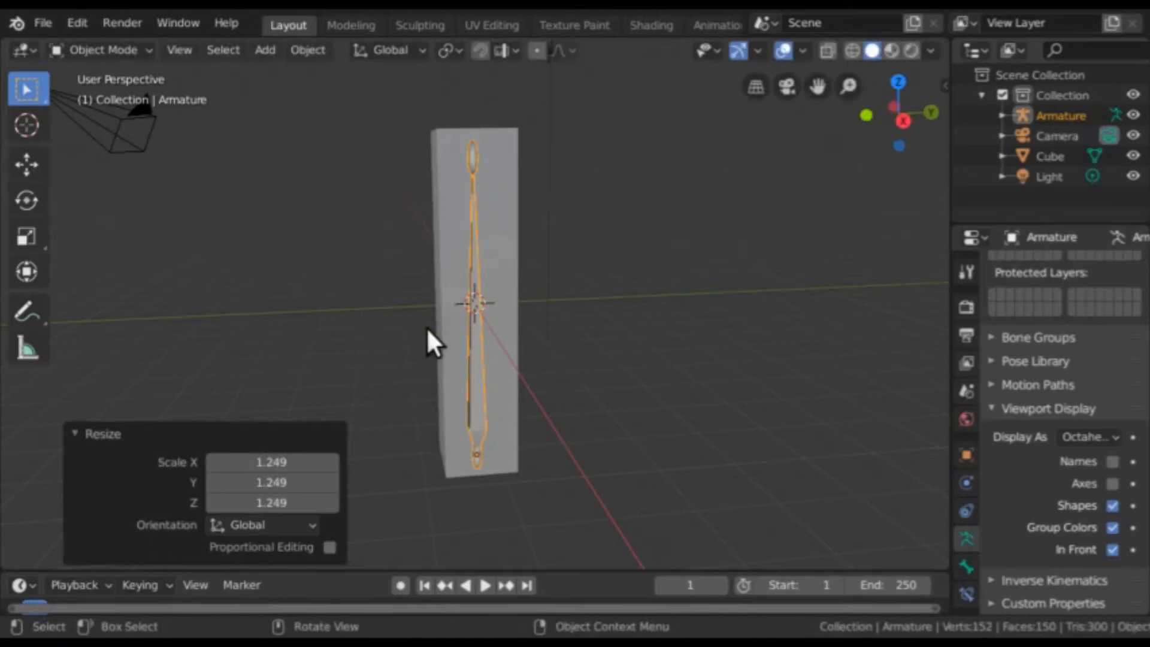
# - Widen the armature along the Y axis by a factor of about 3.07
pyautogui.moveTo(427, 327); pyautogui.dragTo(750, 347, button='middle')
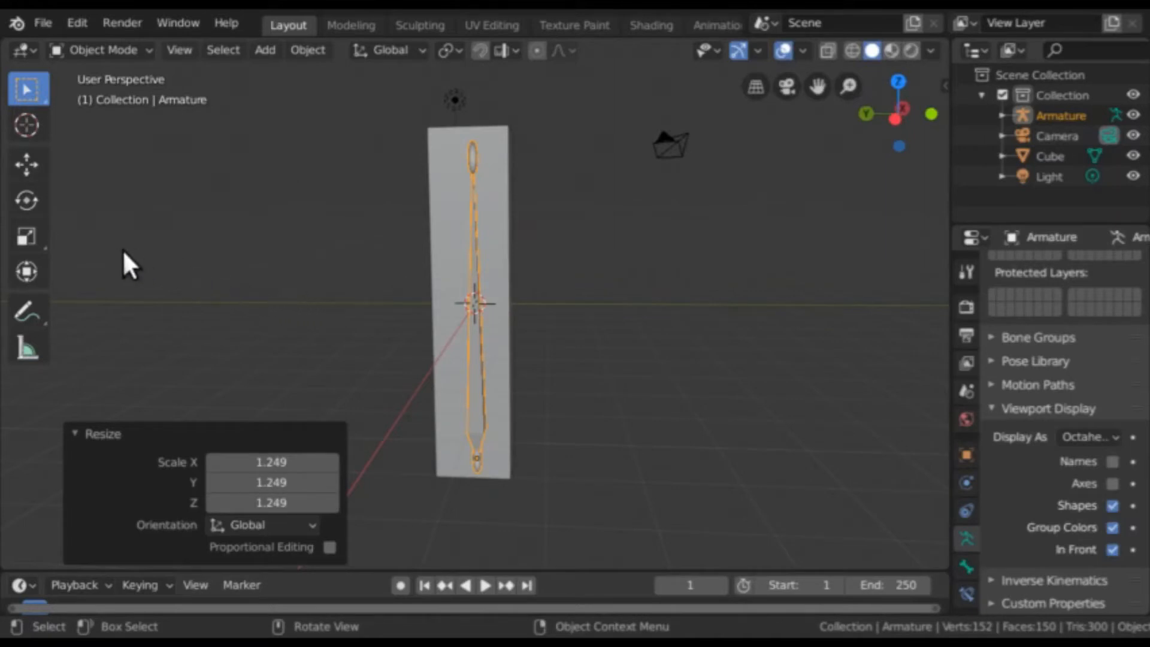
pyautogui.click(32, 232)
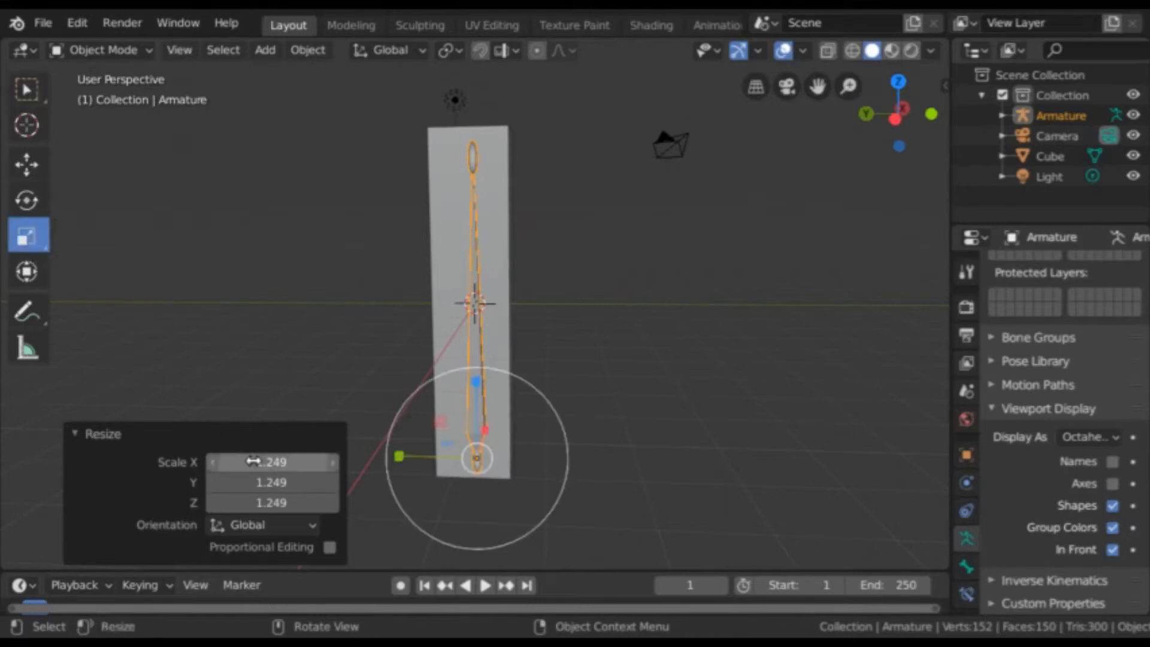
pyautogui.moveTo(397, 457); pyautogui.dragTo(231, 459)
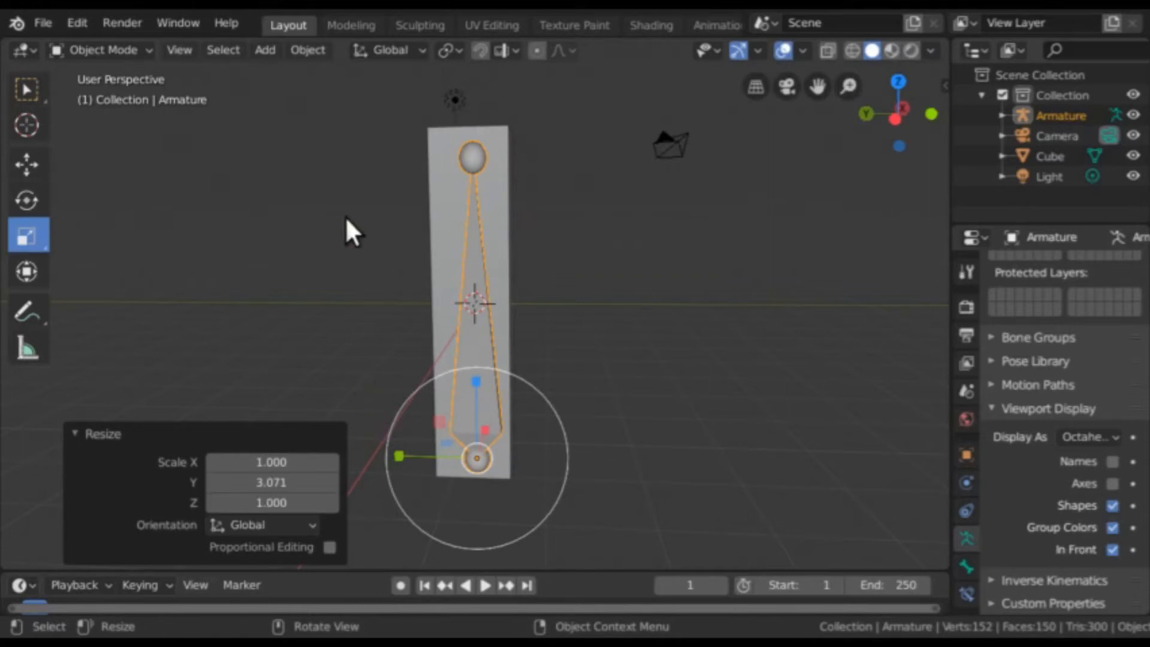
# - Subdivide the armature's bone in Edit Mode with 3 cuts to make a chain along the column
pyautogui.click(25, 89)
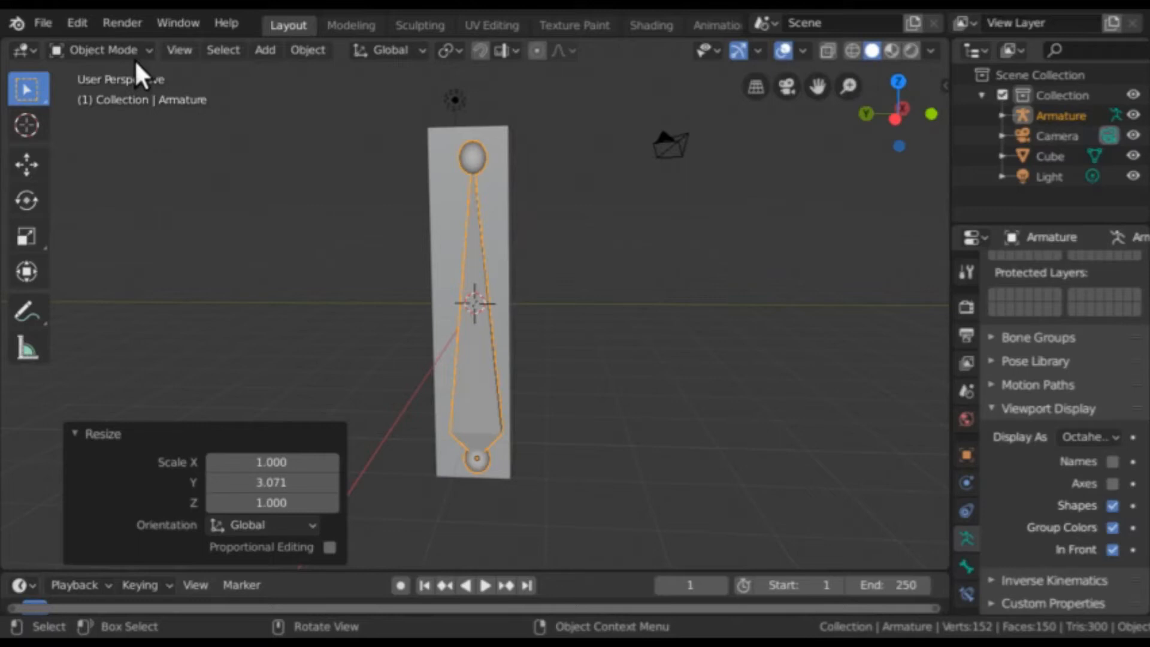
pyautogui.click(348, 24)
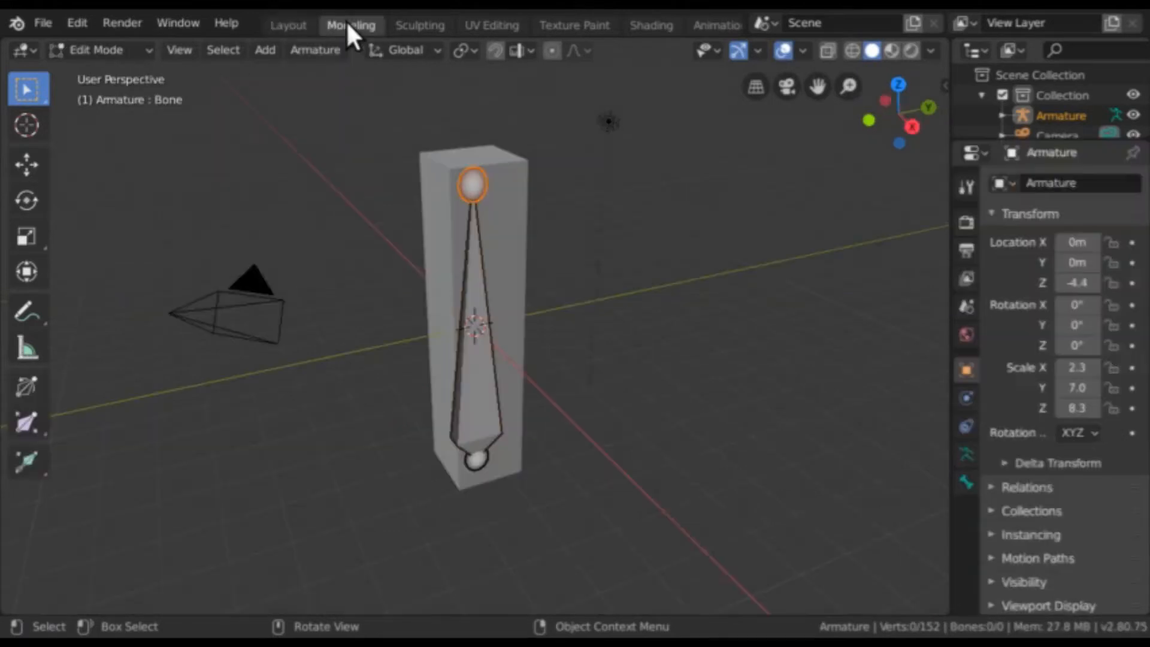
pyautogui.press('a')
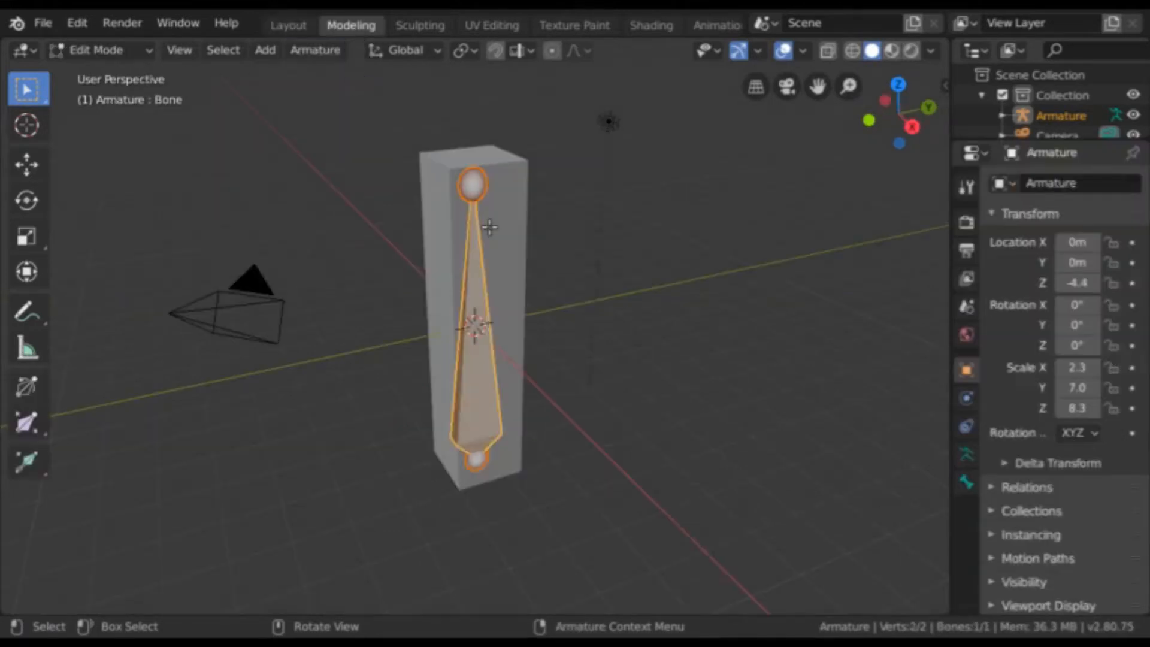
pyautogui.rightClick(602, 240)
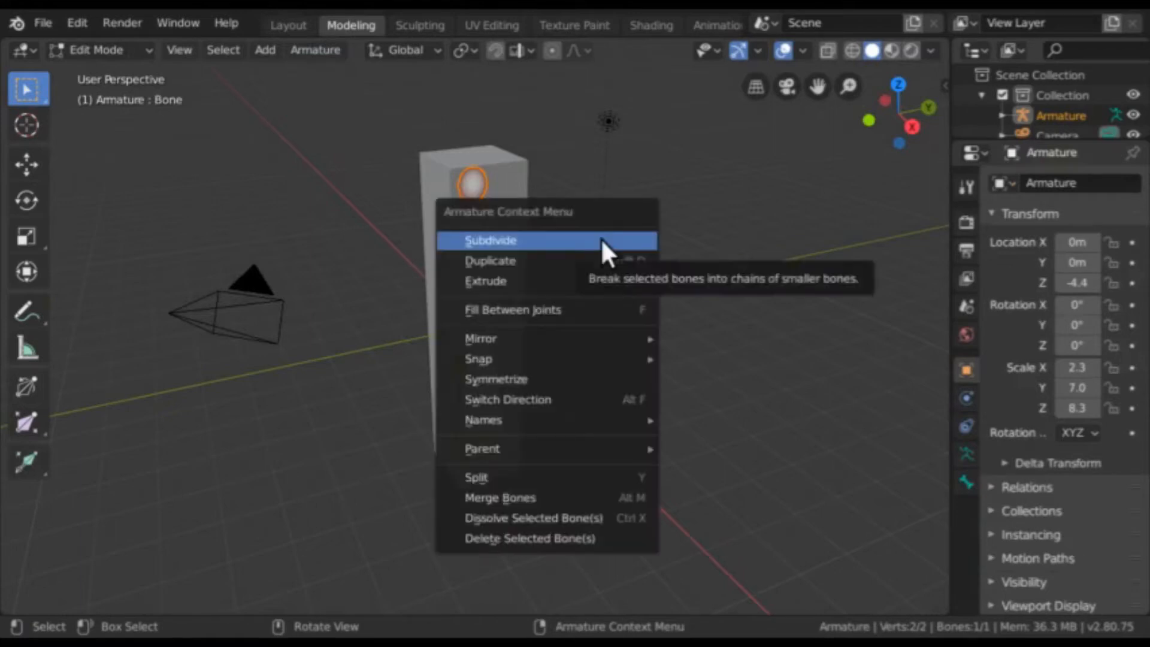
pyautogui.click(602, 240)
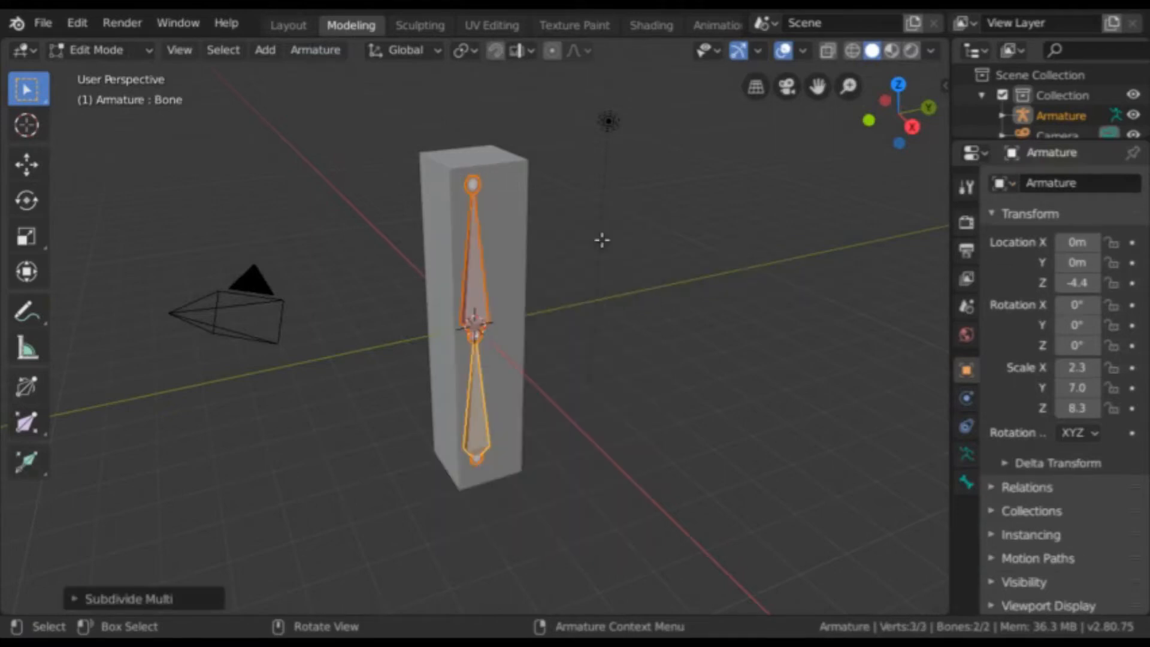
pyautogui.click(175, 595)
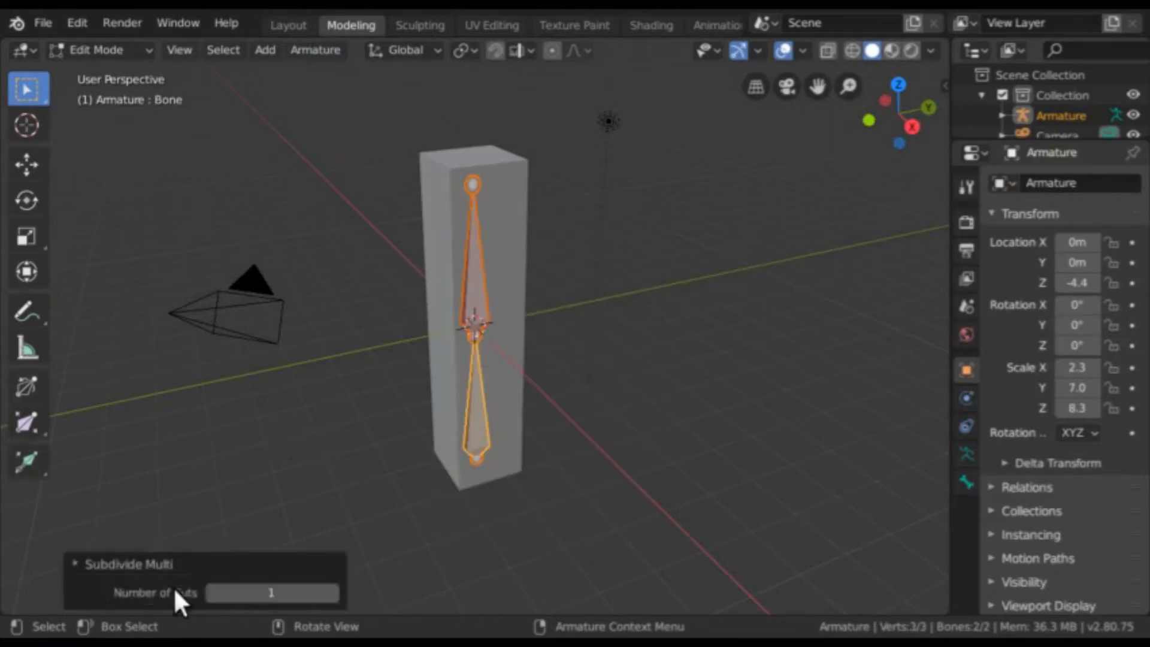
pyautogui.click(334, 594)
pyautogui.click(333, 593)
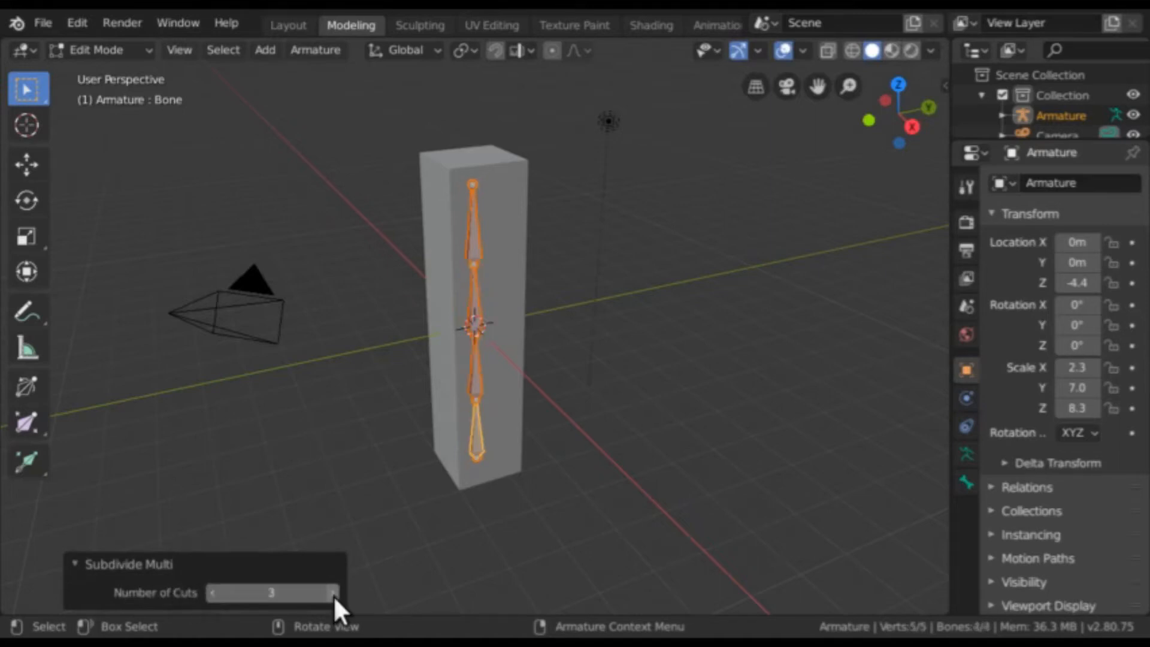
pyautogui.click(354, 463)
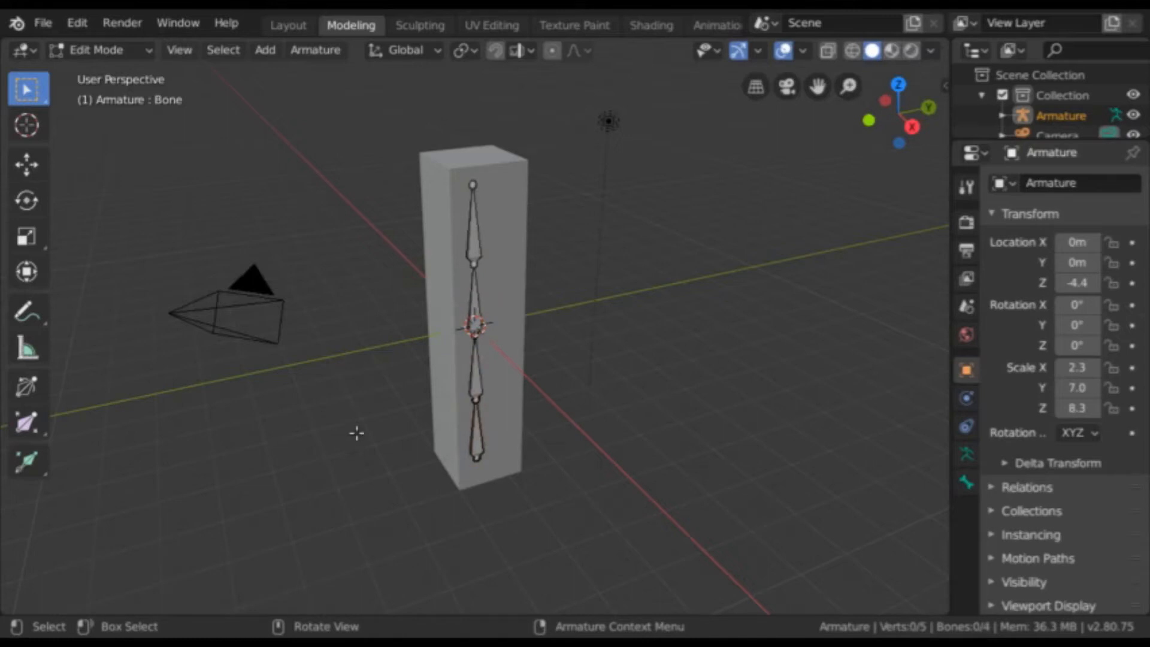
# - Back in the Layout workspace, parent the column mesh to the armature using Armature Deform With Automatic Weights
pyautogui.click(316, 44)
pyautogui.click(299, 25)
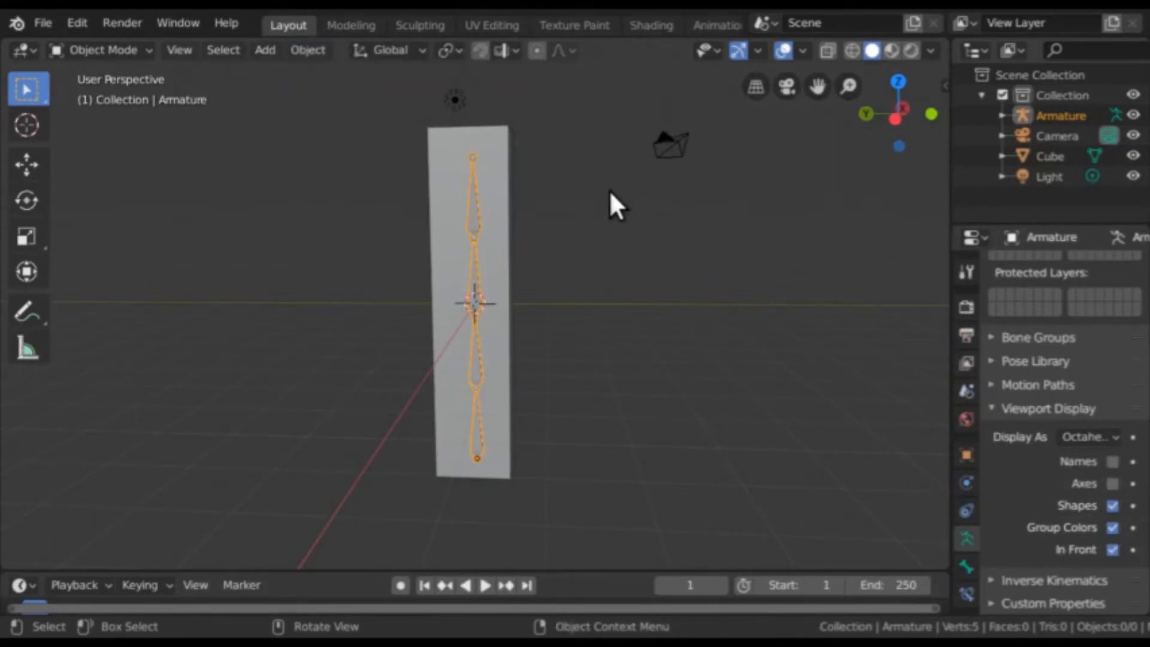
pyautogui.click(507, 267)
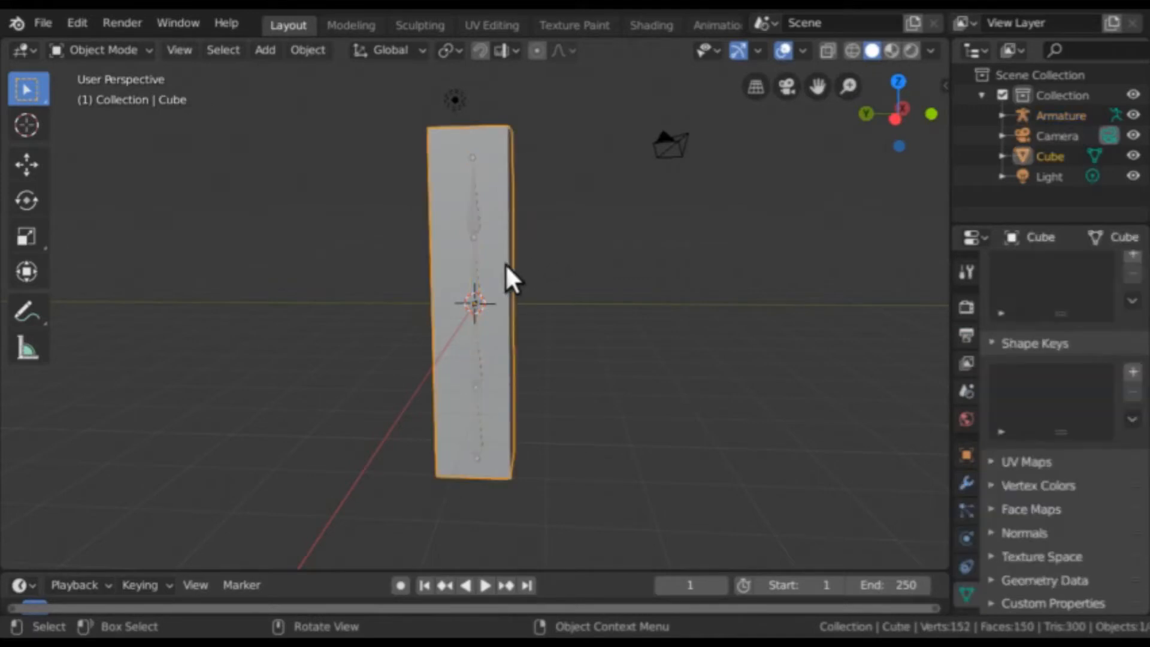
pyautogui.press('shift')
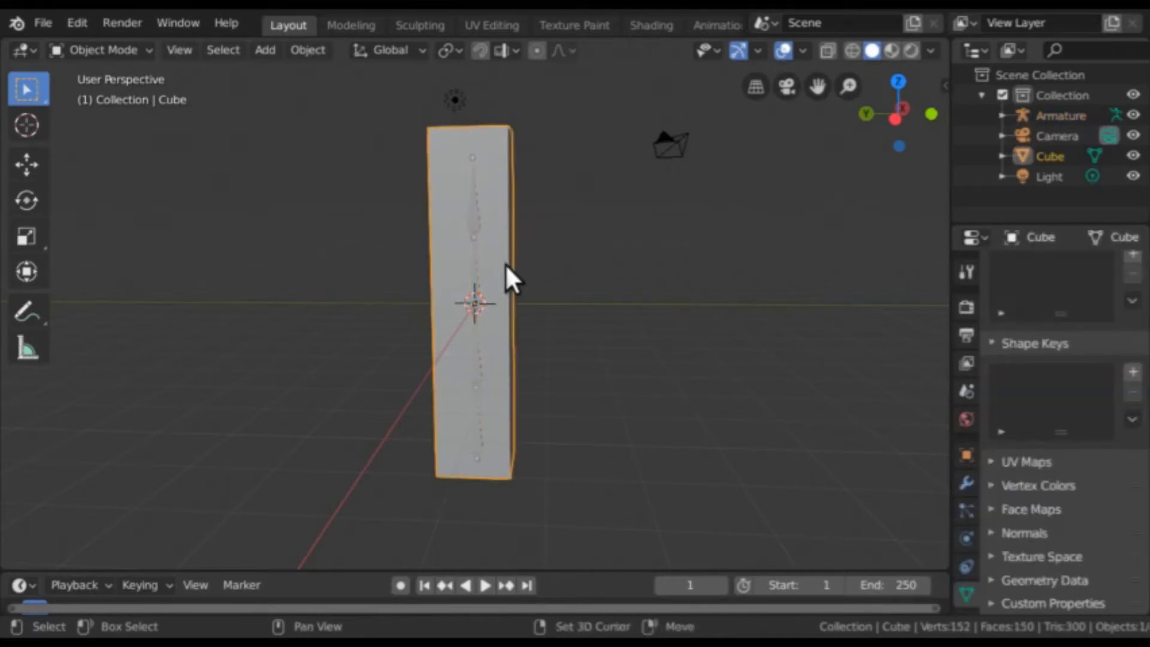
pyautogui.keyDown('shift'); pyautogui.click(475, 225); pyautogui.keyUp('shift')
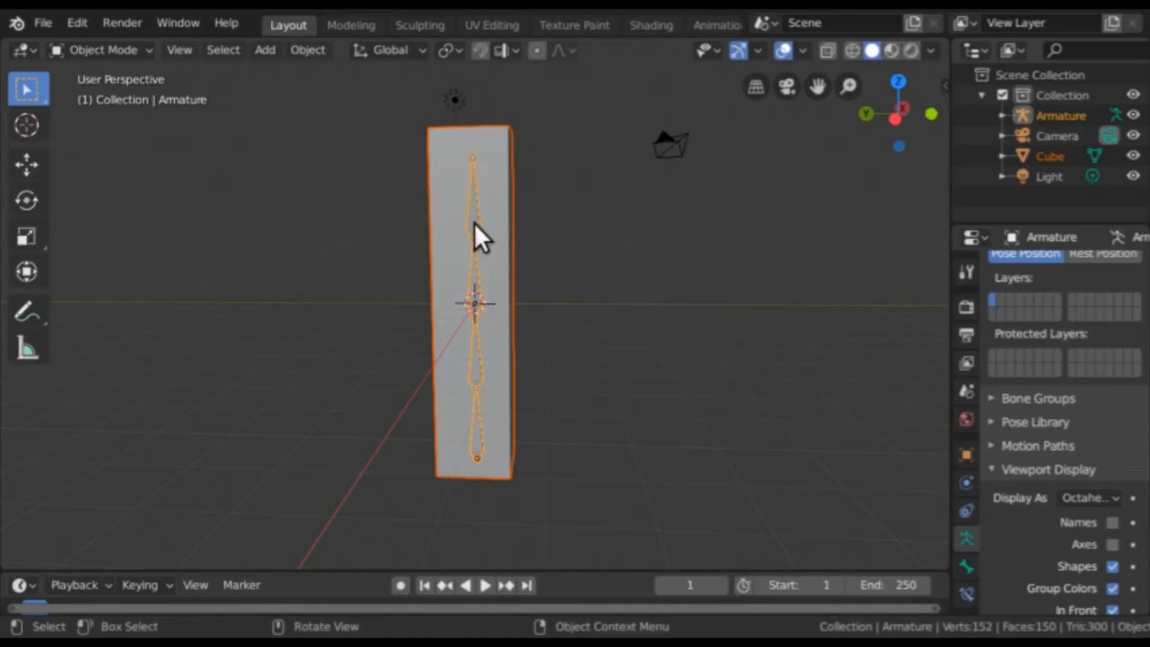
pyautogui.click(514, 228)
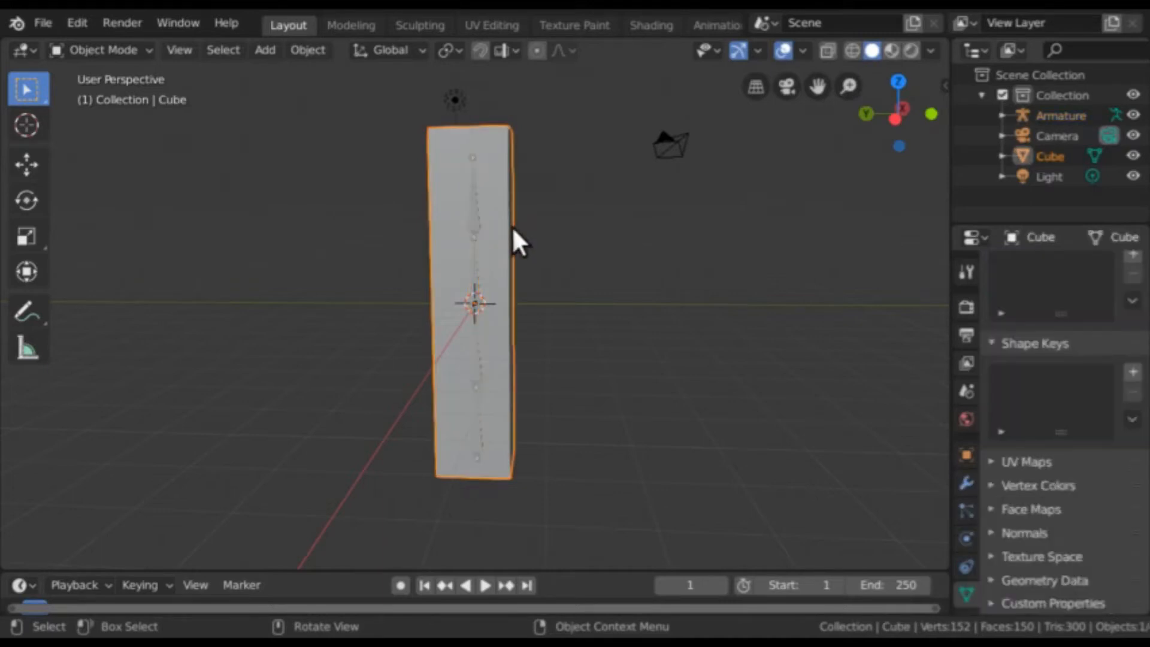
pyautogui.keyDown('shift'); pyautogui.click(474, 222); pyautogui.keyUp('shift')
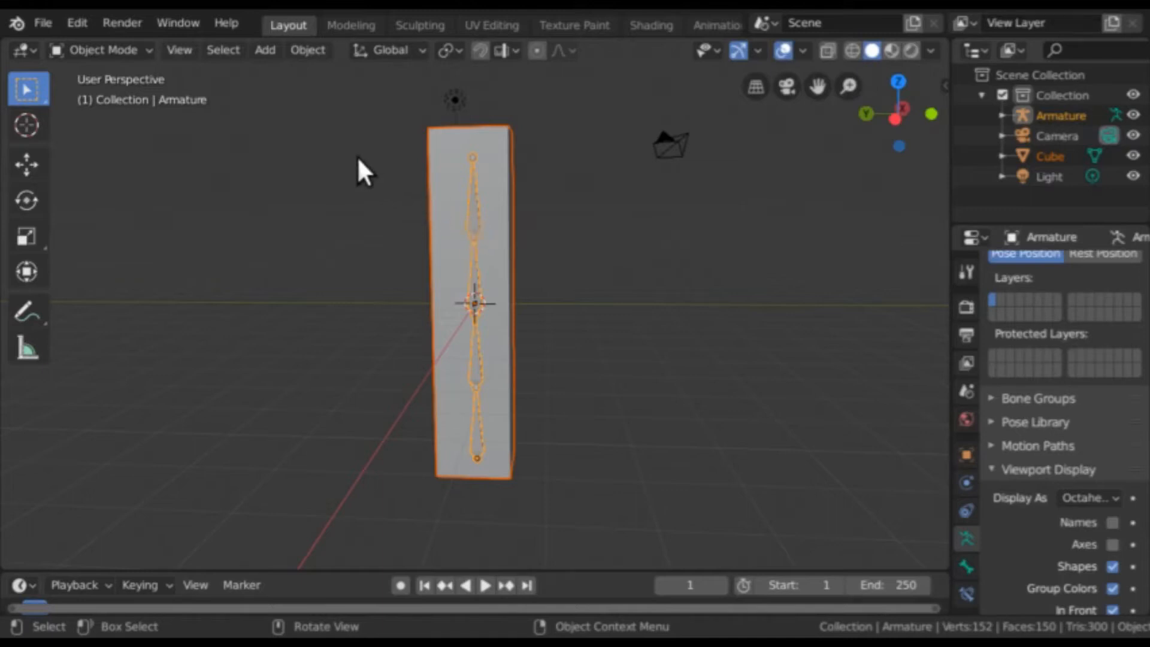
pyautogui.click(307, 50)
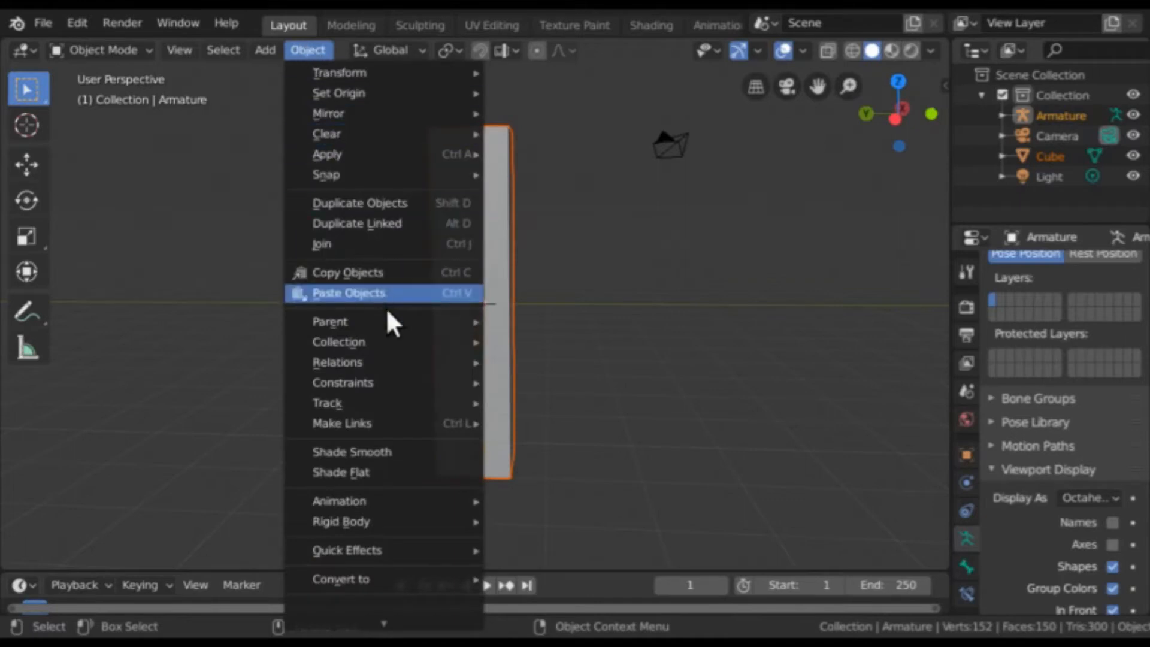
pyautogui.moveTo(396, 321)
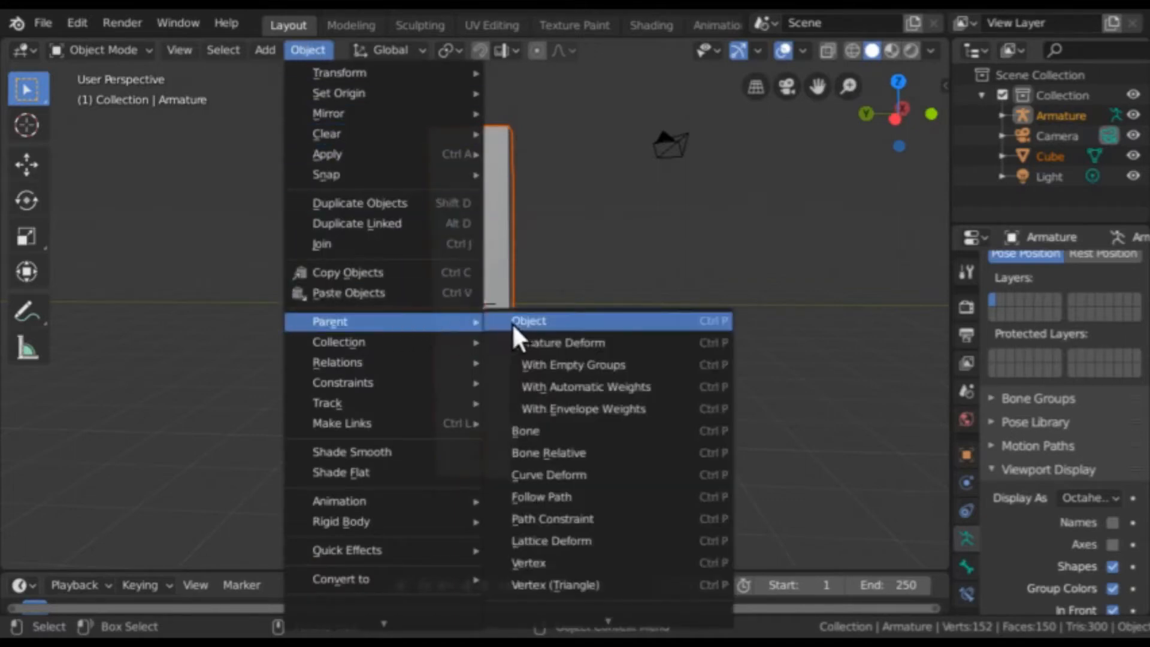
pyautogui.click(538, 389)
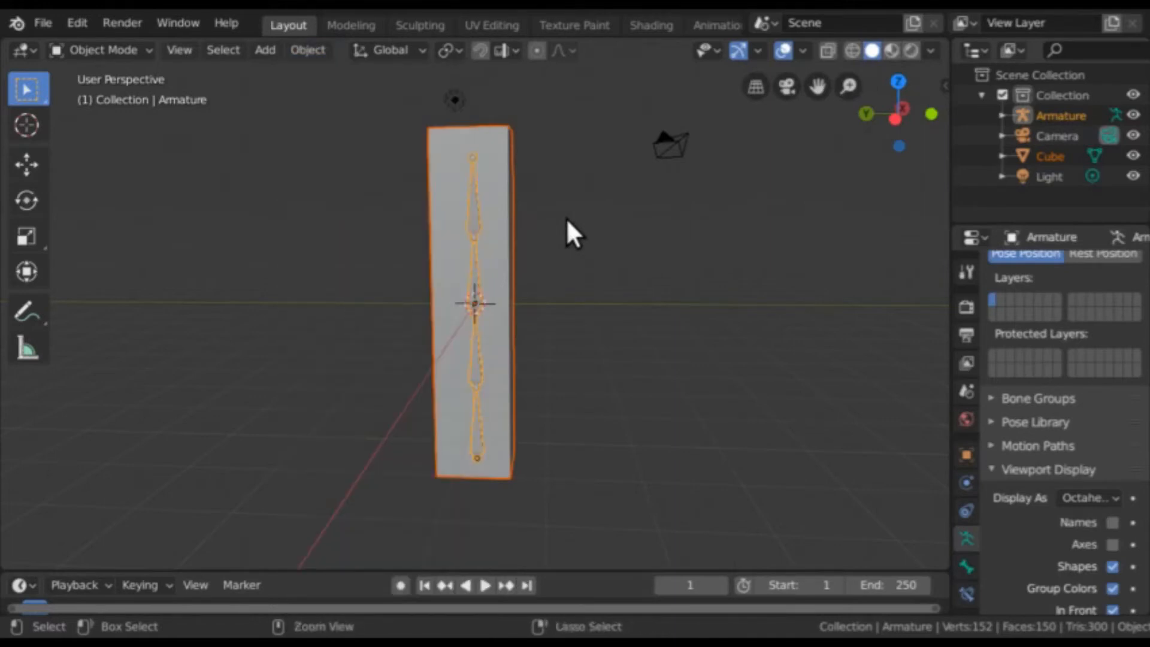
pyautogui.hotkey('ctrl', 'p')
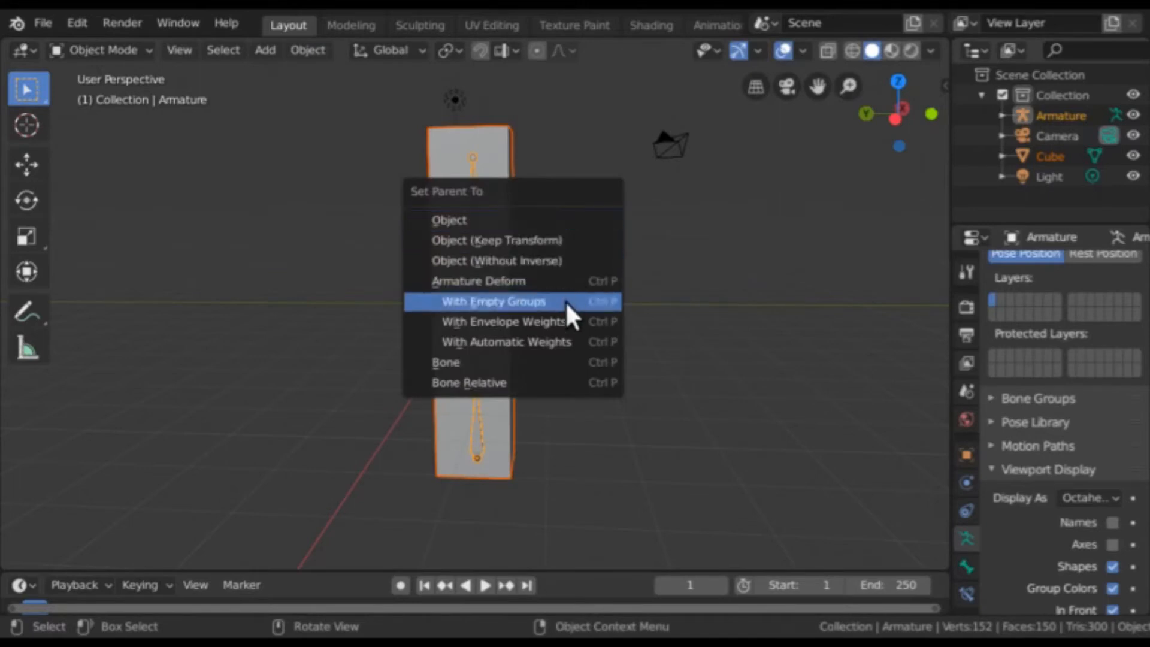
pyautogui.click(564, 341)
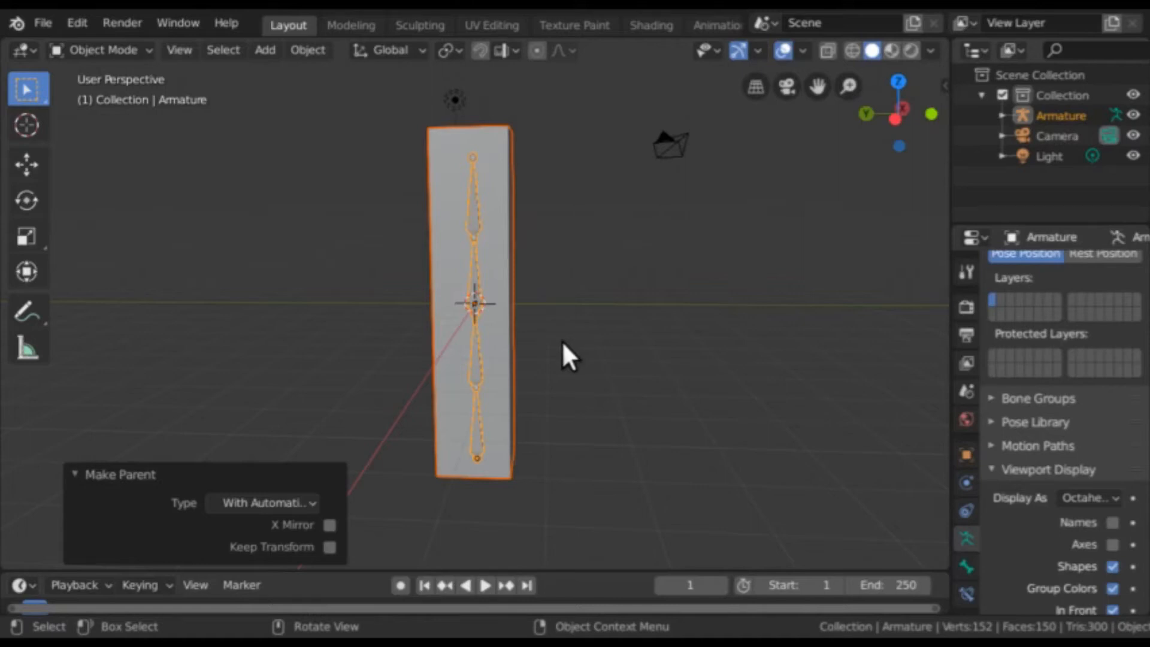
# - Switch the armature from Object Mode to Pose Mode
pyautogui.hotkey('ctrl', 'Tab')
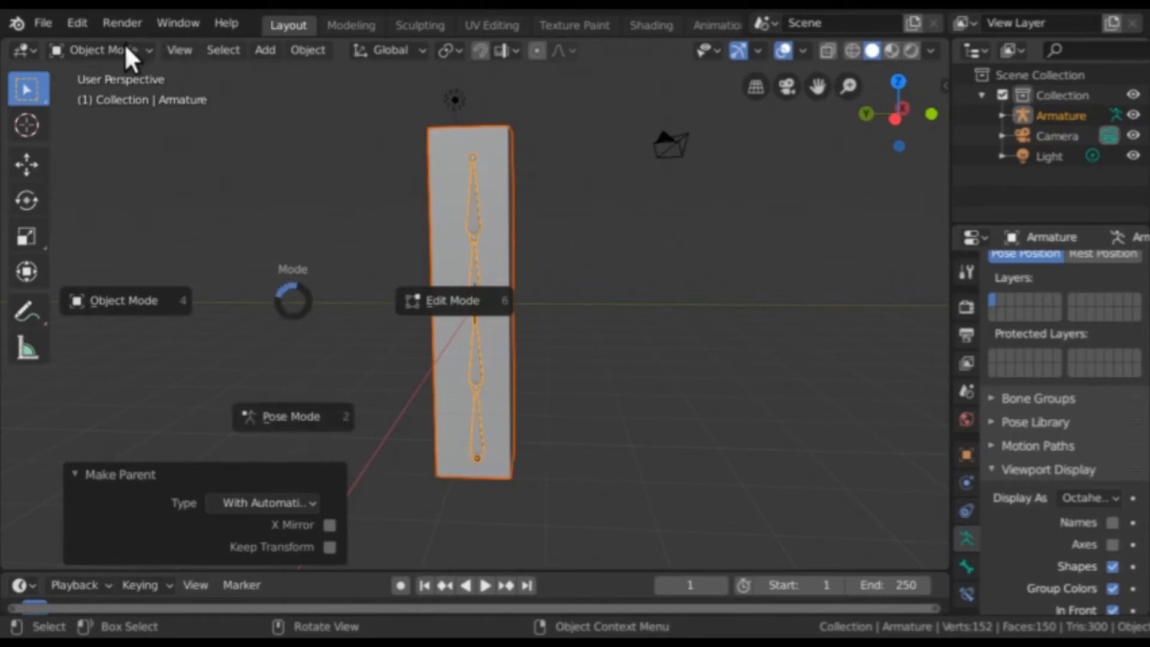
pyautogui.click(232, 138)
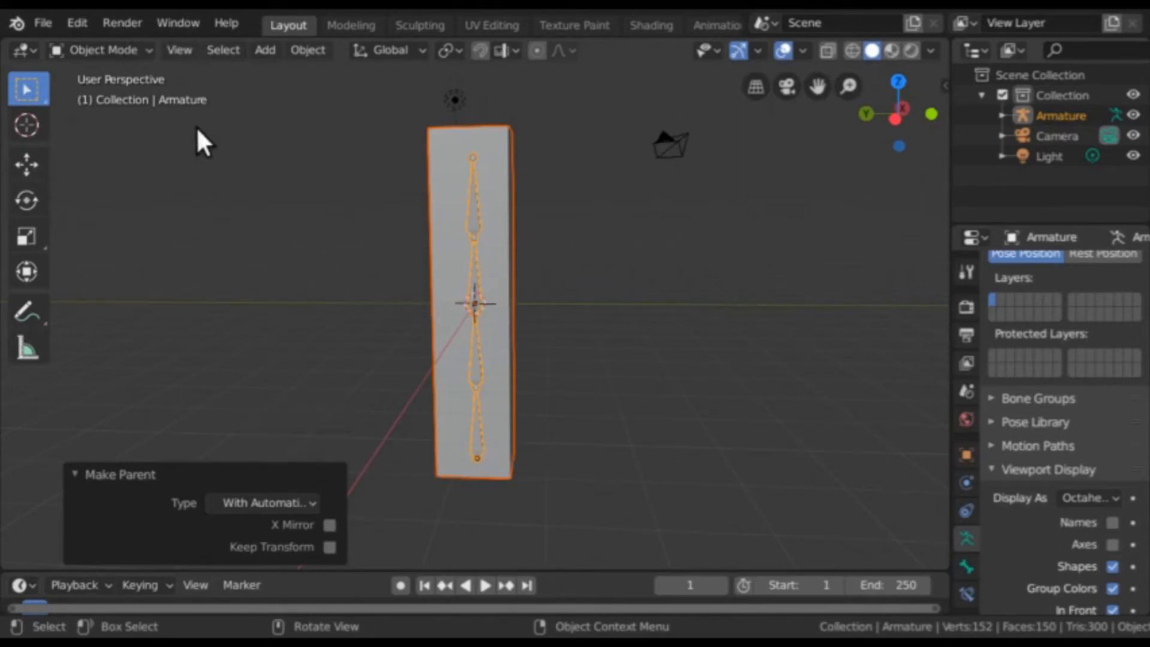
pyautogui.click(110, 49)
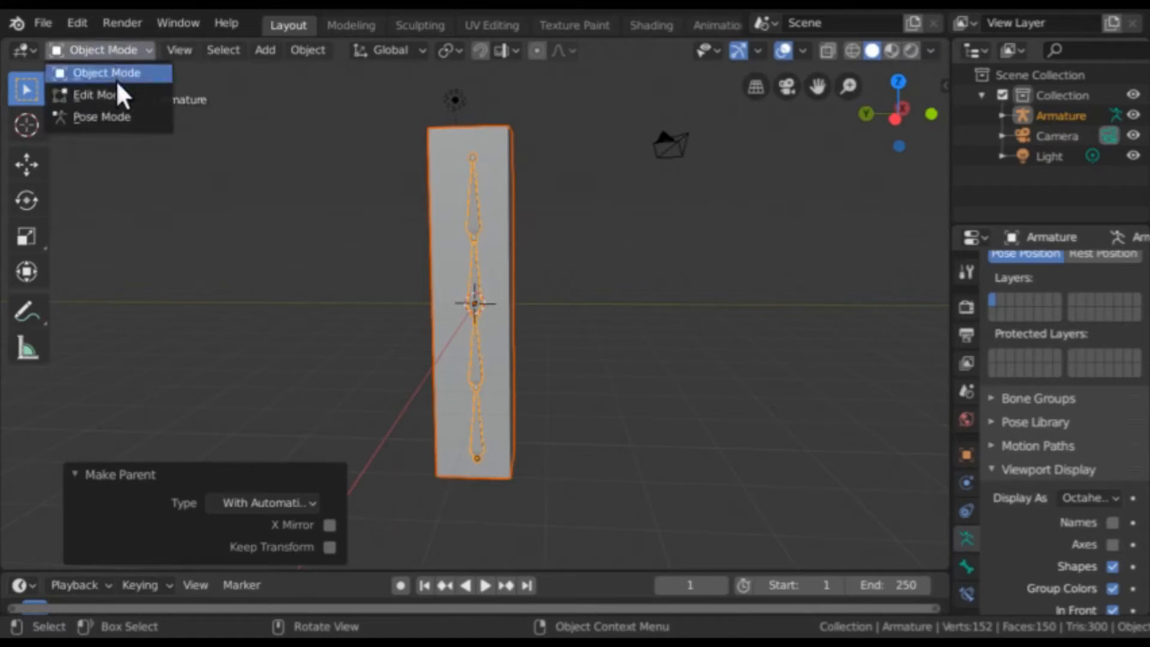
pyautogui.click(118, 115)
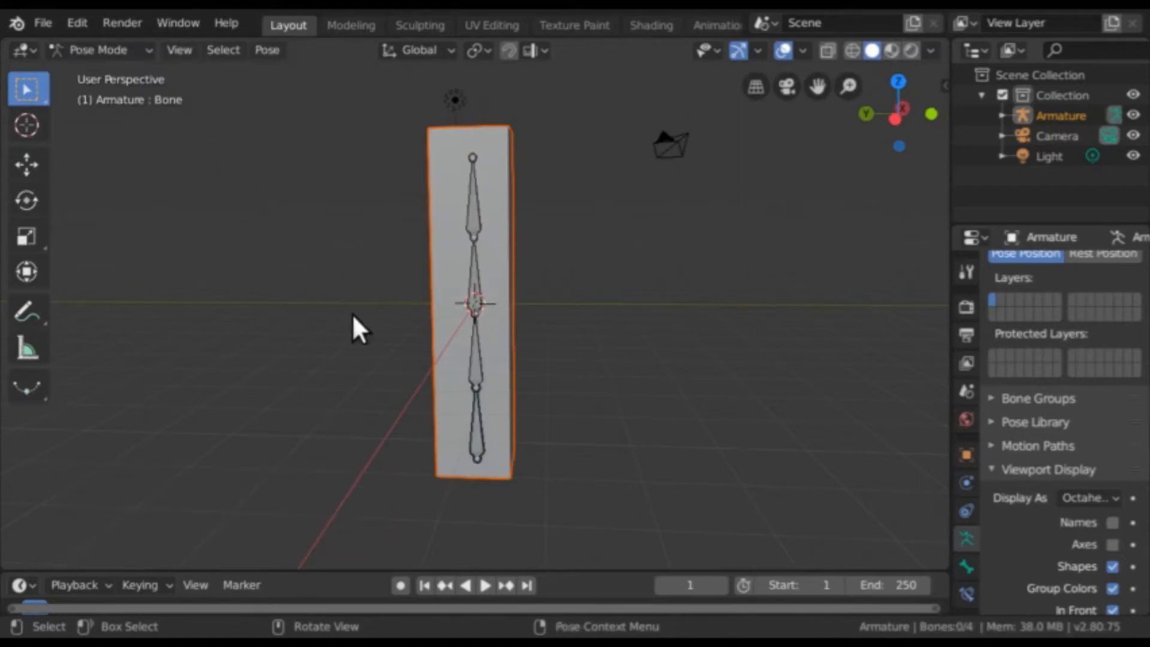
# - Try rotating the lowest bone and the bone directly above it to test the column's deformation, cancelling each rotation
pyautogui.click(477, 444)
pyautogui.press('r')
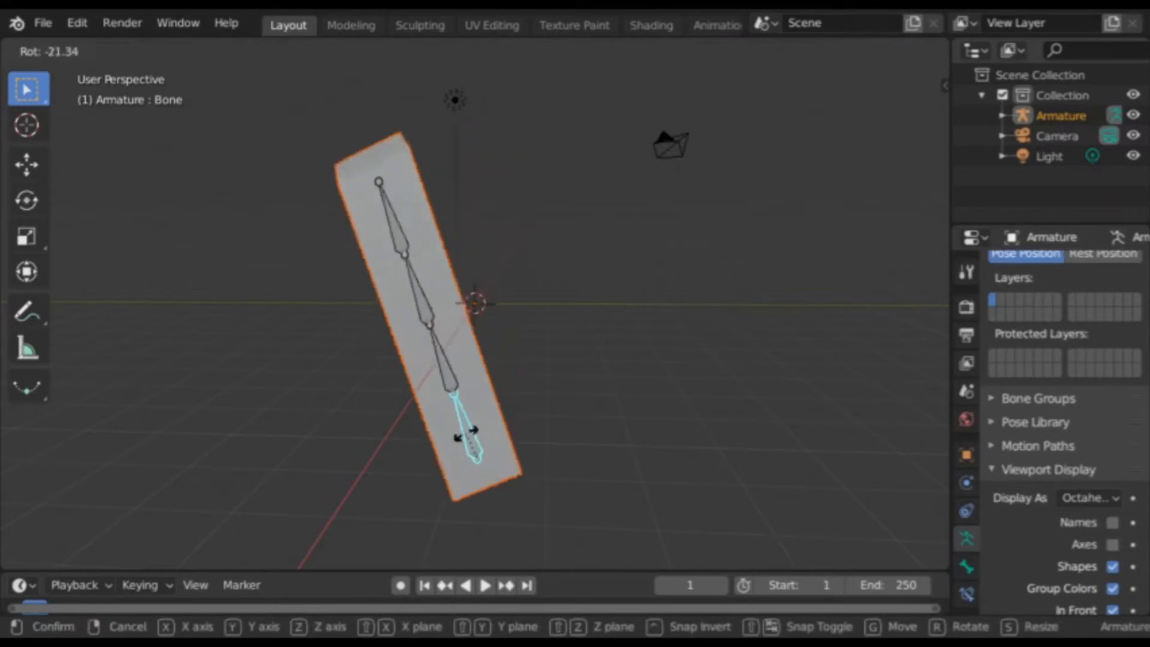
pyautogui.rightClick(473, 438)
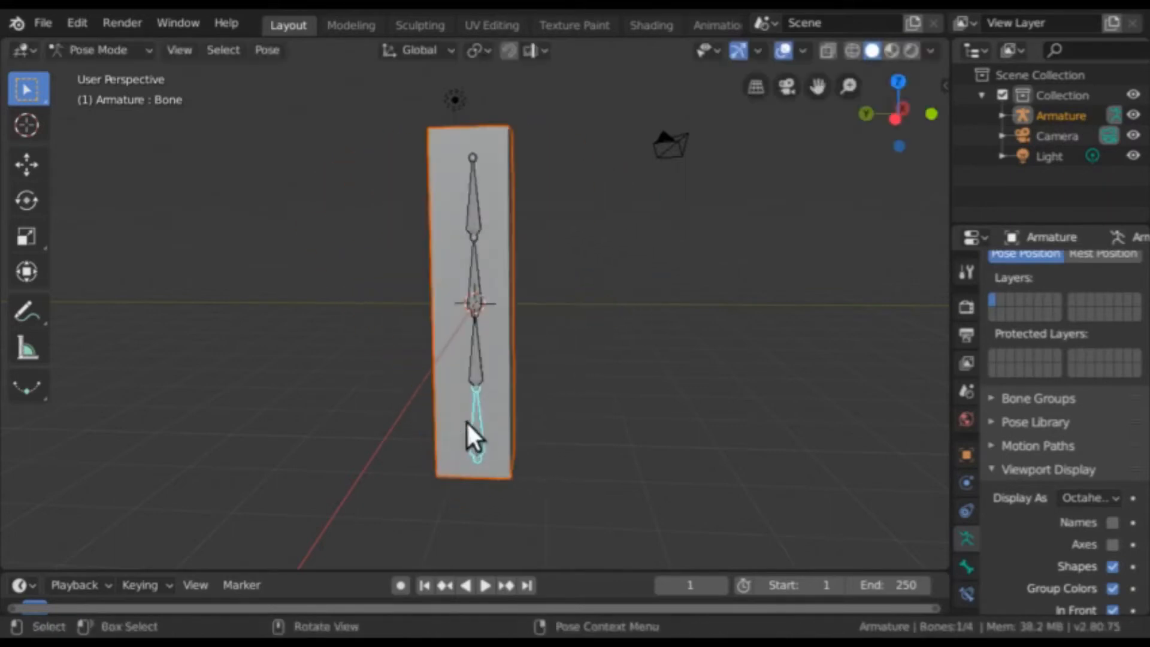
pyautogui.rightClick(477, 376)
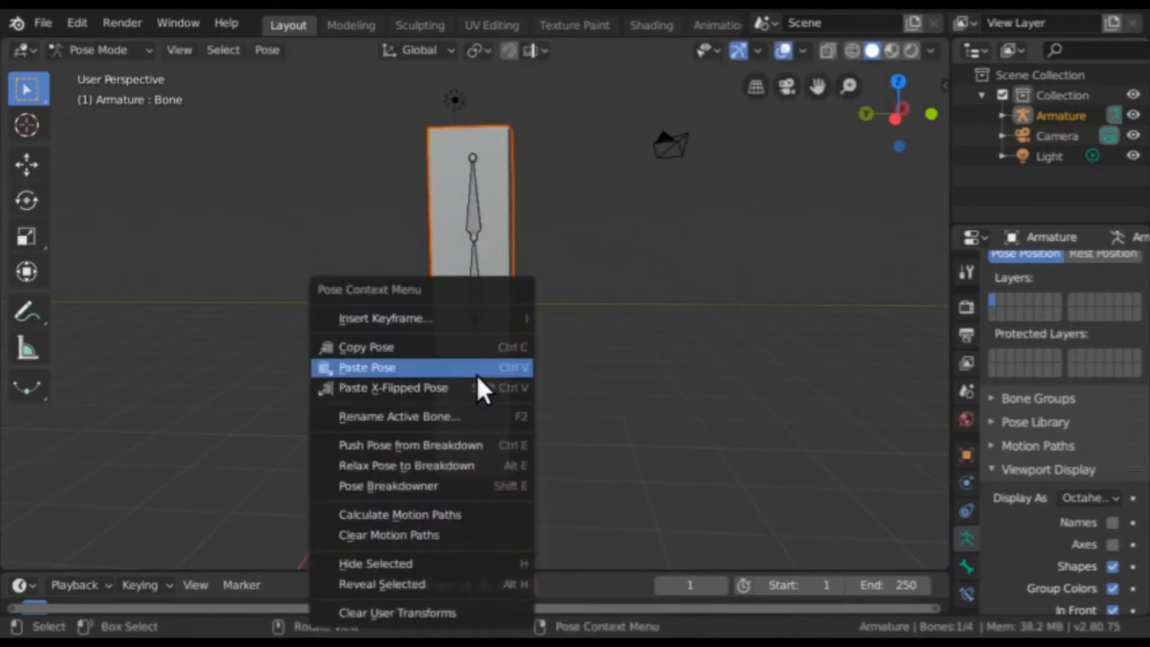
pyautogui.click(633, 353)
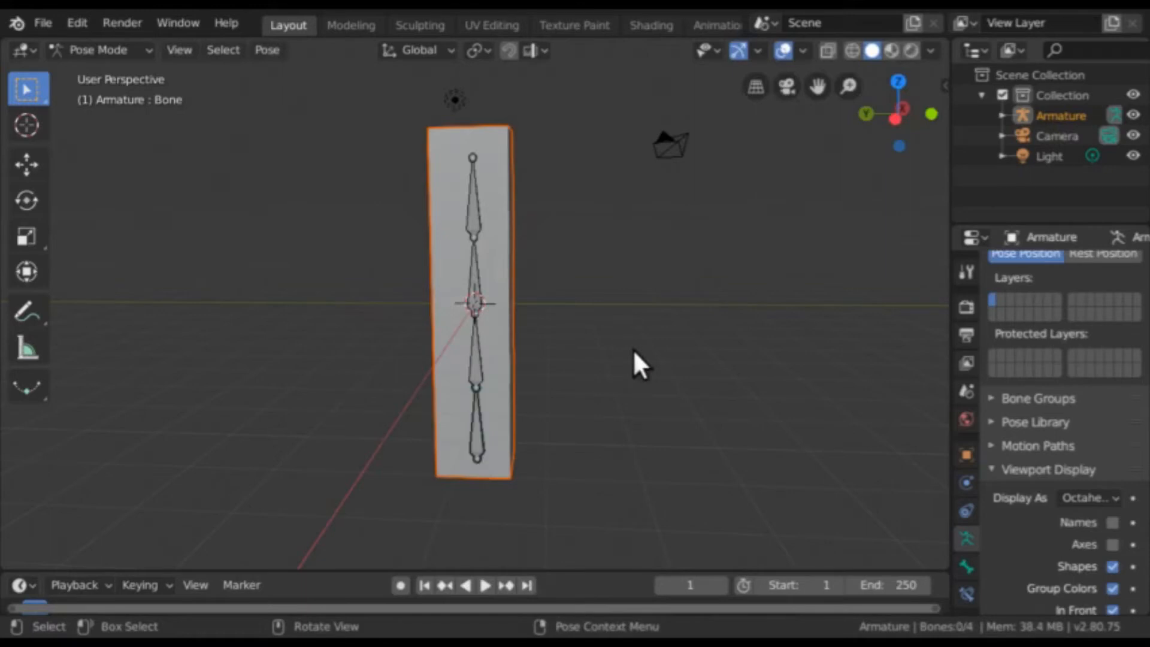
pyautogui.click(479, 377)
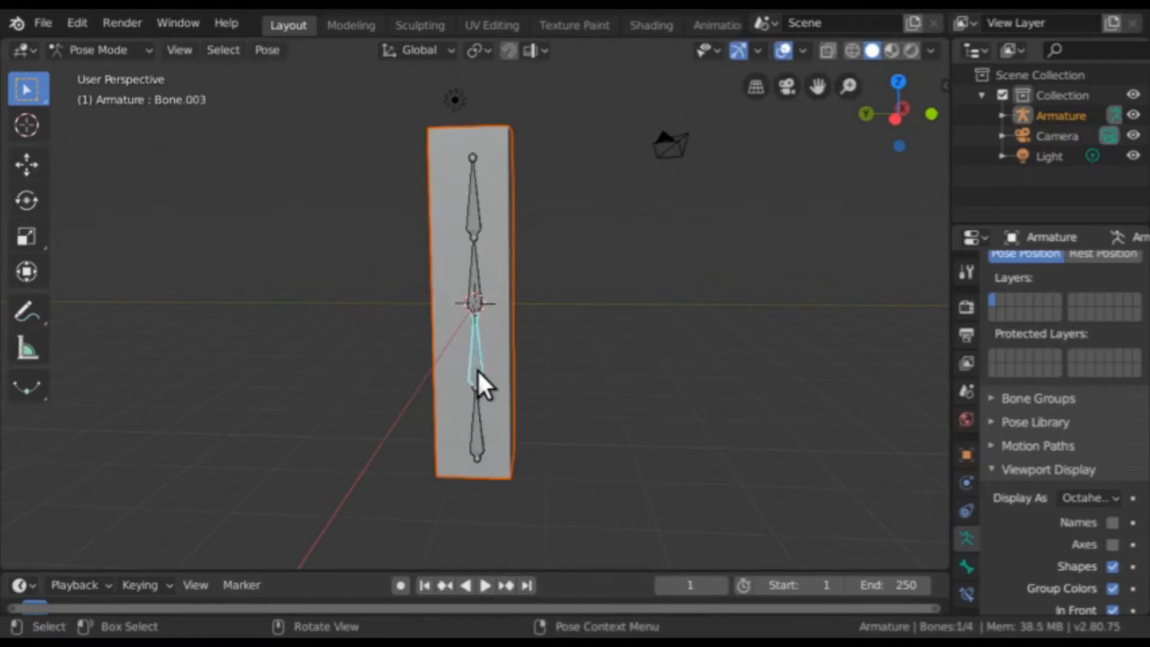
pyautogui.press('r')
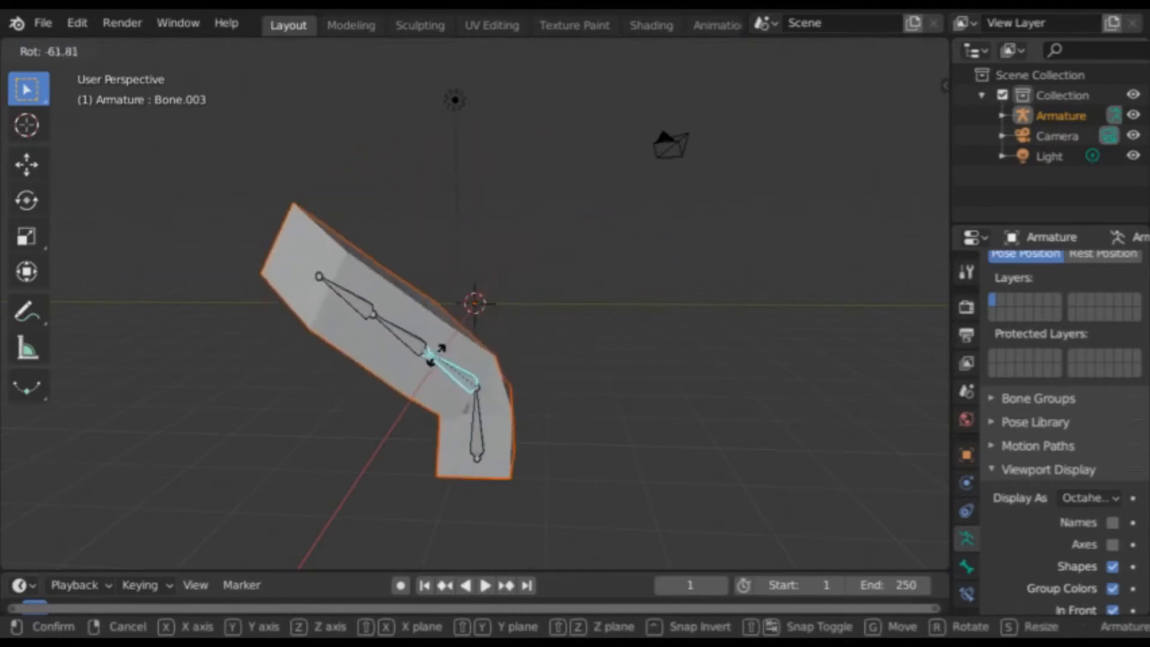
pyautogui.rightClick(512, 346)
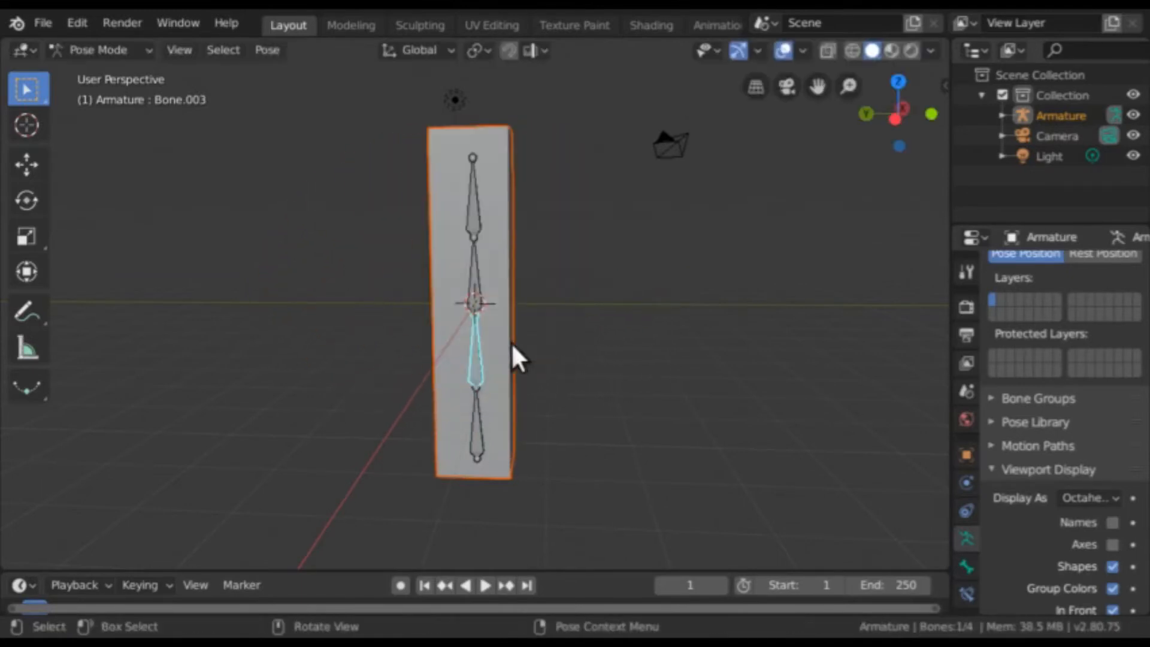
# - Rotate the third bone from the base by about -74° and the topmost bone by about 52.7°
pyautogui.click(480, 298)
pyautogui.press('r')
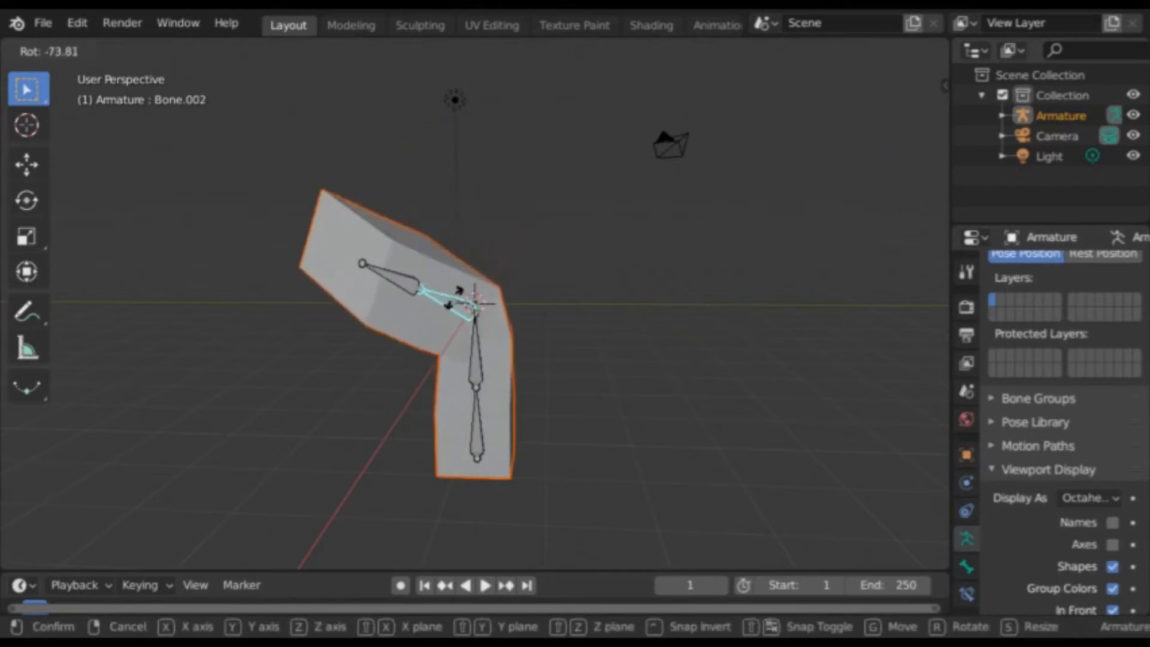
pyautogui.click(448, 295)
pyautogui.click(413, 296)
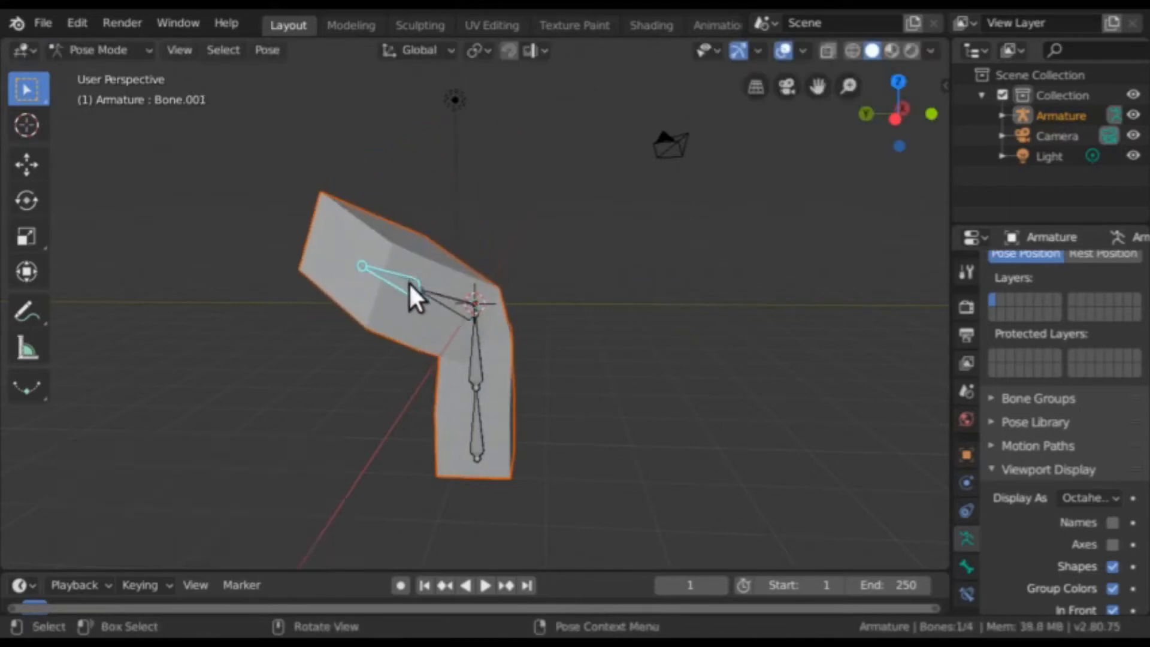
pyautogui.press('r')
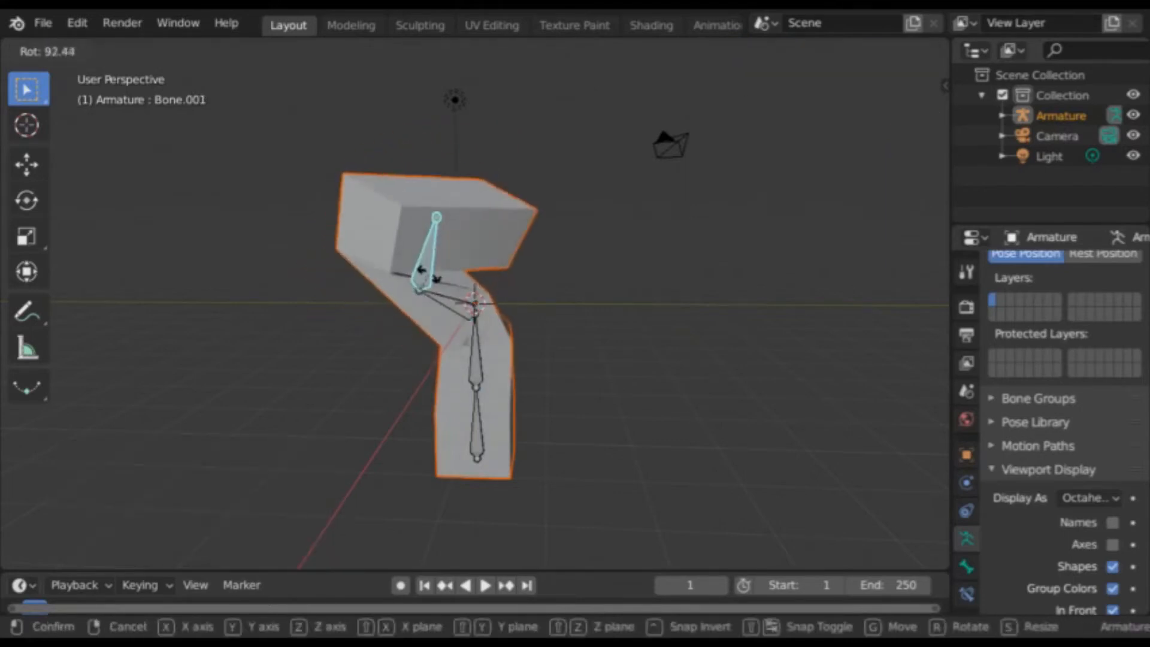
pyautogui.click(418, 276)
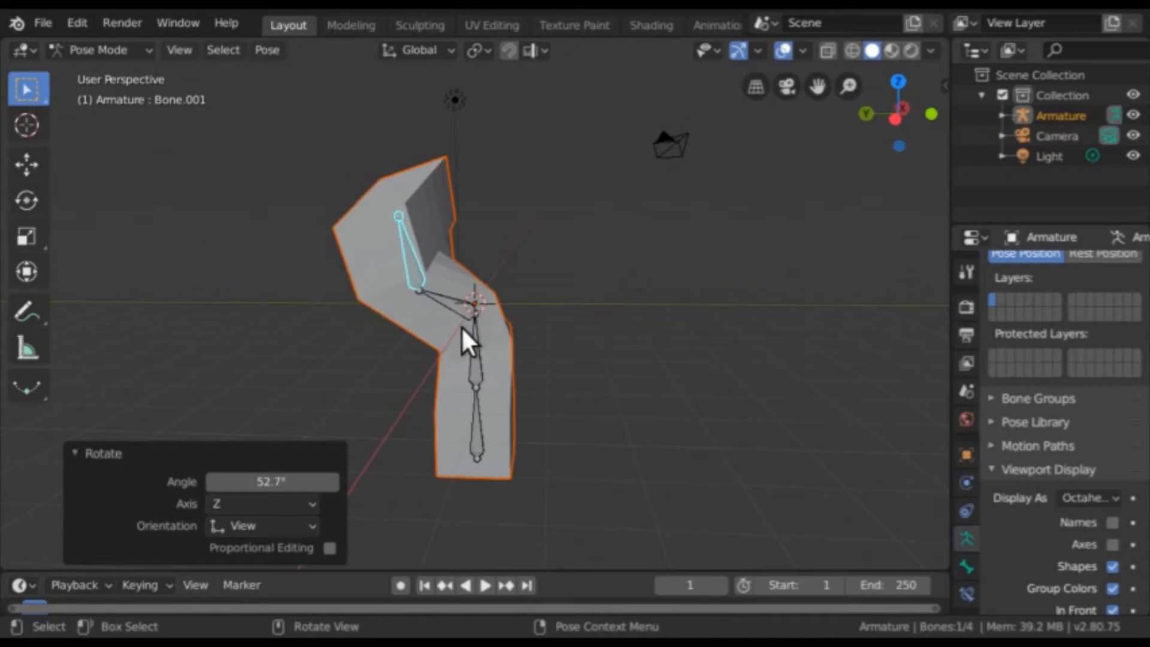
# - Clear the user transforms of the posed bones and switch the armature to Object Mode
pyautogui.rightClick(570, 220)
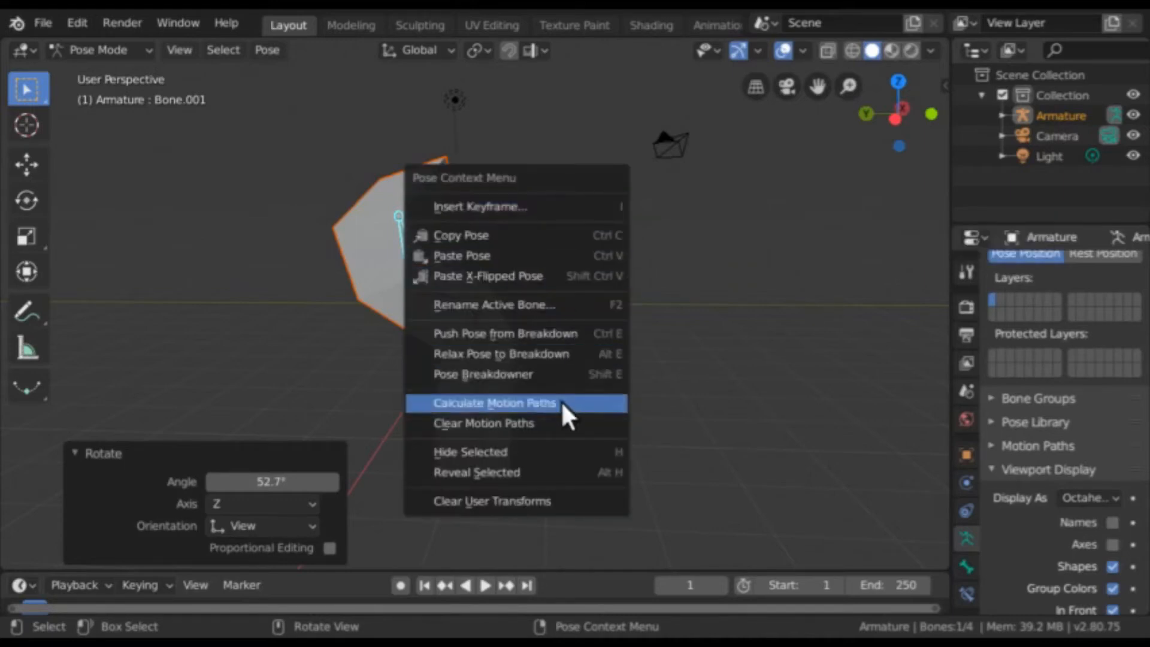
pyautogui.click(570, 496)
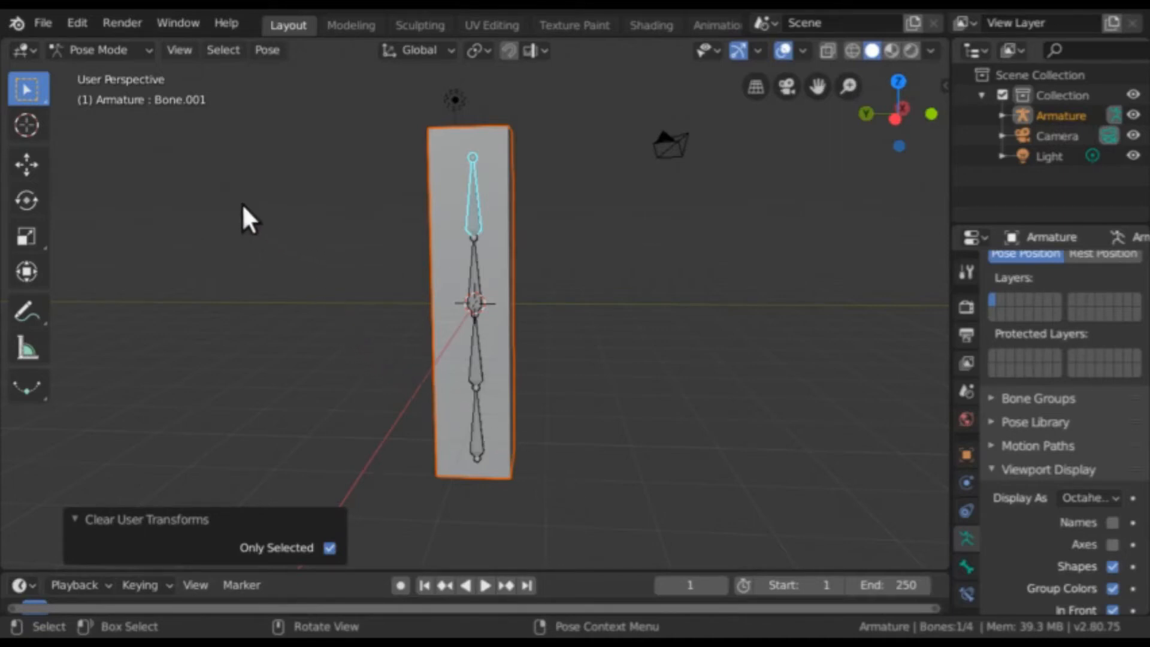
pyautogui.hotkey('ctrl', 'Tab')
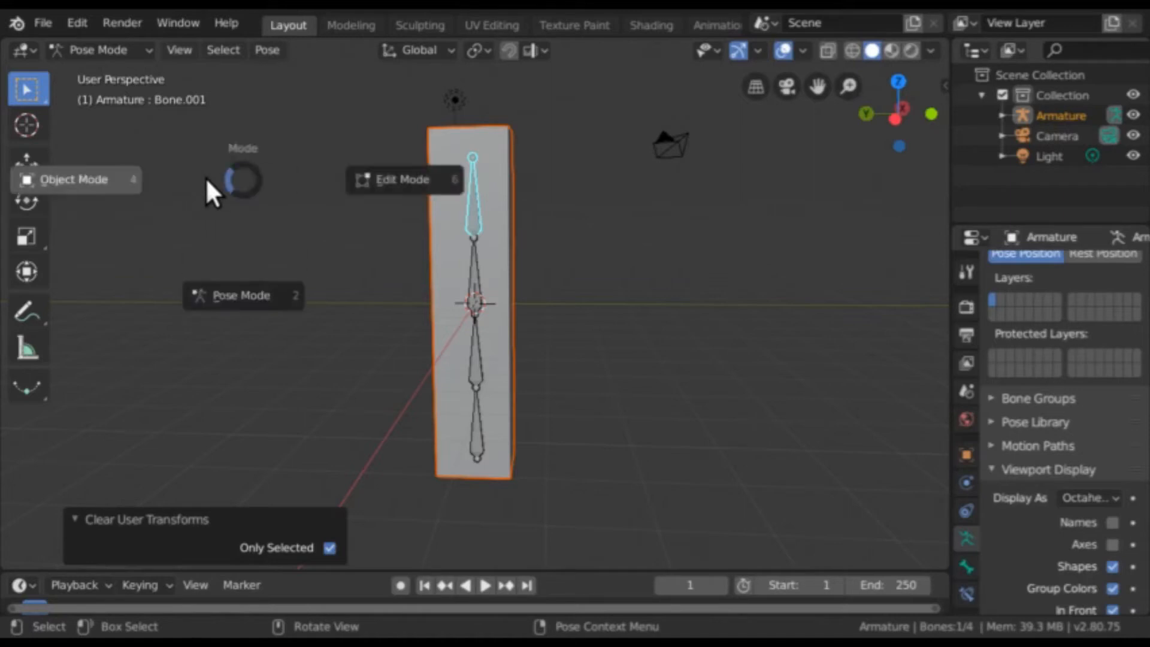
pyautogui.click(103, 178)
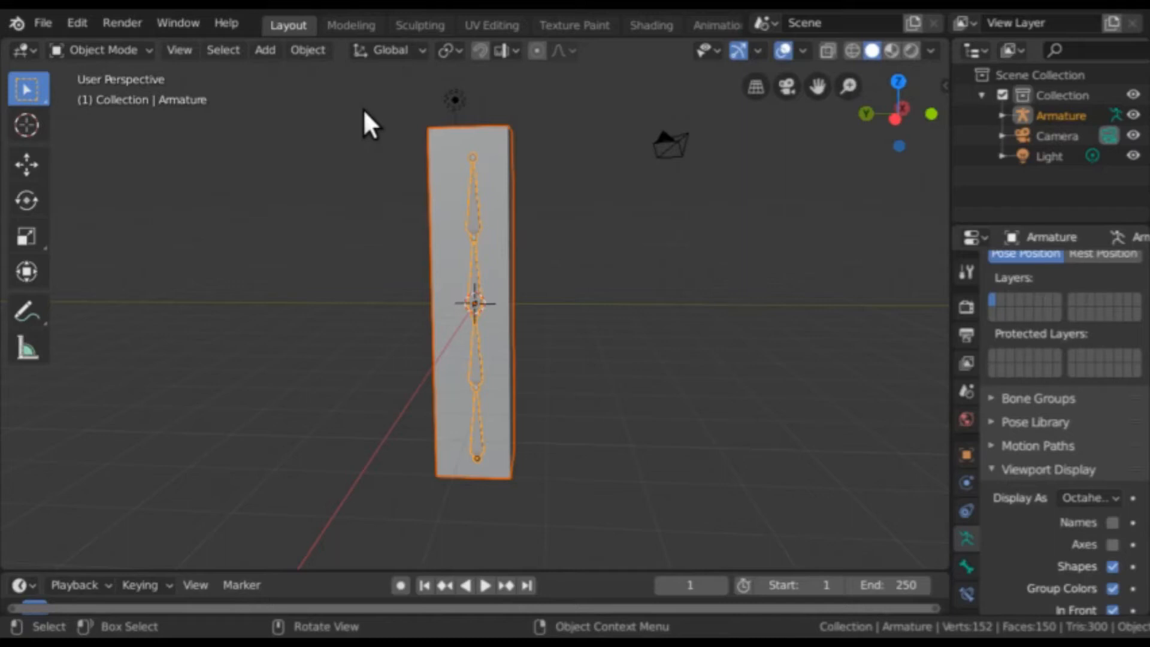
# - Add a 2 m plane mesh and move it about -2.63 m along Y, beside the column
pyautogui.click(275, 50)
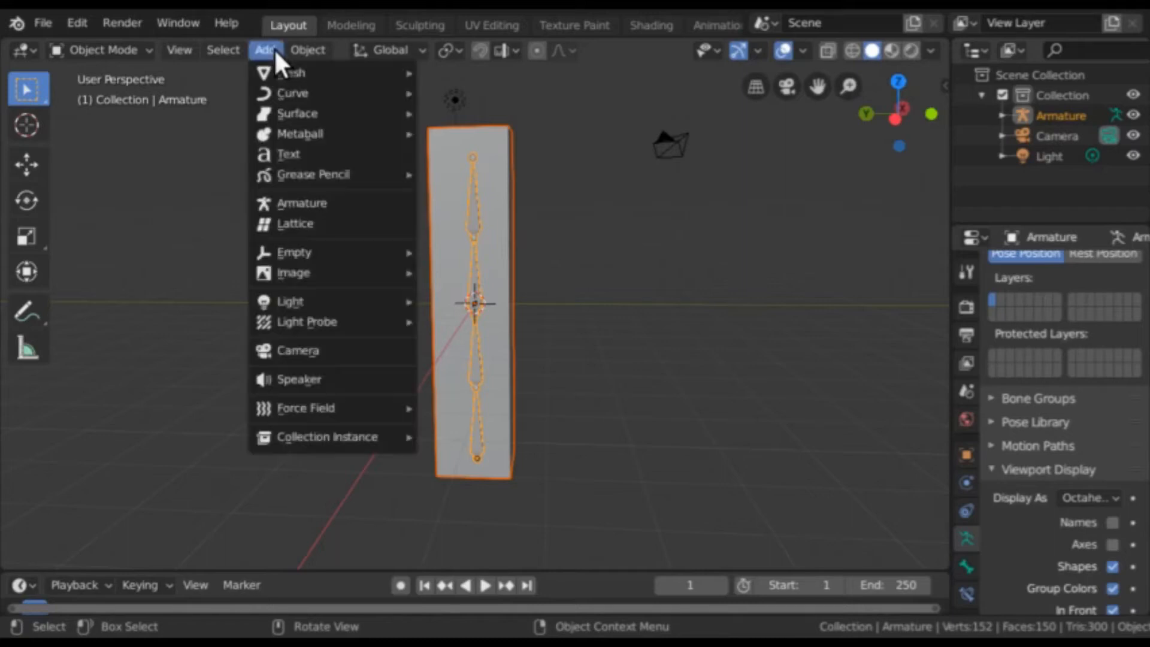
pyautogui.moveTo(289, 72)
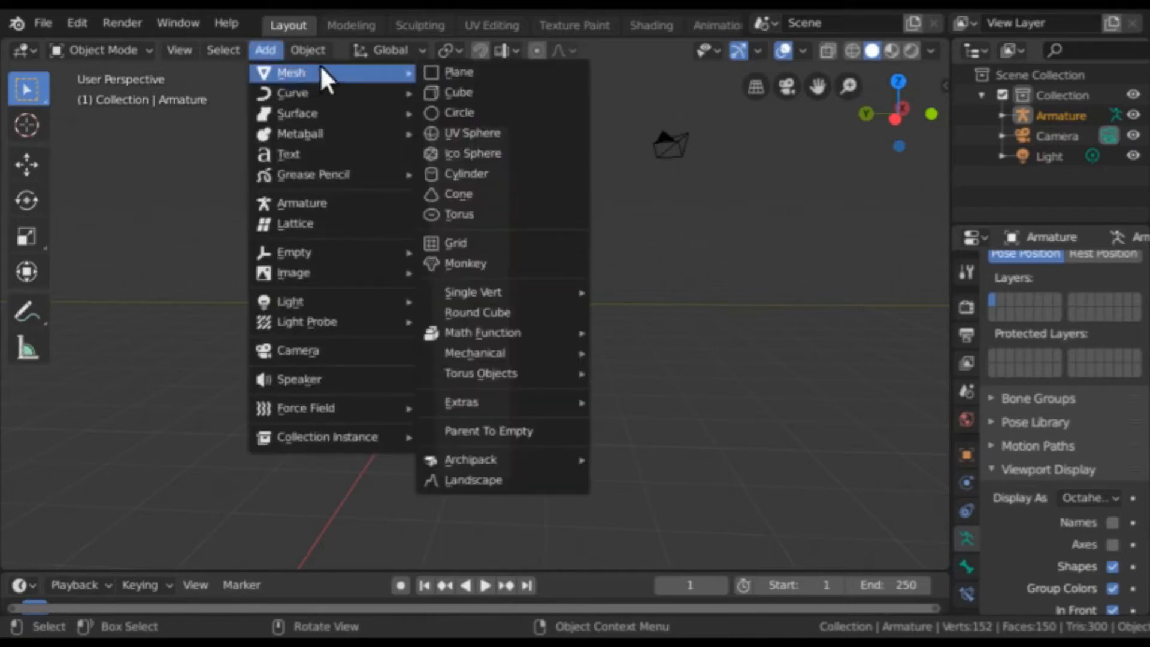
pyautogui.click(442, 71)
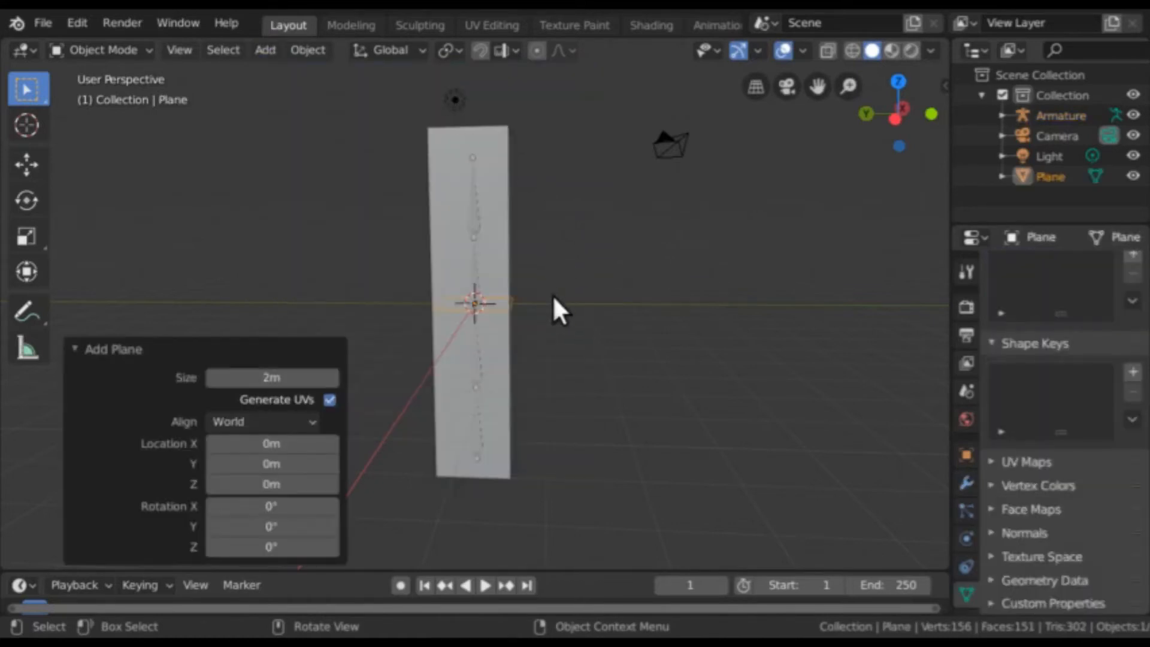
pyautogui.click(28, 162)
pyautogui.moveTo(391, 299); pyautogui.dragTo(489, 313)
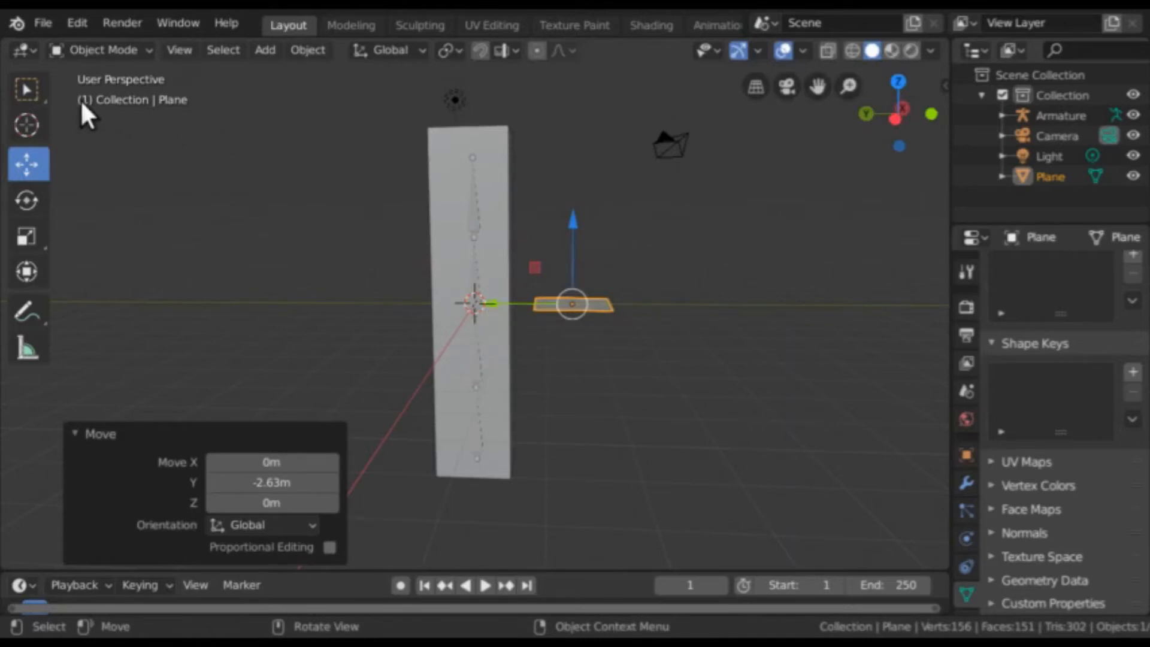
pyautogui.click(27, 87)
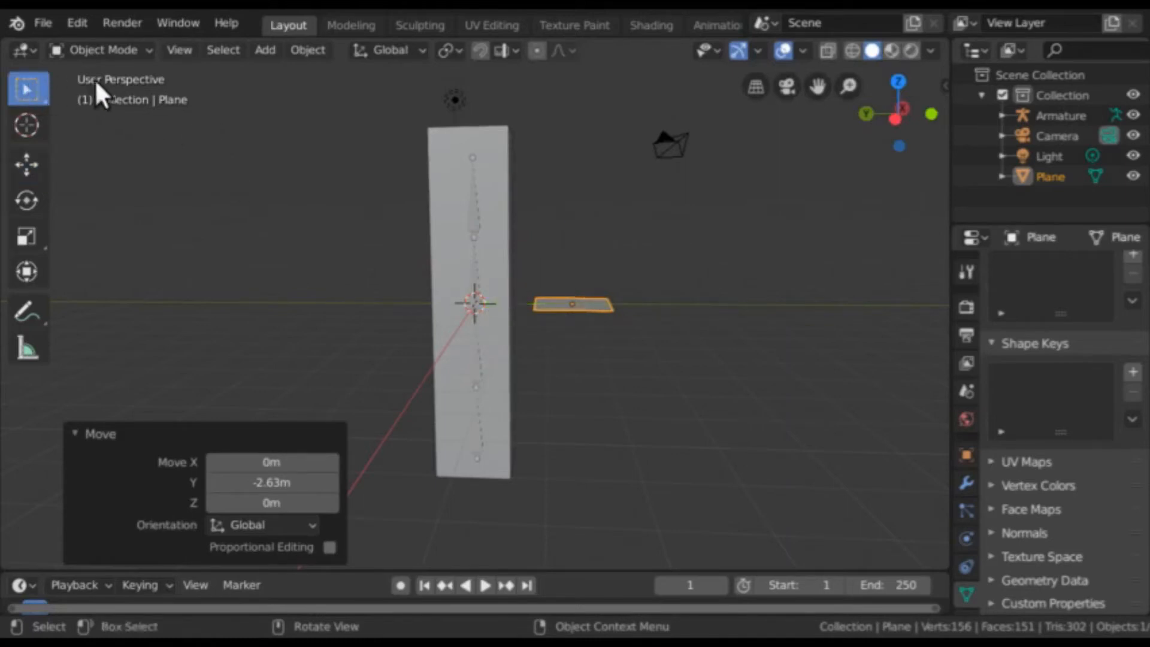
# - In the Modeling workspace, inset the plane's face by about 0.1644 m and clear the selection
pyautogui.click(353, 25)
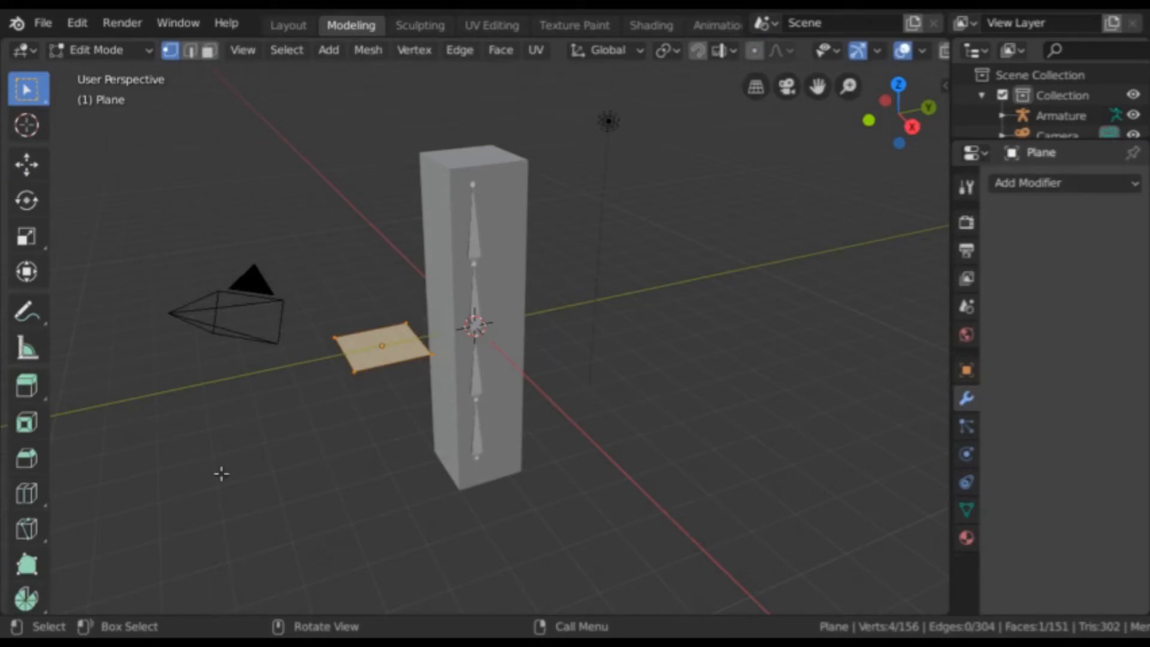
pyautogui.click(32, 420)
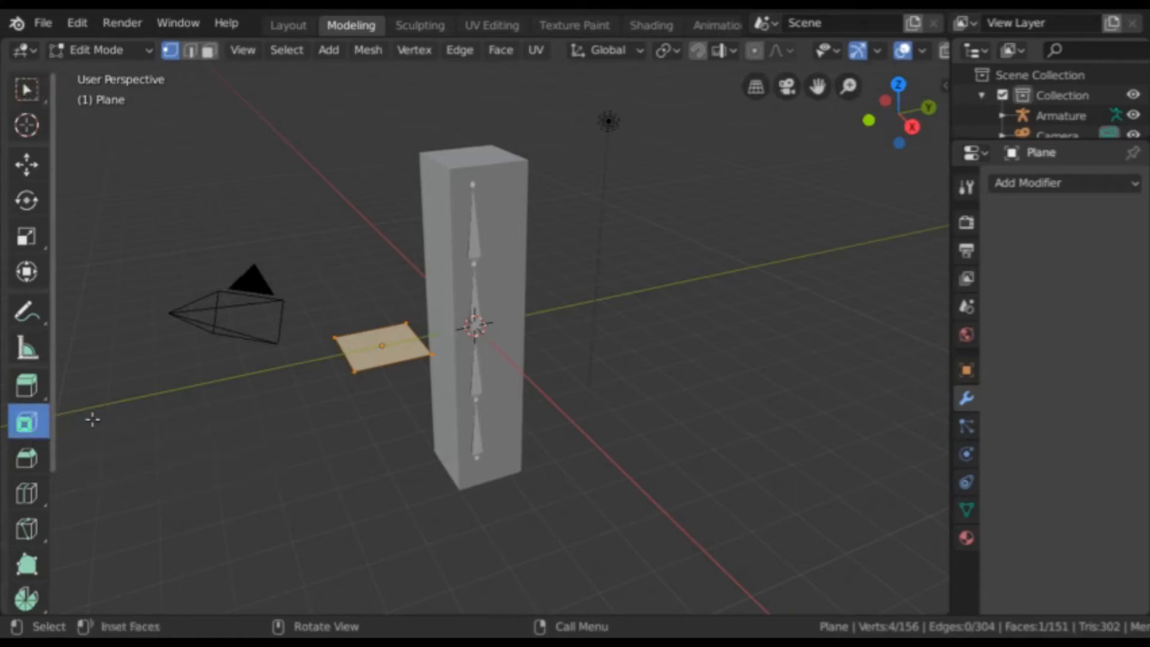
pyautogui.scroll(2, 239, 424)
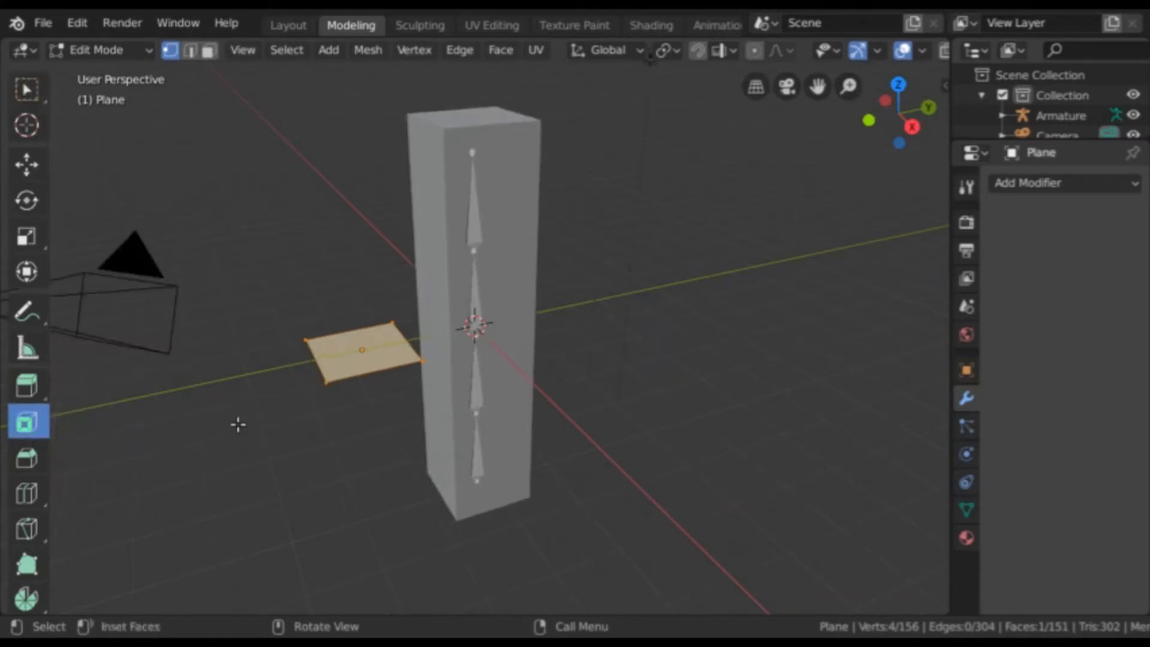
pyautogui.click(389, 354)
pyautogui.press('a')
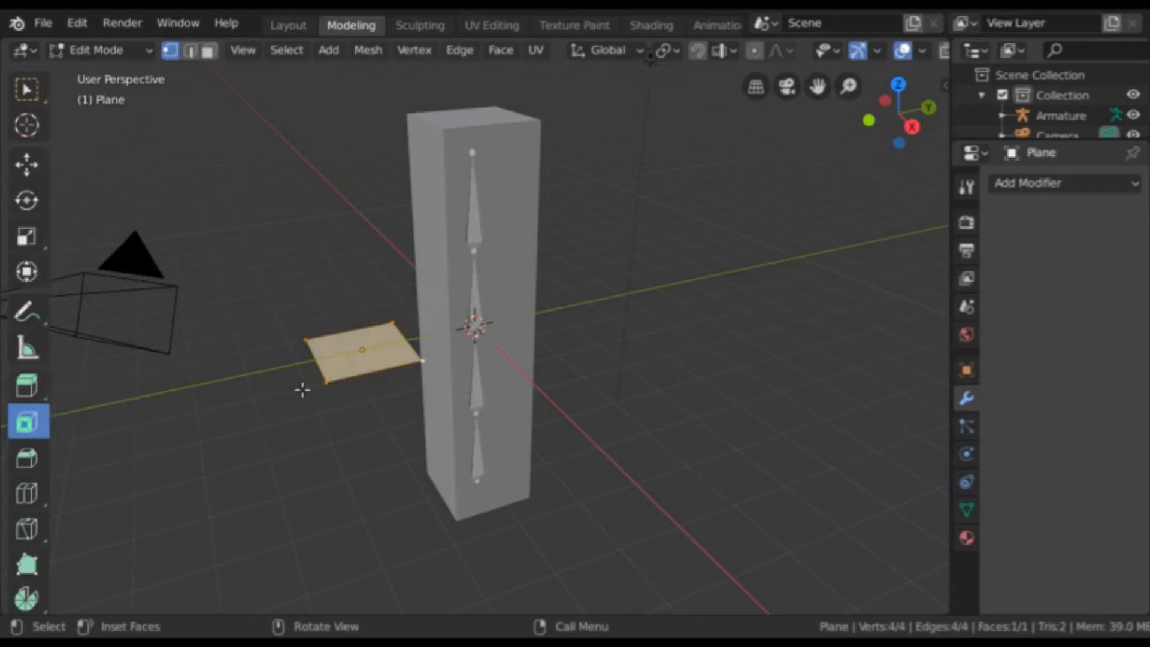
pyautogui.scroll(1, 402, 400)
pyautogui.scroll(-1, 398, 399)
pyautogui.moveTo(388, 376); pyautogui.dragTo(378, 368)
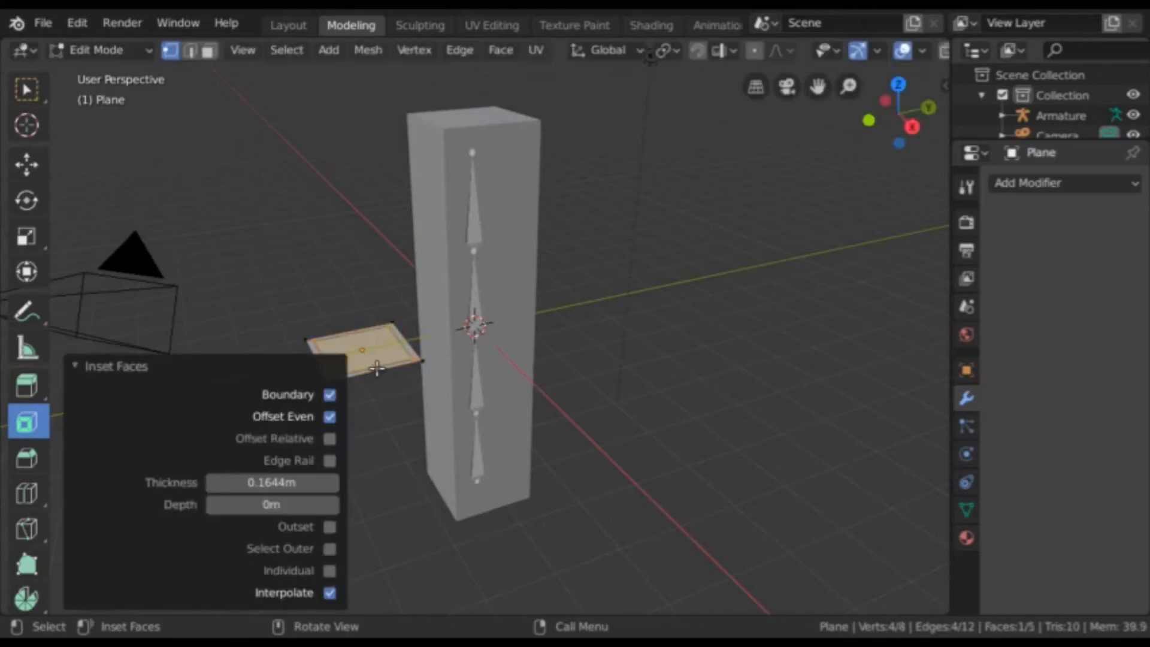
pyautogui.rightClick(575, 314)
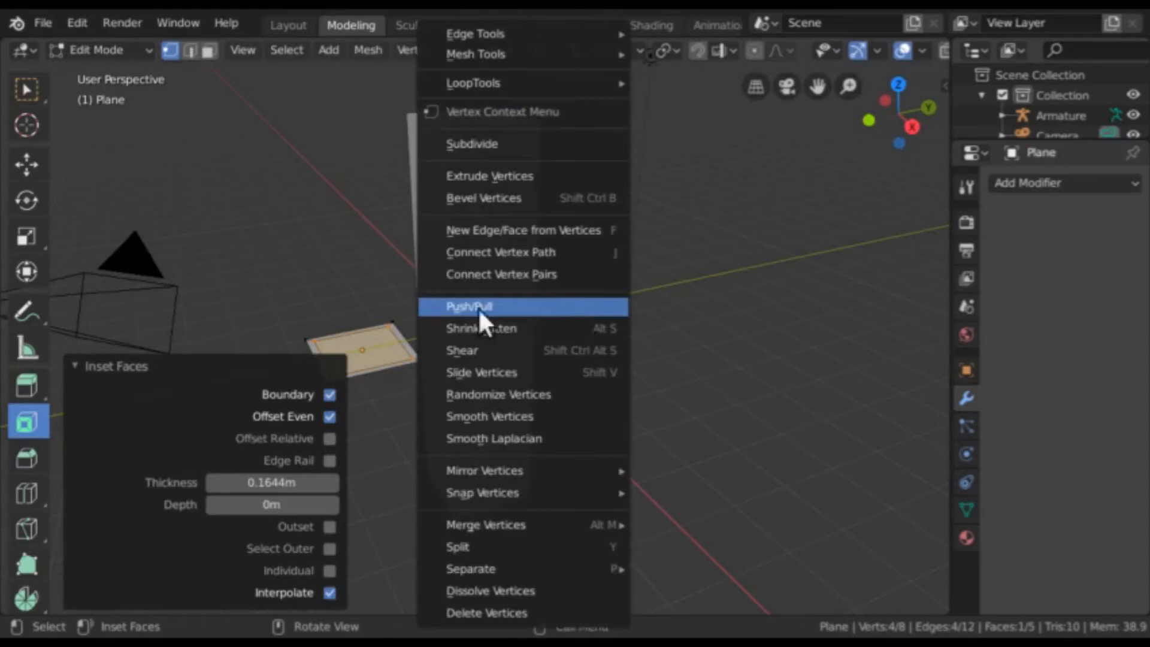
pyautogui.click(340, 262)
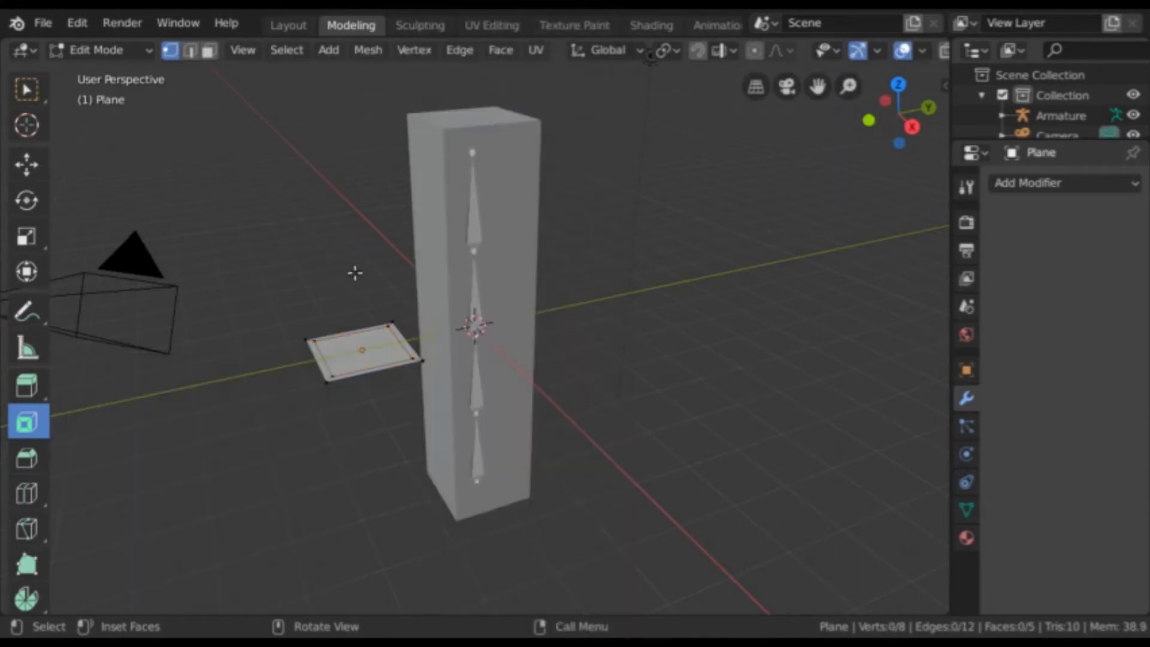
# - Switch to face selection and delete the plane's inner face, leaving an open square frame
pyautogui.click(353, 351)
pyautogui.click(210, 50)
pyautogui.click(352, 351)
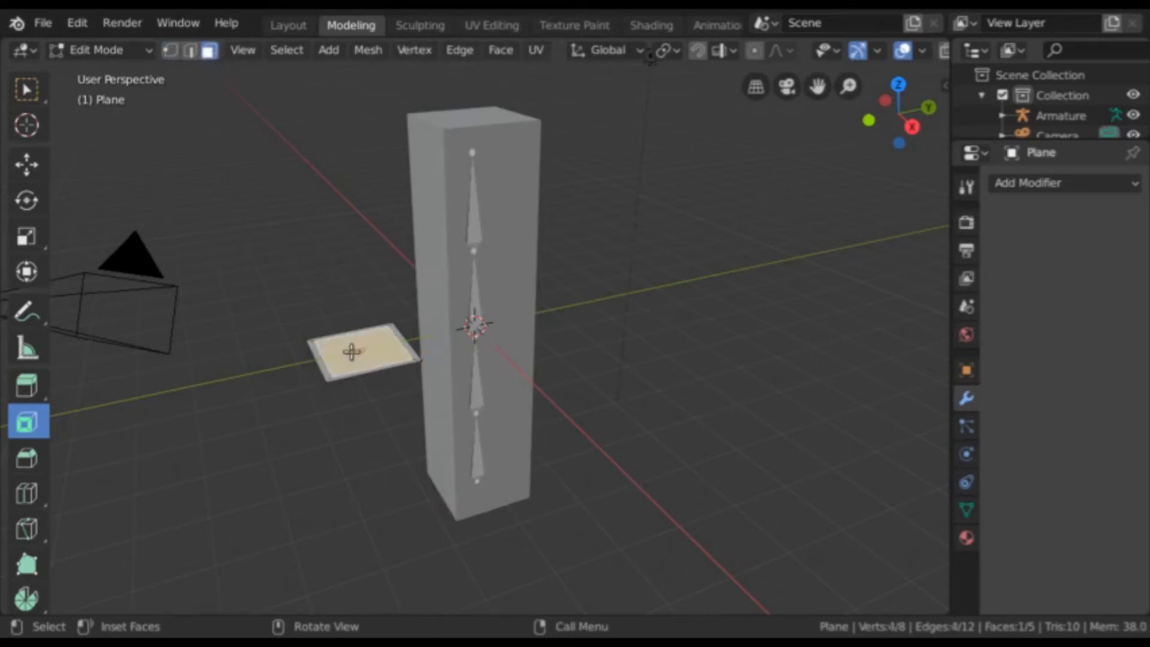
pyautogui.press('x')
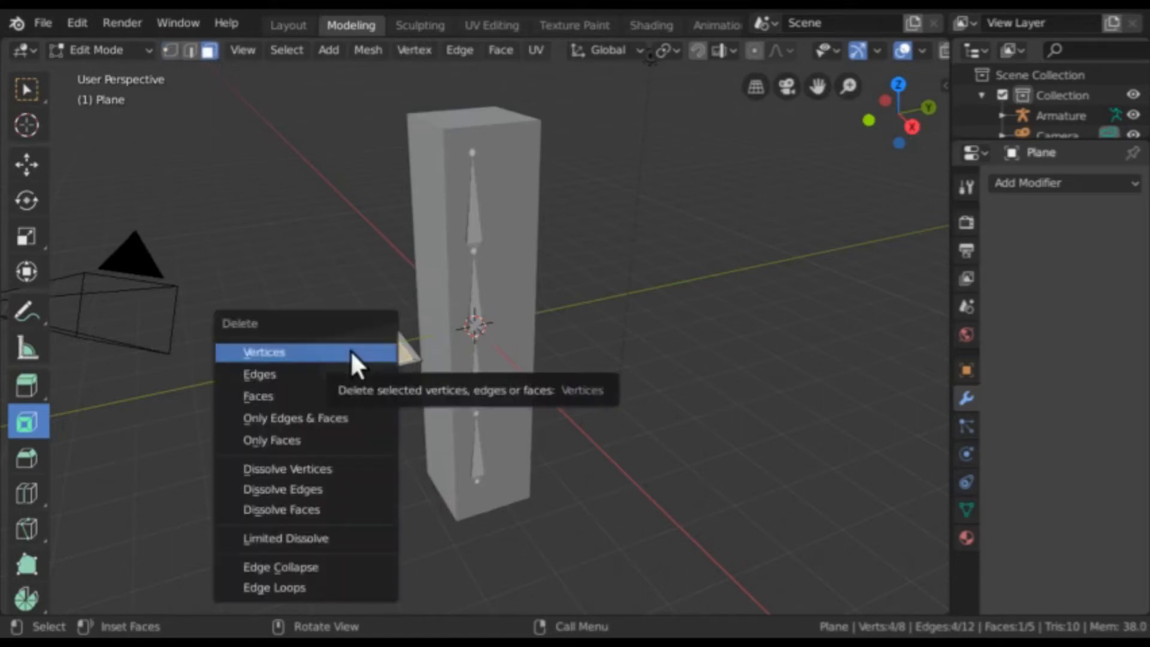
pyautogui.click(353, 398)
pyautogui.moveTo(352, 398); pyautogui.dragTo(393, 388, button='middle')
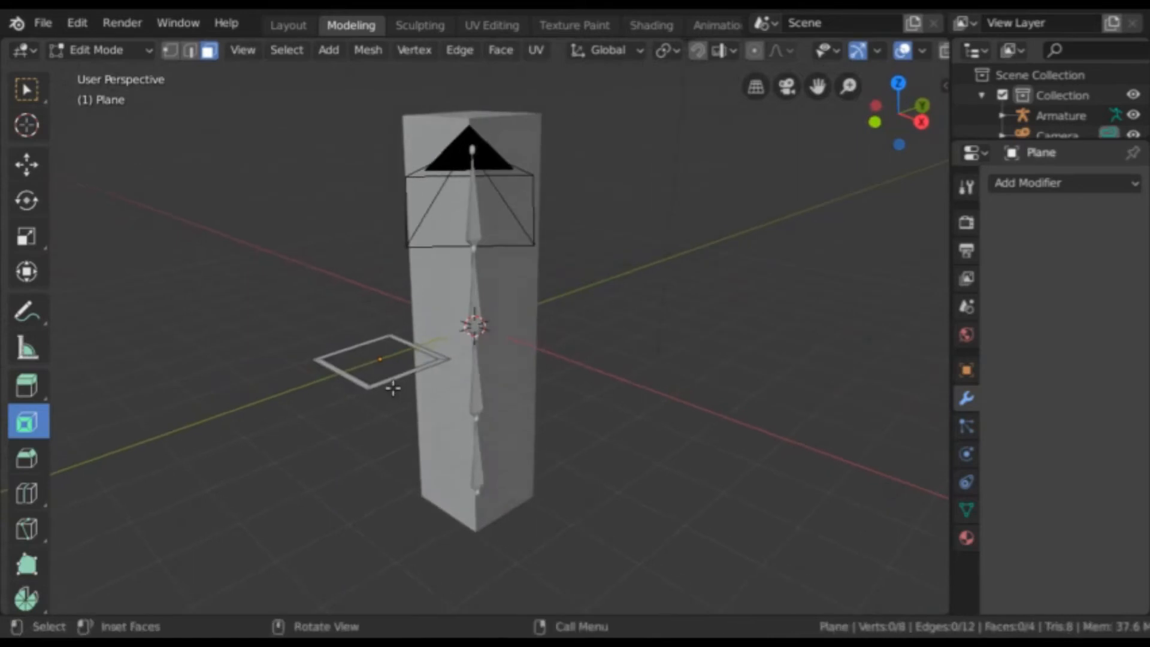
# - Select all faces of the frame and extrude them about 0.0944 m along their normal
pyautogui.press('a')
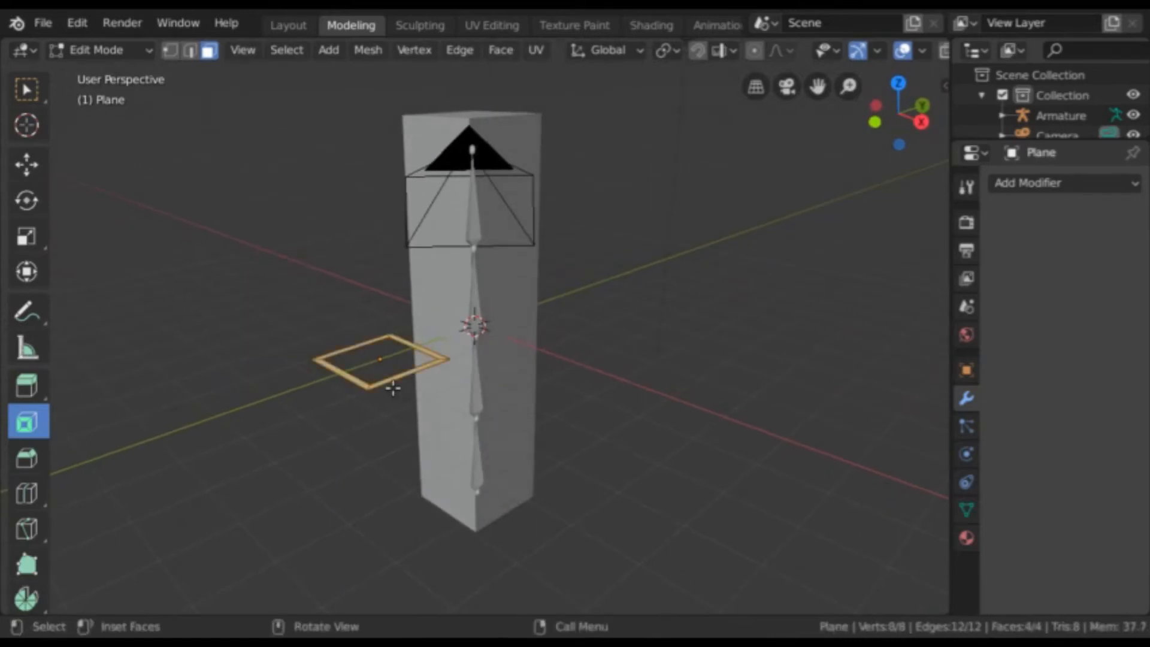
pyautogui.moveTo(394, 389); pyautogui.dragTo(377, 390, button='middle')
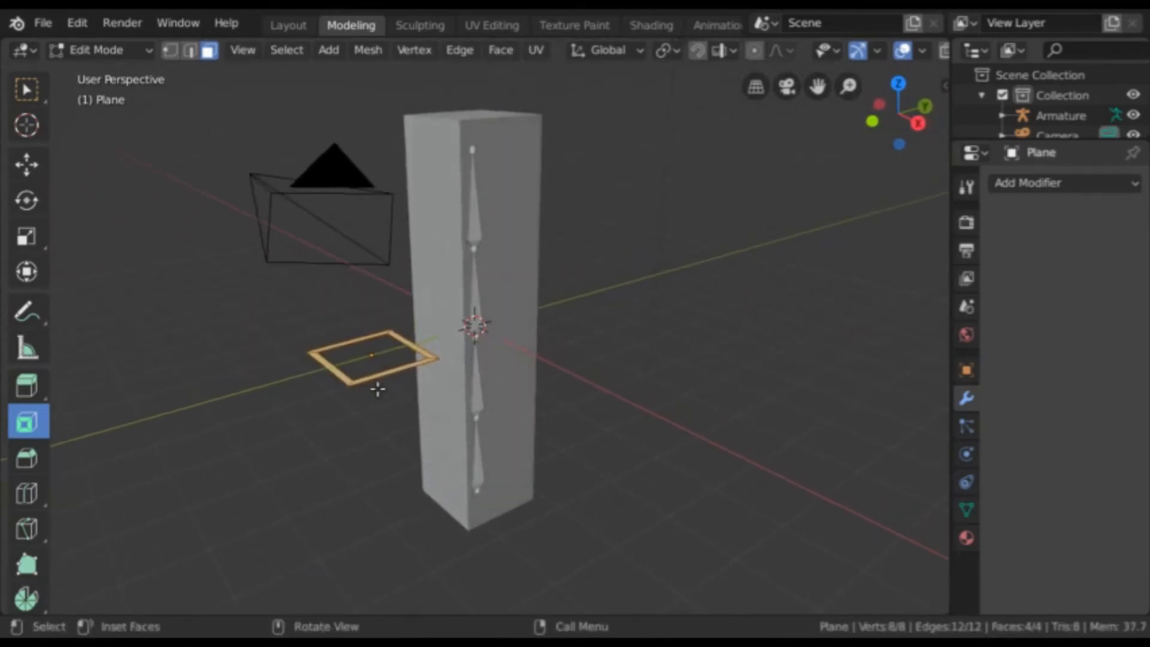
pyautogui.press('e')
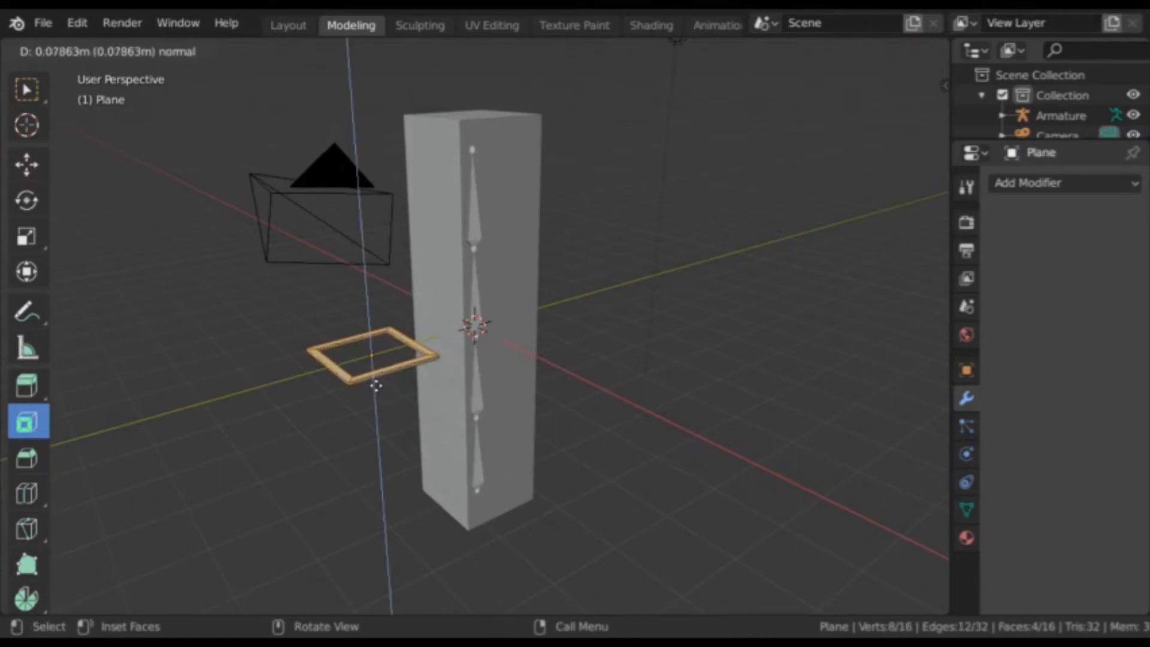
pyautogui.click(377, 385)
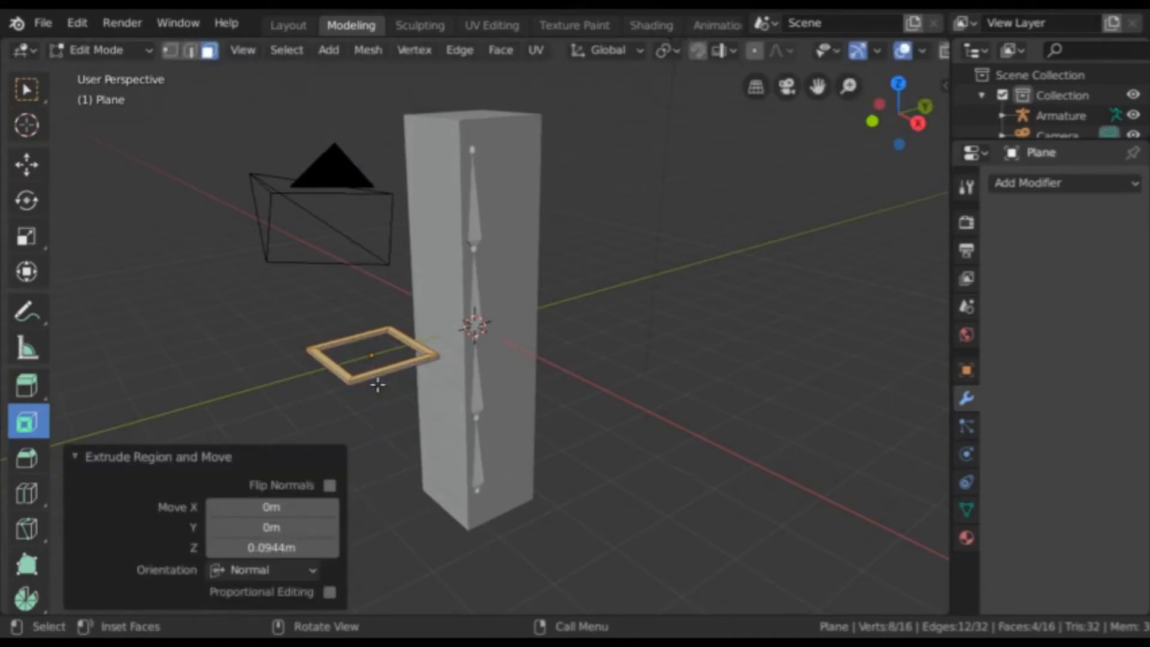
pyautogui.moveTo(377, 385); pyautogui.dragTo(546, 399, button='middle')
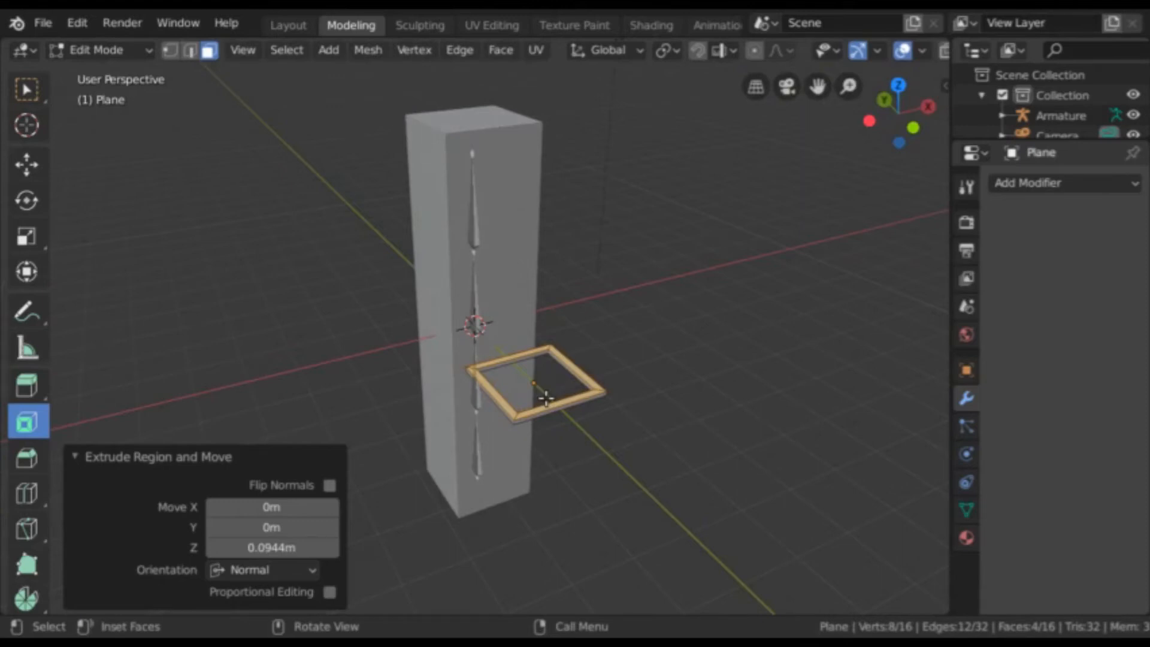
# - Subdivide the selected frame faces with one cut
pyautogui.rightClick(546, 397)
pyautogui.moveTo(548, 390)
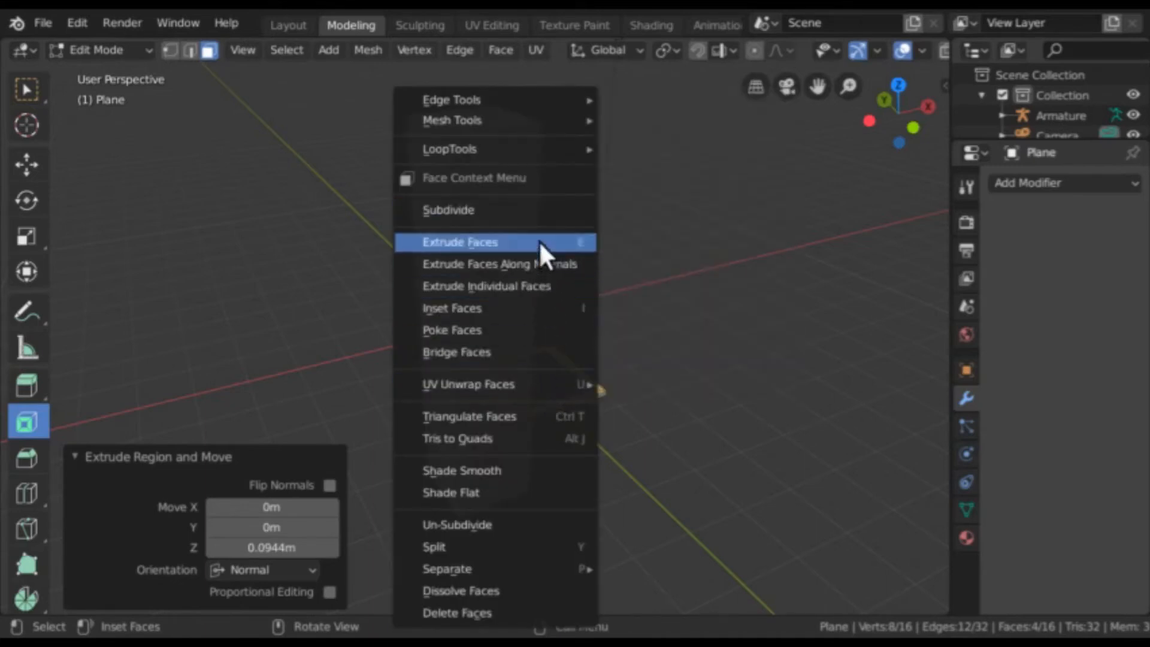
pyautogui.click(544, 211)
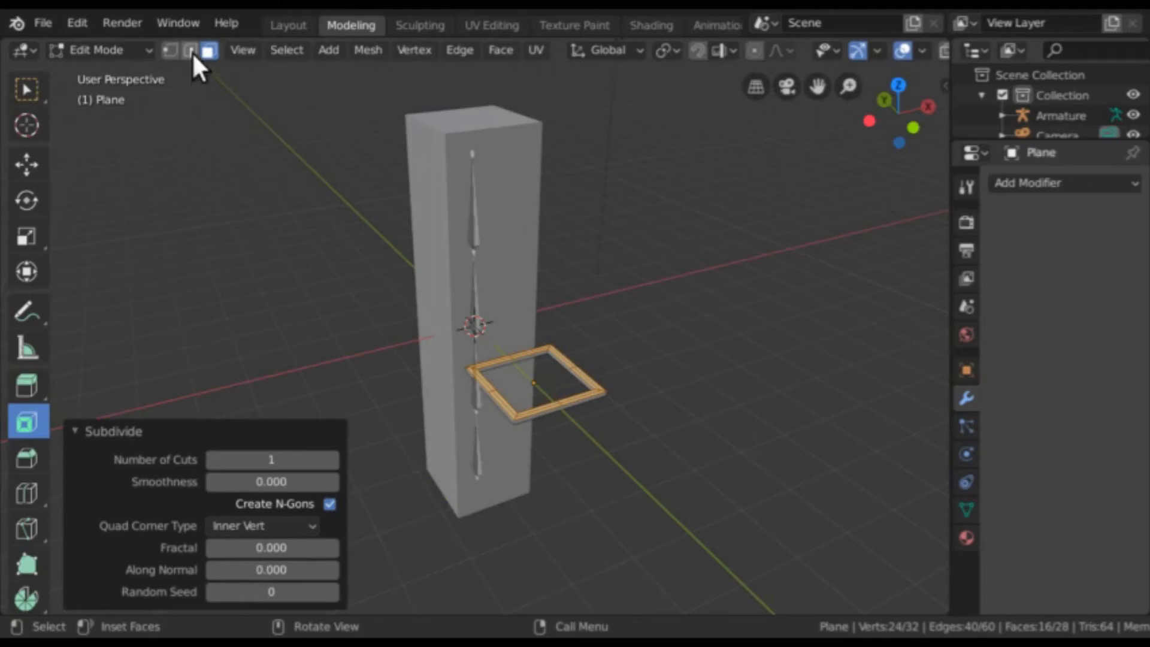
# - Switch to edge selection and pick a single edge near the middle of the frame's front side
pyautogui.click(191, 52)
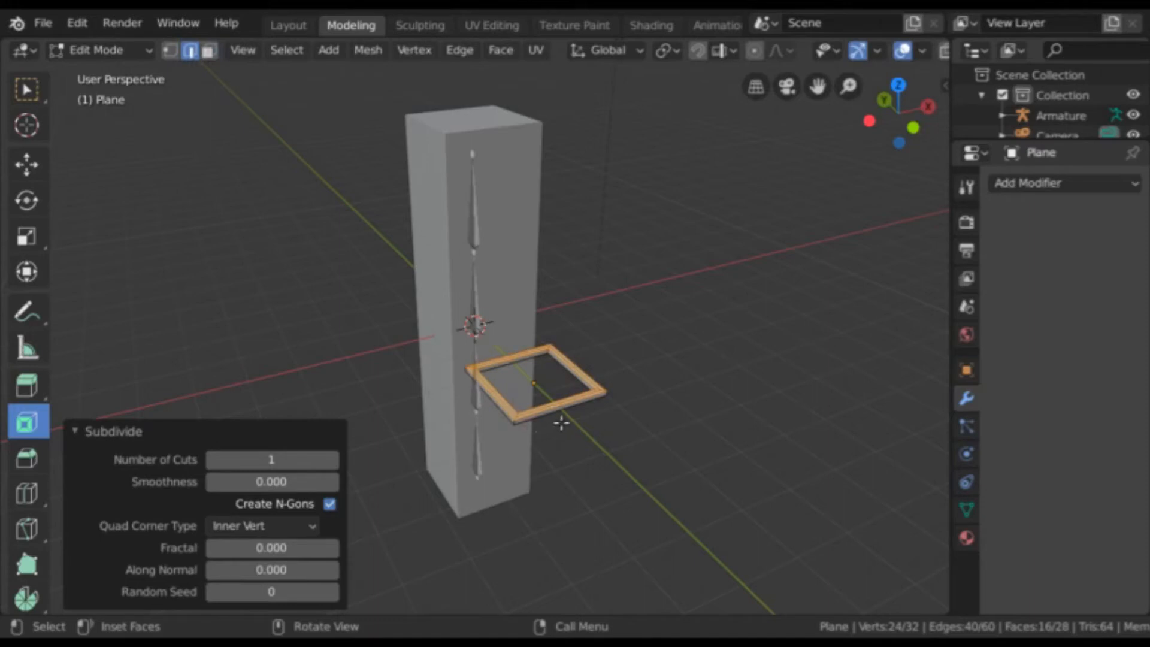
pyautogui.scroll(2, 561, 423)
pyautogui.scroll(1, 563, 421)
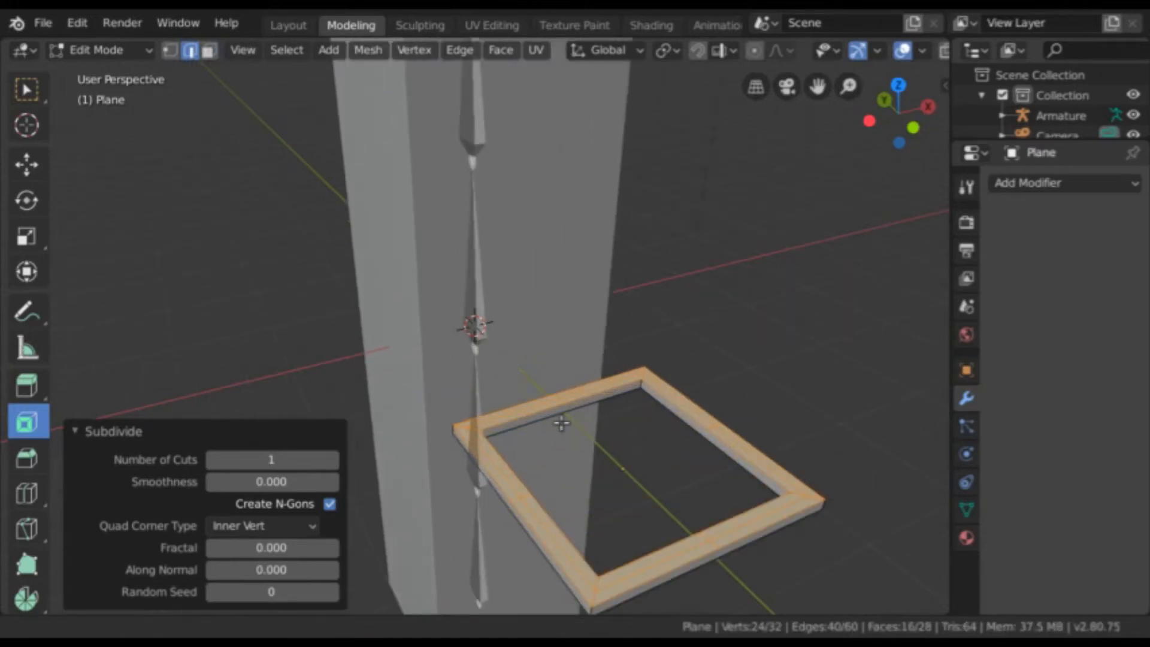
pyautogui.keyDown('shift'); pyautogui.moveTo(565, 419); pyautogui.dragTo(541, 233, button='middle'); pyautogui.keyUp('shift')
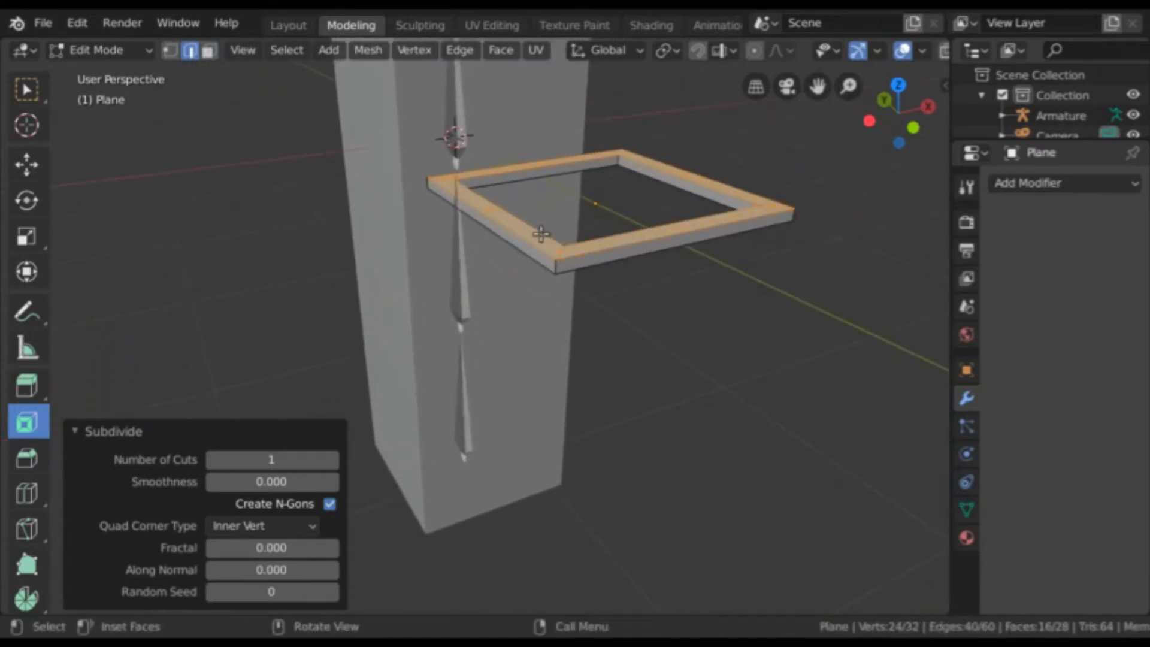
pyautogui.moveTo(675, 267); pyautogui.dragTo(670, 237, button='middle')
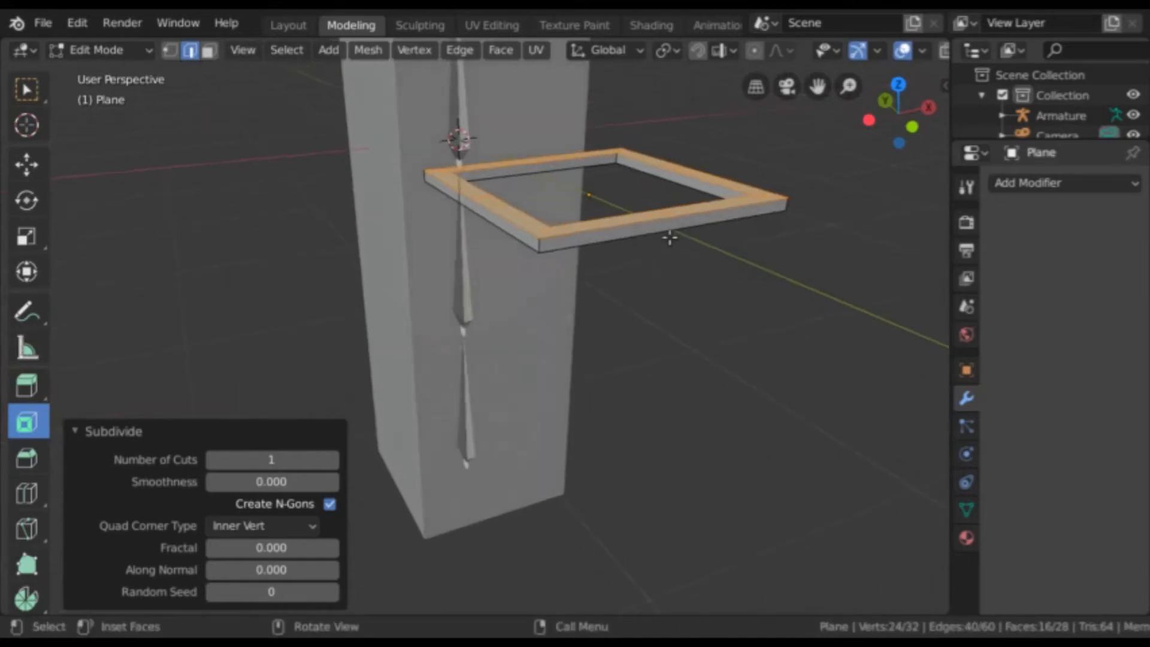
pyautogui.click(672, 224)
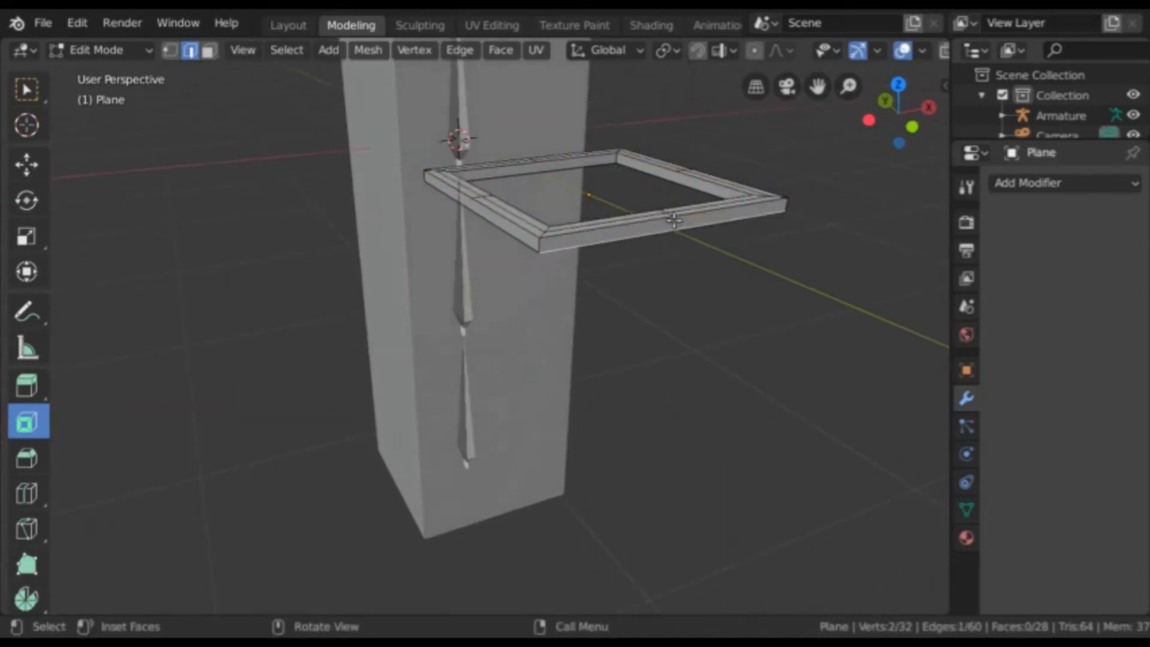
pyautogui.click(672, 222)
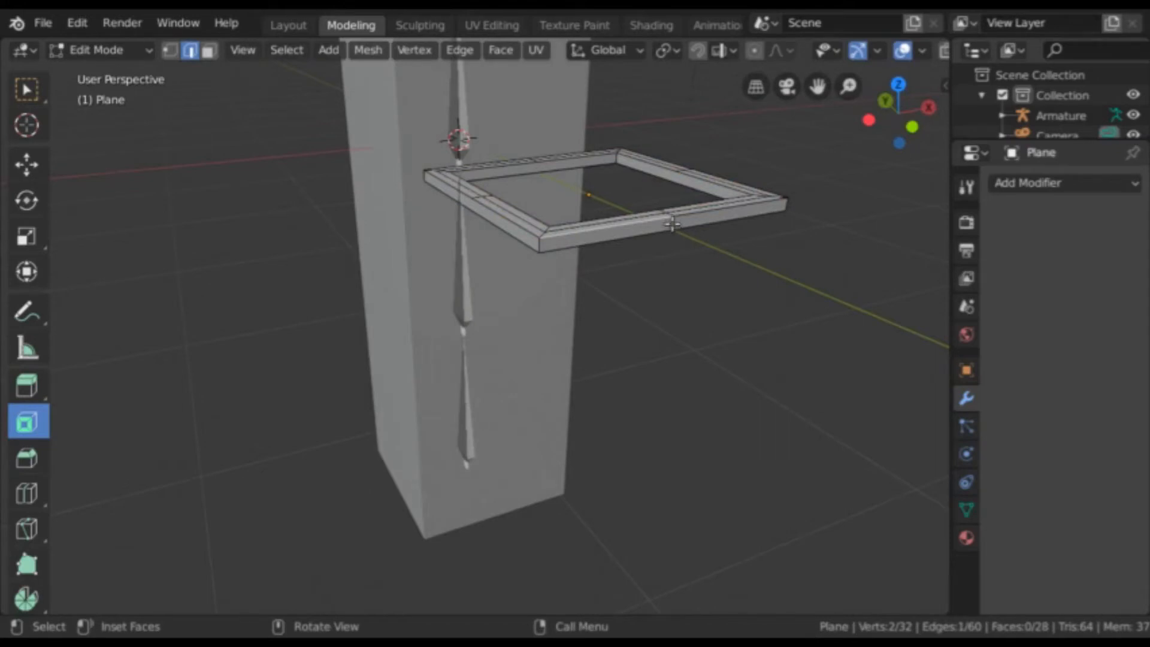
pyautogui.click(669, 209)
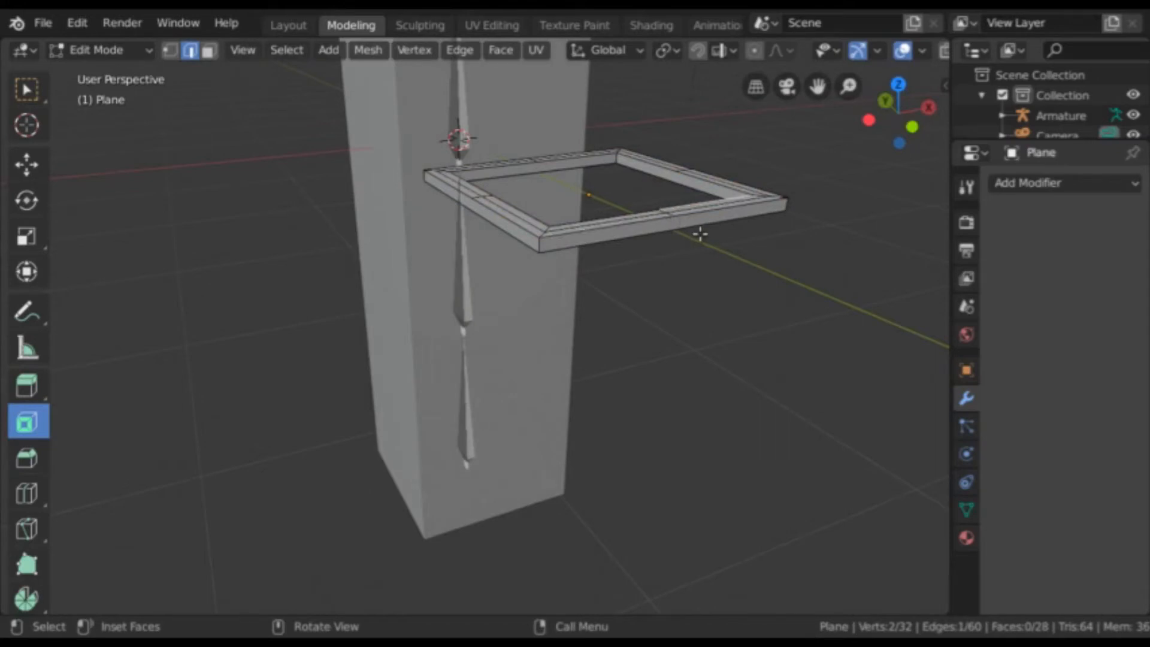
# - Select the two short crosswise edges midway along the frame's front side and move them about 0.065 m in X, 0.14 m in Y and 0.346 m in Z
pyautogui.moveTo(682, 226); pyautogui.dragTo(686, 238, button='middle')
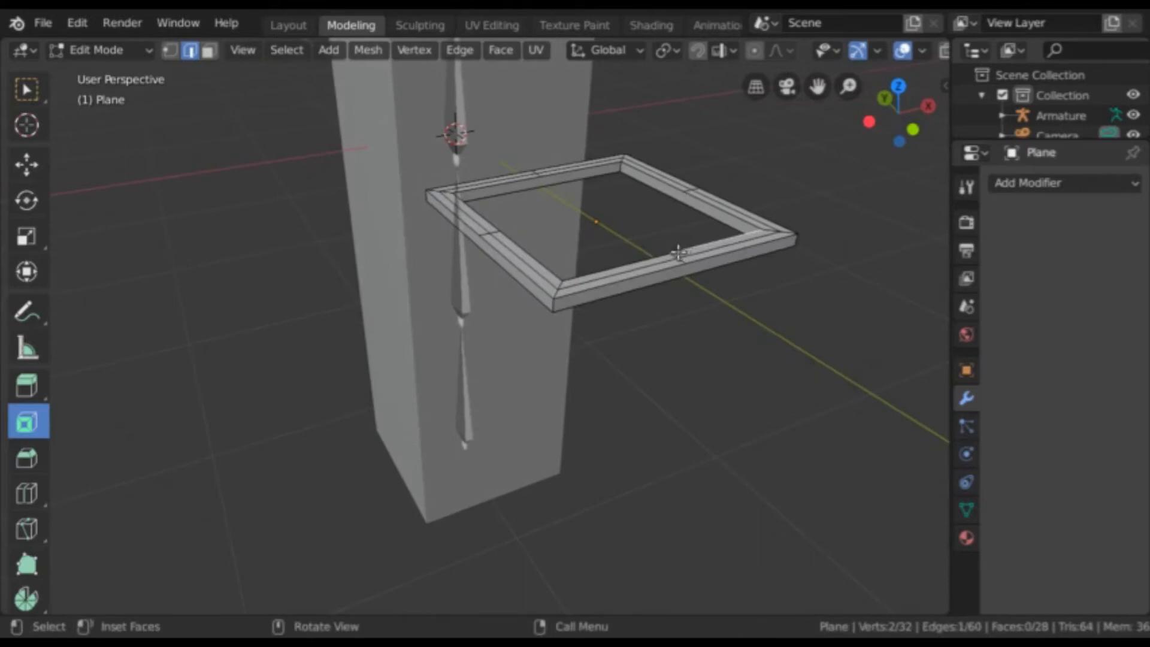
pyautogui.click(675, 259)
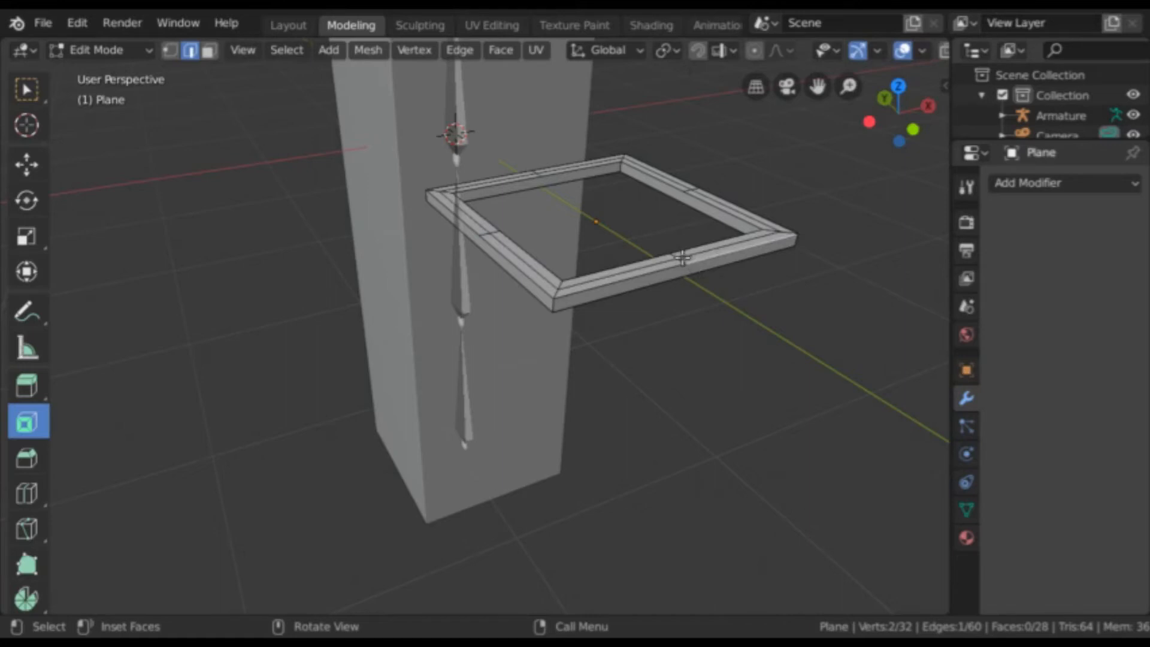
pyautogui.click(685, 261)
pyautogui.scroll(3, 686, 261)
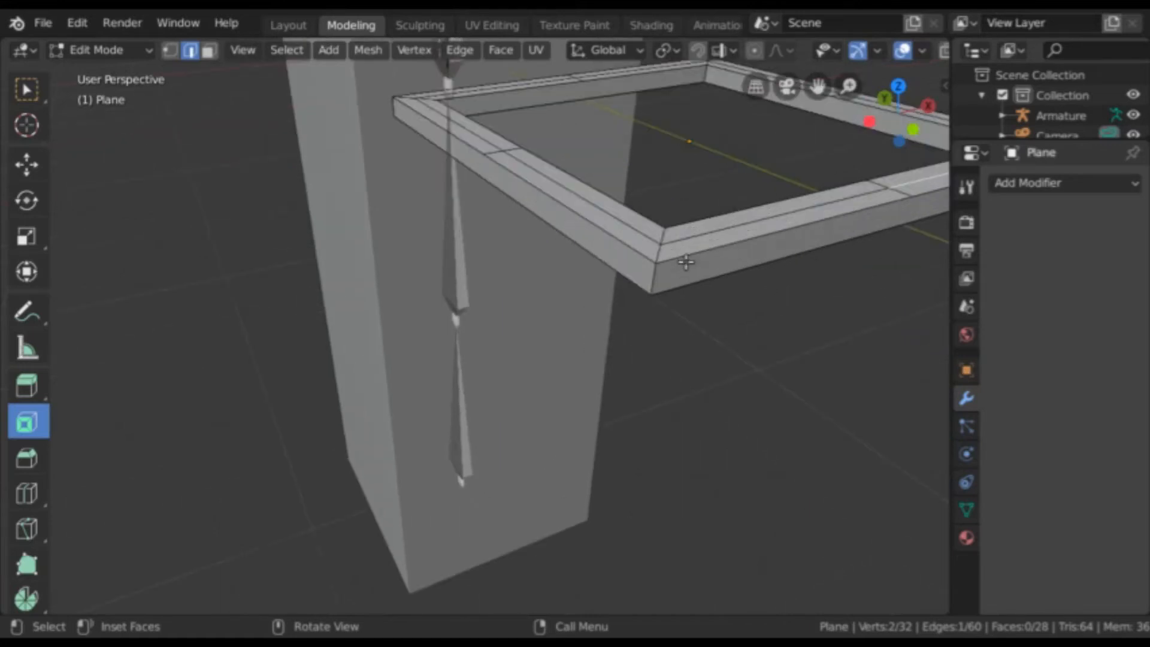
pyautogui.scroll(3, 644, 276)
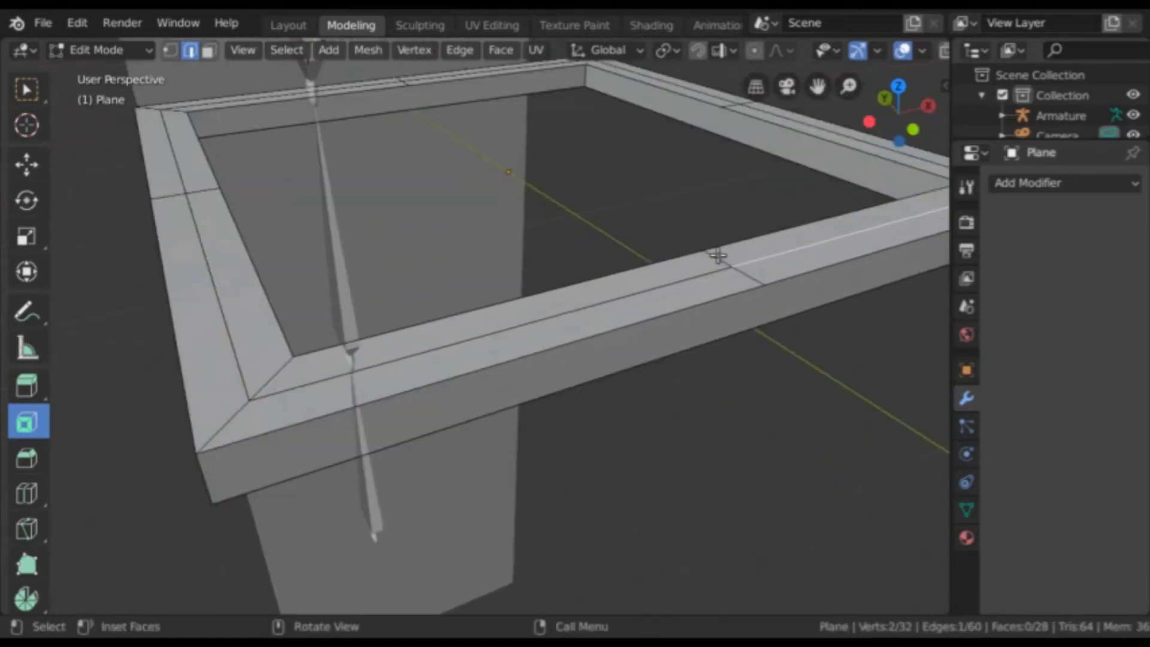
pyautogui.keyDown('shift'); pyautogui.click(749, 277); pyautogui.keyUp('shift')
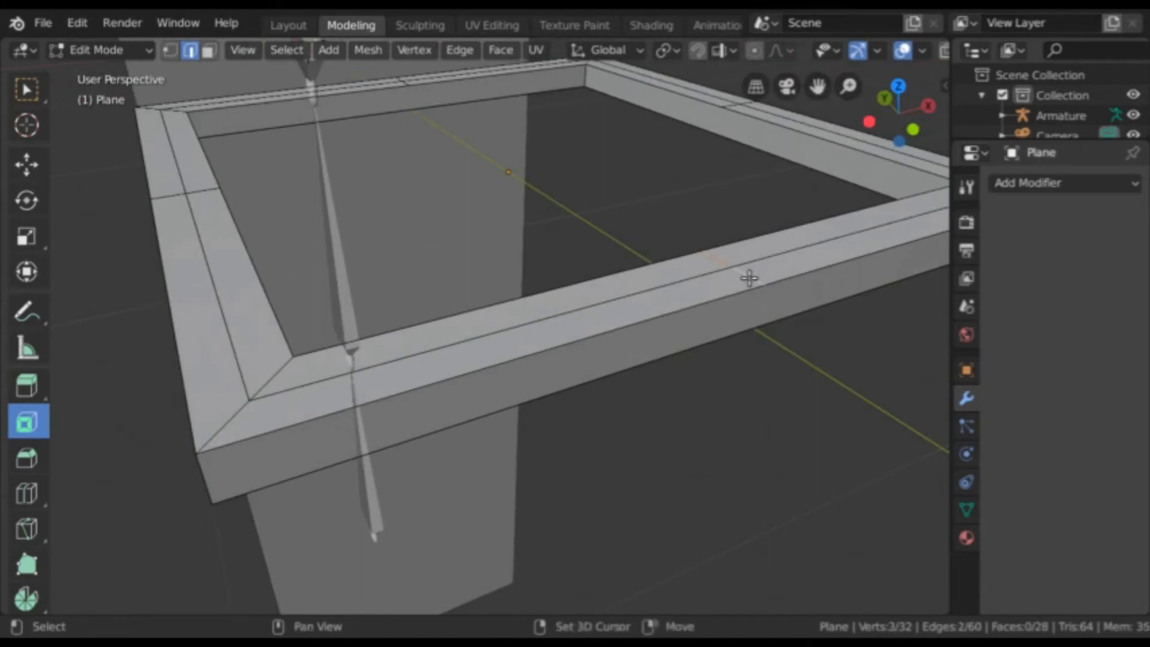
pyautogui.scroll(-6, 749, 277)
pyautogui.moveTo(747, 280); pyautogui.dragTo(719, 278, button='middle')
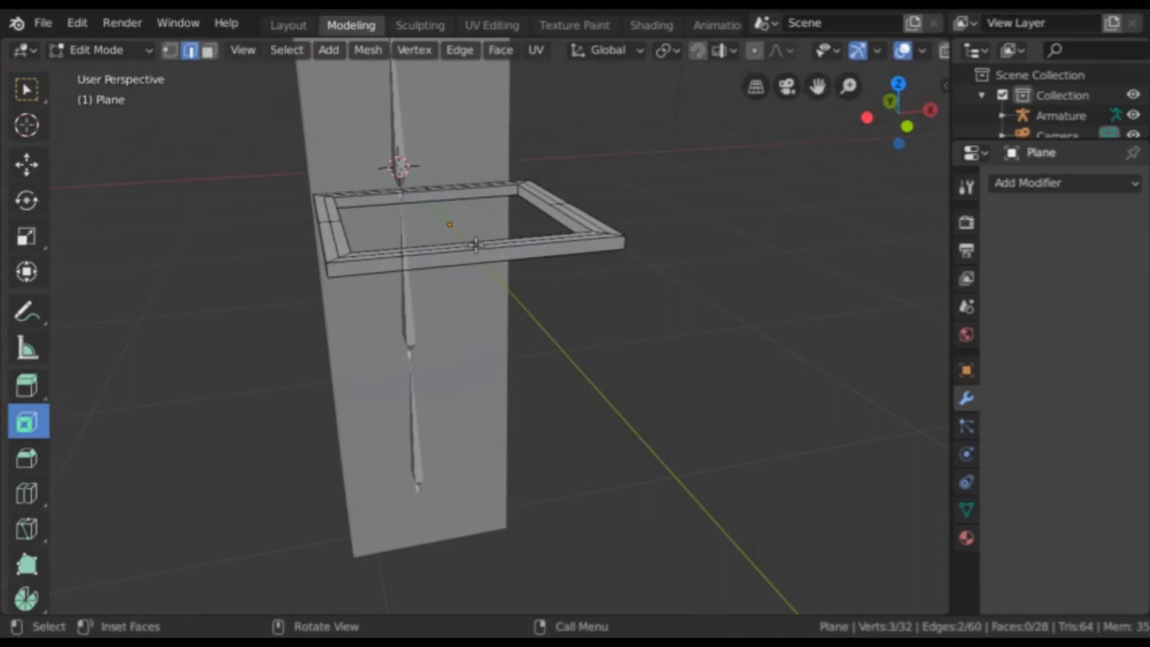
pyautogui.press('g')
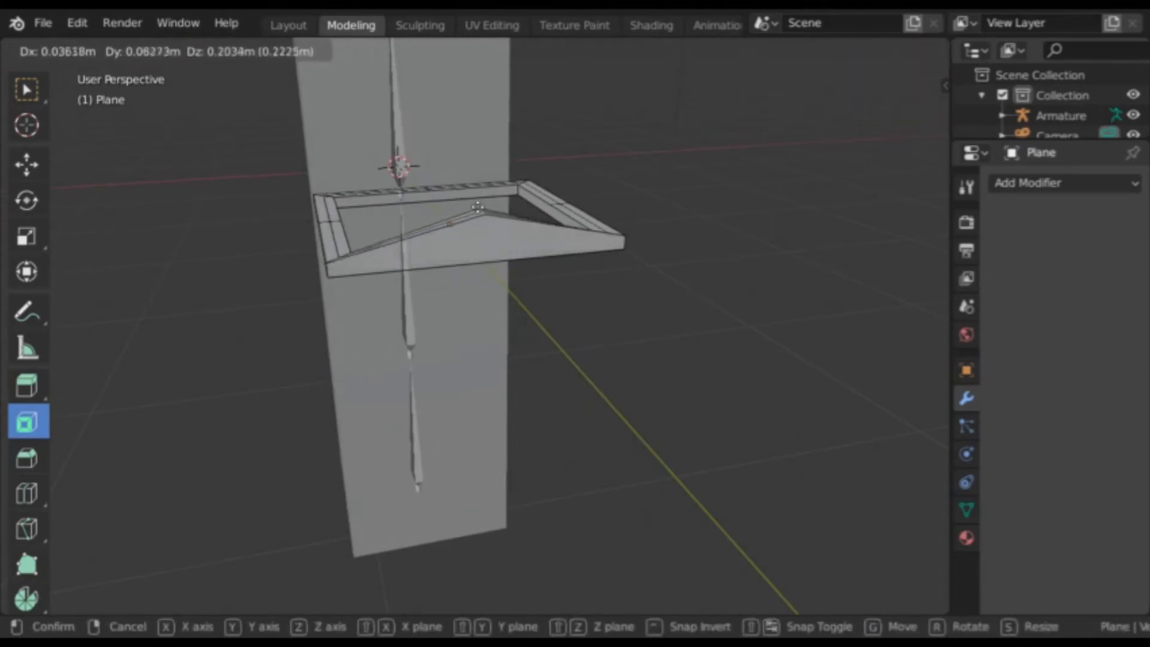
pyautogui.click(480, 185)
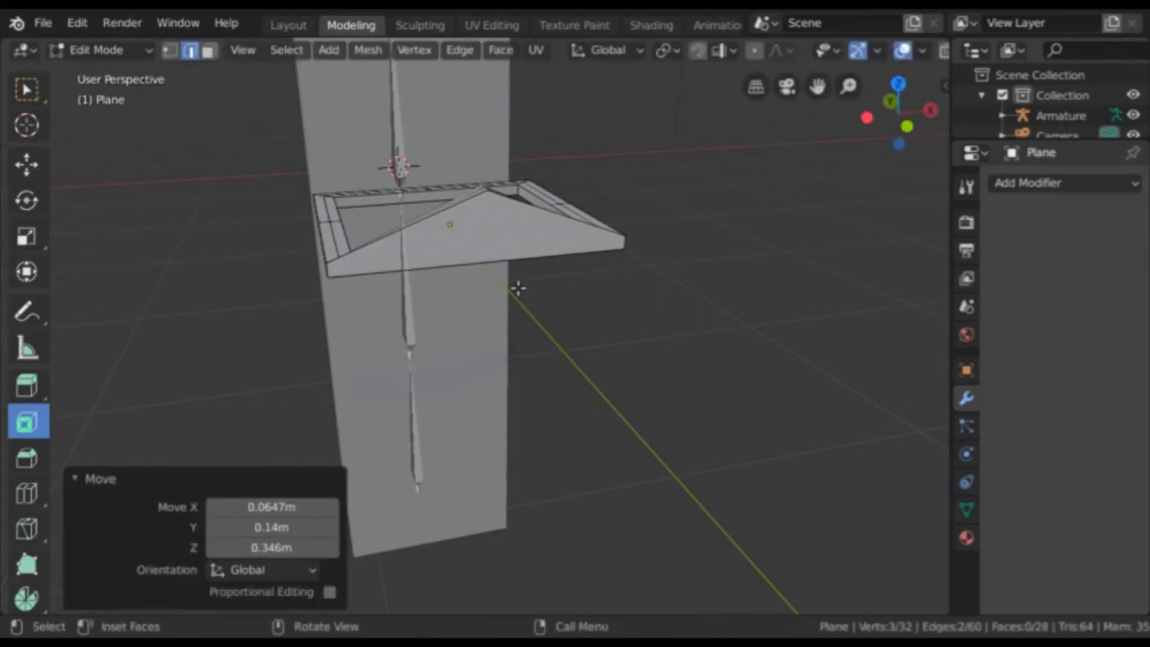
pyautogui.scroll(-4, 518, 288)
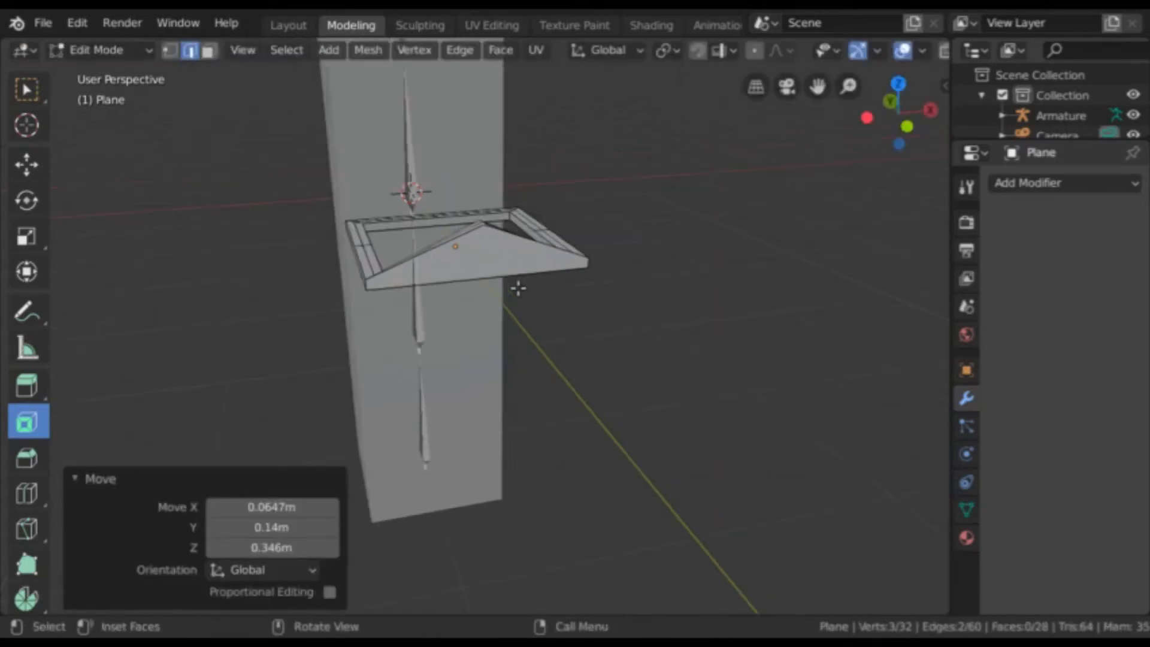
pyautogui.moveTo(520, 289); pyautogui.dragTo(602, 297, button='middle')
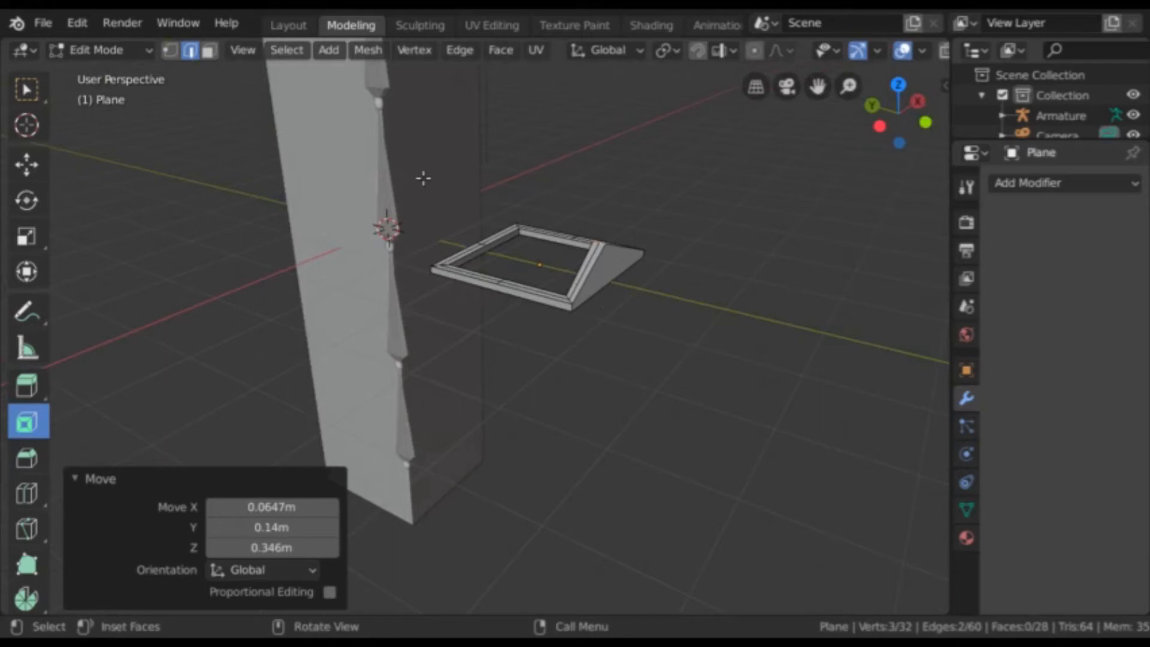
# - Return to the Layout workspace, select the armature inside the column and switch it to Pose Mode
pyautogui.click(277, 25)
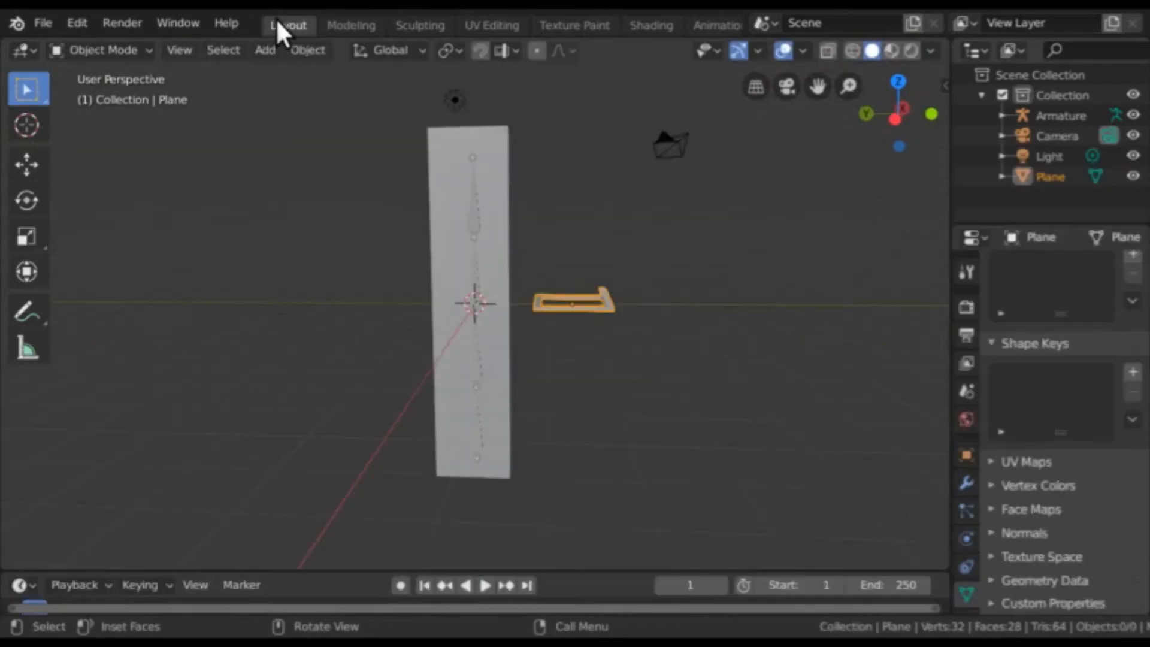
pyautogui.click(483, 237)
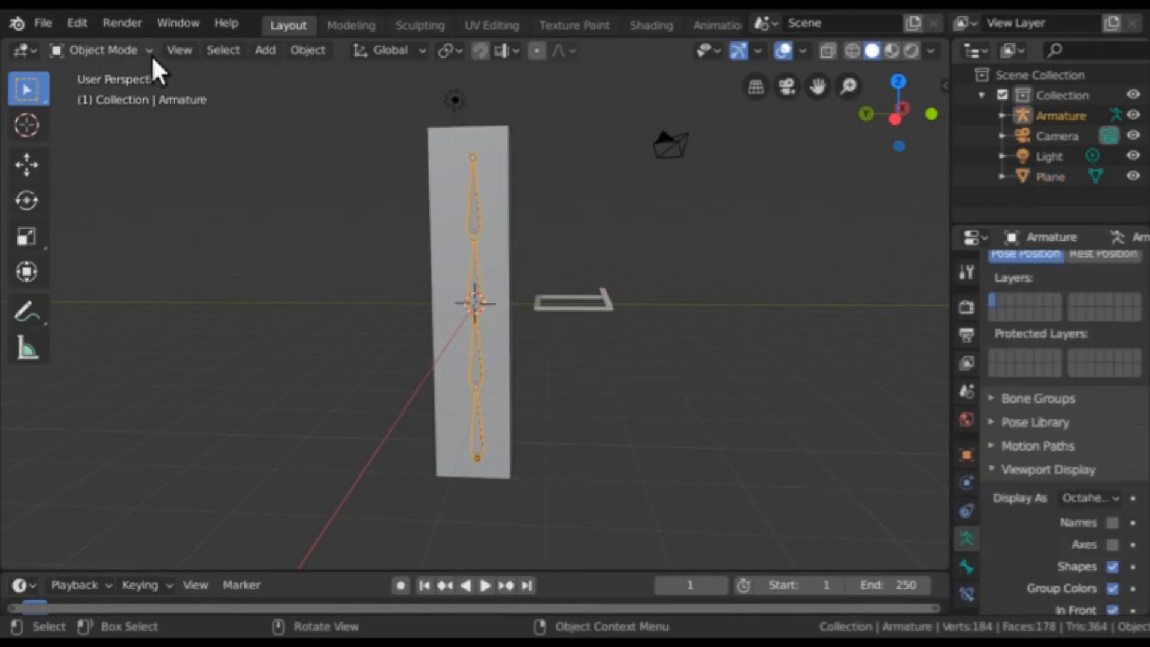
pyautogui.click(126, 47)
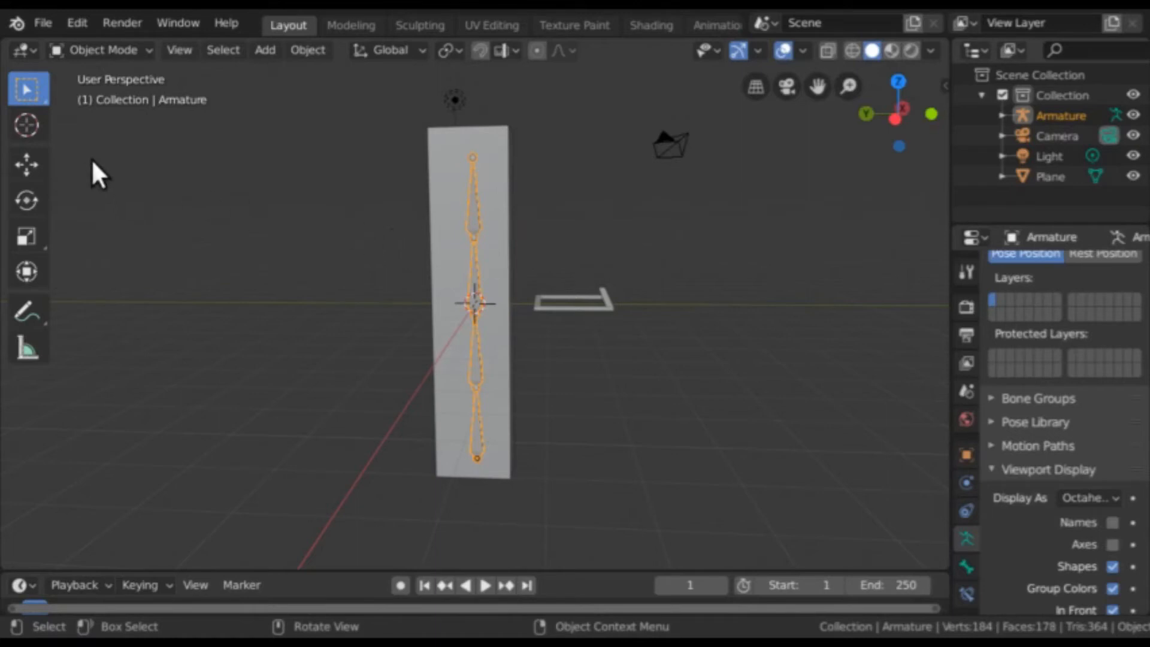
pyautogui.click(100, 49)
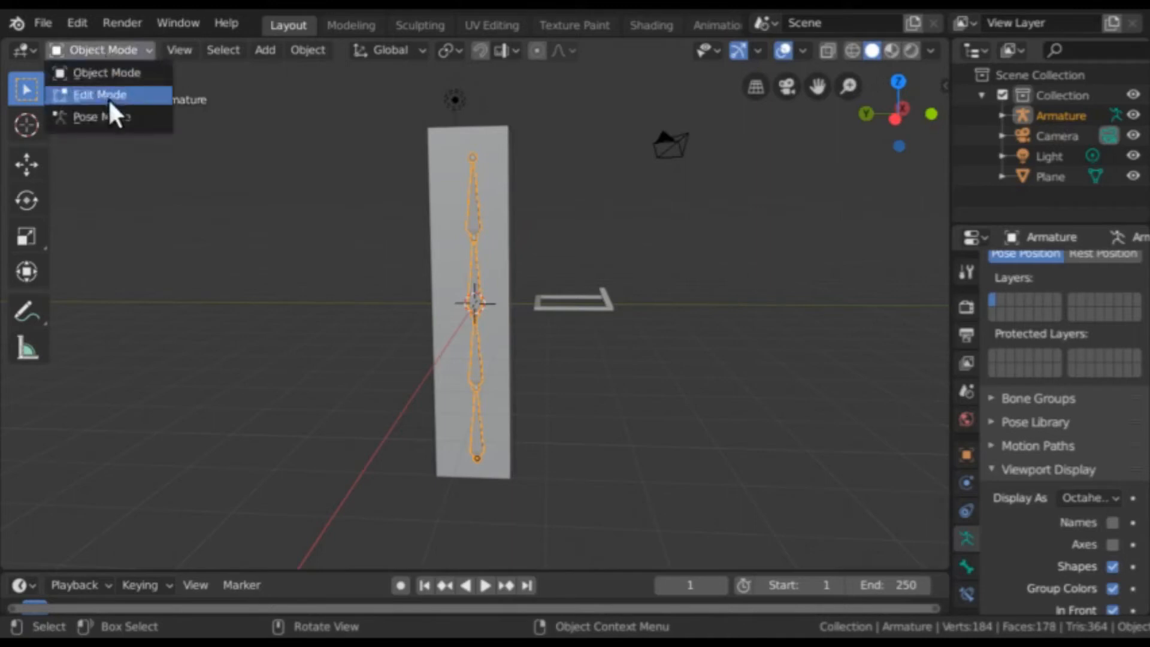
pyautogui.click(117, 124)
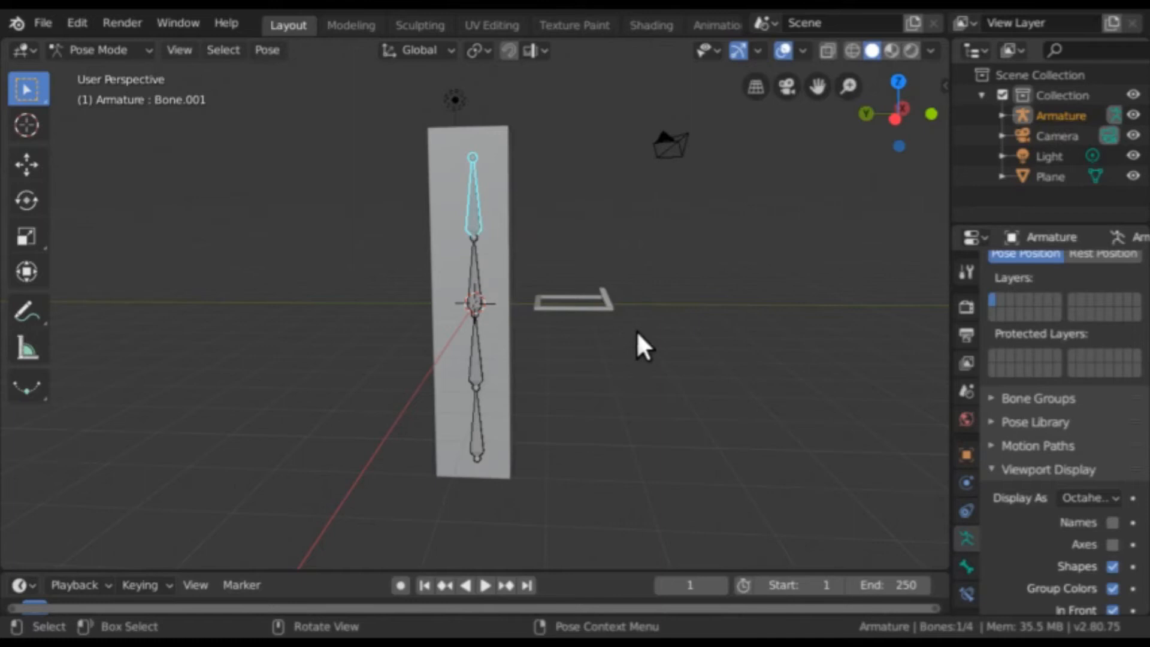
# - Expand the viewport display settings of the column's top bone and widen the properties area to read them
pyautogui.click(963, 563)
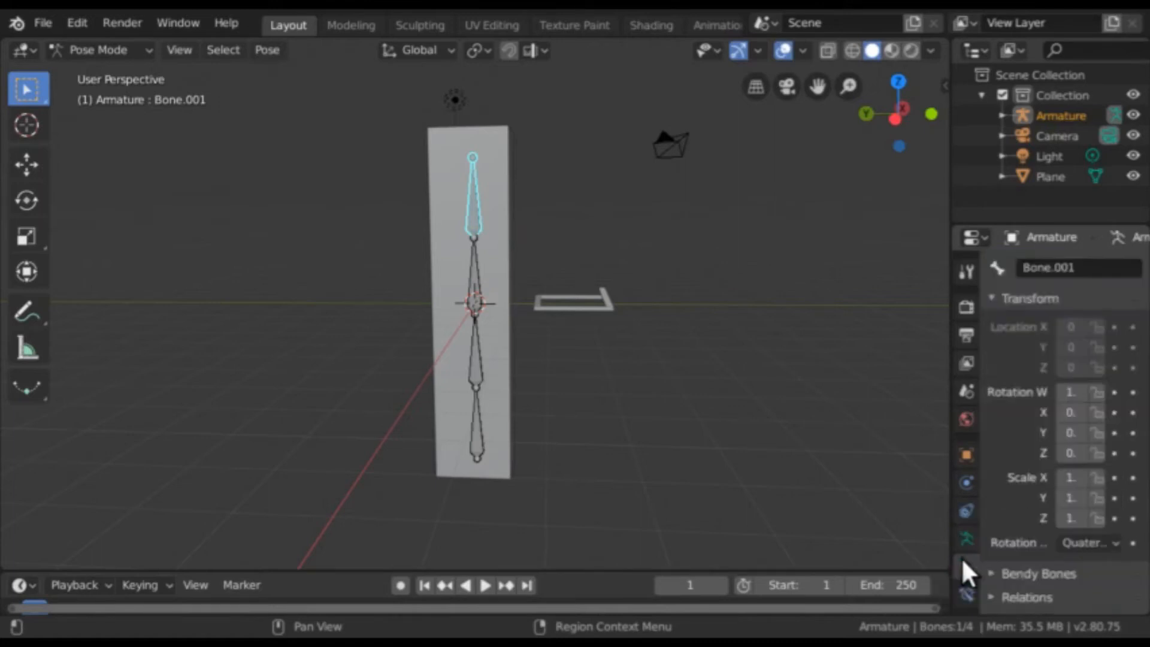
pyautogui.scroll(-4, 1093, 498)
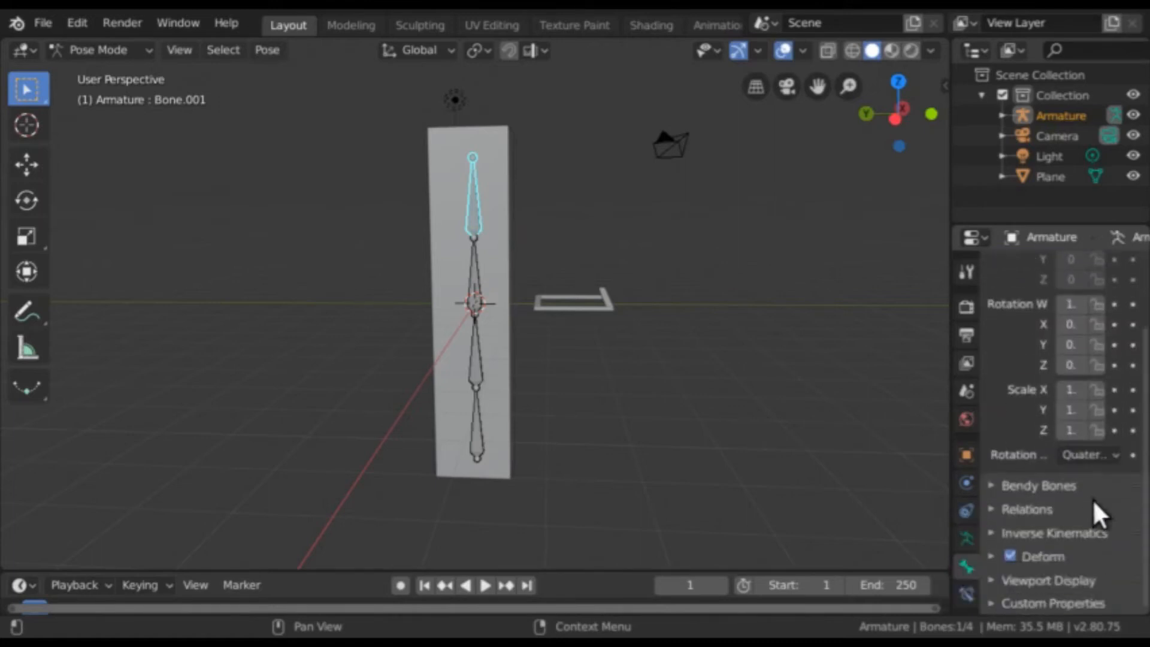
pyautogui.click(1080, 577)
pyautogui.scroll(-3, 1081, 577)
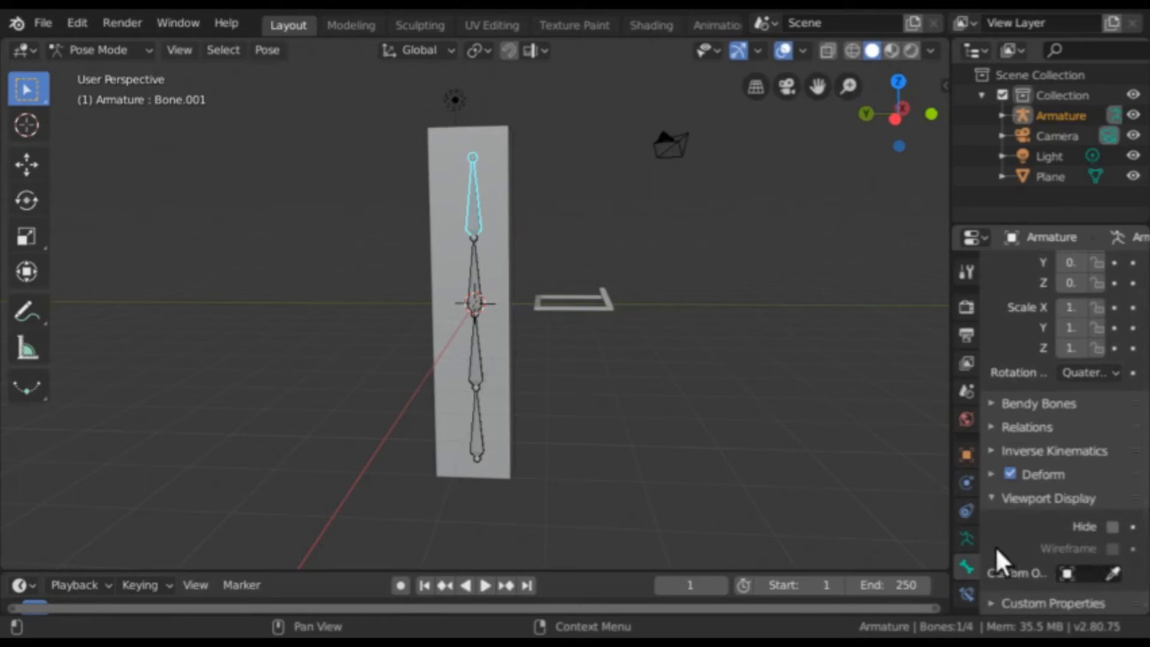
pyautogui.moveTo(949, 538); pyautogui.dragTo(875, 538)
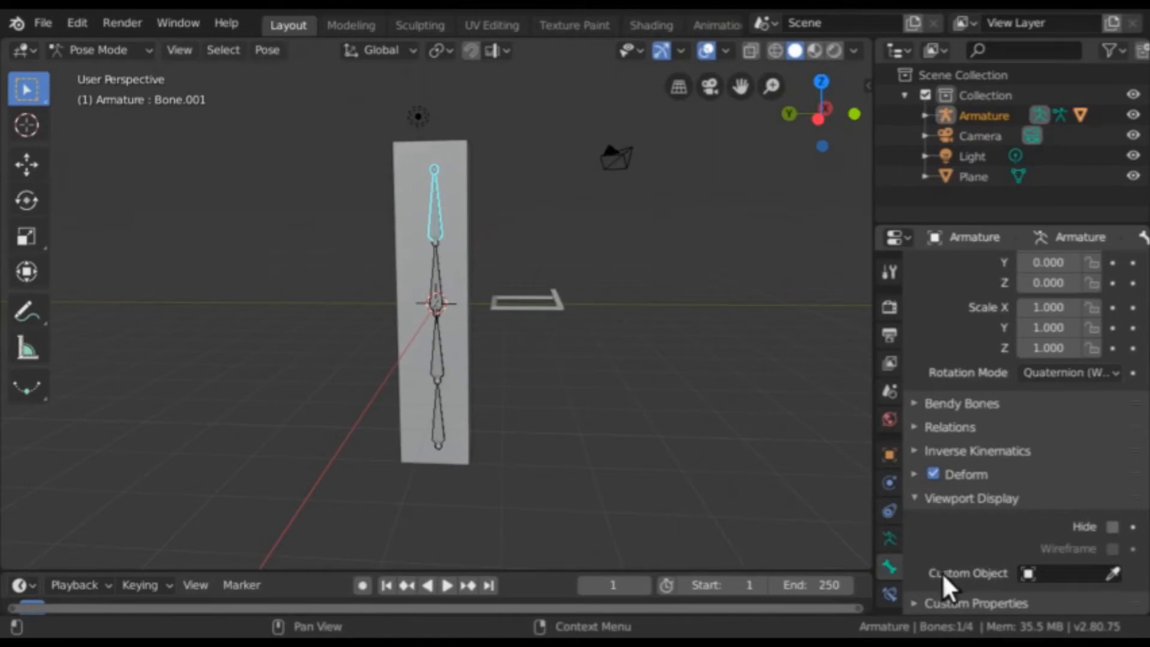
# - Rename the Plane object to Plane-bone
pyautogui.doubleClick(972, 177)
pyautogui.click(1014, 176)
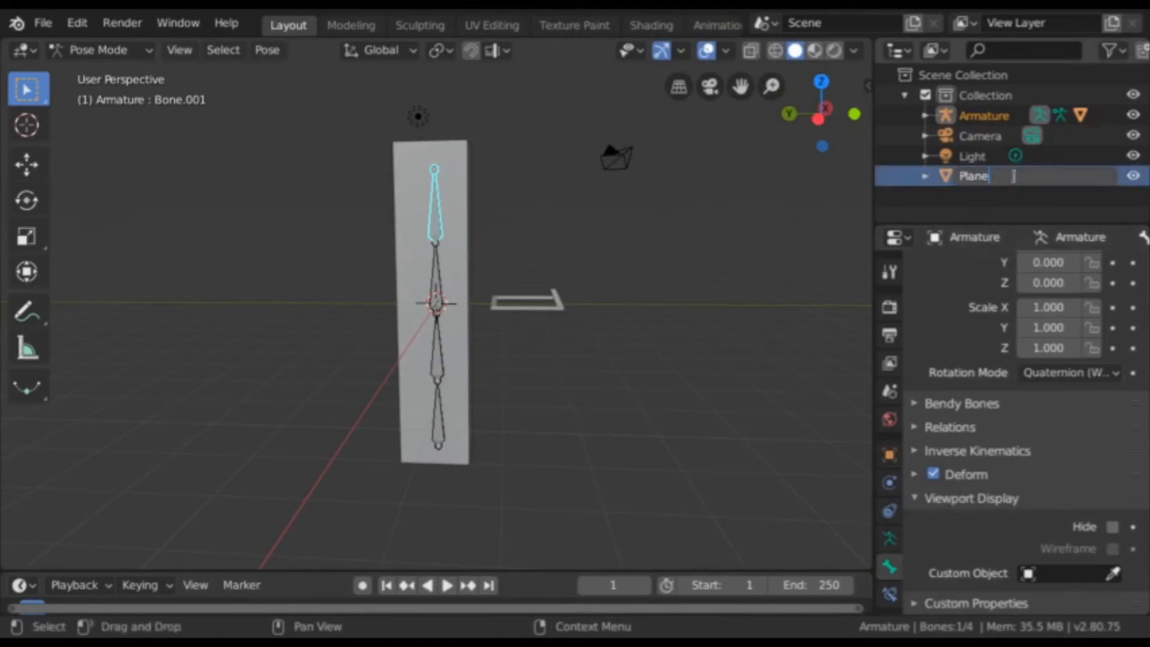
pyautogui.write('-bone')
pyautogui.press('Return')
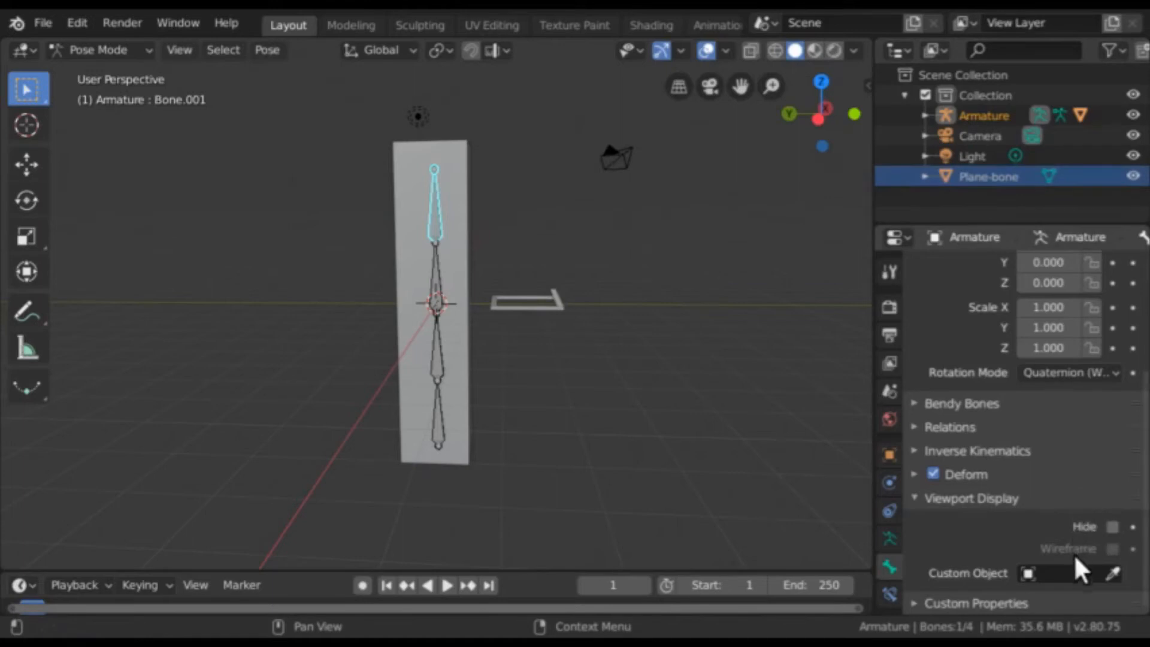
# - Set Plane-bone as the top bone's custom object and inspect the new bone shape from several angles
pyautogui.click(1073, 572)
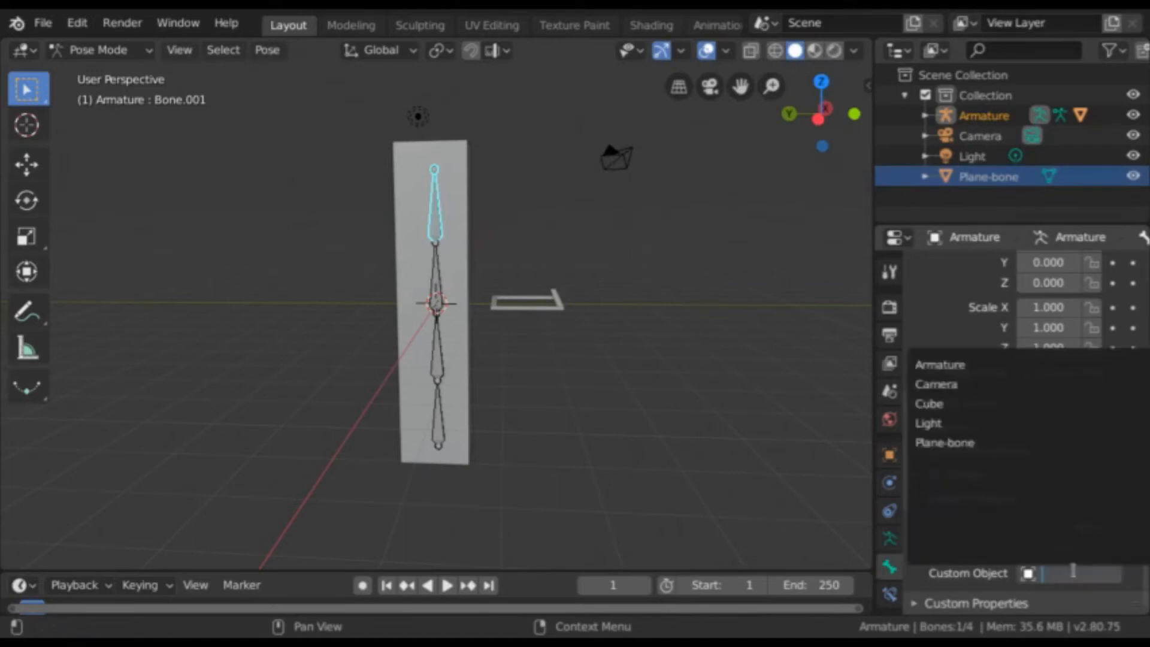
pyautogui.click(970, 442)
pyautogui.moveTo(491, 380); pyautogui.dragTo(417, 398, button='middle')
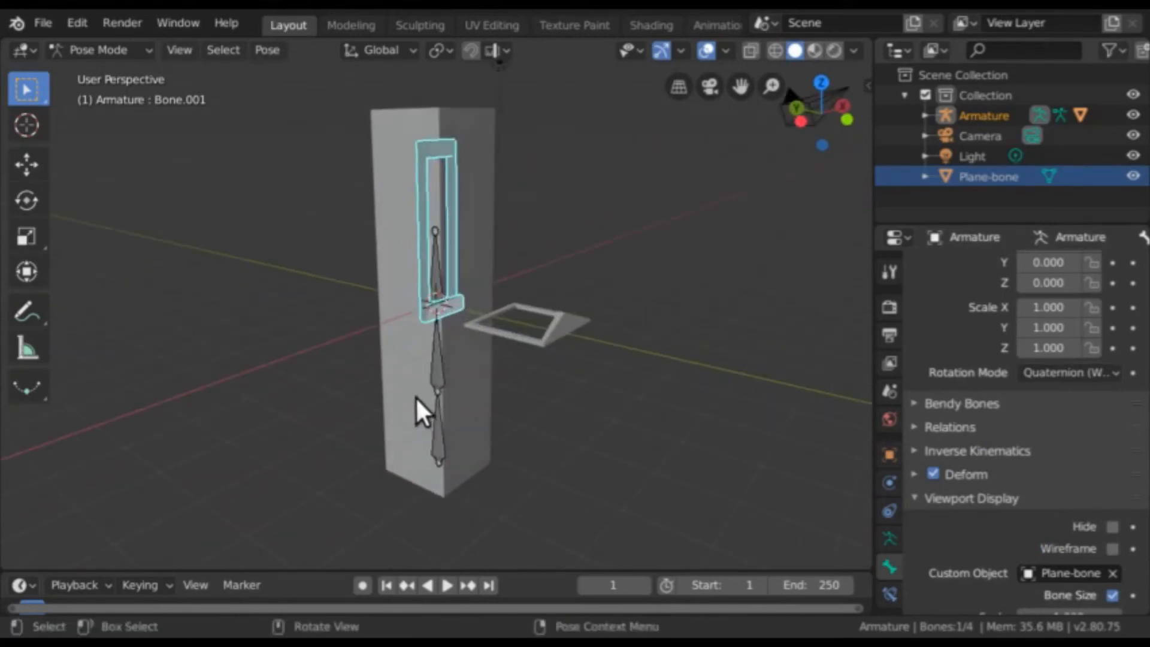
pyautogui.moveTo(415, 397); pyautogui.dragTo(454, 395, button='middle')
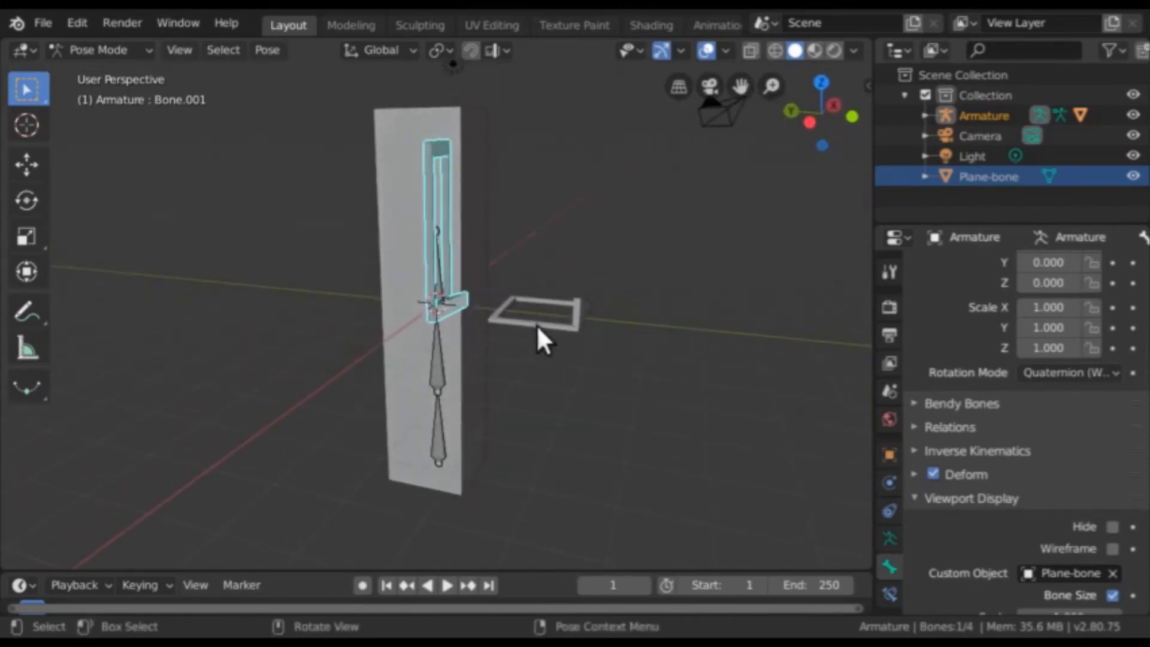
pyautogui.moveTo(544, 322); pyautogui.dragTo(483, 343, button='middle')
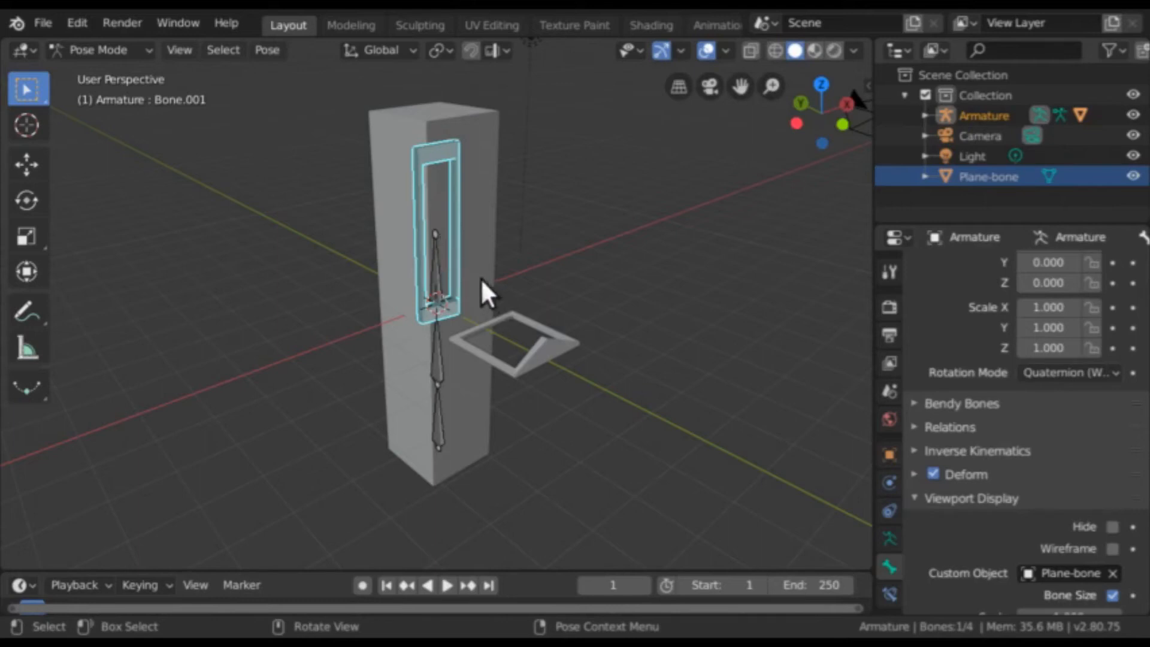
# - Clear the bone selection and switch the armature back to Object Mode
pyautogui.click(538, 359)
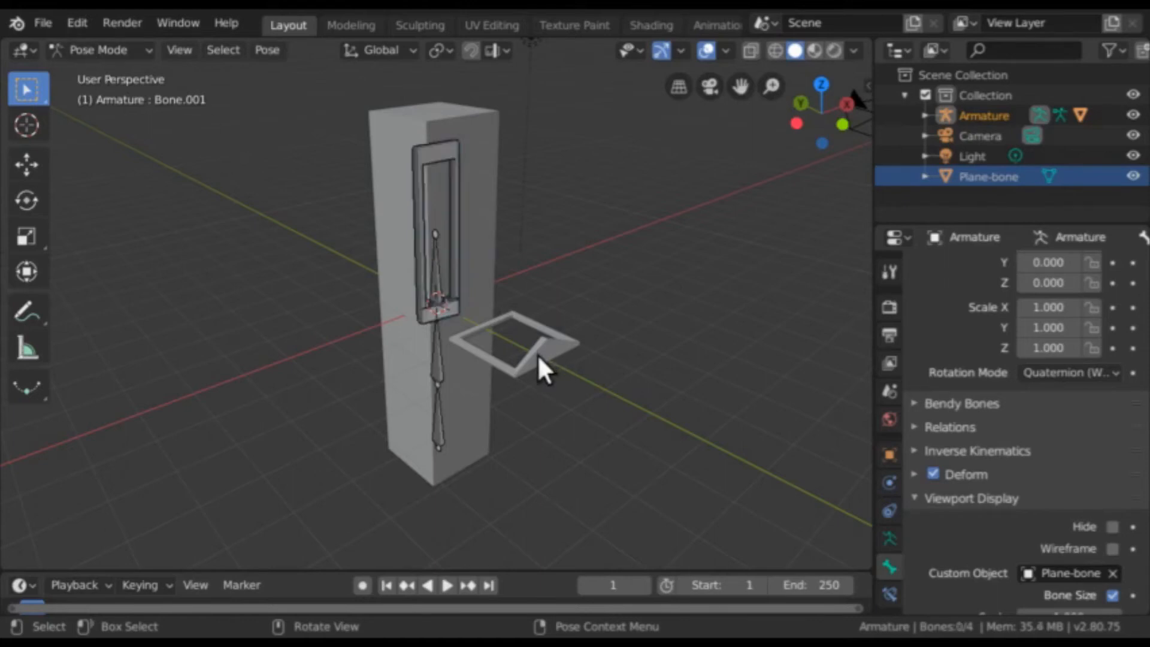
pyautogui.click(102, 51)
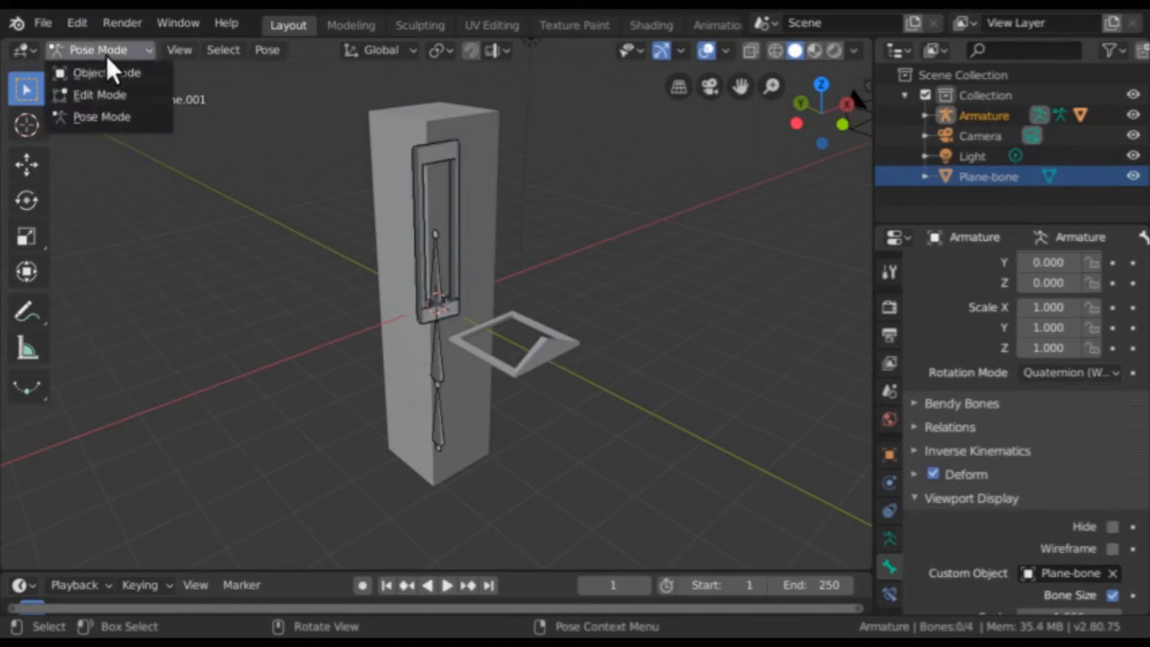
pyautogui.click(122, 74)
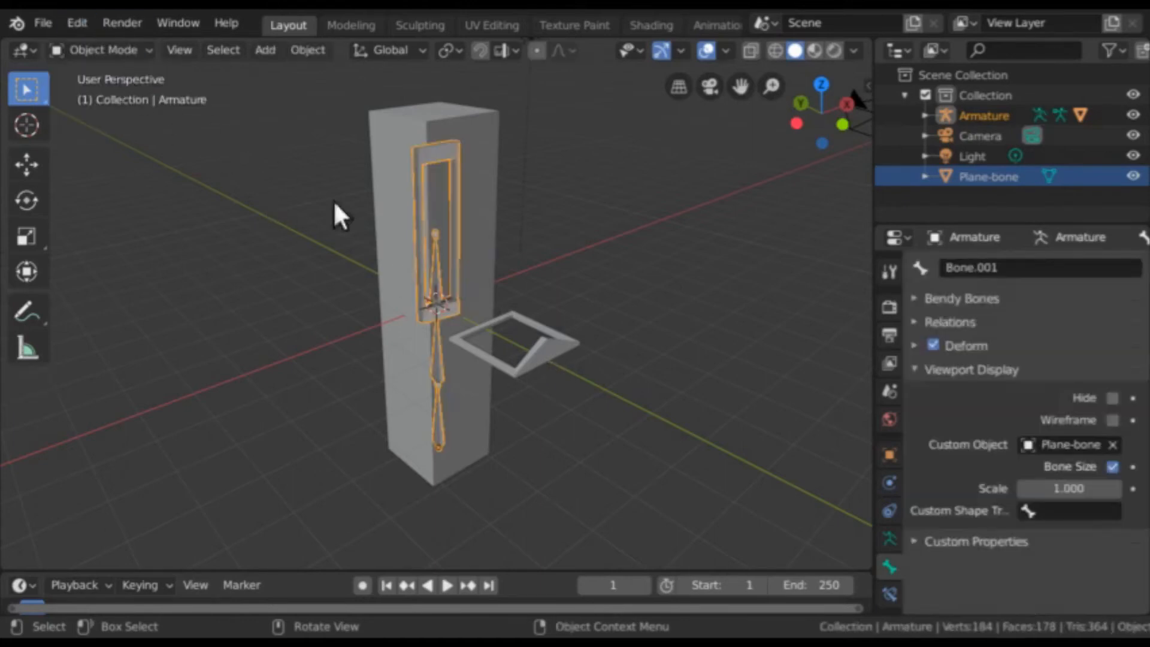
# - Open the Plane-bone frame's mesh in Edit Mode and select all of its geometry
pyautogui.click(552, 352)
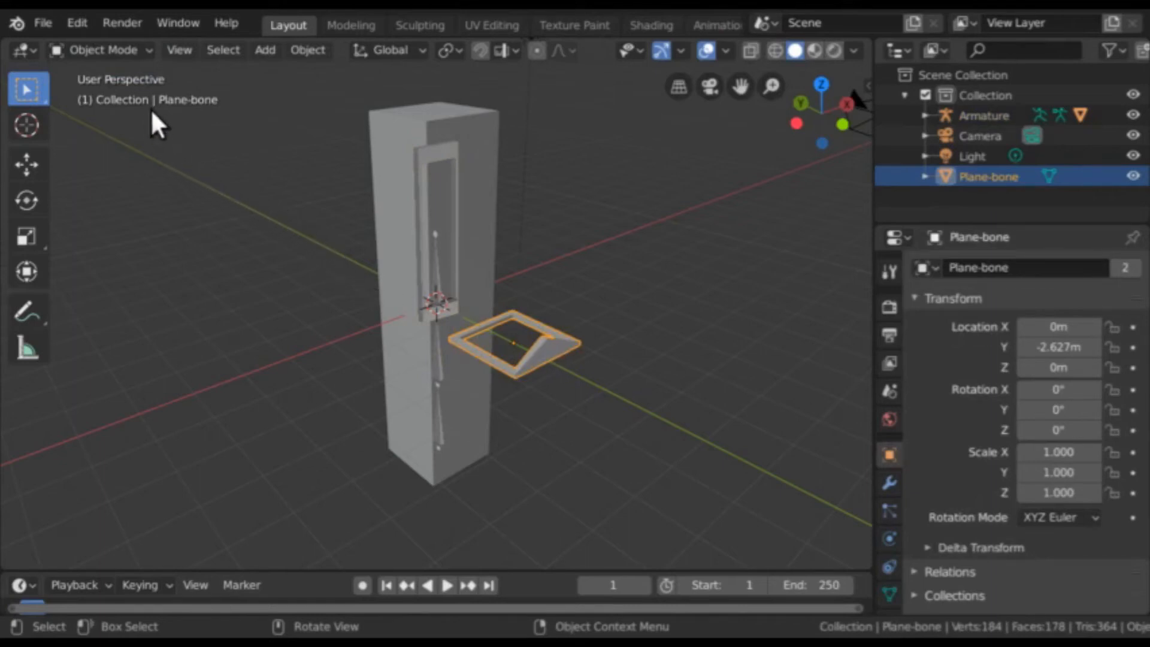
pyautogui.click(114, 48)
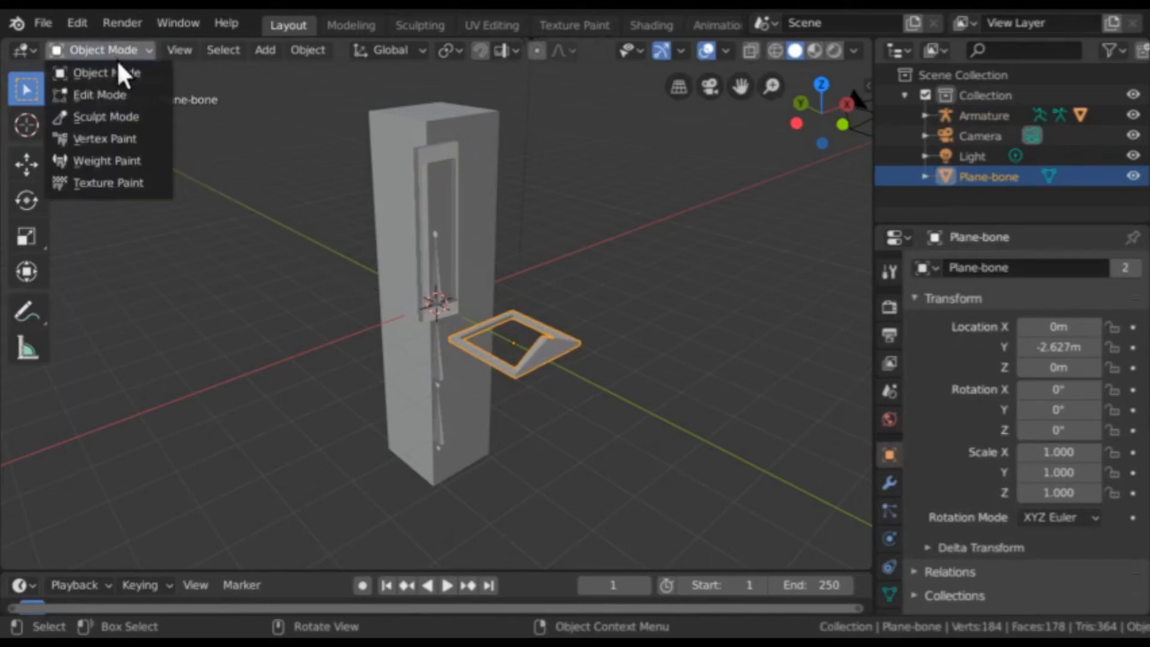
pyautogui.click(129, 90)
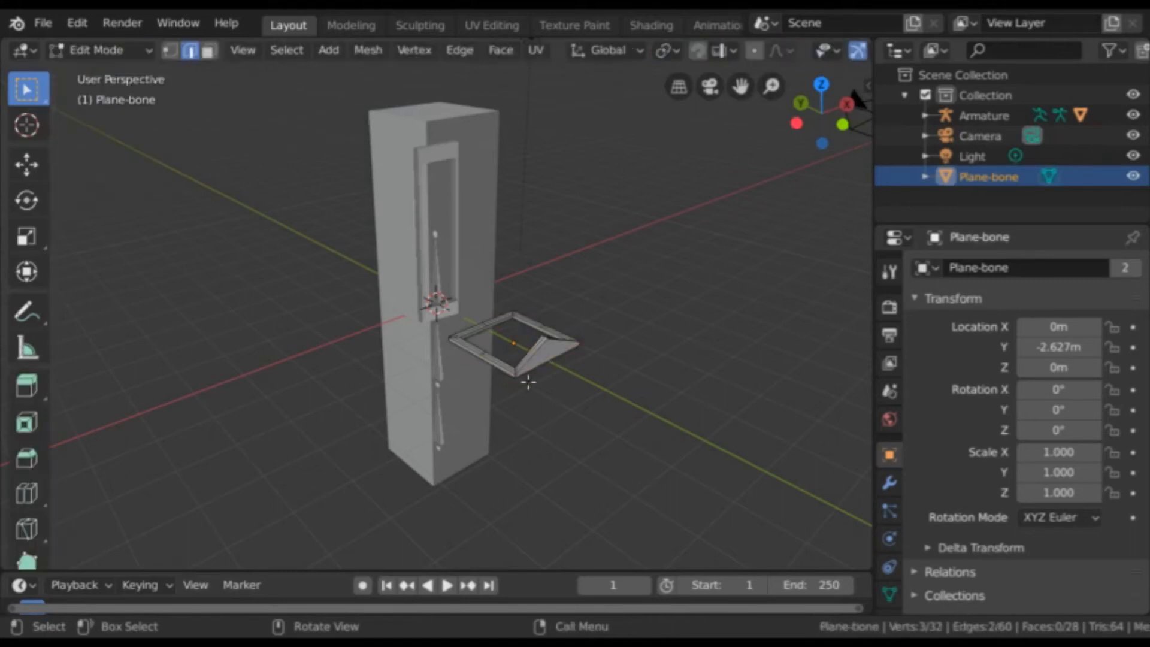
pyautogui.press('a')
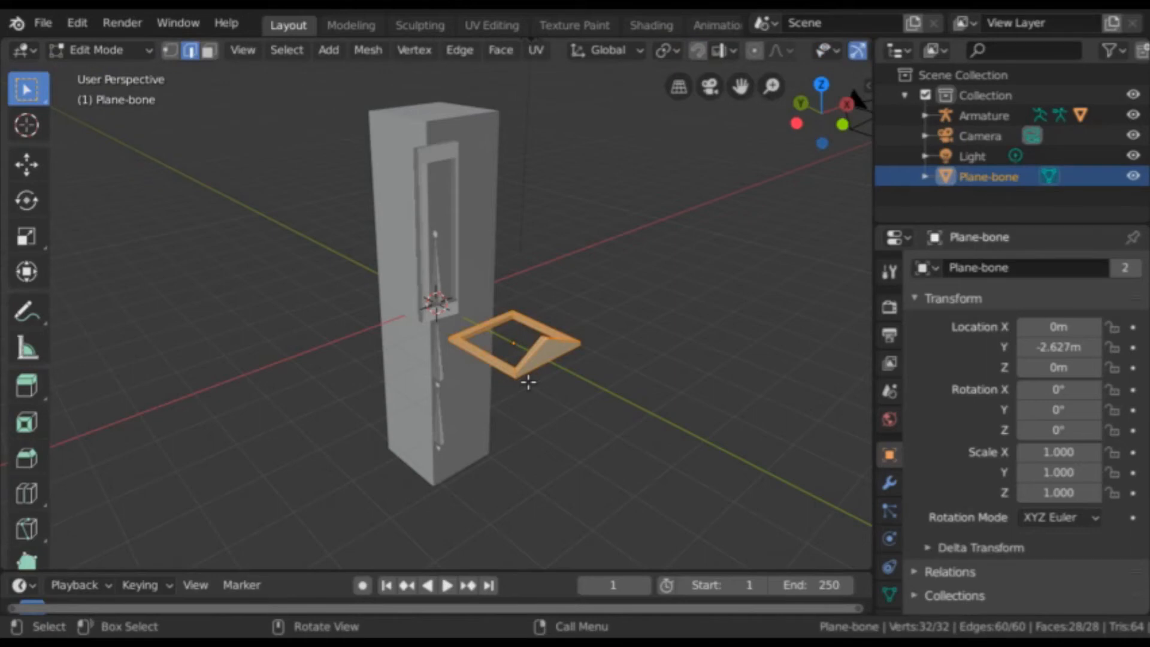
pyautogui.press('r')
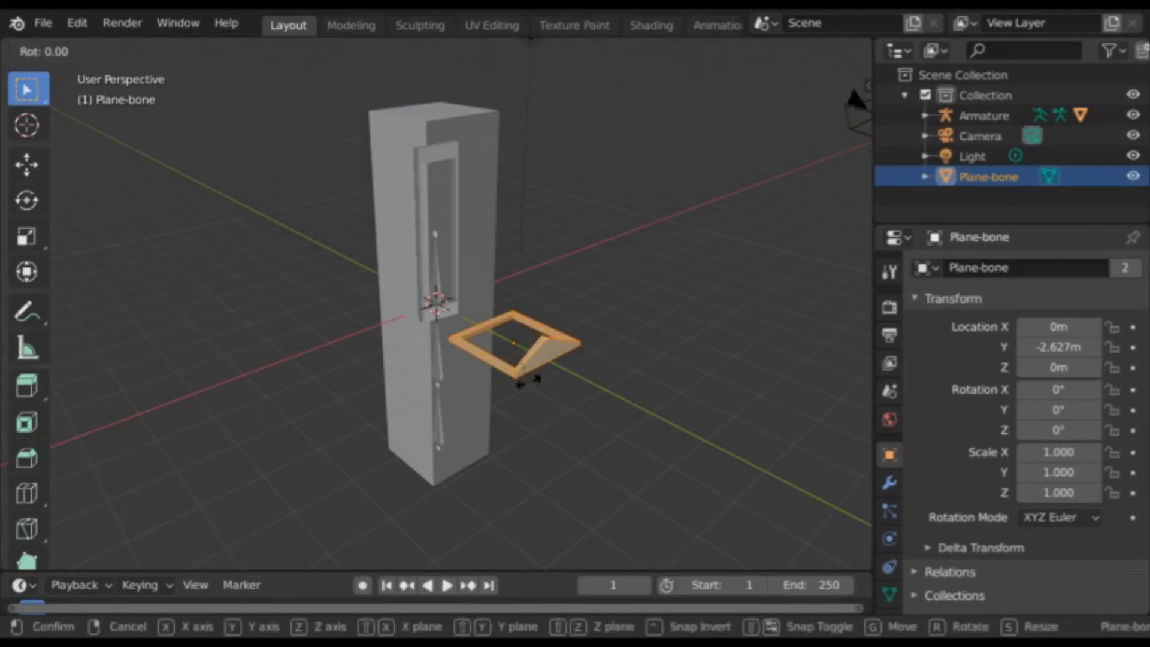
pyautogui.write('x')
pyautogui.write('90')
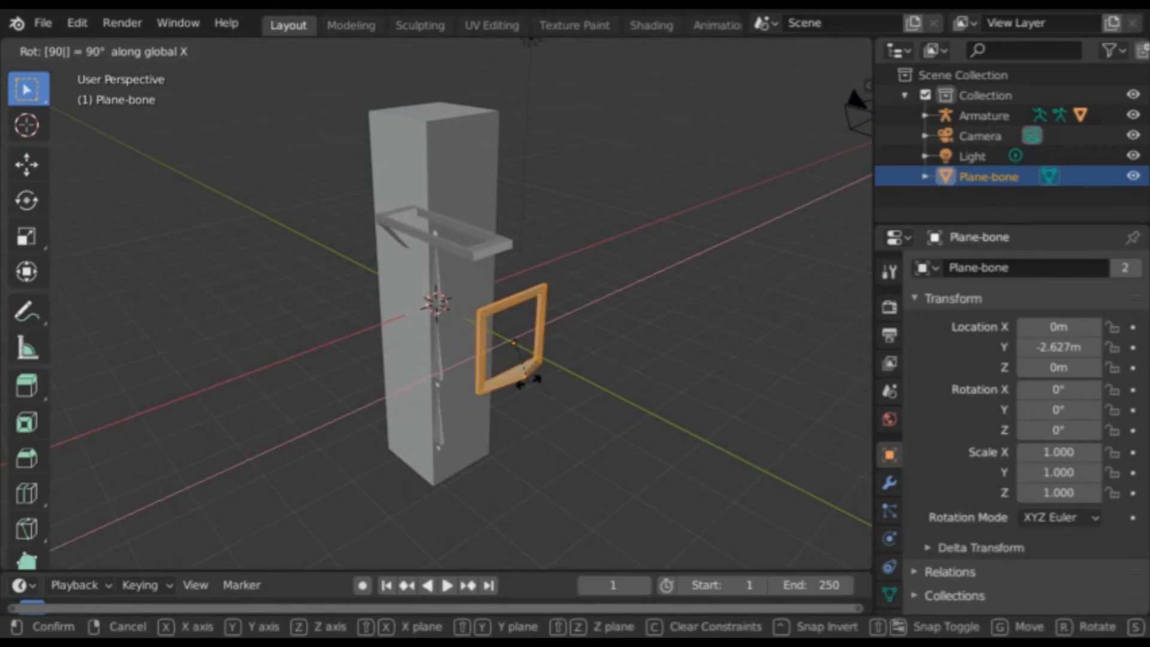
pyautogui.press('Escape')
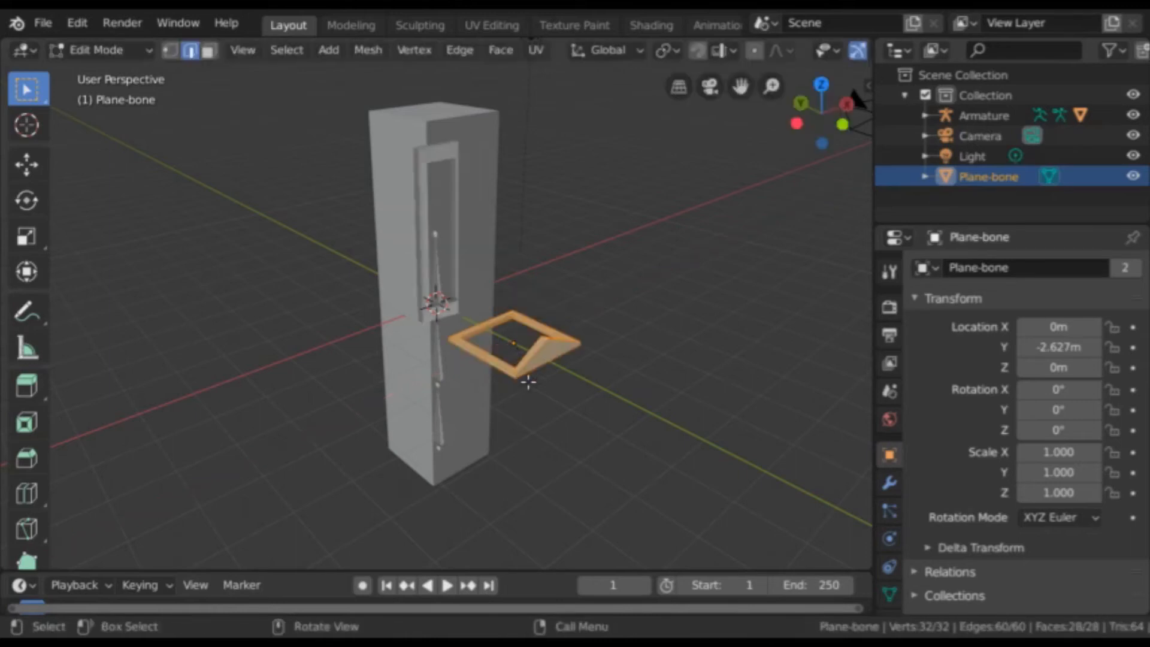
pyautogui.write('rx18')
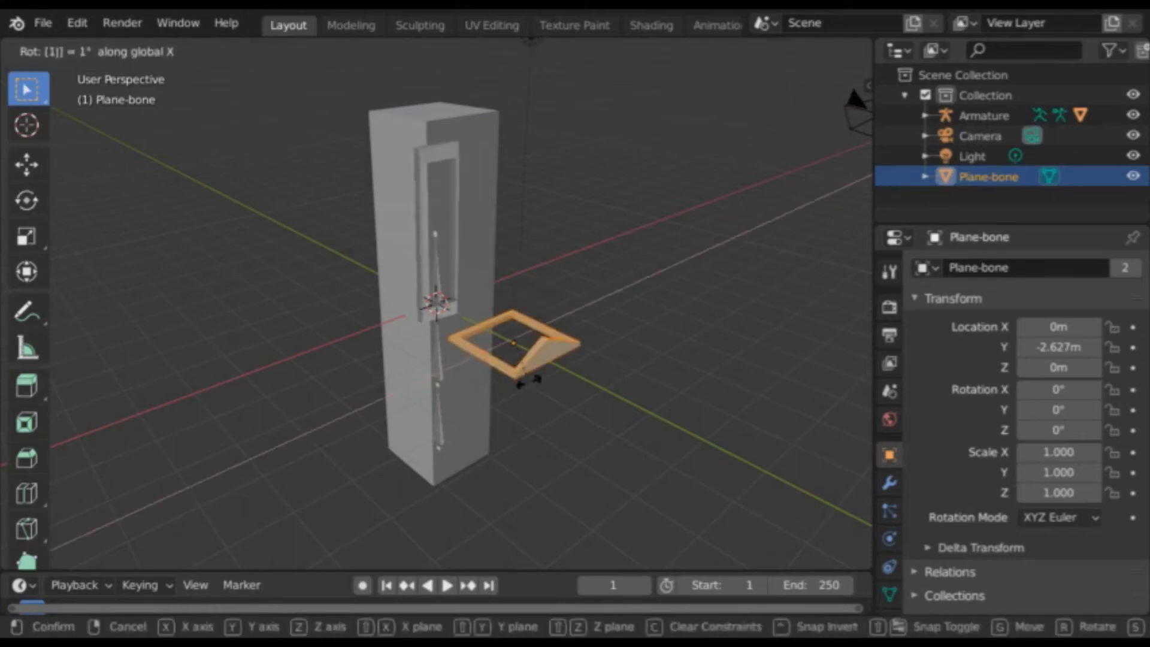
pyautogui.write('0')
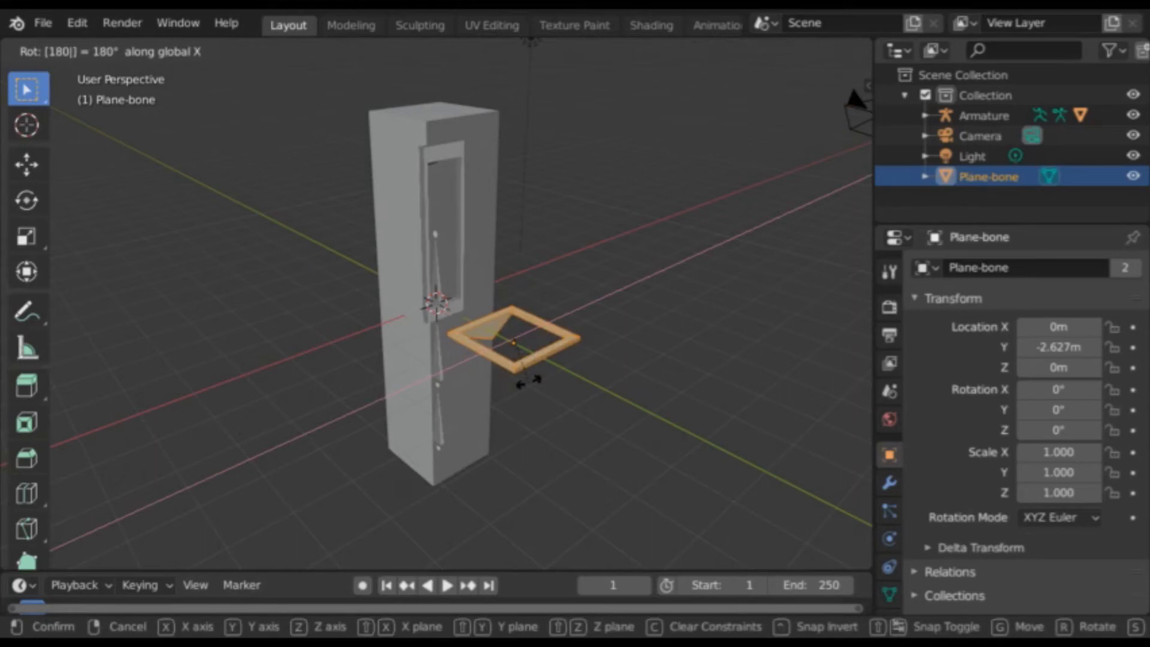
pyautogui.press('Return')
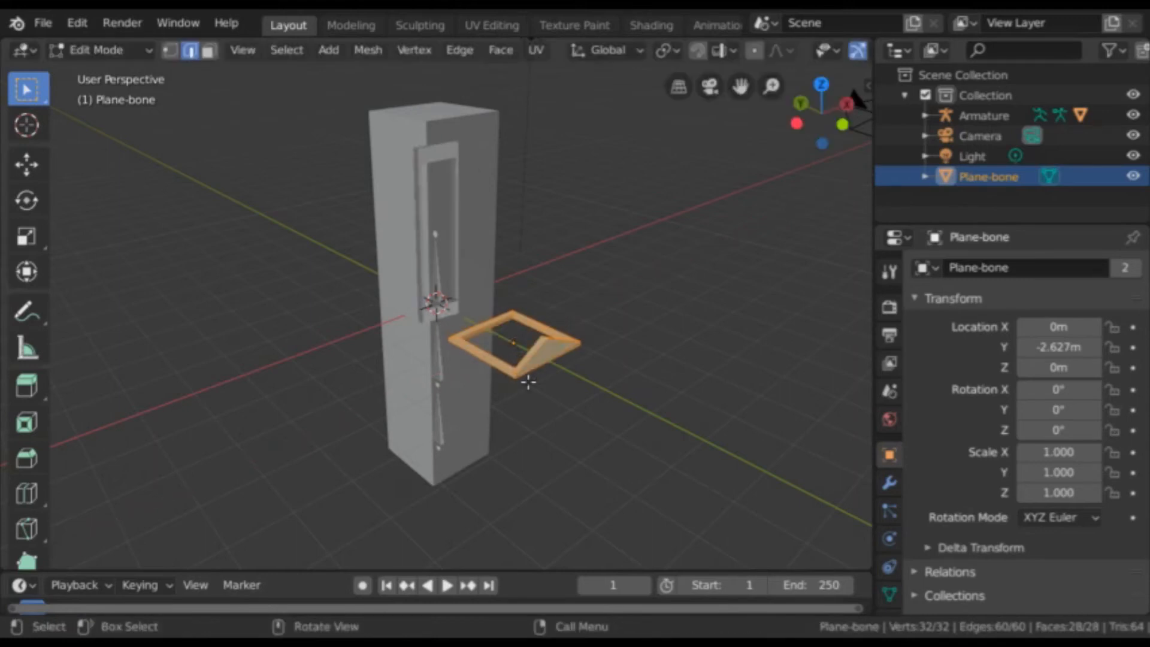
# - Rotate the whole Plane-bone mesh -90° about the global X axis and check the resulting bone shape
pyautogui.moveTo(529, 382); pyautogui.dragTo(611, 381, button='middle')
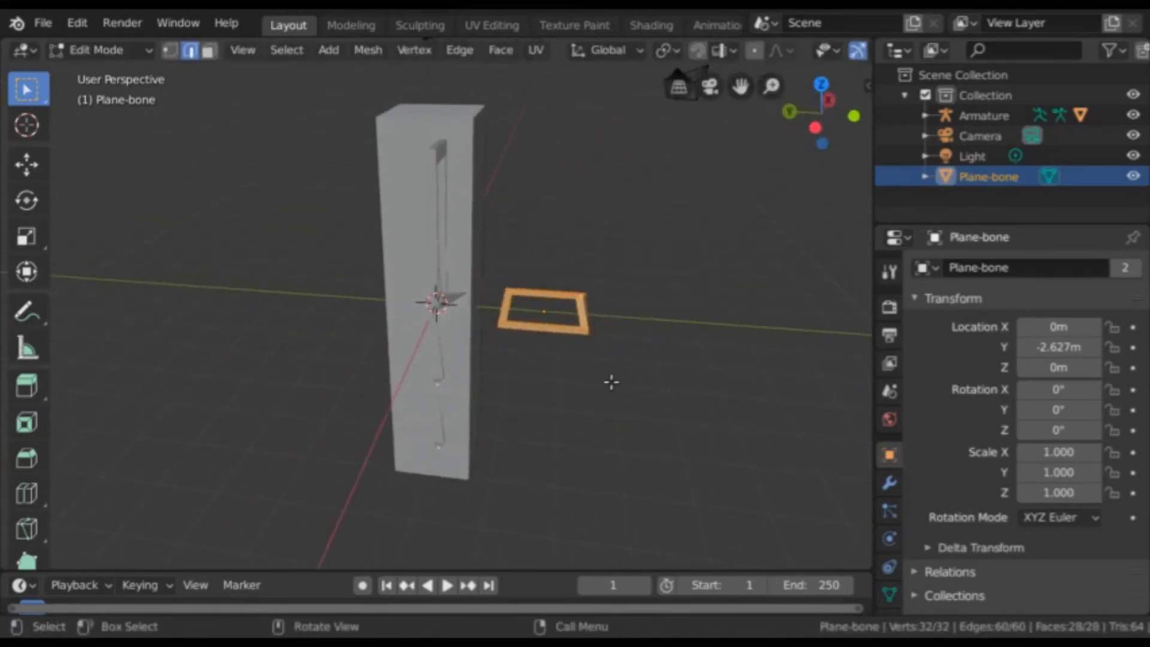
pyautogui.press('r')
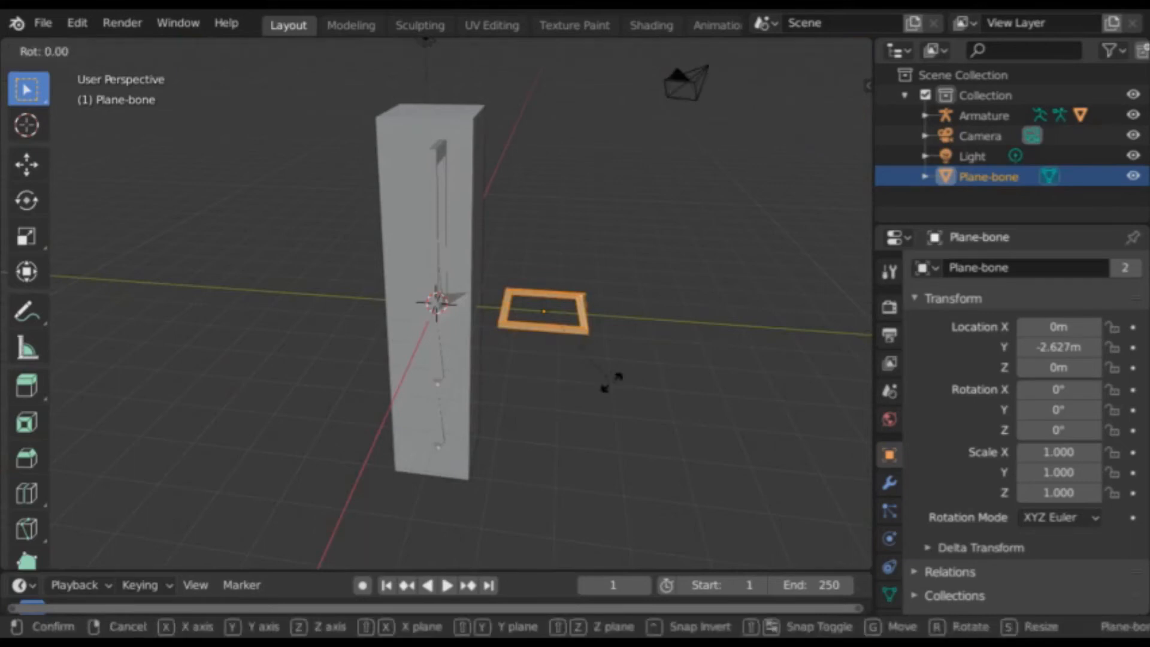
pyautogui.write('x-90')
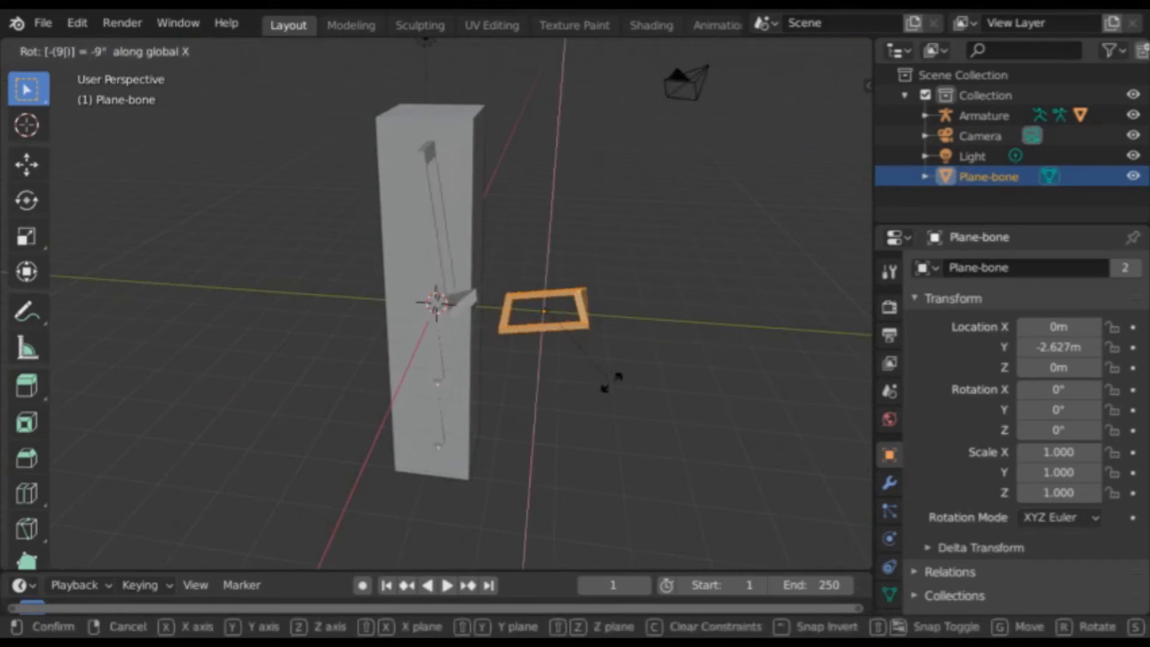
pyautogui.press('Return')
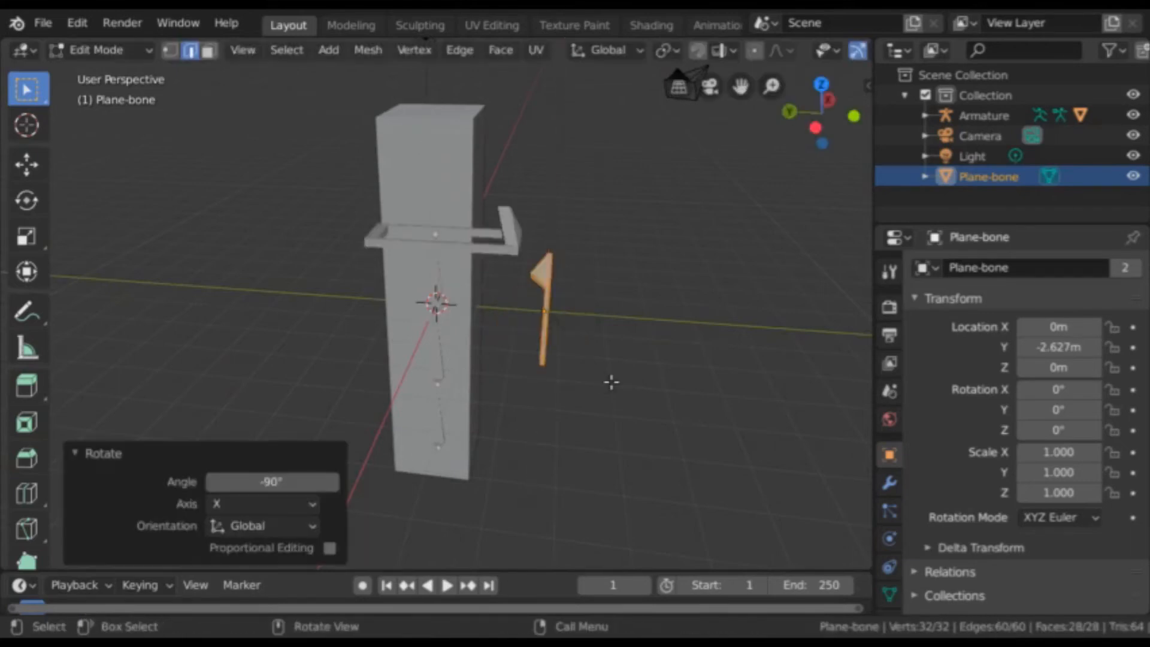
pyautogui.moveTo(611, 382); pyautogui.dragTo(483, 393, button='middle')
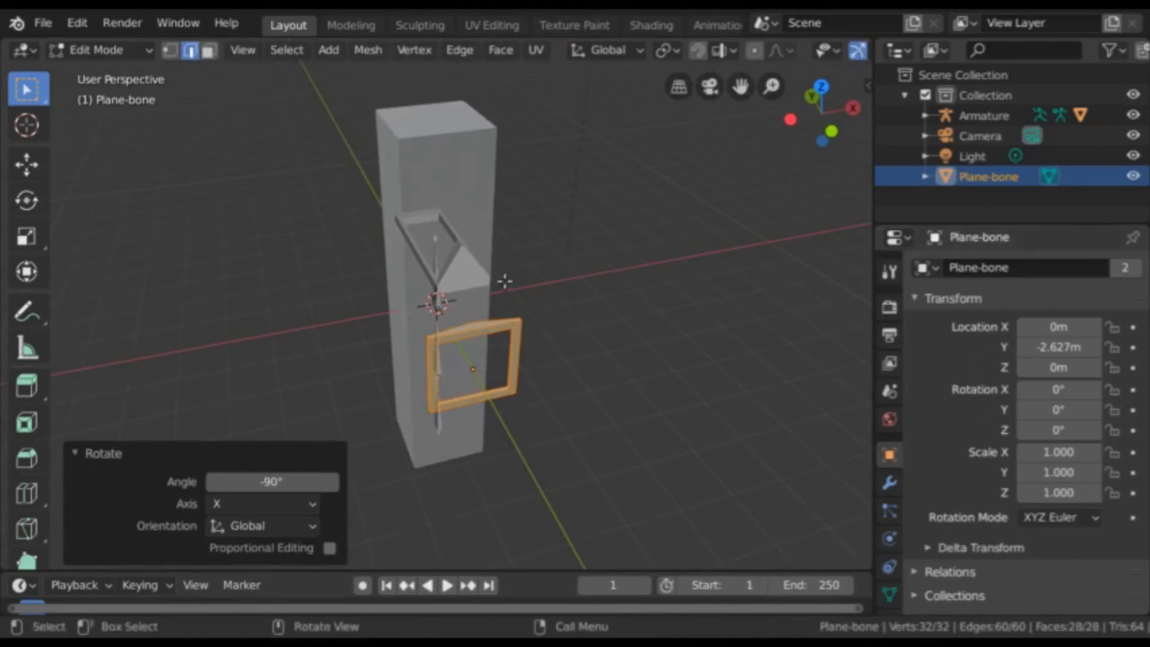
pyautogui.moveTo(465, 275); pyautogui.dragTo(432, 251, button='middle')
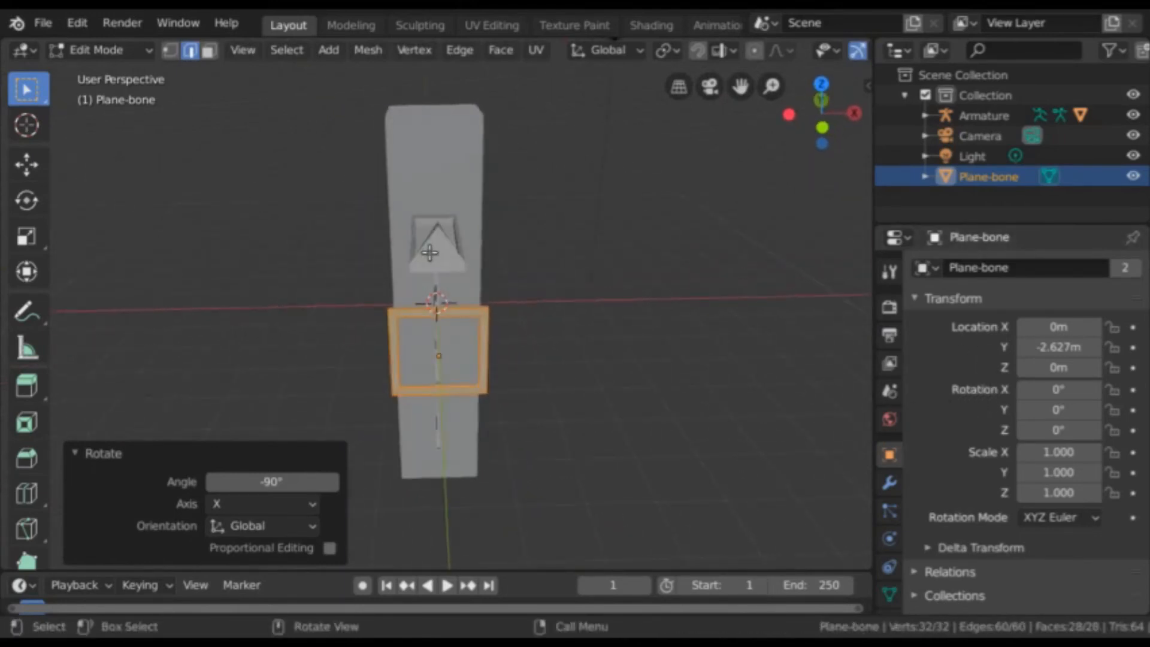
# - Scale the whole Plane-bone mesh up uniformly by about 2.376
pyautogui.scroll(-5, 991, 408)
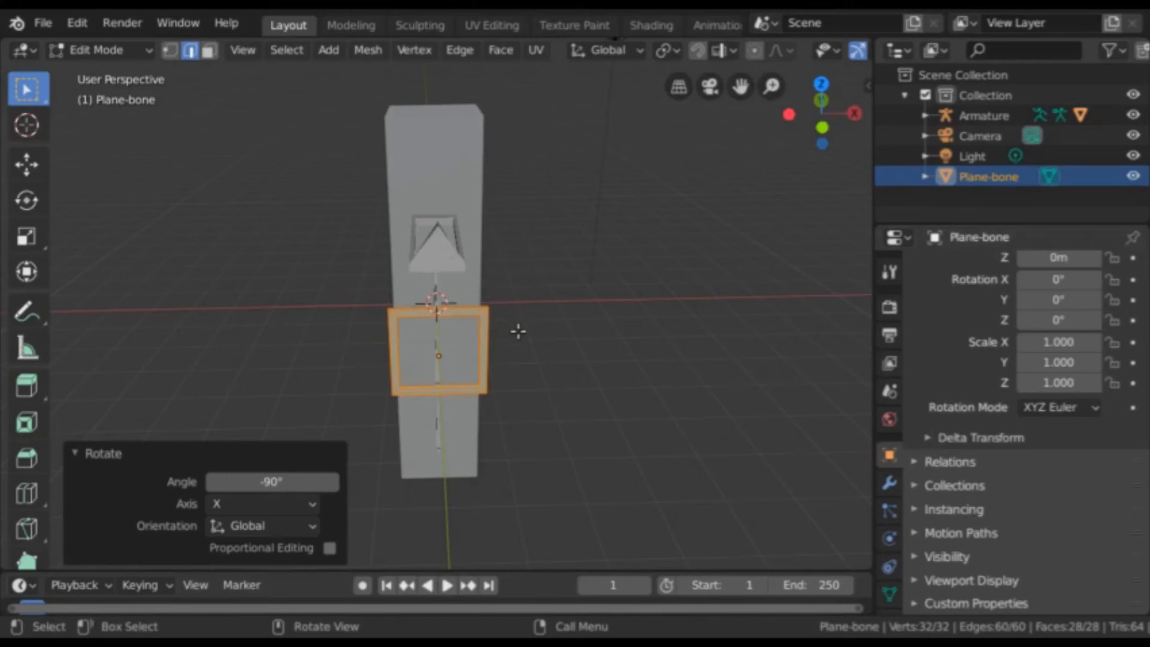
pyautogui.press('s')
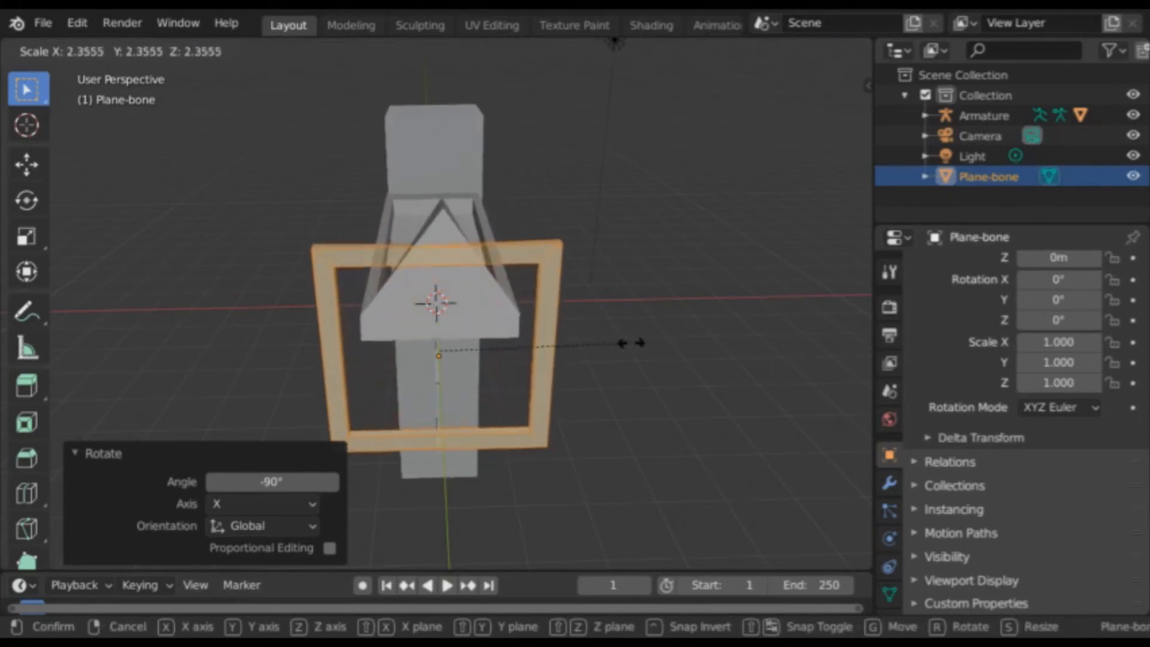
pyautogui.click(633, 342)
pyautogui.moveTo(632, 342); pyautogui.dragTo(790, 347, button='middle')
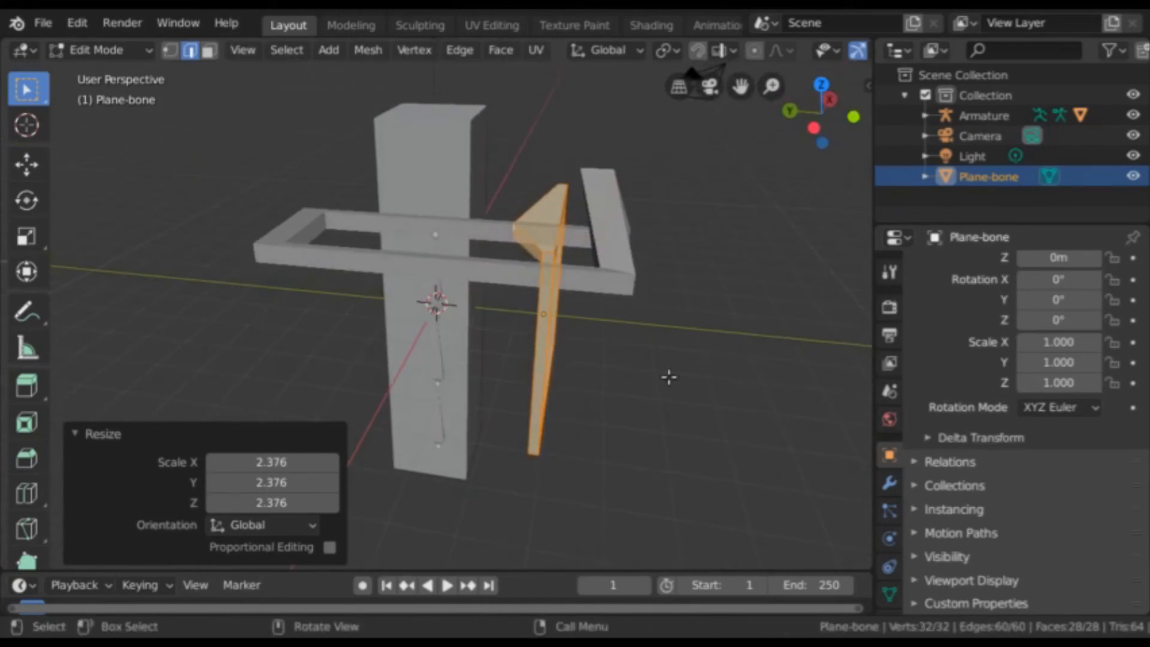
pyautogui.press('s')
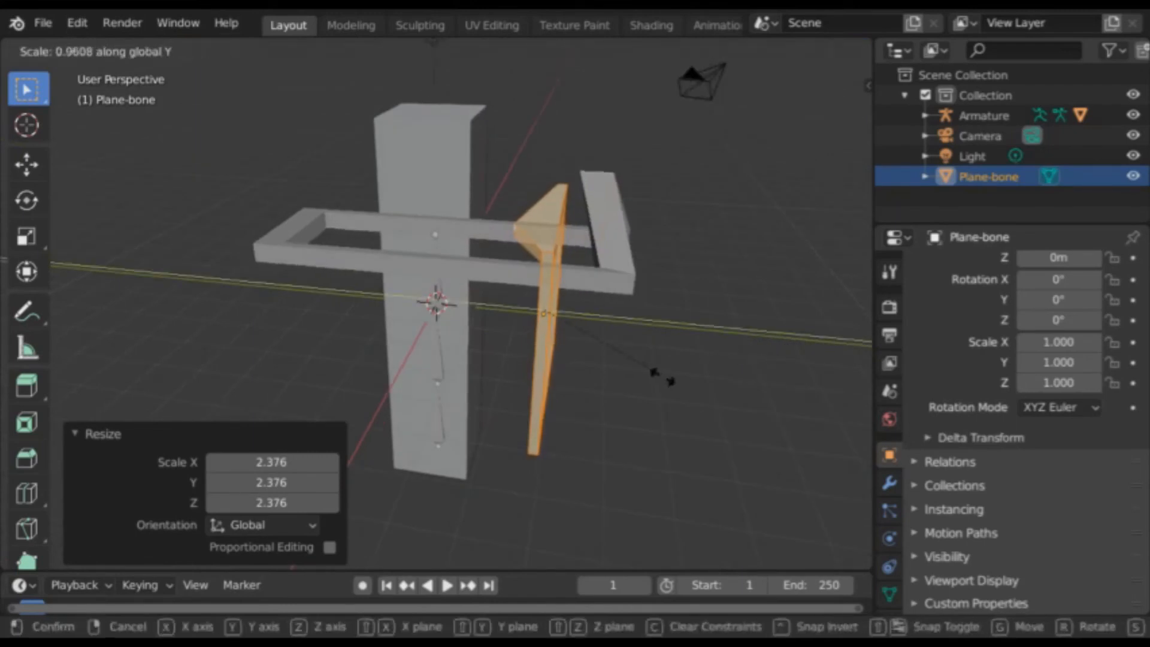
pyautogui.press('Escape')
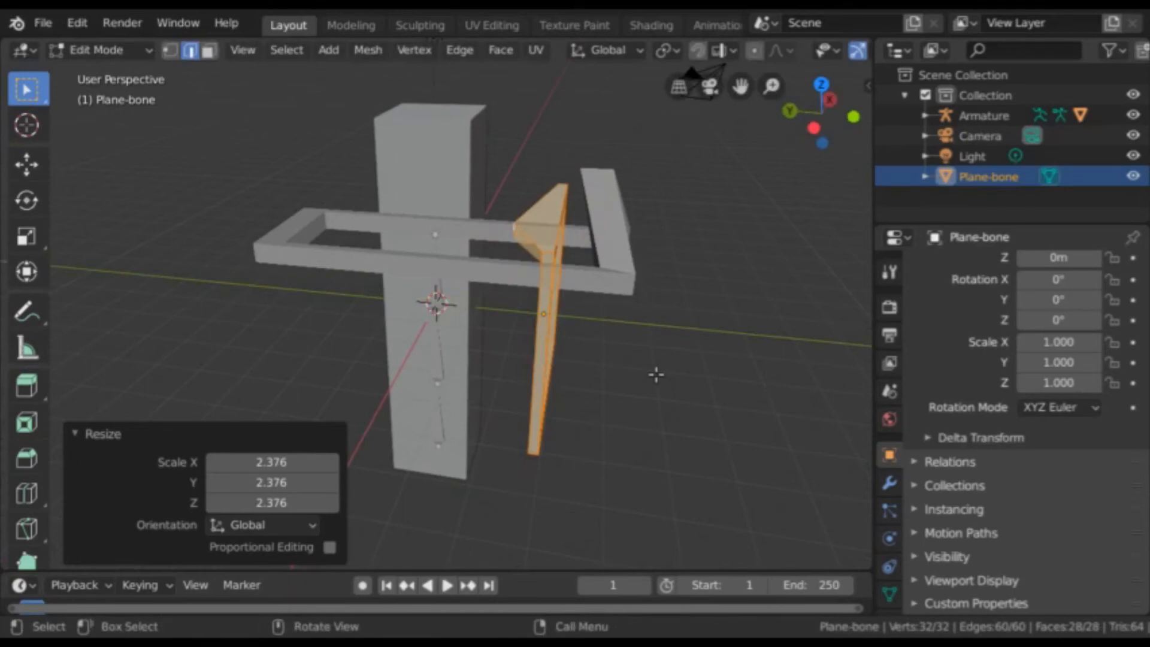
pyautogui.press('s')
pyautogui.press('x')
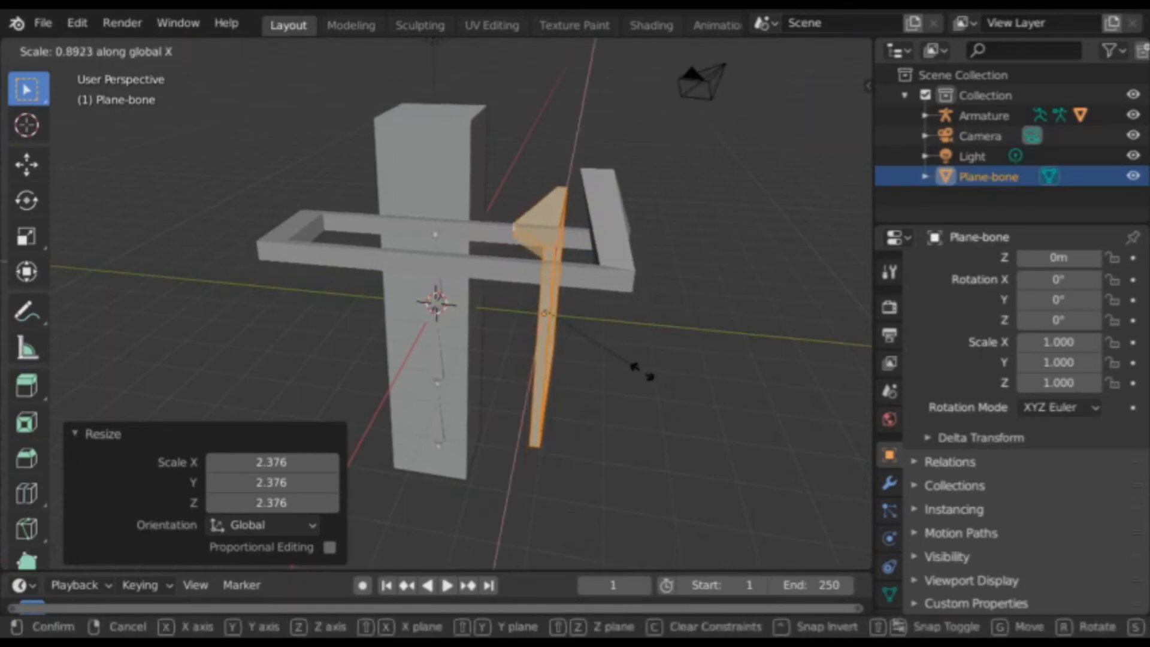
pyautogui.press('Escape')
# - Scale the Plane-bone mesh along the global Z axis by about 0.578
pyautogui.press('s')
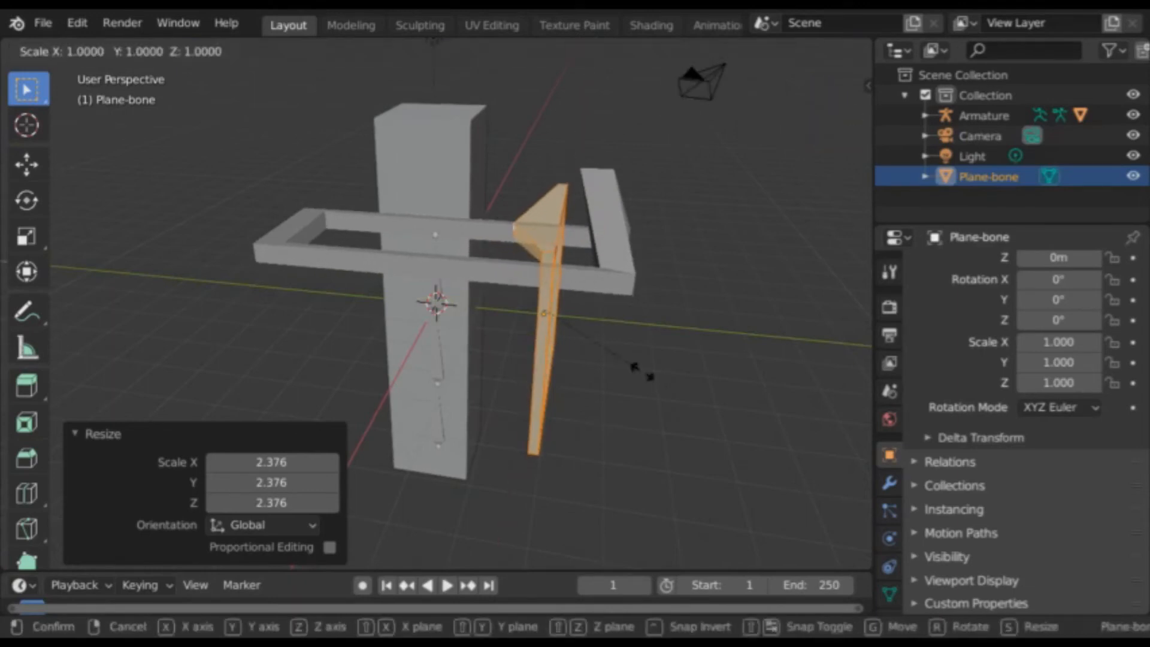
pyautogui.press('z')
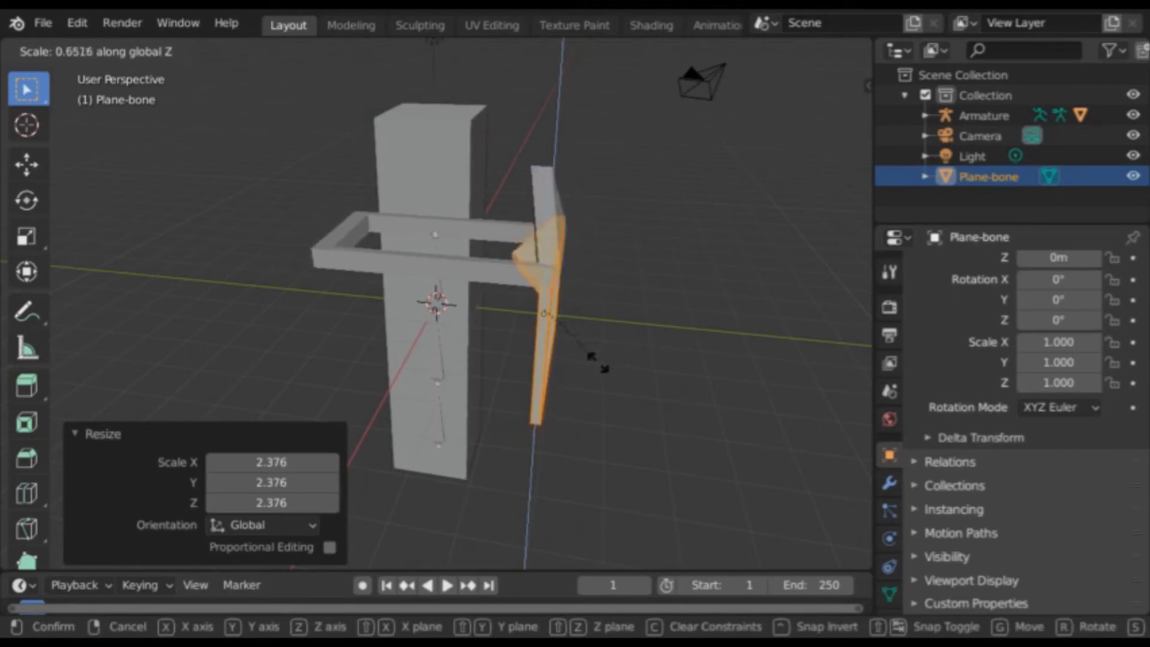
pyautogui.click(585, 361)
pyautogui.moveTo(586, 361); pyautogui.dragTo(598, 329, button='middle')
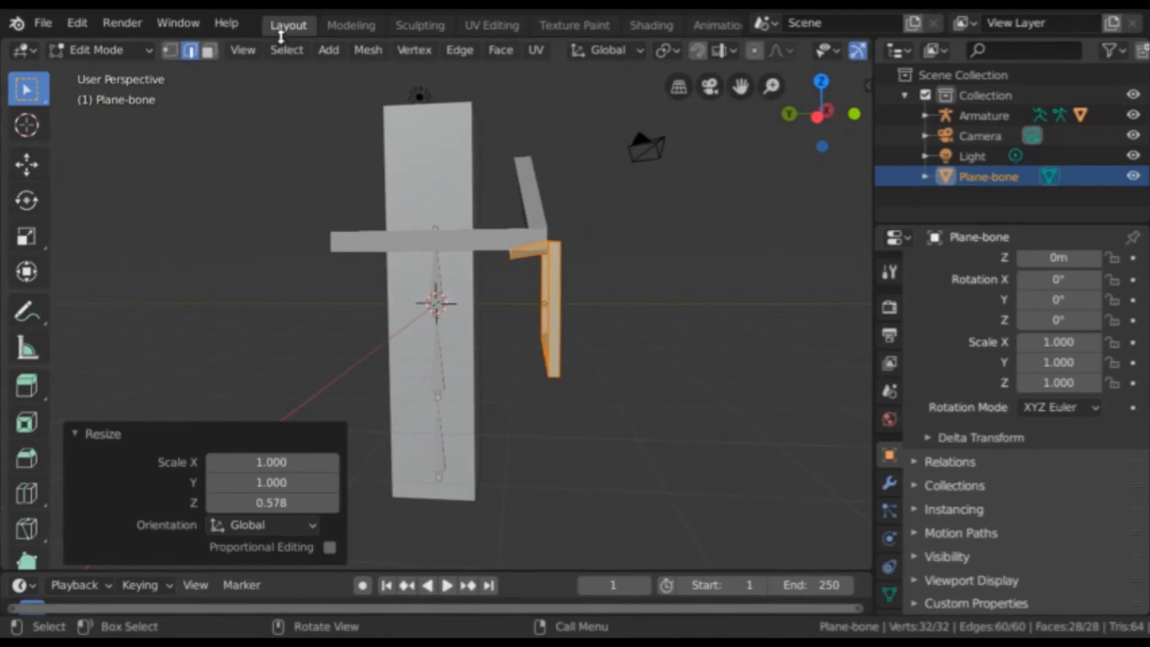
# - Return Plane-bone to Object Mode and hide the object in the viewport
pyautogui.click(118, 48)
pyautogui.click(117, 63)
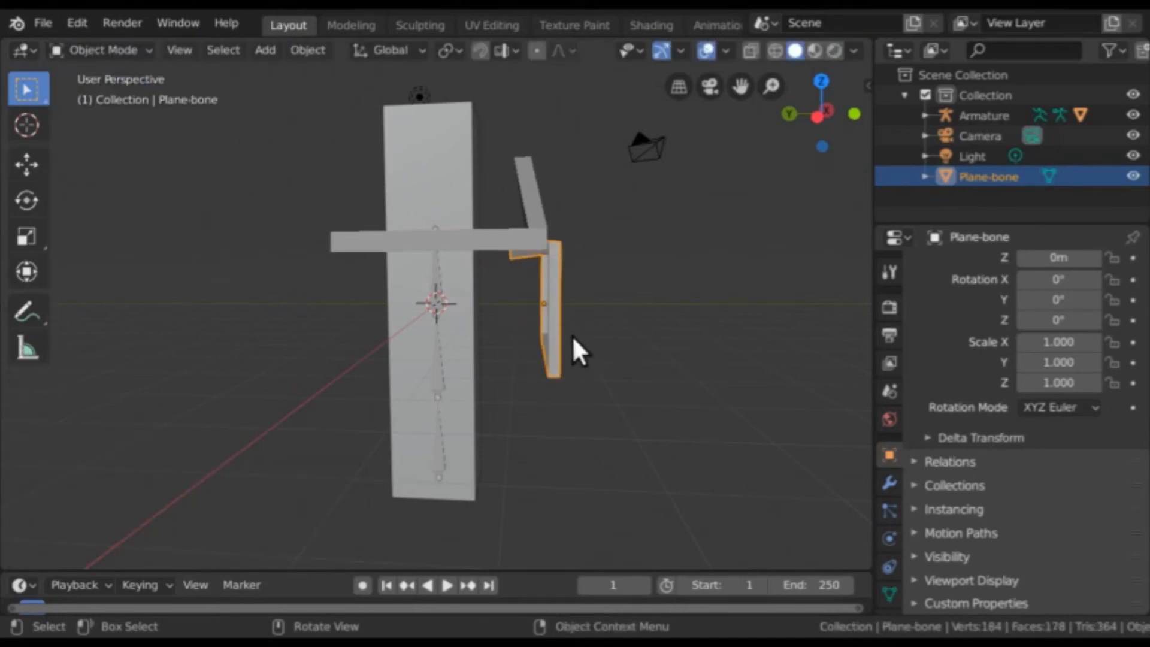
pyautogui.moveTo(573, 335); pyautogui.dragTo(532, 344, button='middle')
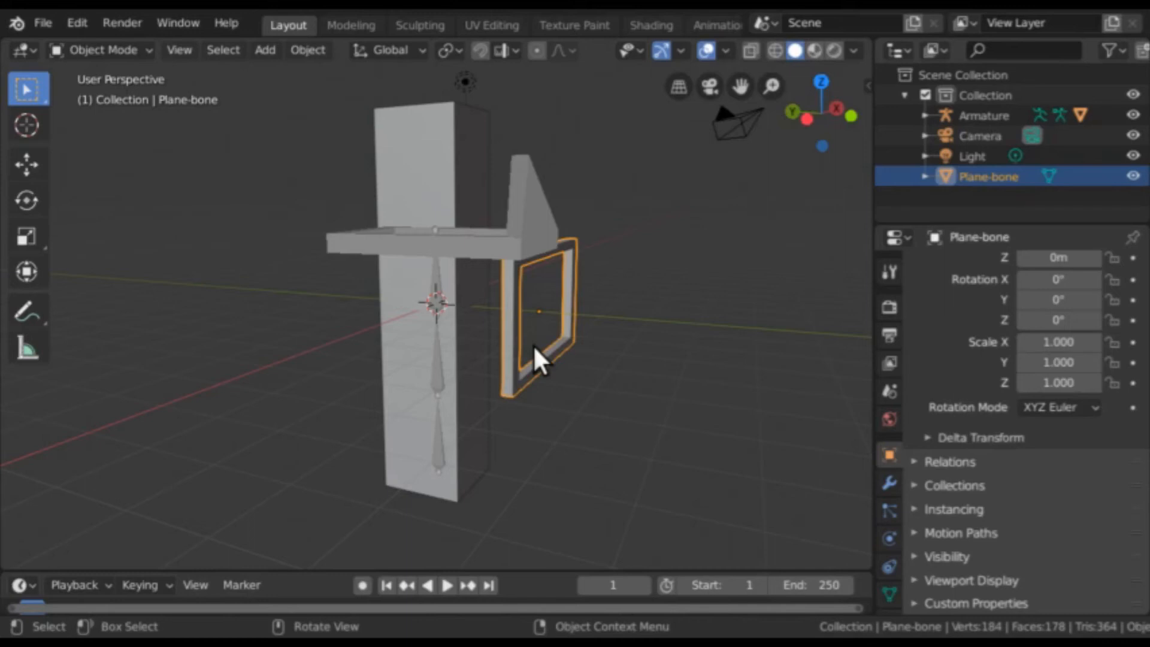
pyautogui.press('h')
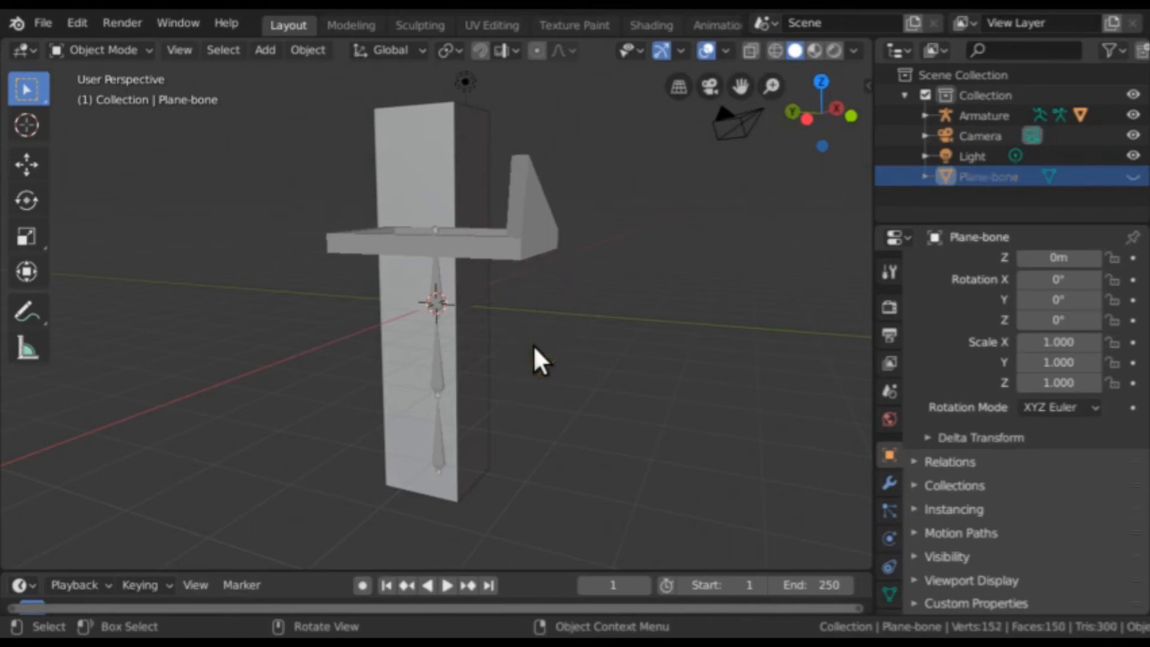
pyautogui.moveTo(533, 344); pyautogui.dragTo(603, 365, button='middle')
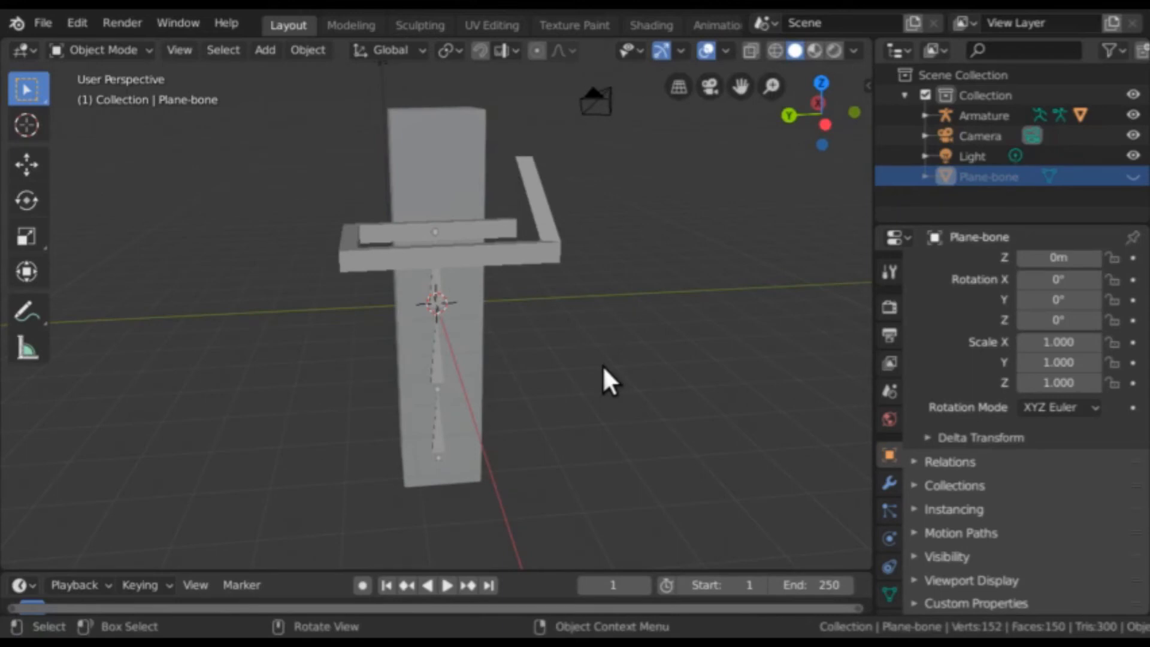
pyautogui.moveTo(590, 347)
pyautogui.mouseDown(button='middle')
pyautogui.moveTo(580, 340)
pyautogui.moveTo(624, 328)
pyautogui.moveTo(670, 352)
pyautogui.moveTo(670, 409)
pyautogui.moveTo(618, 414)
pyautogui.moveTo(578, 353)
pyautogui.mouseUp(button='middle')
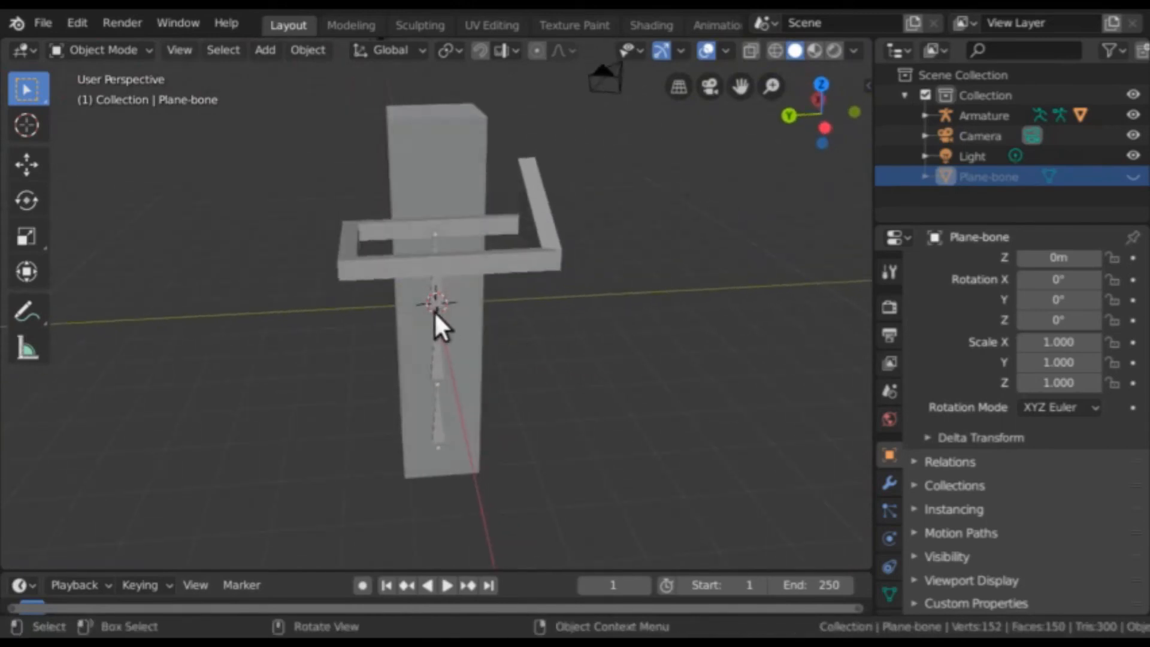
# - Select the armature inside the column and switch it to Pose Mode
pyautogui.click(444, 359)
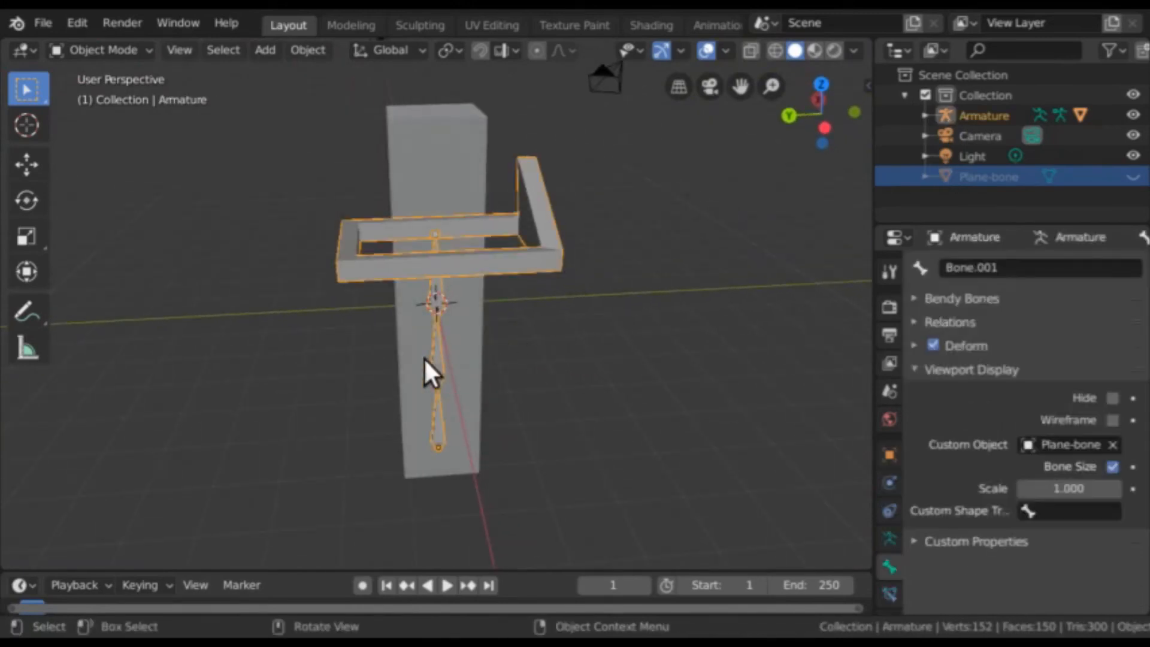
pyautogui.click(109, 52)
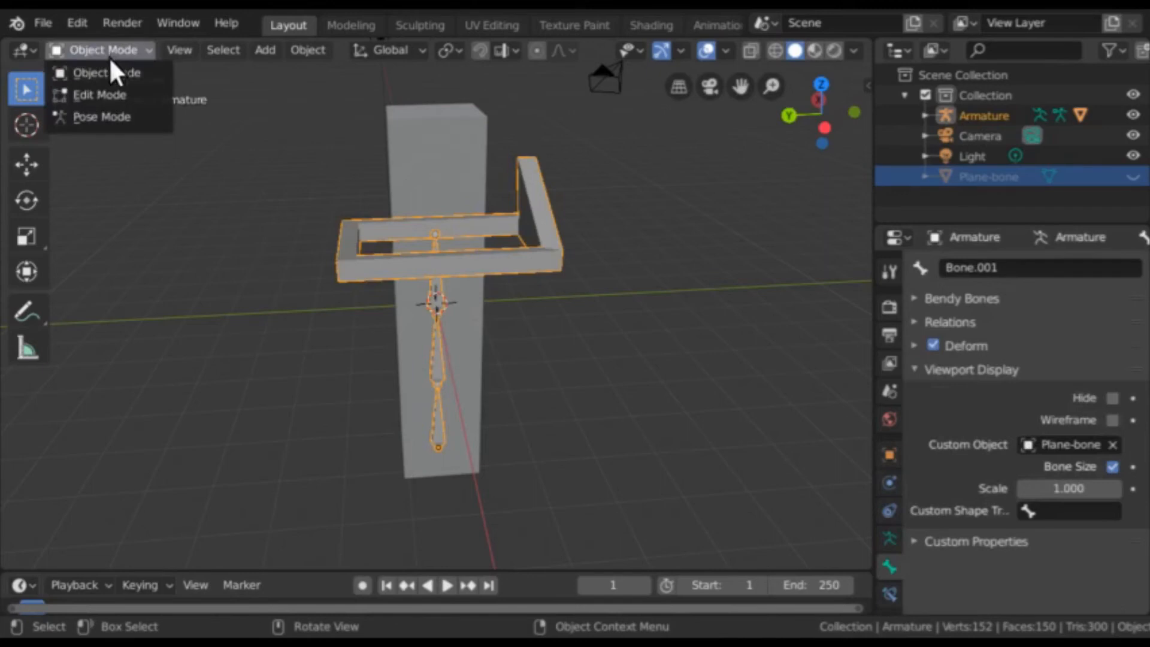
pyautogui.click(150, 115)
pyautogui.moveTo(589, 368); pyautogui.dragTo(562, 338, button='middle')
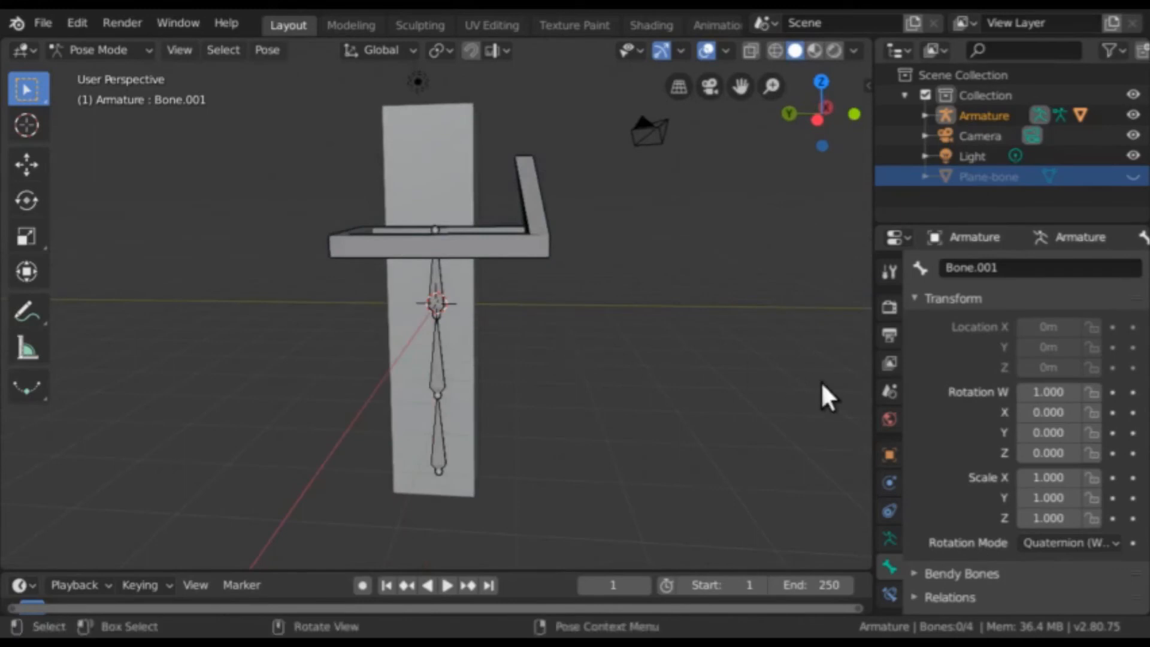
# - Set the armature's viewport display type to Stick
pyautogui.click(892, 533)
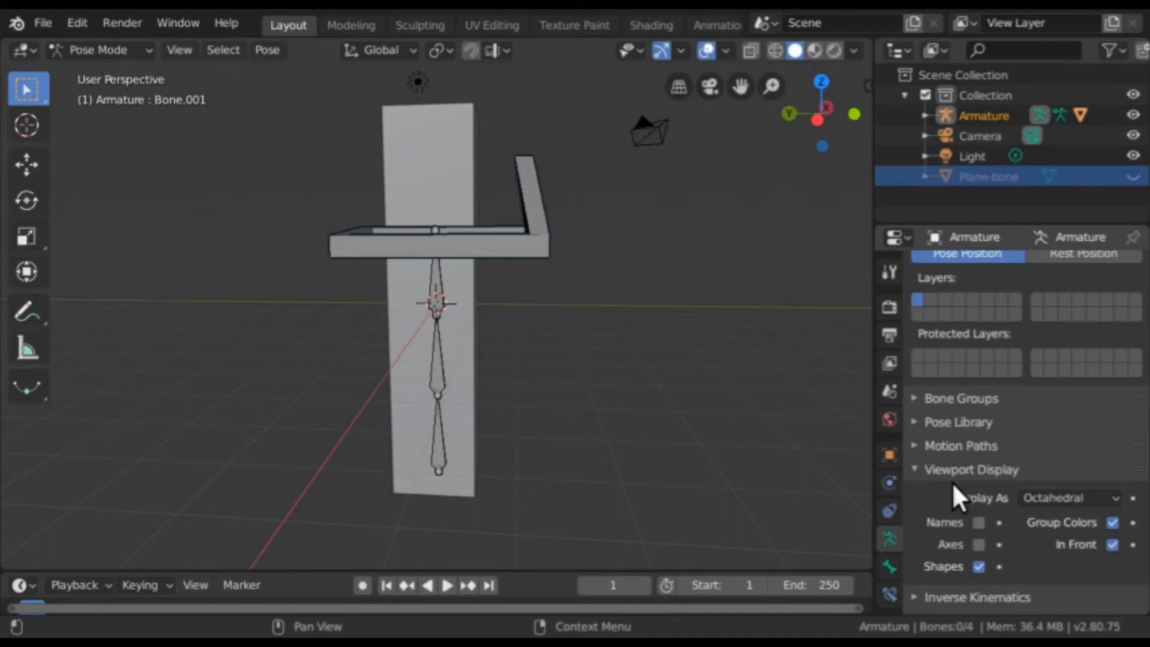
pyautogui.click(1037, 497)
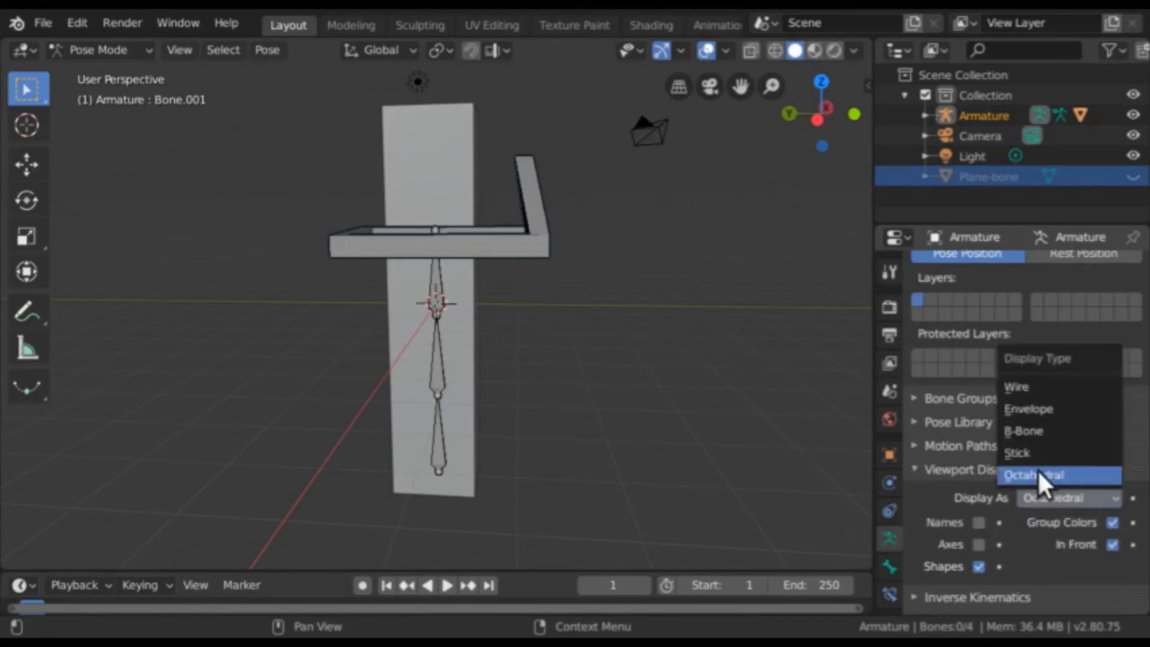
pyautogui.click(1036, 455)
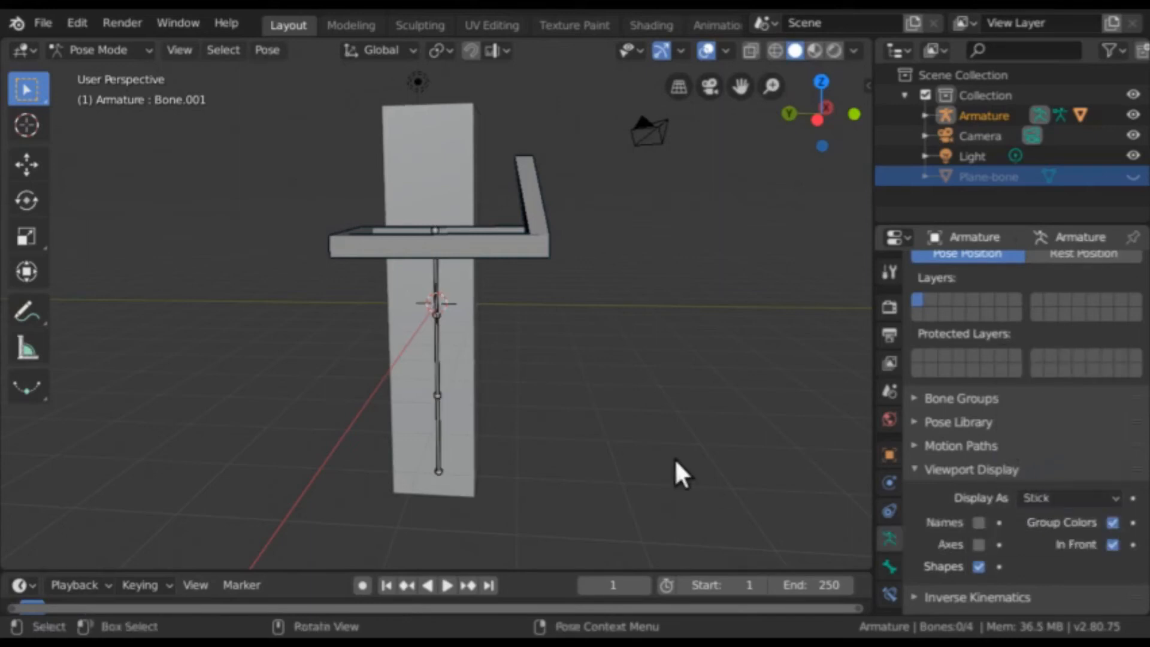
# - Set the armature's display type to B-Bone and select the three bones inside the column one by one, from lowest to highest
pyautogui.click(1052, 495)
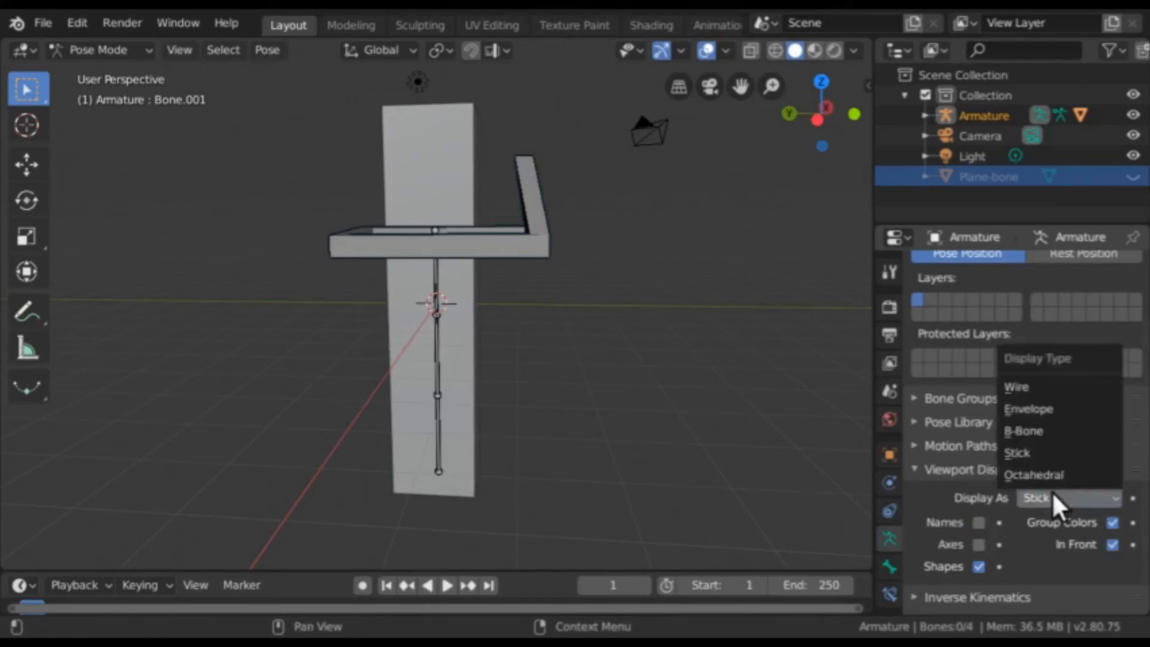
pyautogui.click(1054, 423)
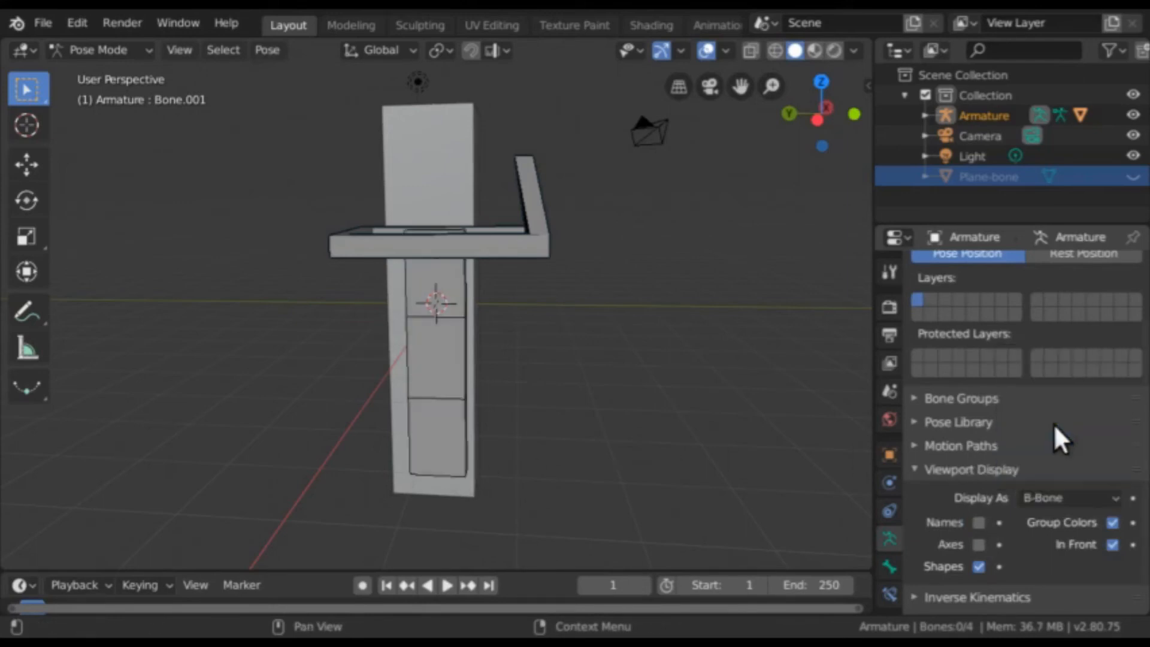
pyautogui.click(462, 437)
pyautogui.click(462, 381)
pyautogui.click(455, 286)
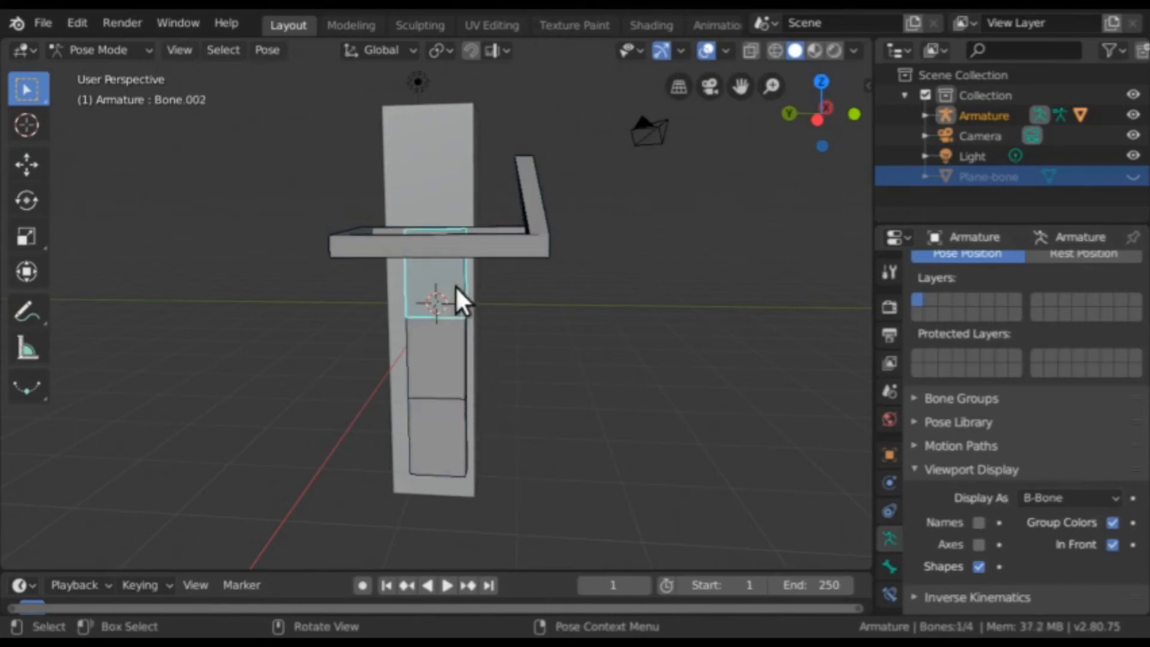
# - Set the armature's display type to Envelope and select each bone in turn from the lowest up to the frame-shaped one
pyautogui.click(1078, 497)
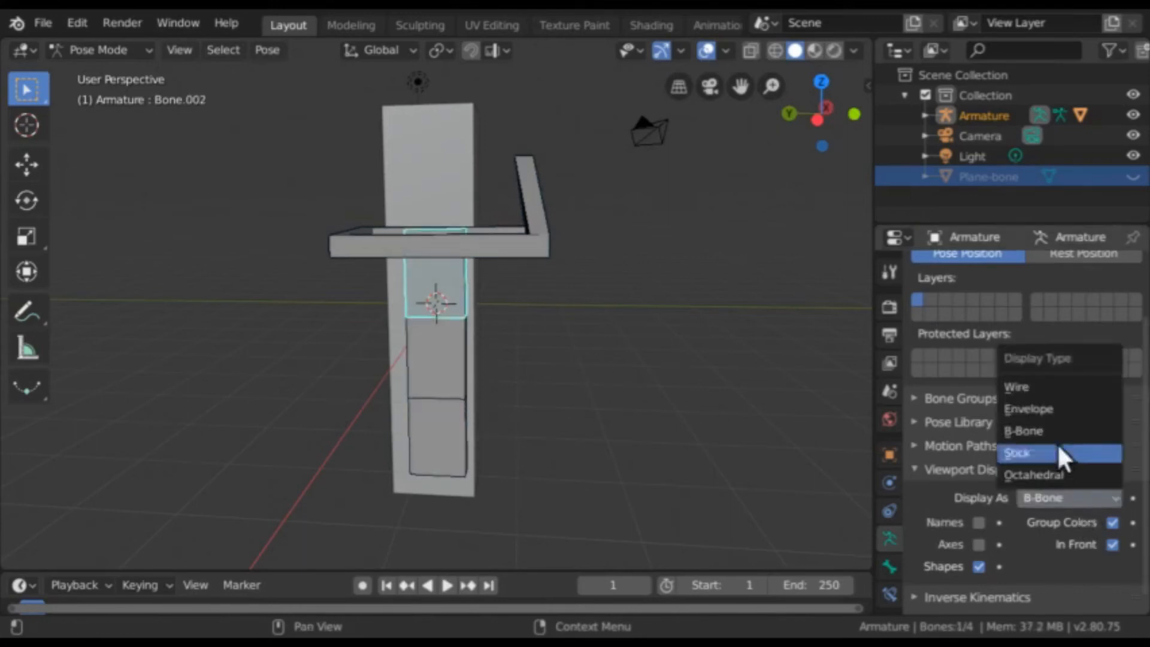
pyautogui.click(1044, 408)
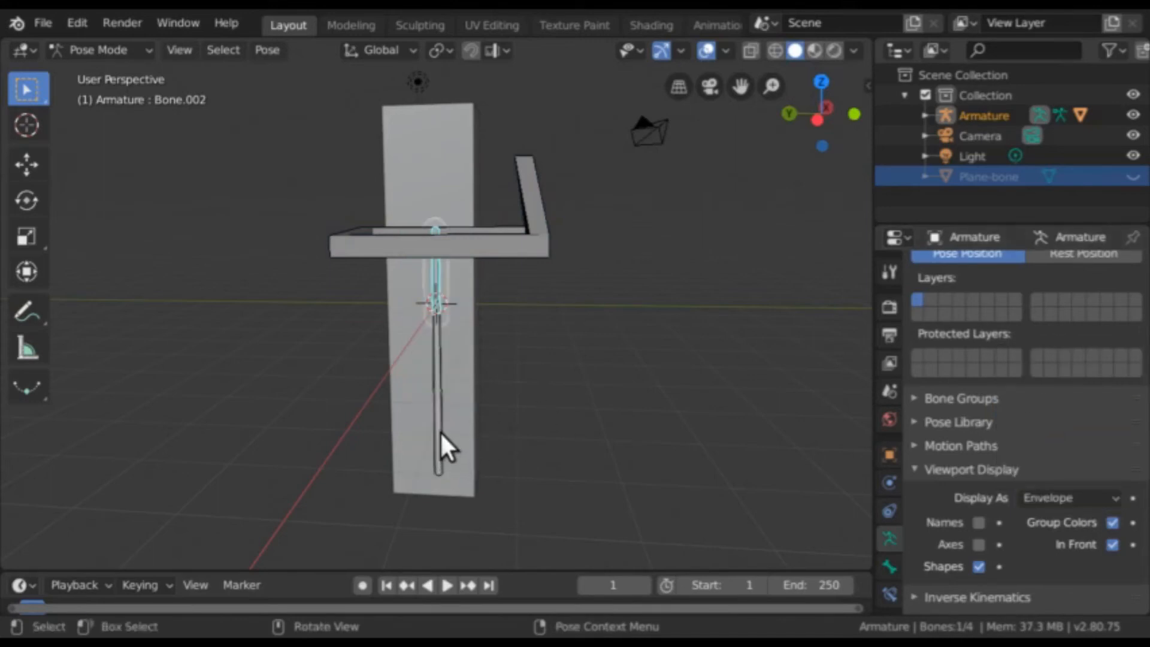
pyautogui.scroll(2, 440, 431)
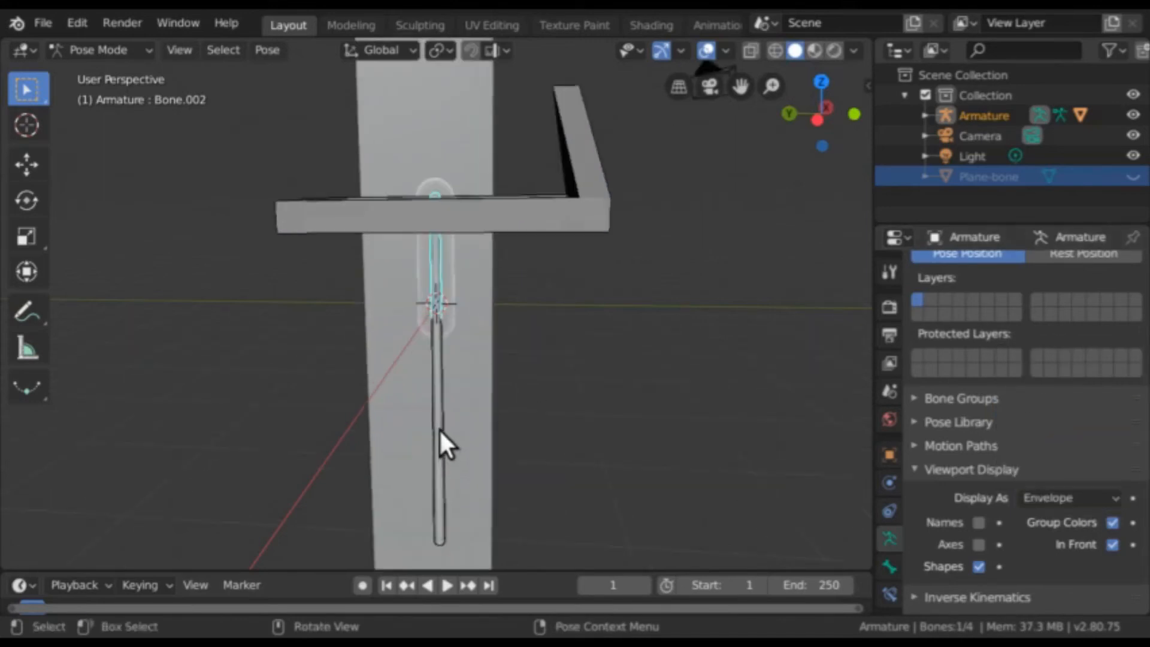
pyautogui.click(443, 477)
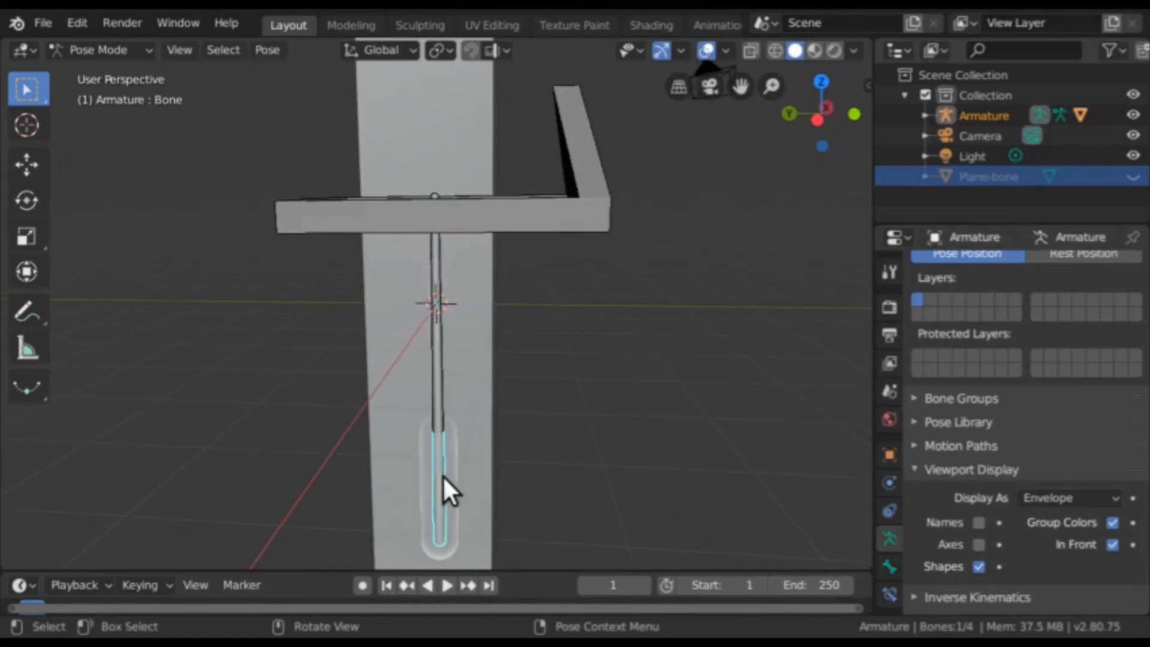
pyautogui.click(442, 395)
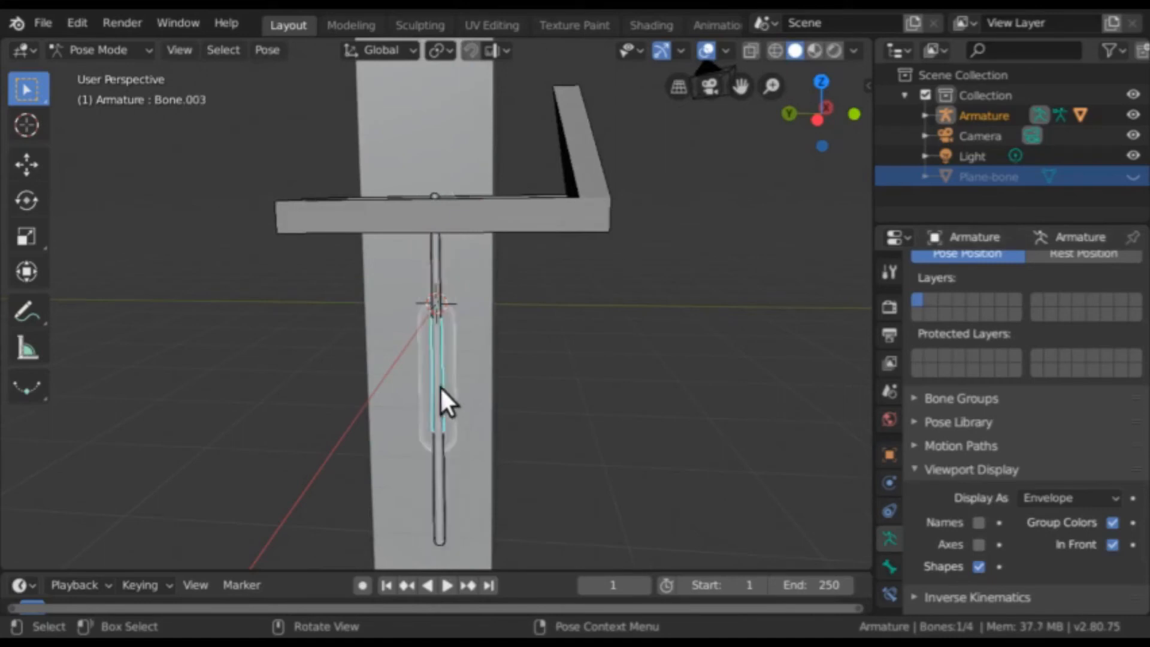
pyautogui.click(441, 285)
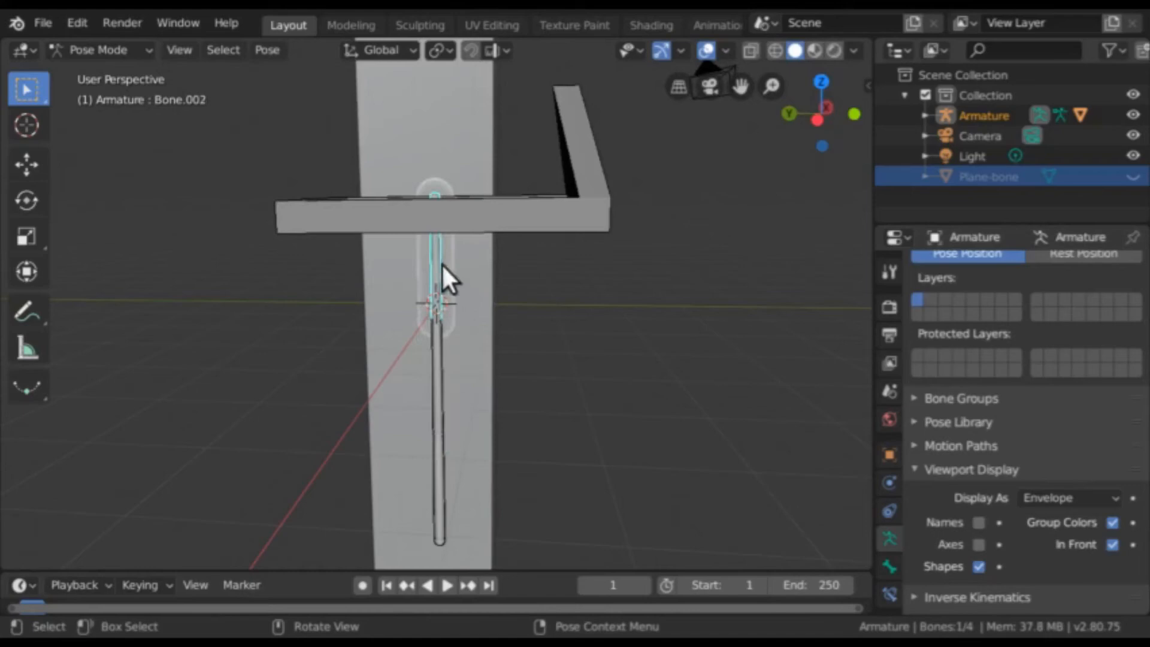
pyautogui.click(455, 221)
pyautogui.scroll(-3, 563, 240)
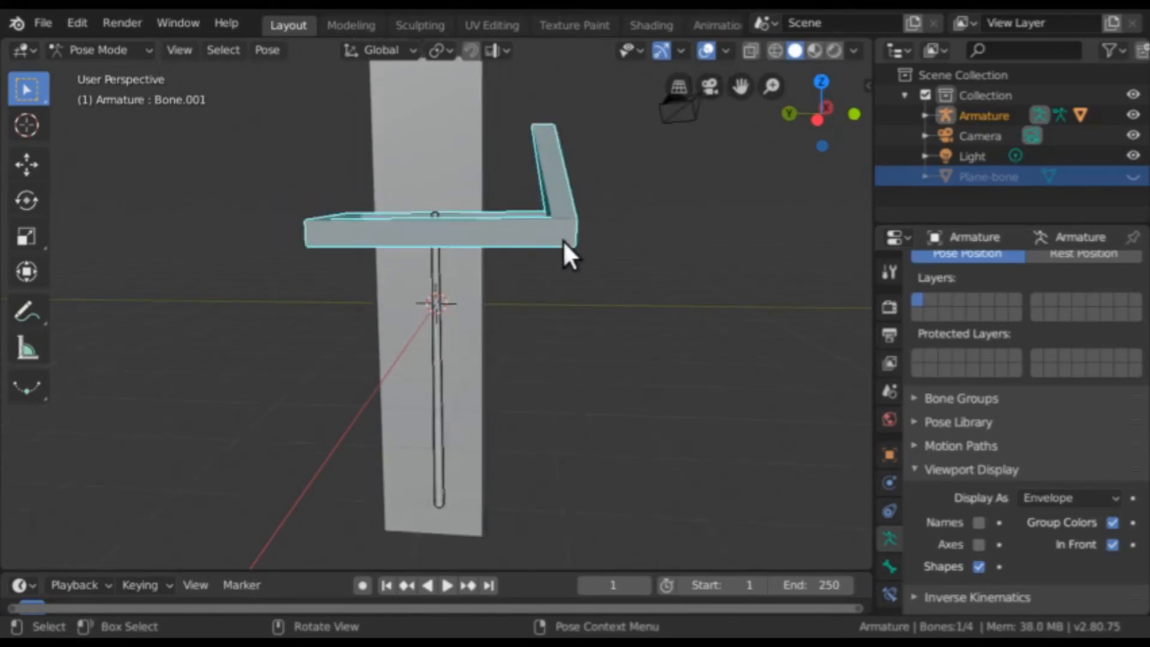
# - Set the armature's display type to Wire and select the three plain bones in turn, from lowest to highest
pyautogui.click(1027, 499)
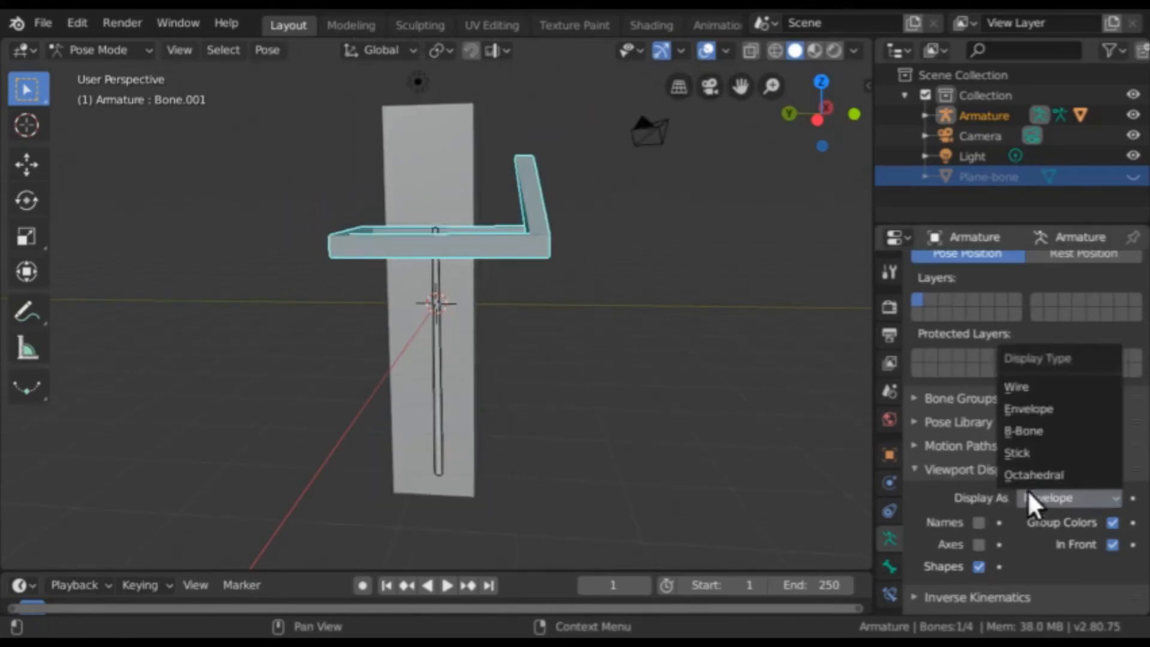
pyautogui.click(1026, 386)
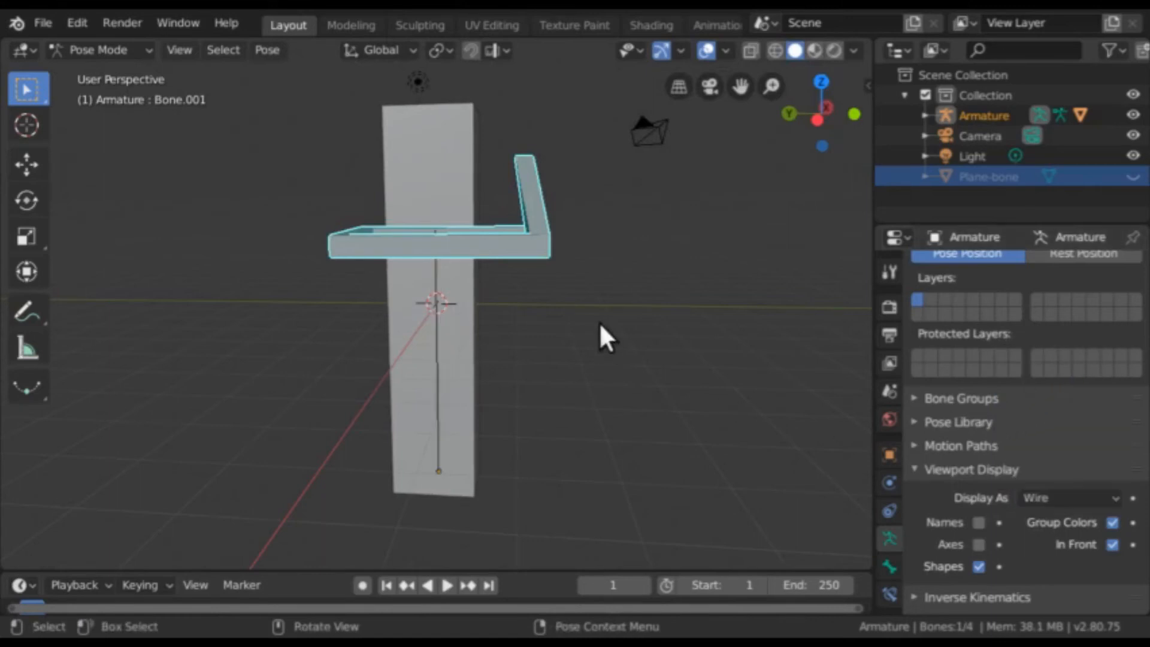
pyautogui.scroll(2, 477, 379)
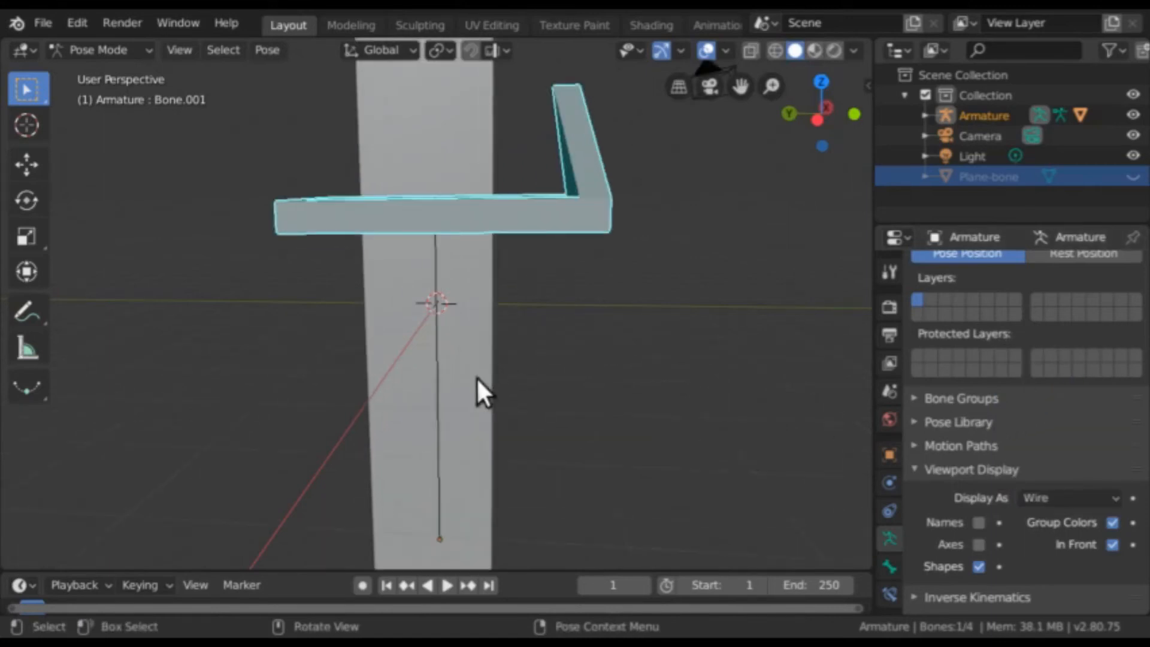
pyautogui.click(436, 444)
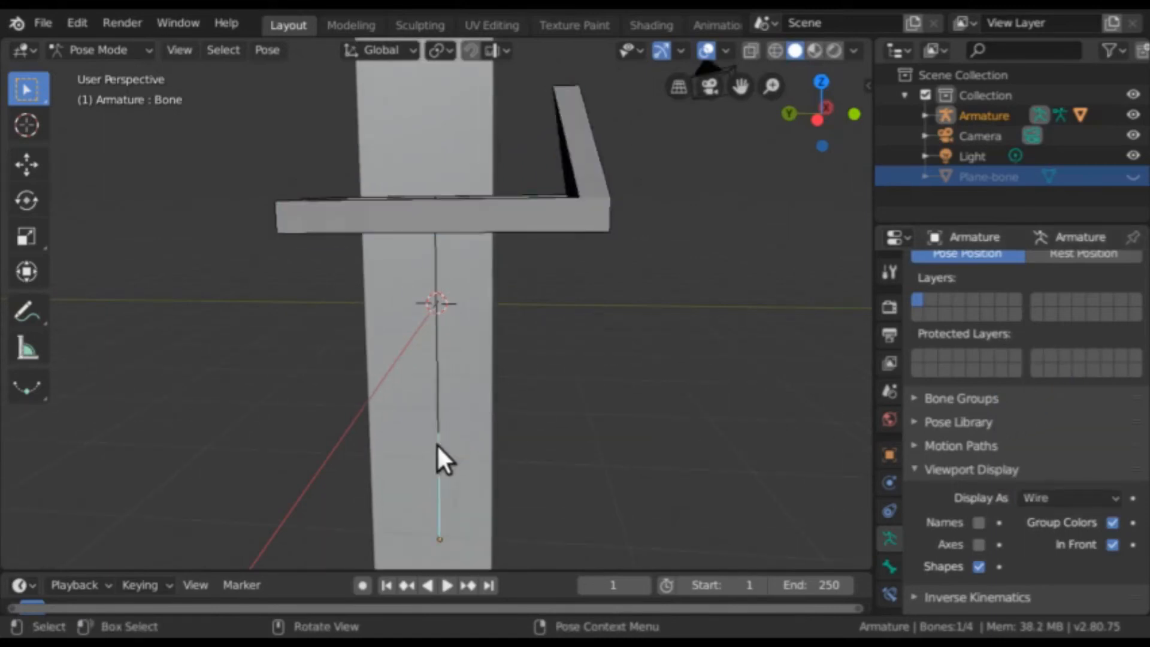
pyautogui.click(437, 374)
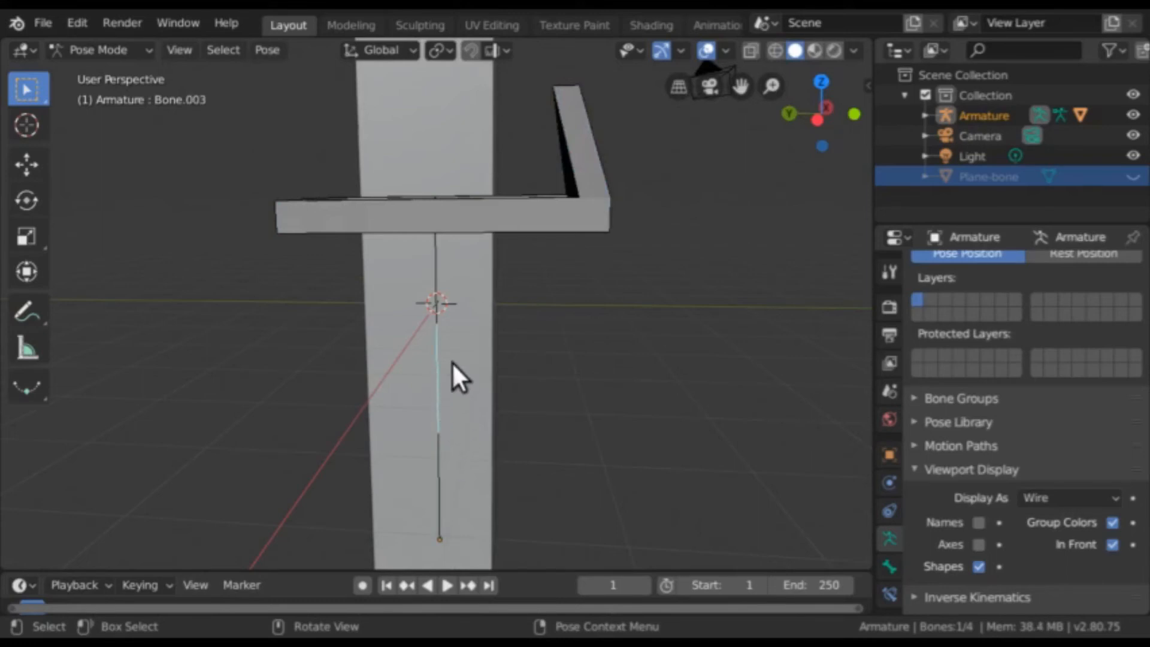
pyautogui.click(438, 268)
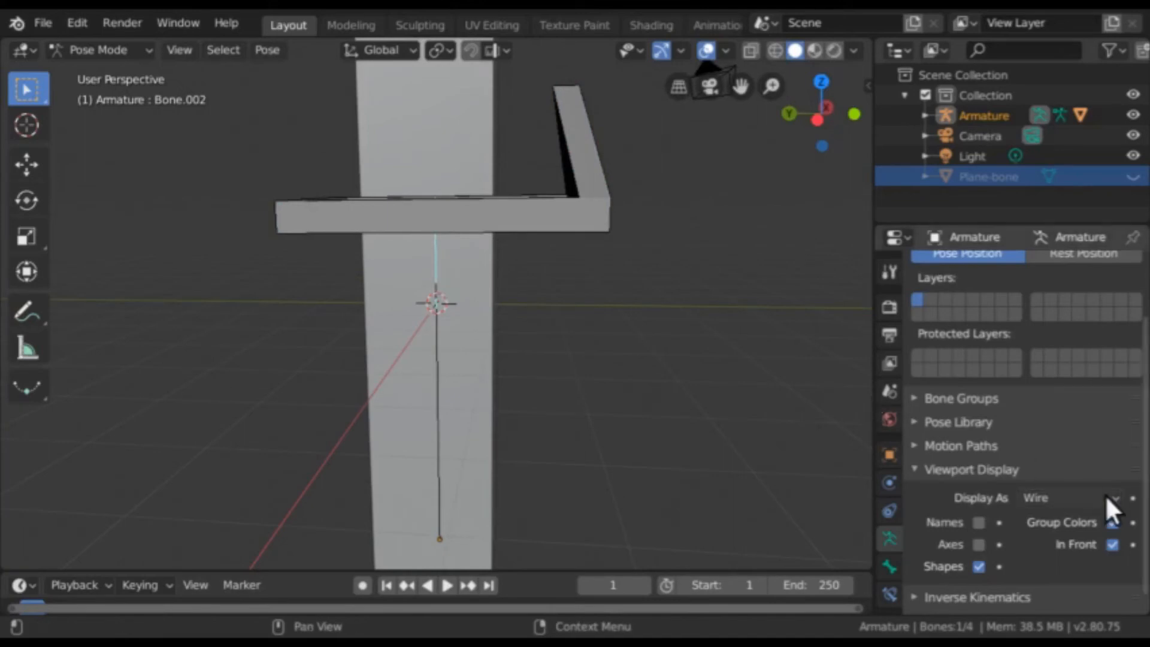
# - Set the armature's display type to Octahedral, then select the frame-shaped bone and the middle plain bone in turn
pyautogui.click(1074, 498)
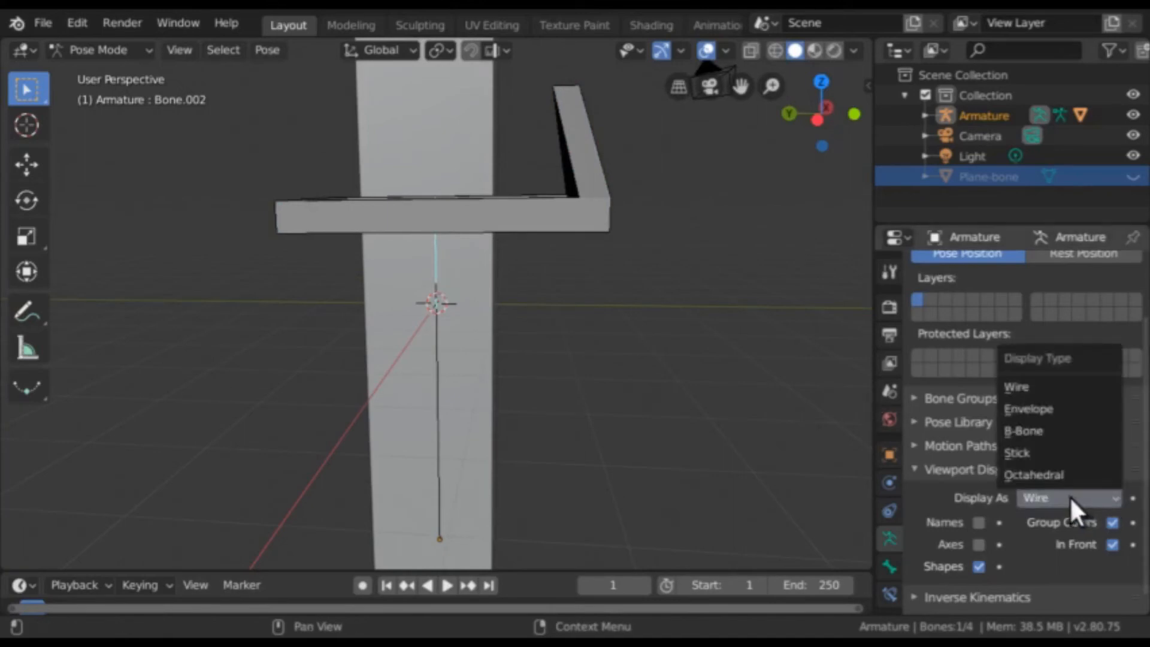
pyautogui.click(1062, 479)
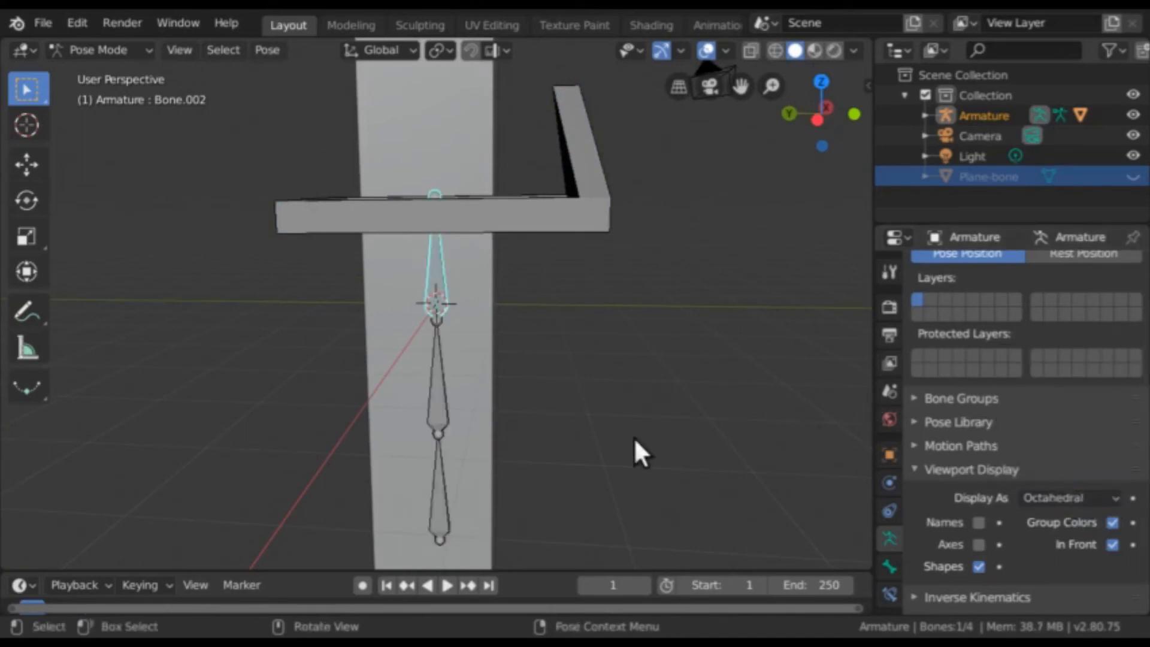
pyautogui.scroll(-1, 634, 437)
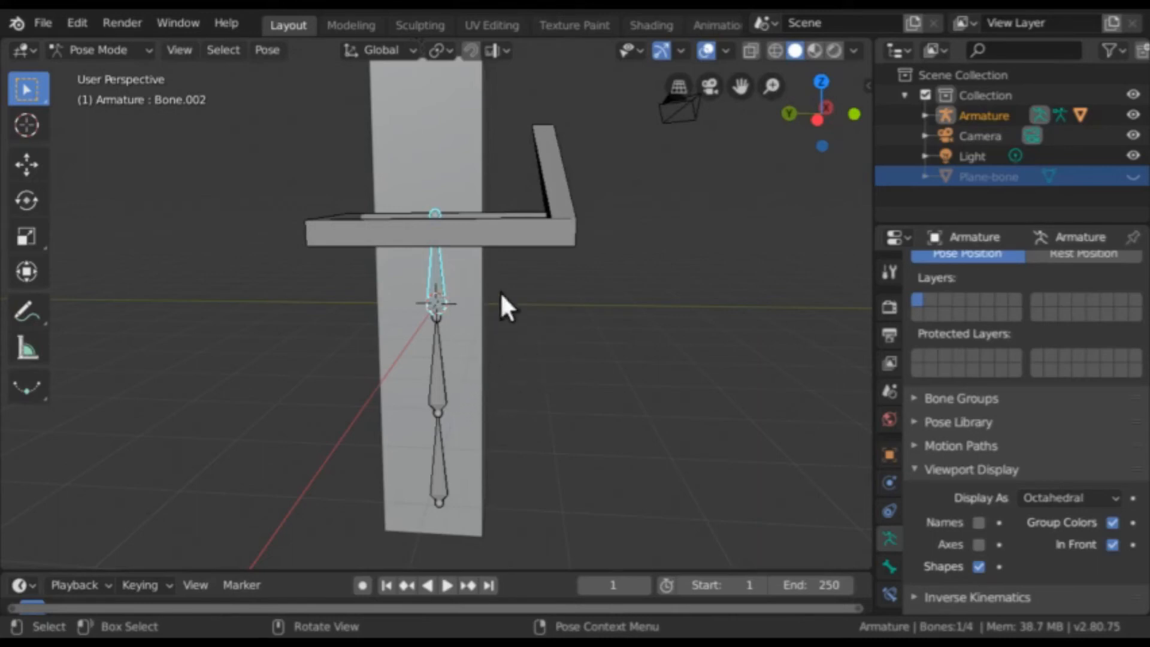
pyautogui.click(522, 228)
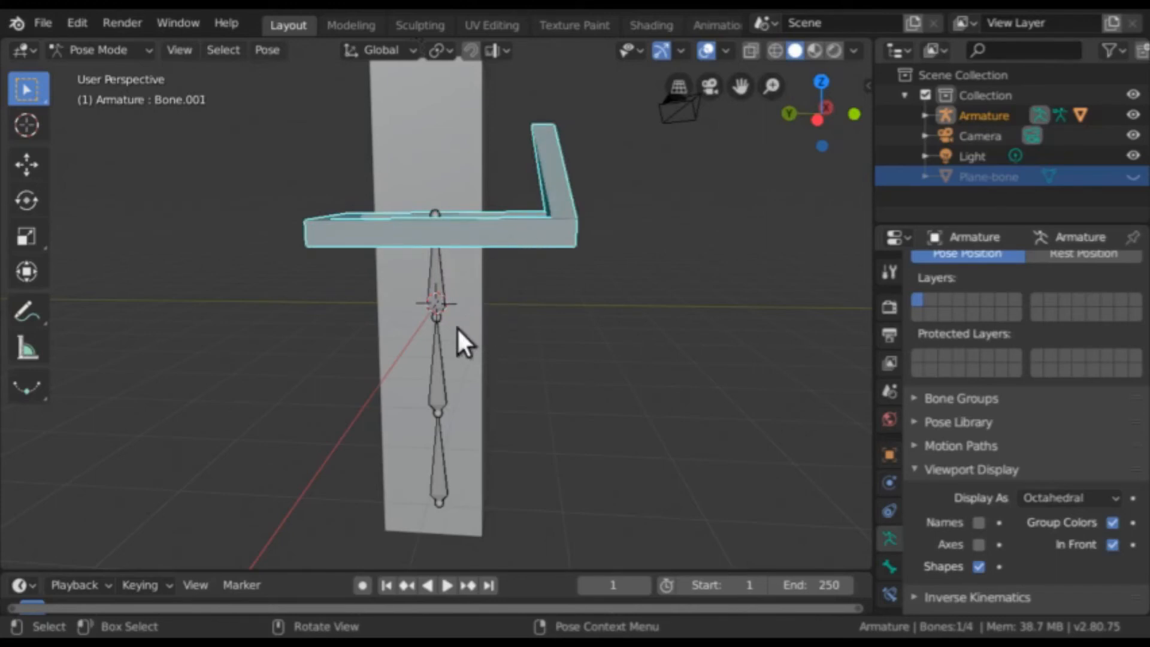
pyautogui.click(437, 378)
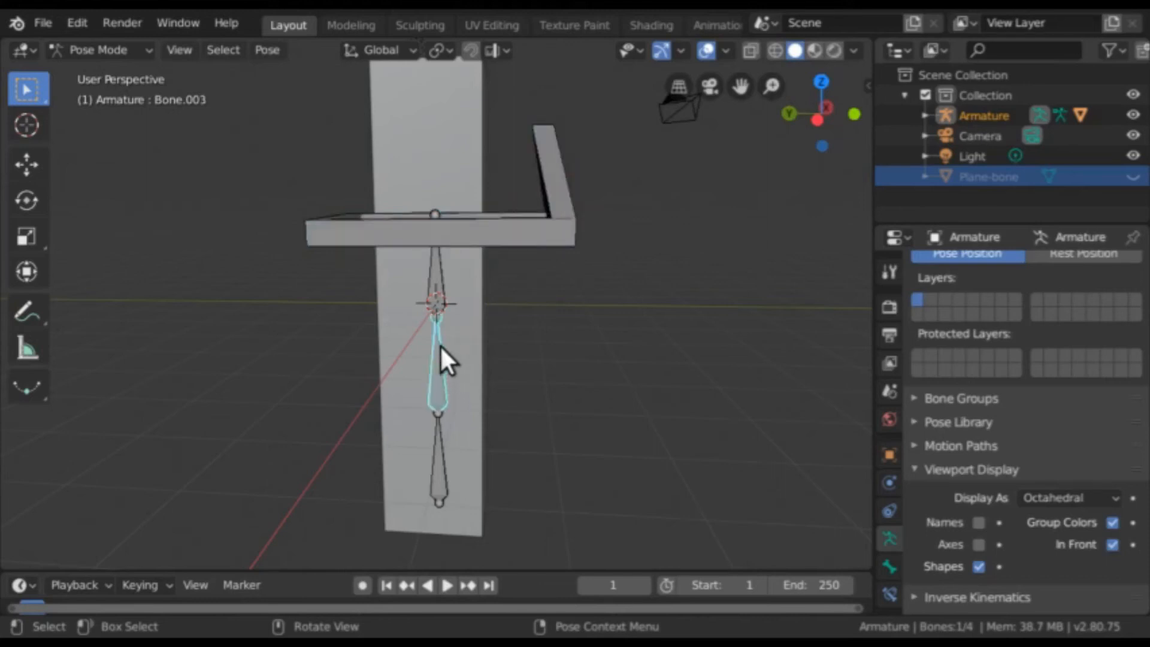
# - Rotate the frame-shaped bone about 26.4° in the view to bend the column's upper part, then clear its user transforms
pyautogui.click(506, 224)
pyautogui.moveTo(506, 225)
pyautogui.mouseDown(button='middle')
pyautogui.moveTo(534, 253)
pyautogui.moveTo(525, 224)
pyautogui.mouseUp(button='middle')
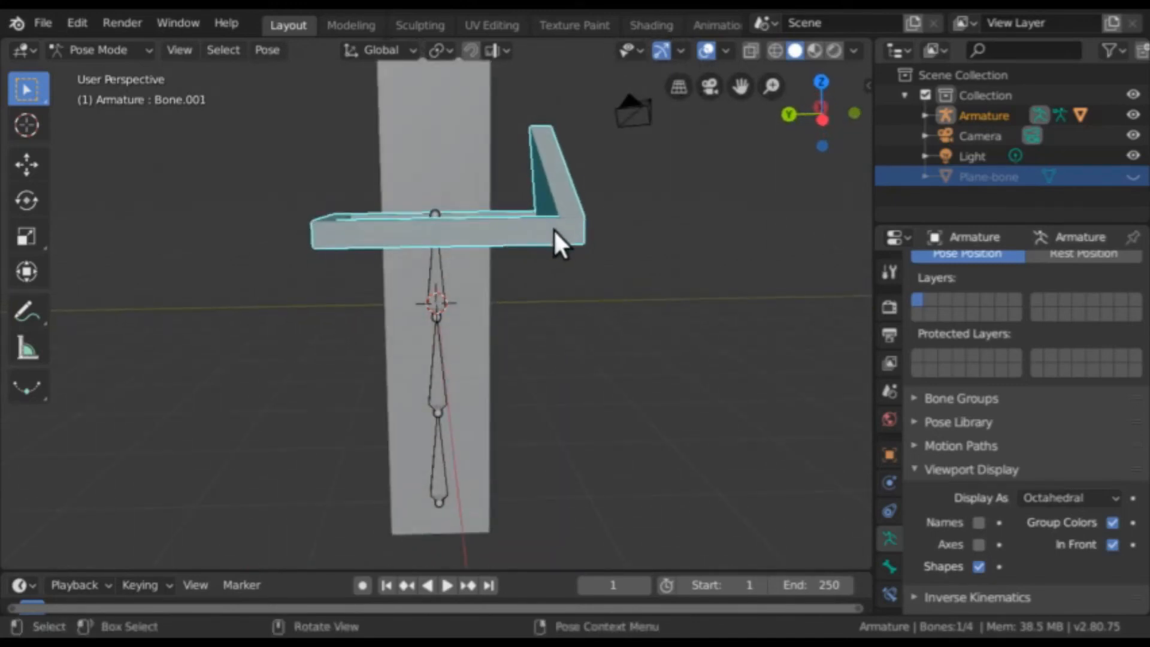
pyautogui.press('r')
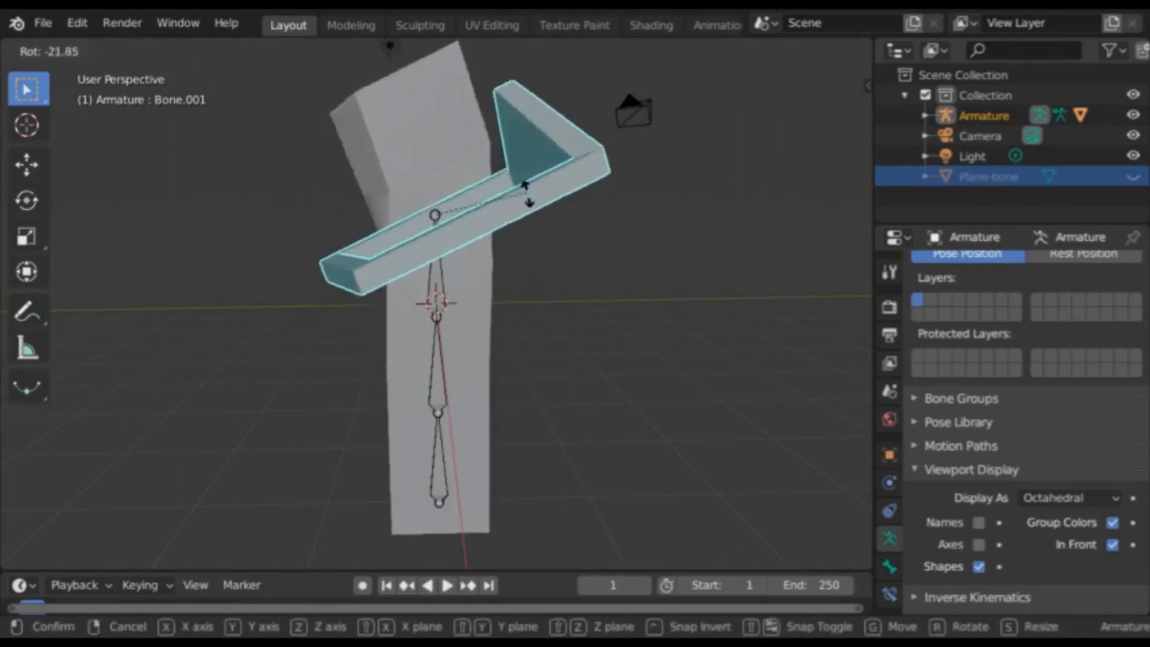
pyautogui.click(514, 268)
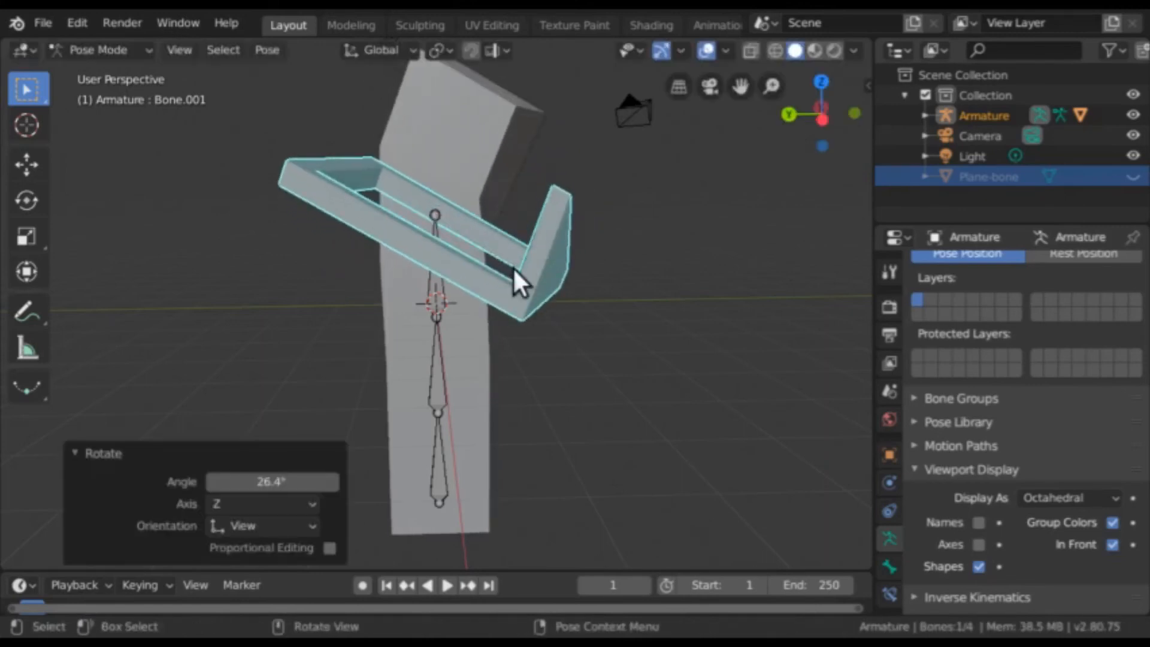
pyautogui.rightClick(651, 351)
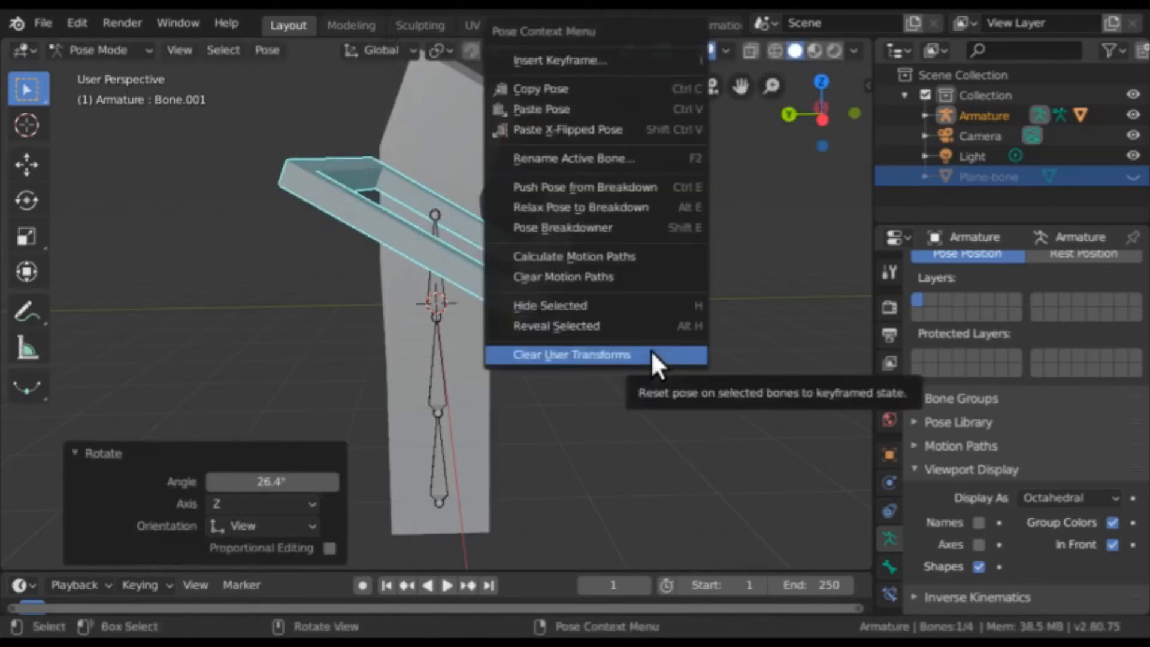
pyautogui.click(652, 351)
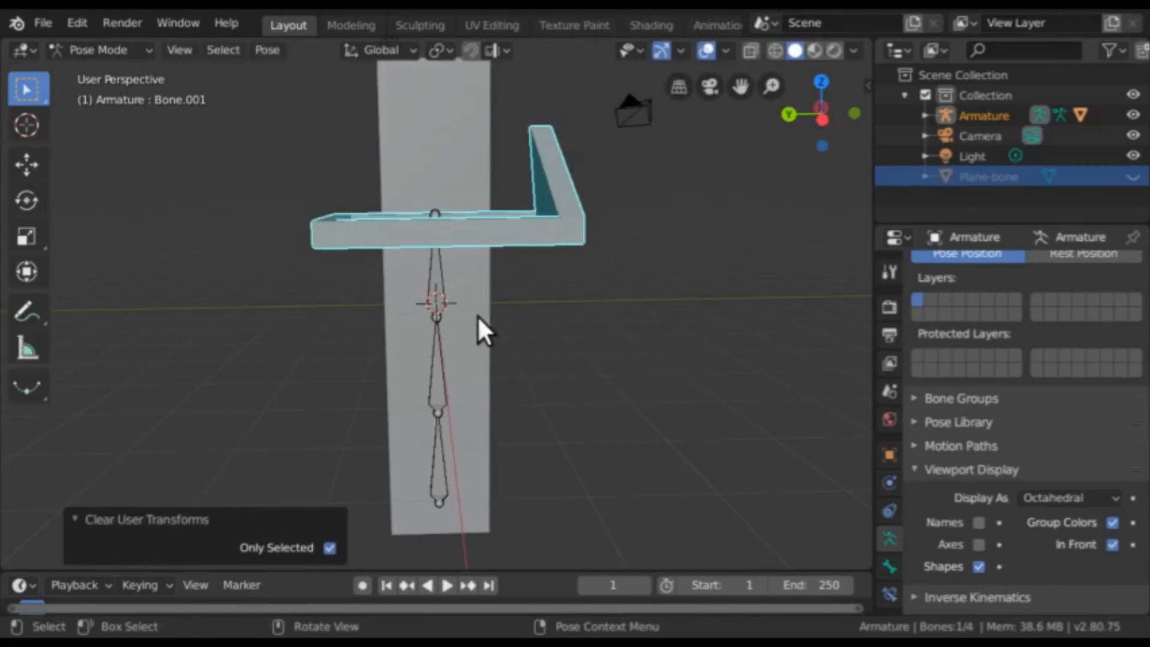
# - Assign Plane-bone as the custom display object of the bone directly below the frame-shaped one
pyautogui.click(437, 287)
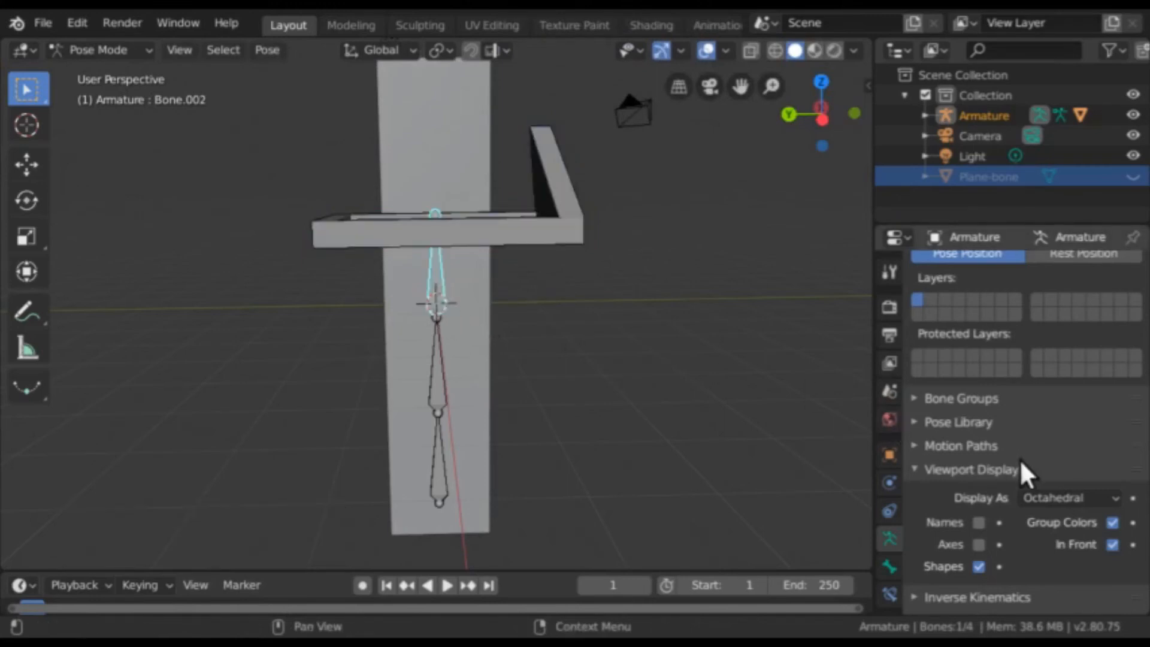
pyautogui.scroll(-1, 1020, 460)
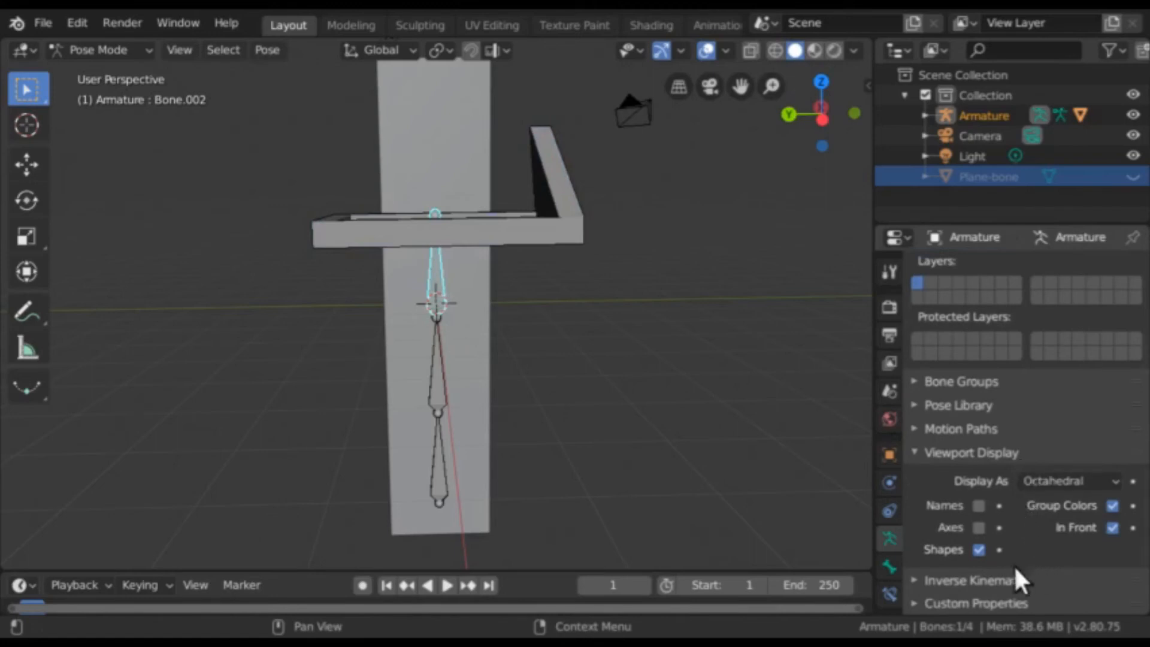
pyautogui.click(890, 563)
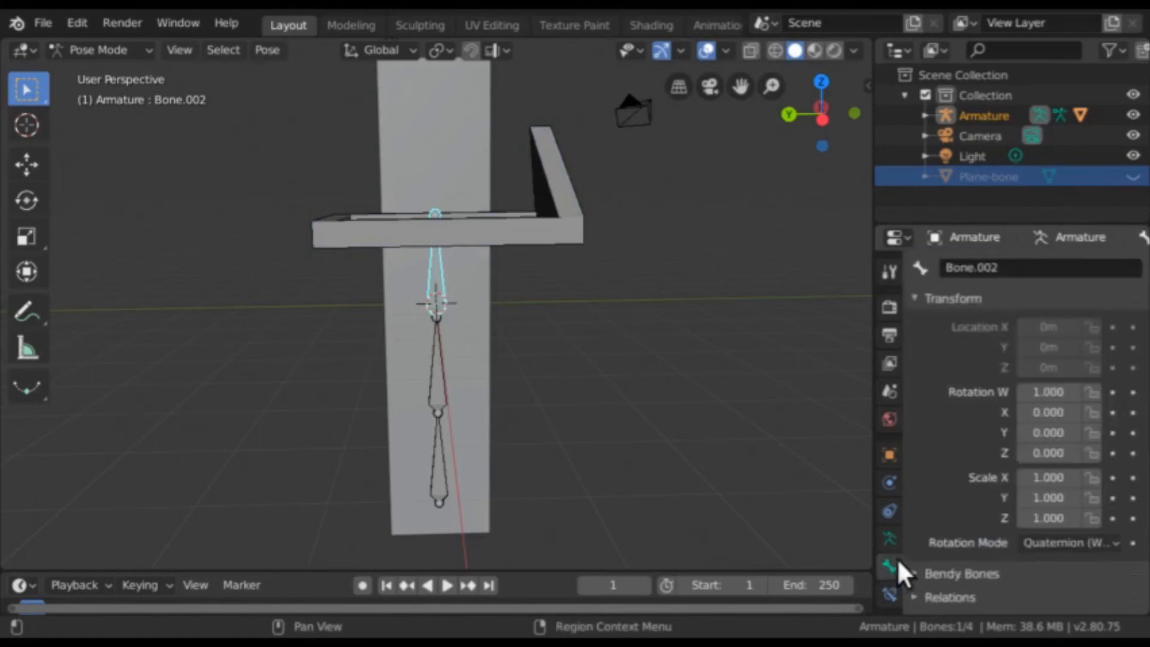
pyautogui.scroll(-2, 1036, 510)
pyautogui.scroll(-8, 1034, 504)
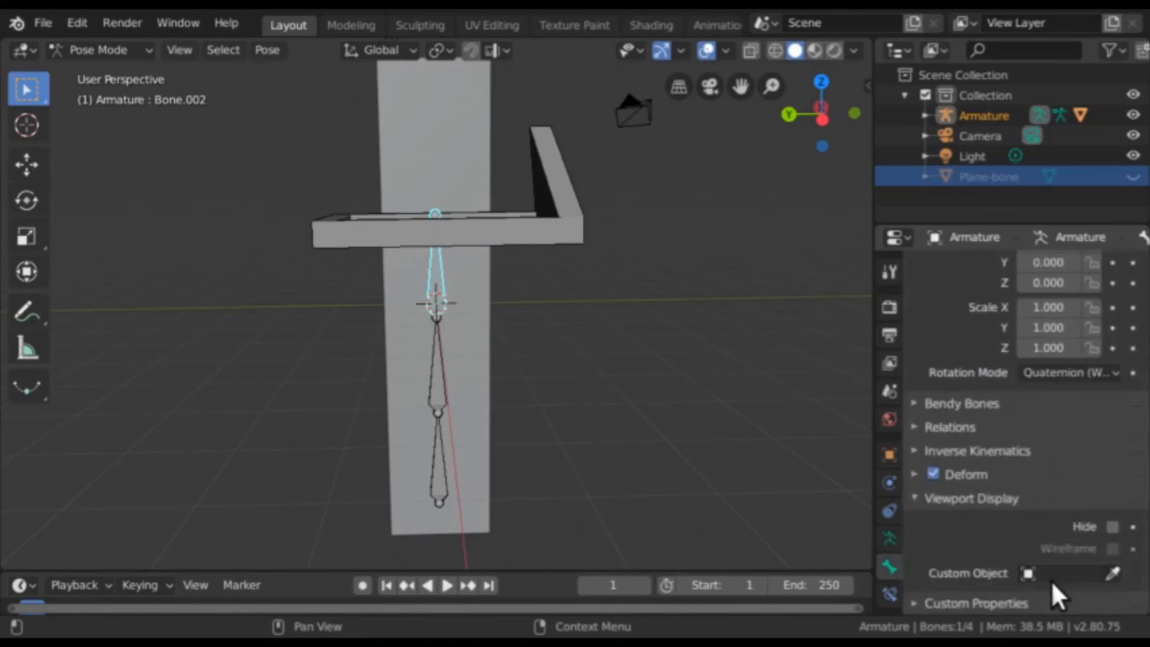
pyautogui.click(1052, 574)
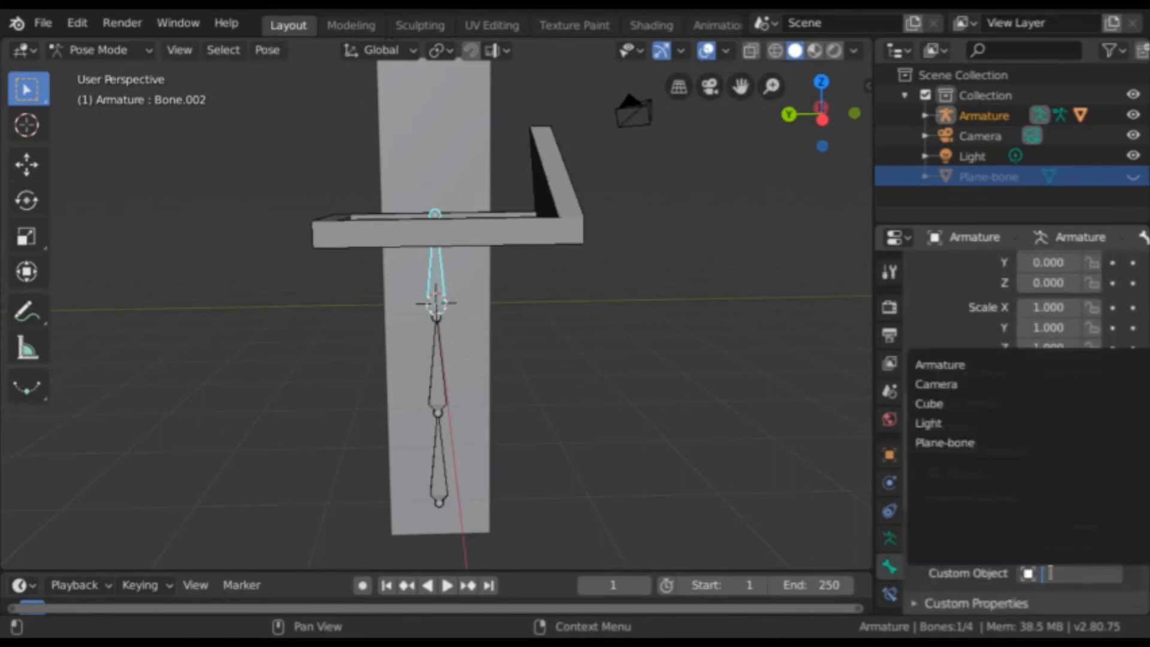
pyautogui.click(991, 442)
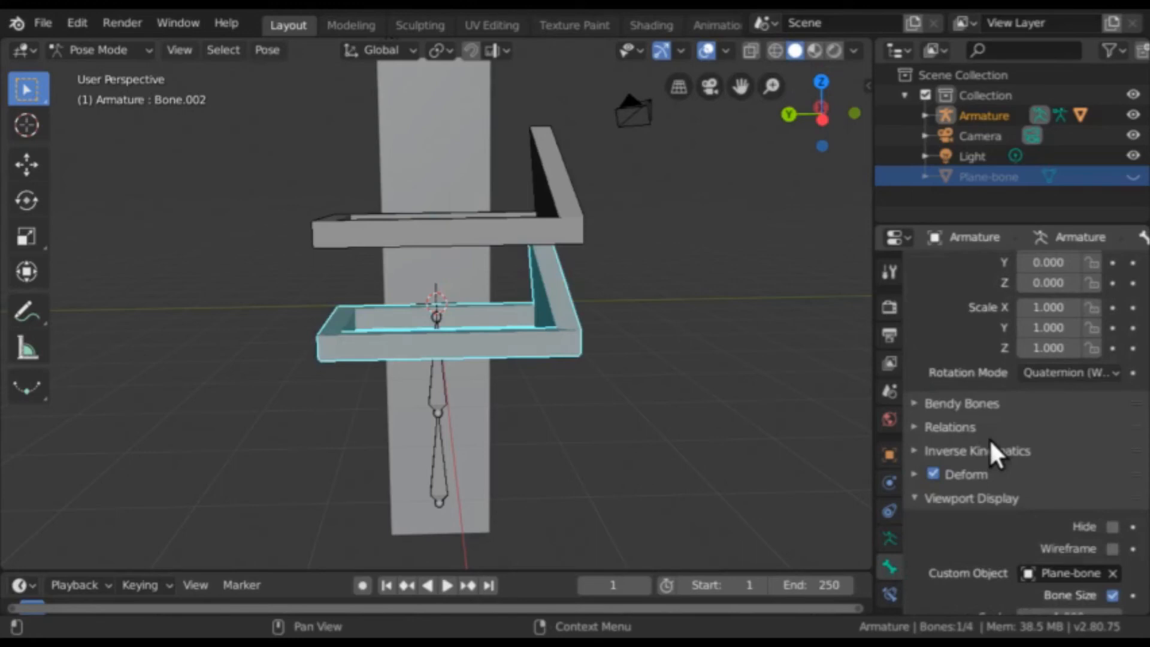
# - Set the custom shape scale of the second-highest bone to 0.800
pyautogui.moveTo(628, 439); pyautogui.dragTo(551, 445, button='middle')
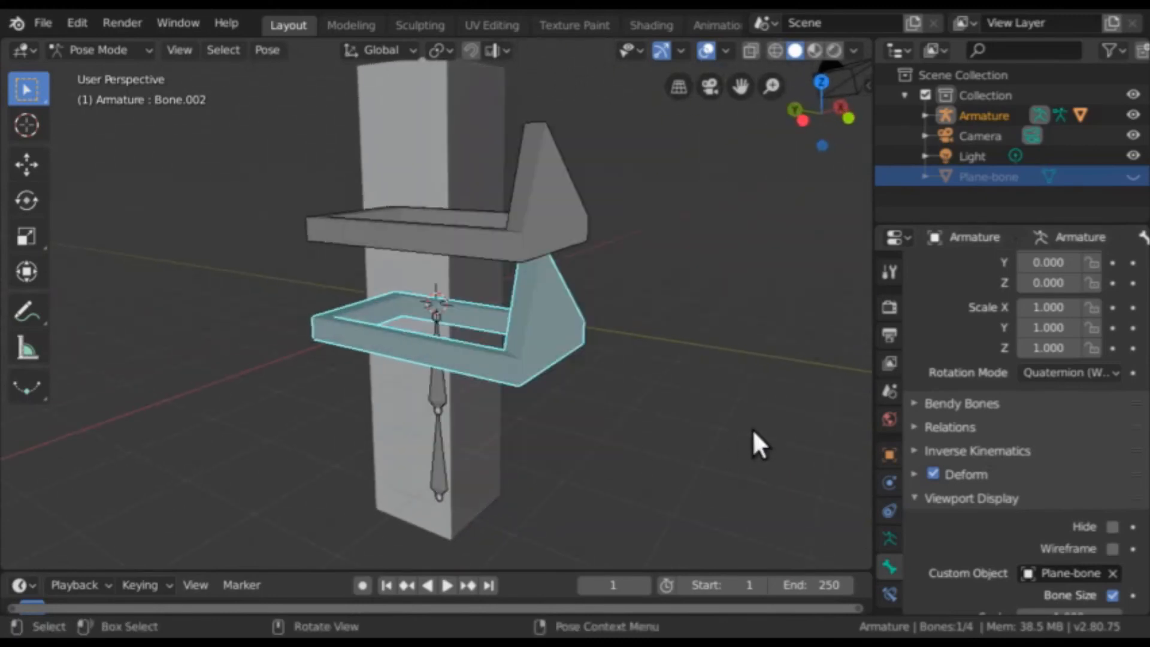
pyautogui.scroll(-3, 1001, 447)
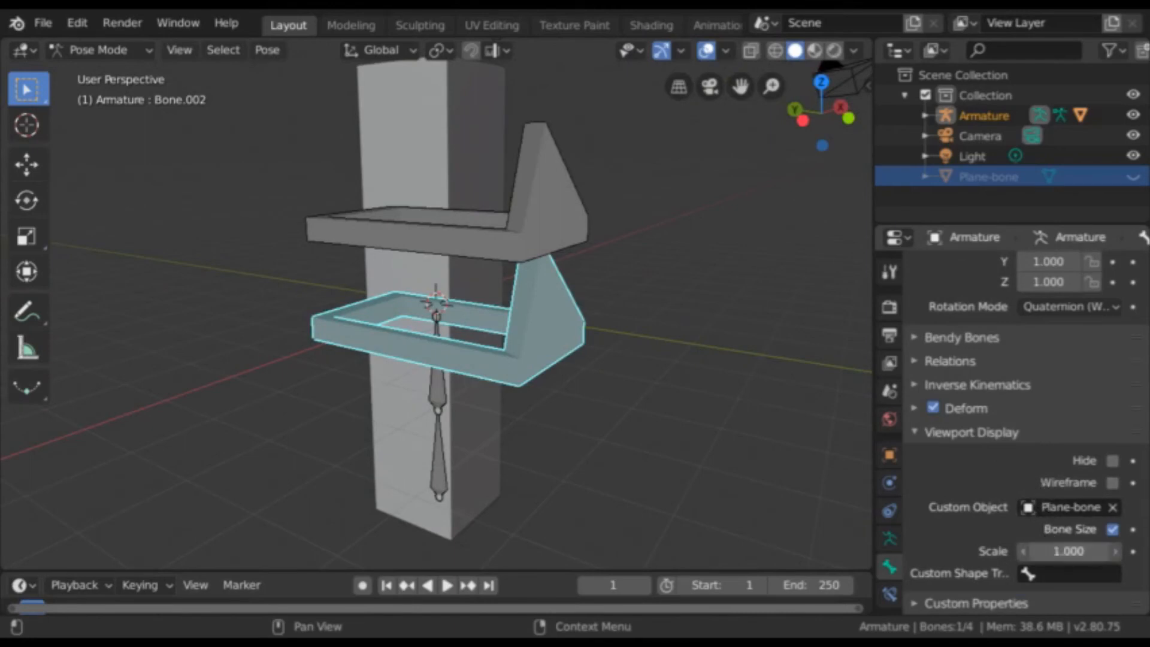
pyautogui.moveTo(1069, 552)
pyautogui.mouseDown()
pyautogui.moveTo(1097, 551)
pyautogui.moveTo(1011, 552)
pyautogui.moveTo(1062, 552)
pyautogui.mouseUp()
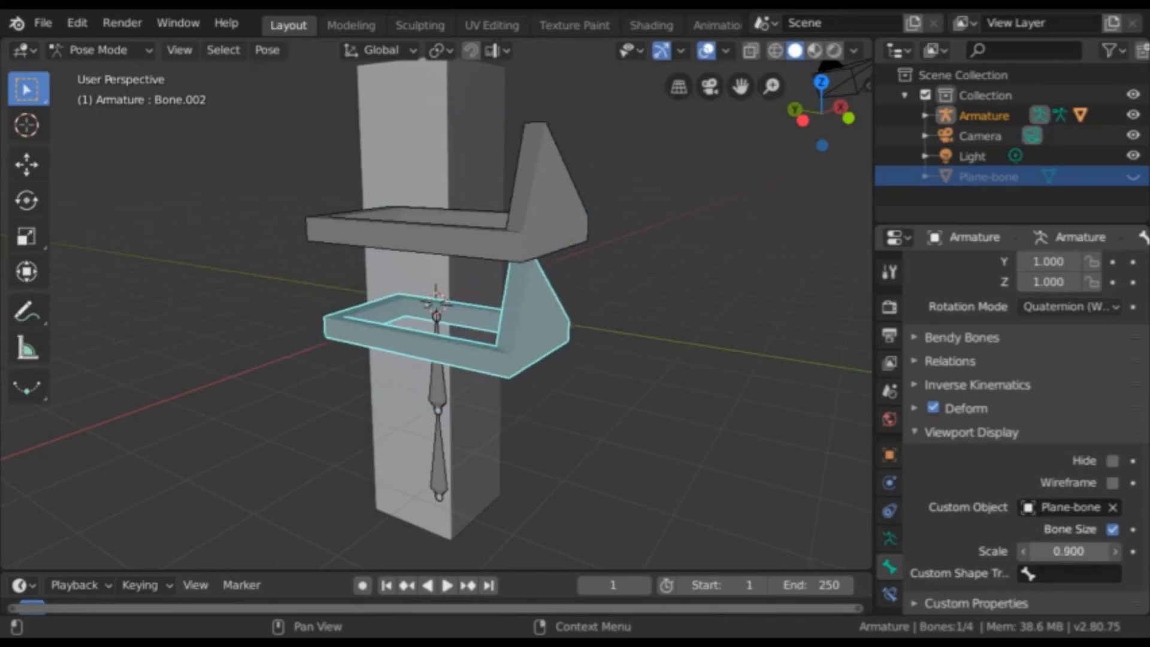
pyautogui.moveTo(1062, 552); pyautogui.dragTo(1054, 551)
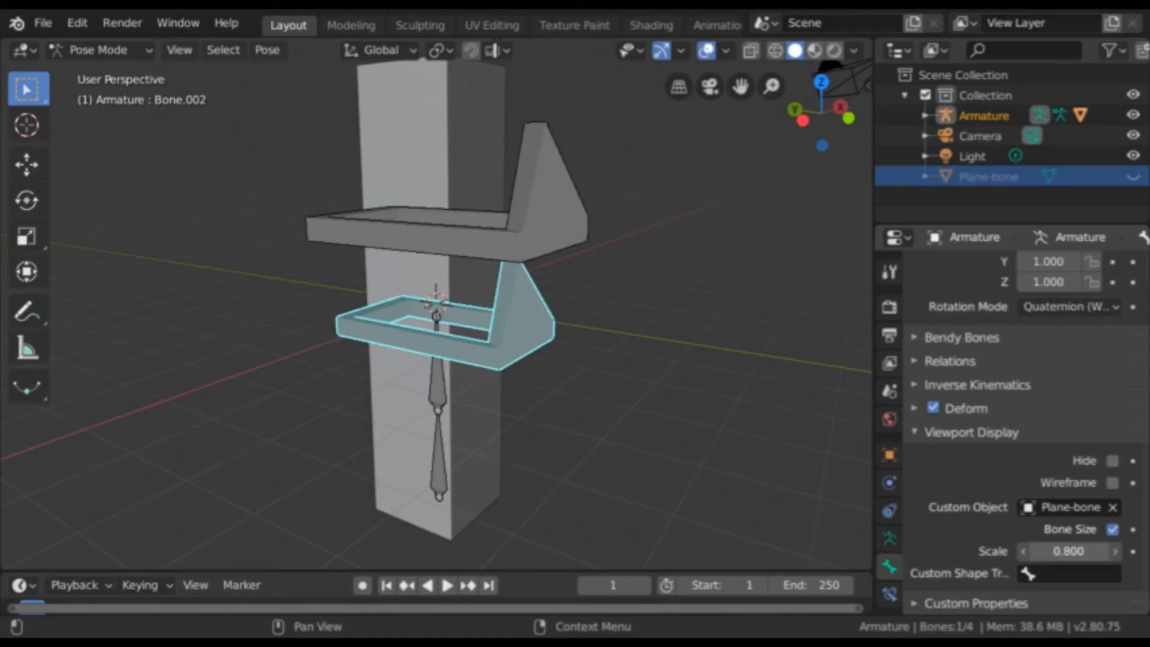
pyautogui.moveTo(1054, 551); pyautogui.dragTo(1055, 551)
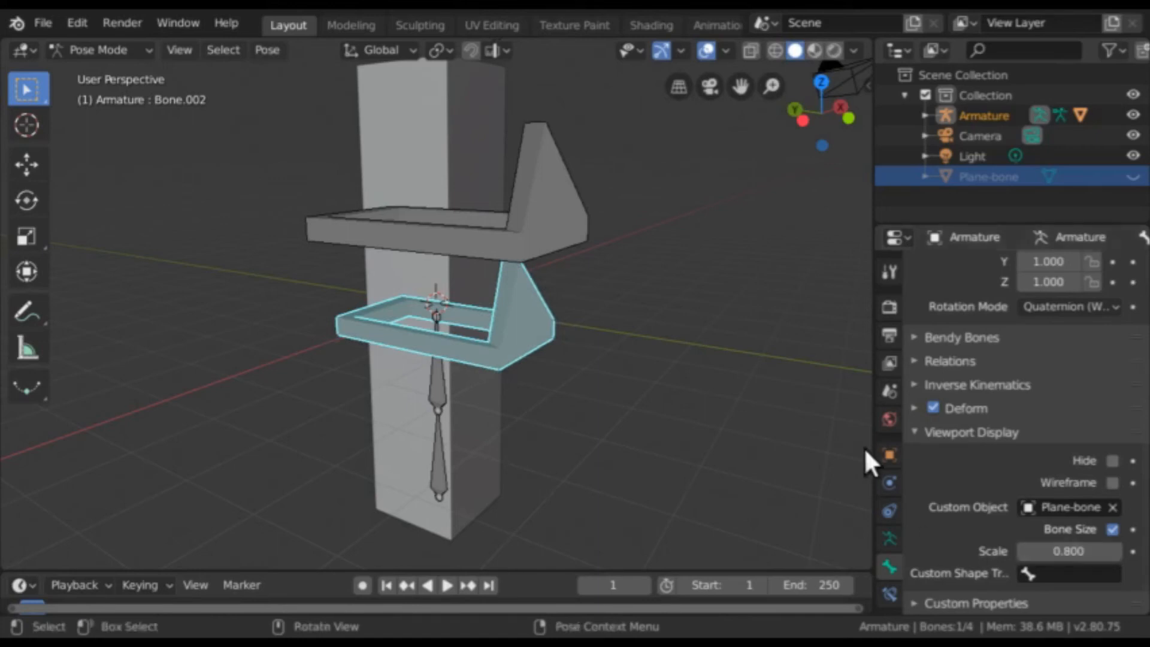
pyautogui.moveTo(623, 400); pyautogui.dragTo(683, 377, button='middle')
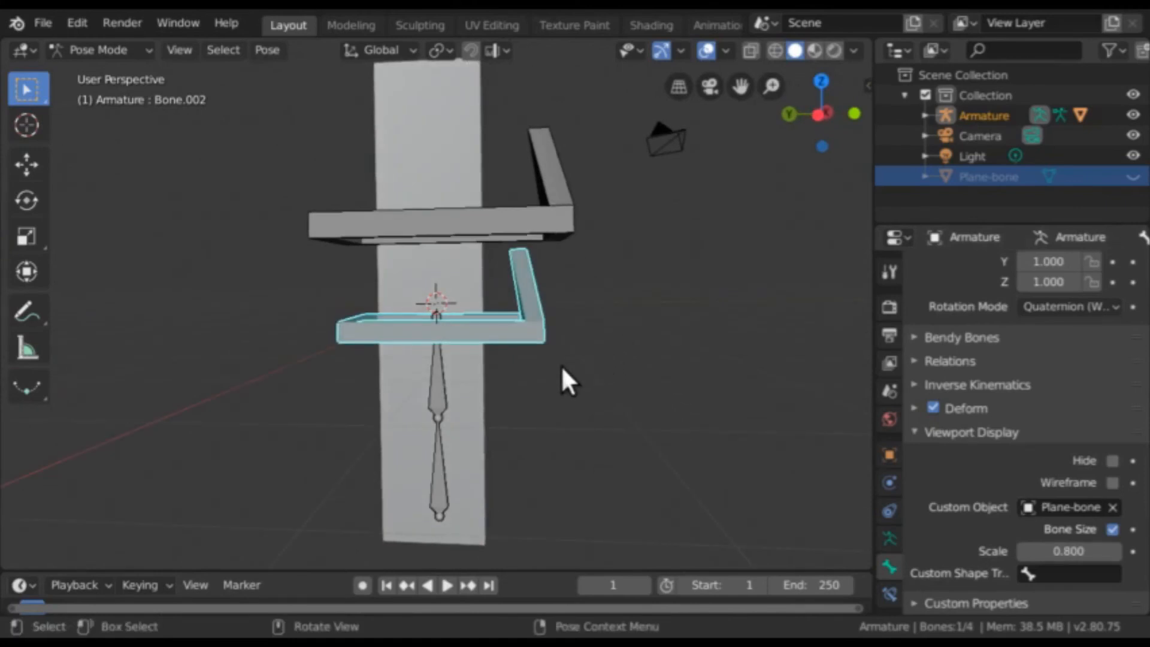
# - Assign Plane-bone as the custom object of the upper of the two plain bones and set its shape scale to 0.900
pyautogui.click(436, 408)
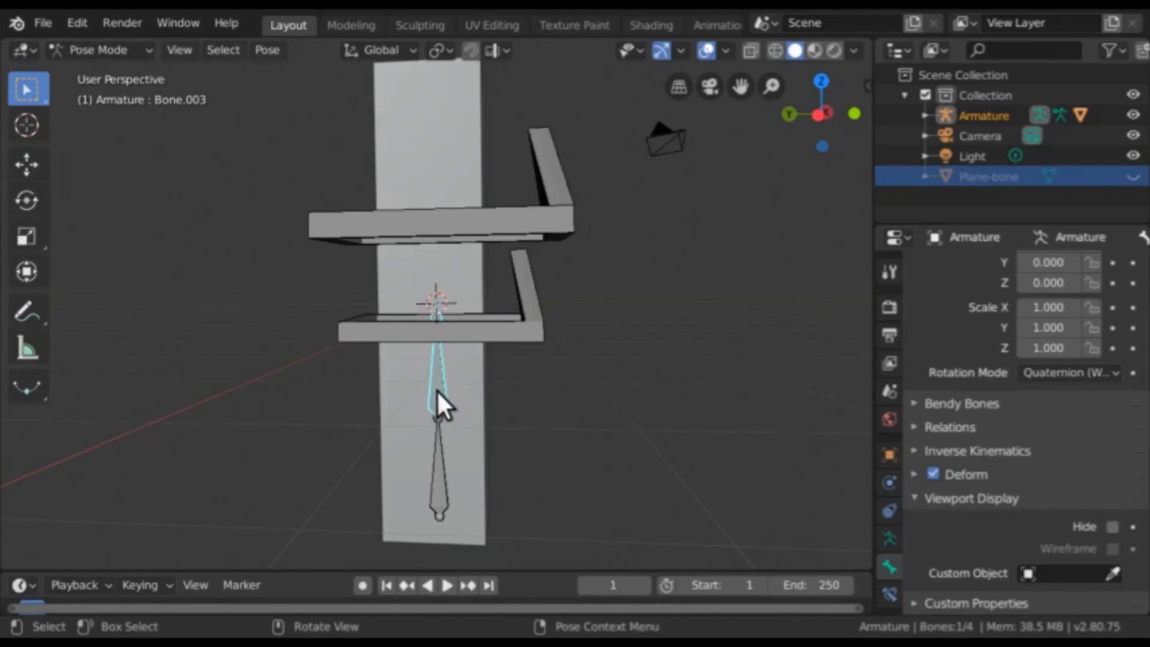
pyautogui.click(1073, 573)
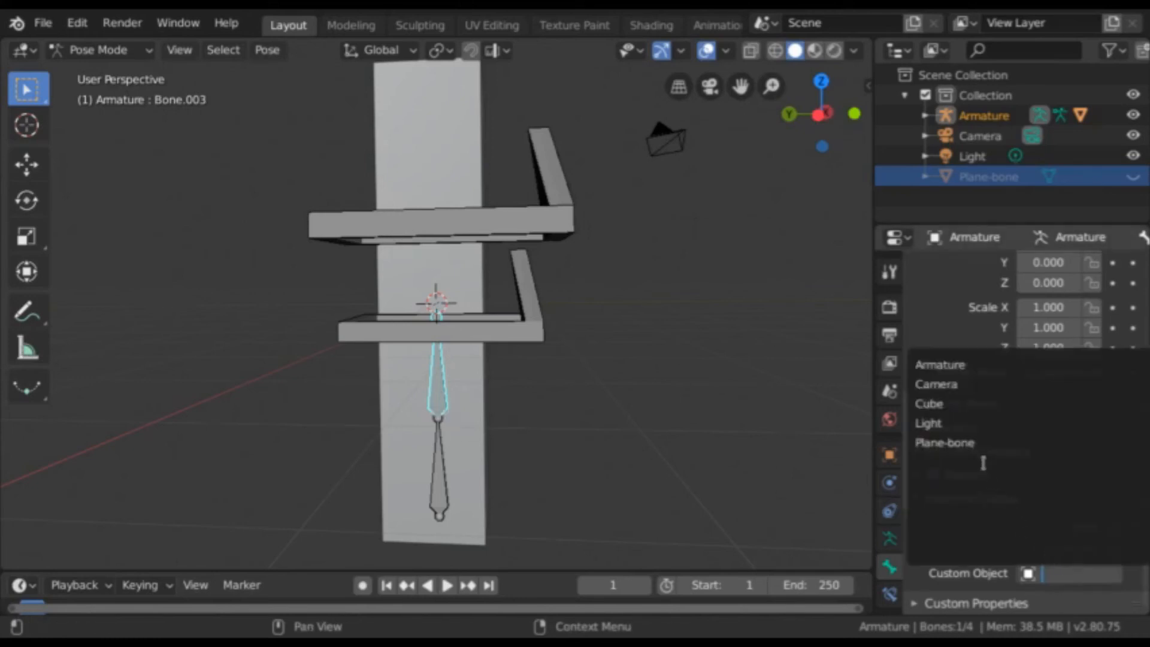
pyautogui.click(982, 445)
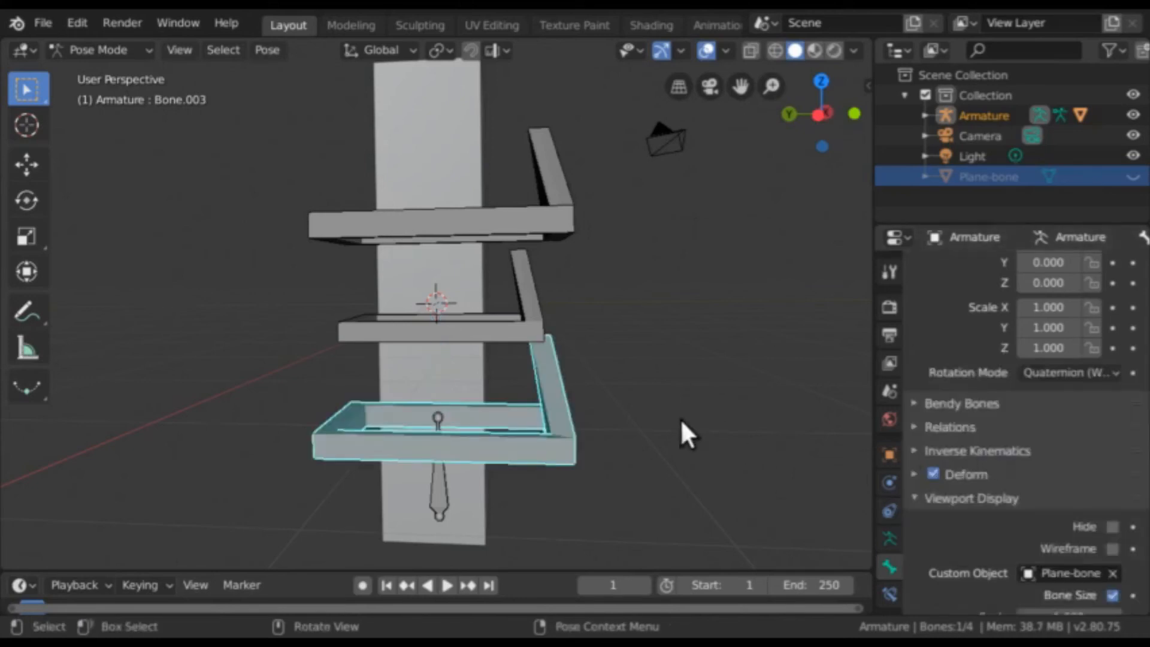
pyautogui.moveTo(681, 418)
pyautogui.mouseDown(button='middle')
pyautogui.moveTo(664, 416)
pyautogui.moveTo(702, 419)
pyautogui.mouseUp(button='middle')
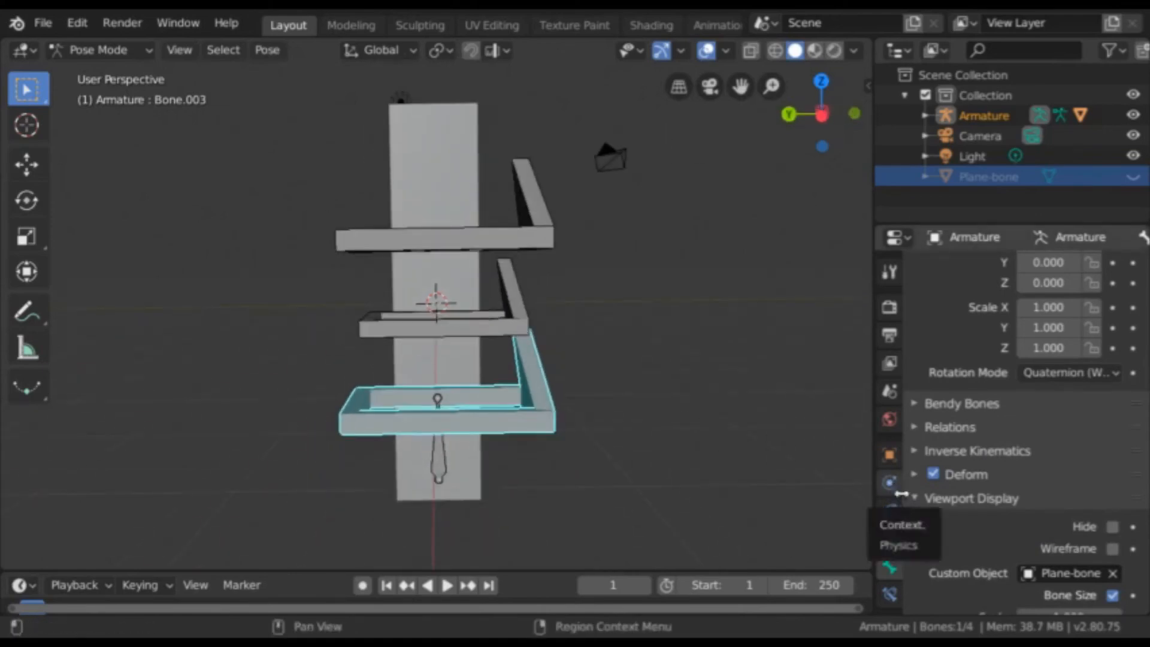
pyautogui.scroll(-3, 1002, 510)
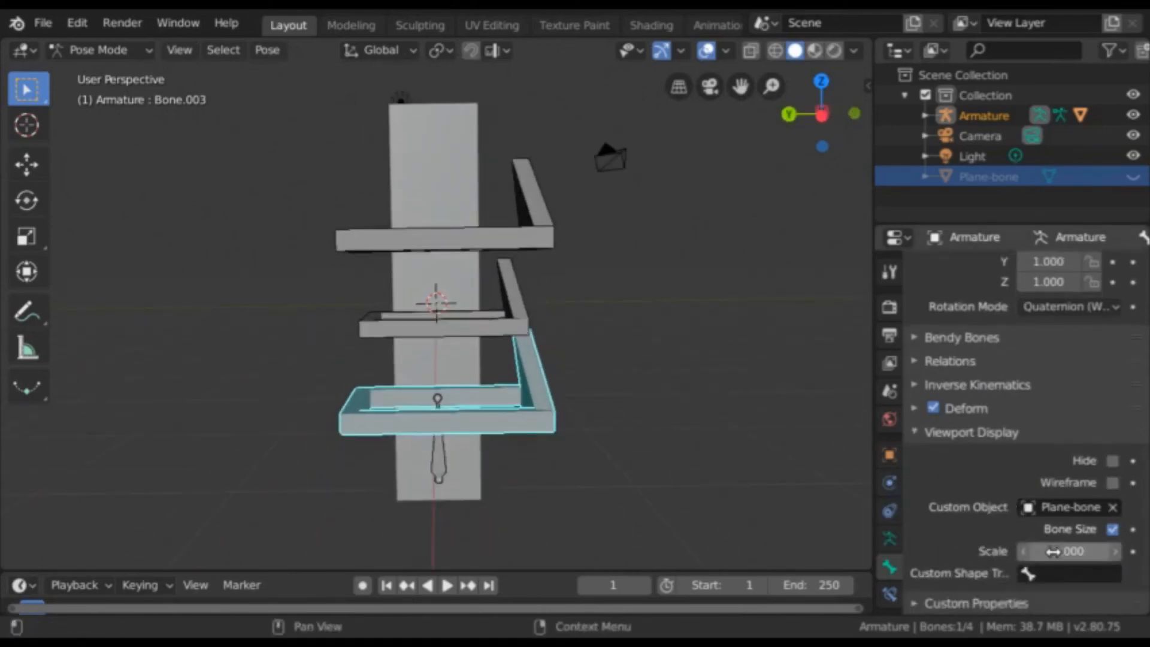
pyautogui.moveTo(1069, 551)
pyautogui.mouseDown()
pyautogui.moveTo(1019, 551)
pyautogui.moveTo(1079, 551)
pyautogui.moveTo(1060, 551)
pyautogui.mouseUp()
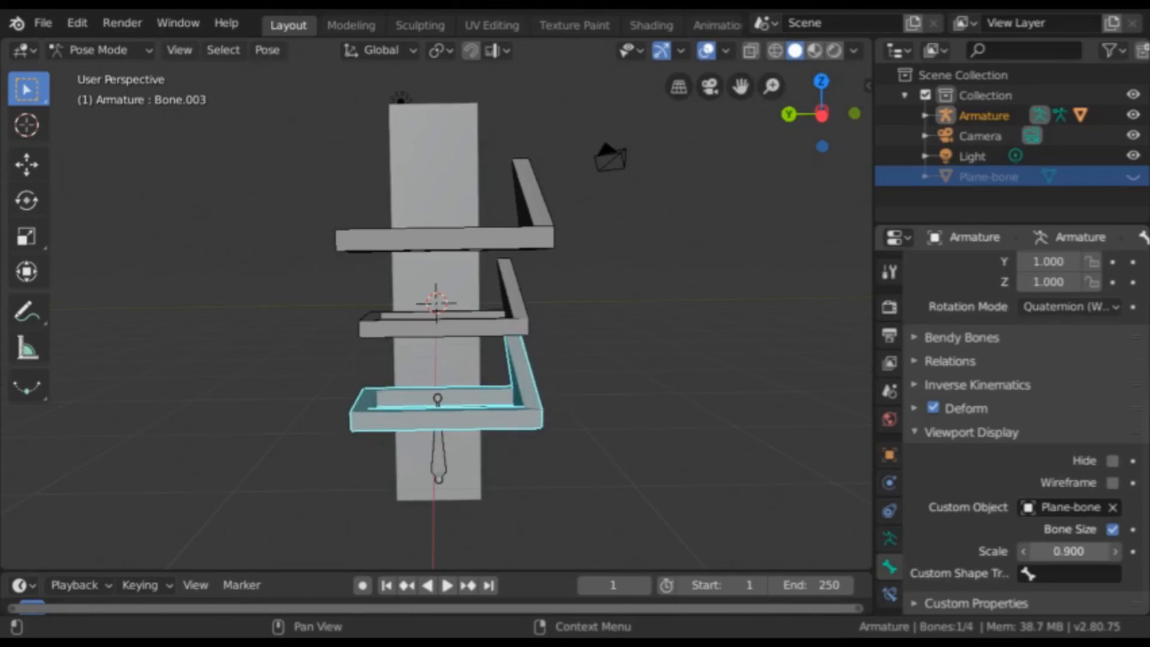
pyautogui.moveTo(790, 467); pyautogui.dragTo(761, 459, button='middle')
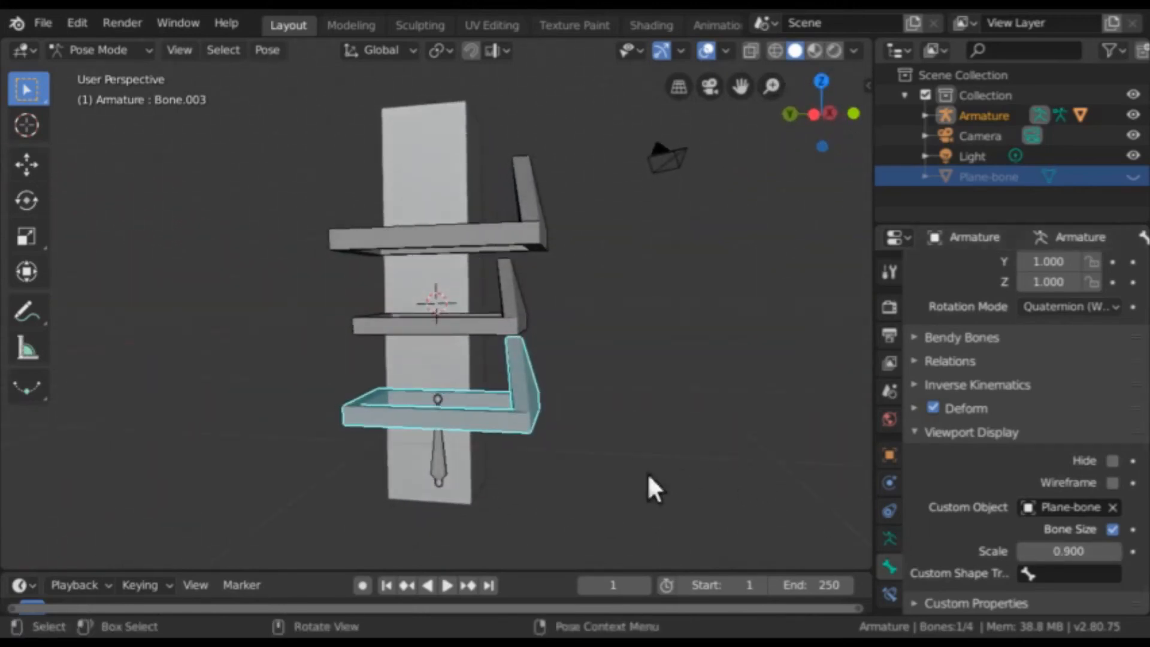
# - Assign Plane-bone as the custom object of the lowest bone and set its shape scale to 1.500
pyautogui.click(435, 471)
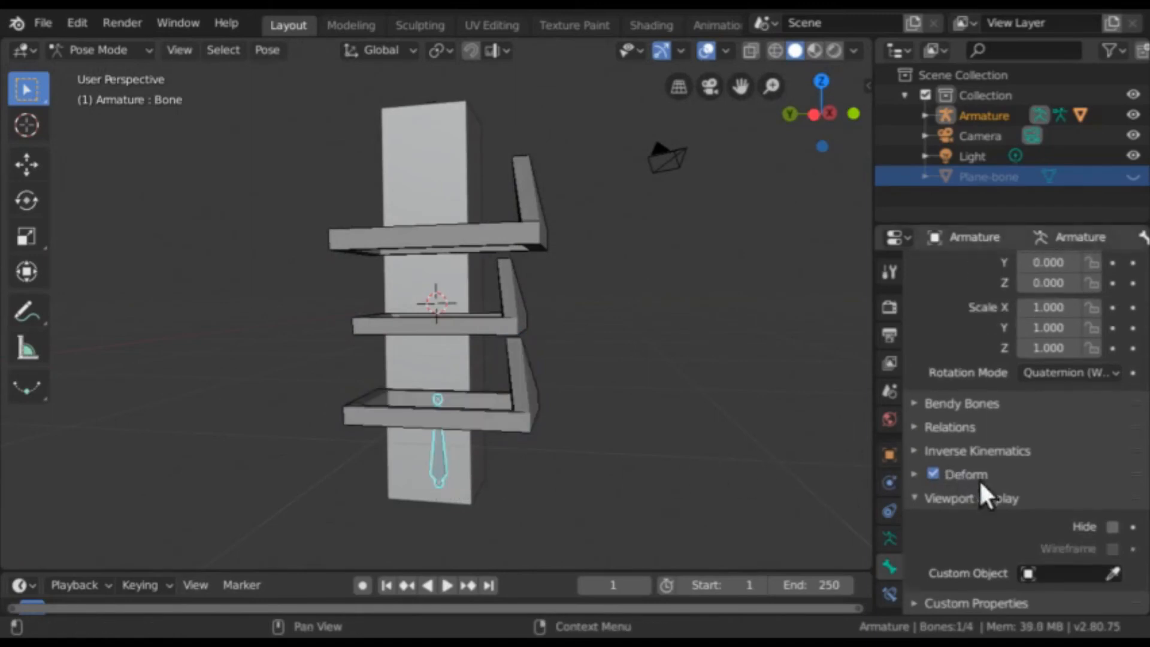
pyautogui.click(1056, 567)
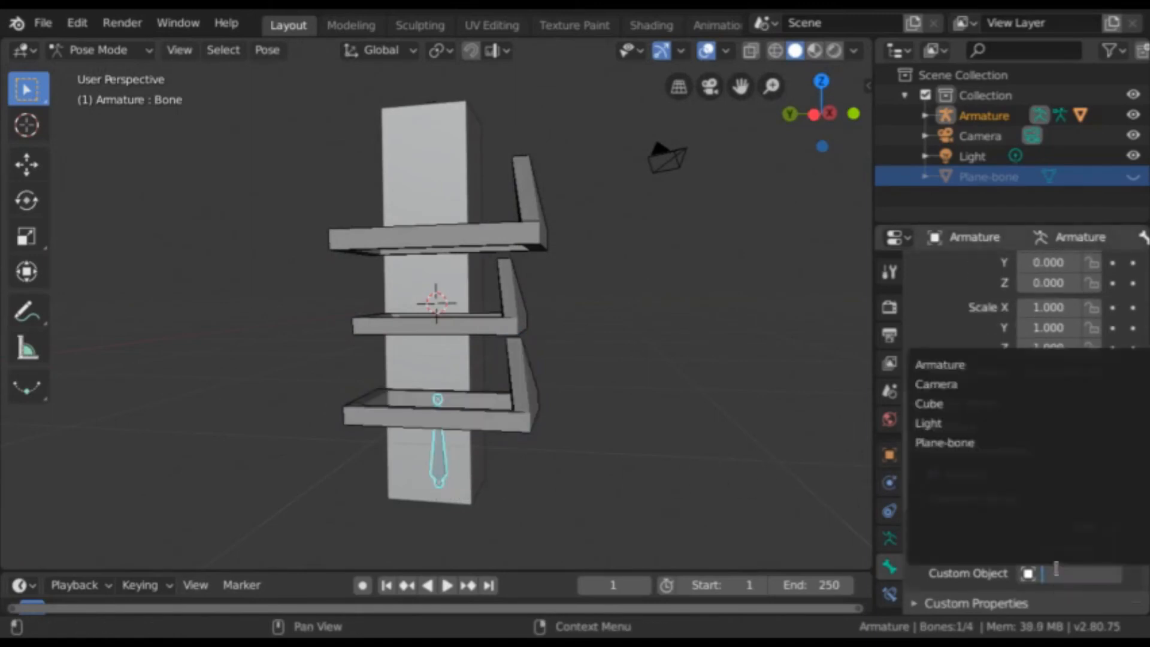
pyautogui.click(963, 443)
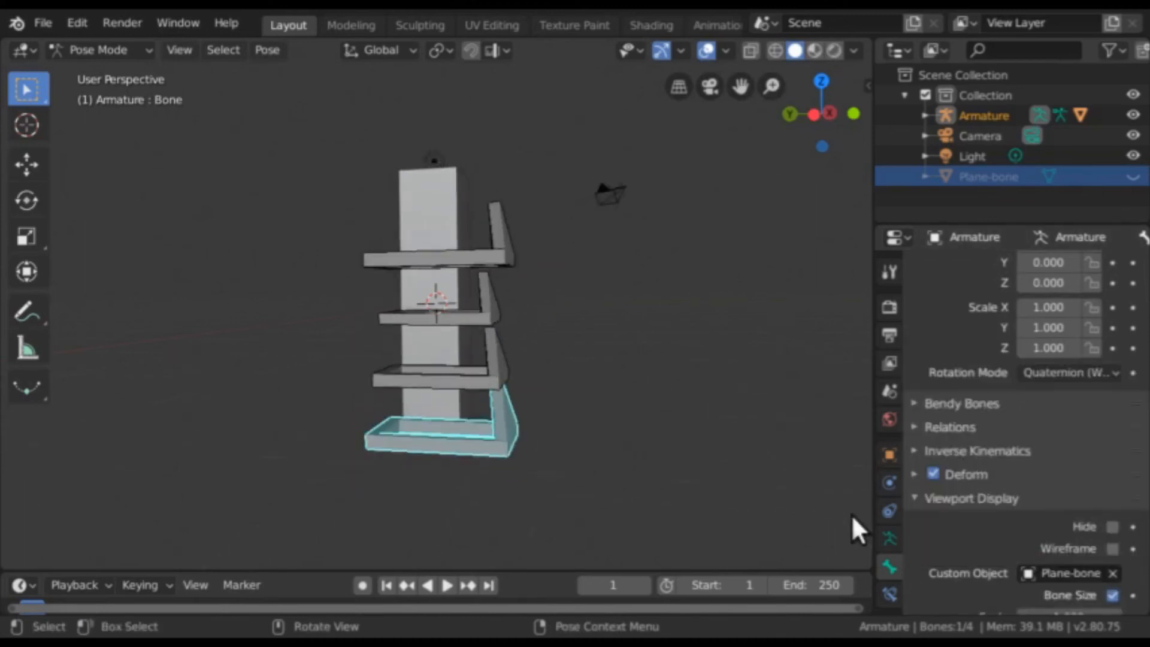
pyautogui.scroll(-3, 965, 506)
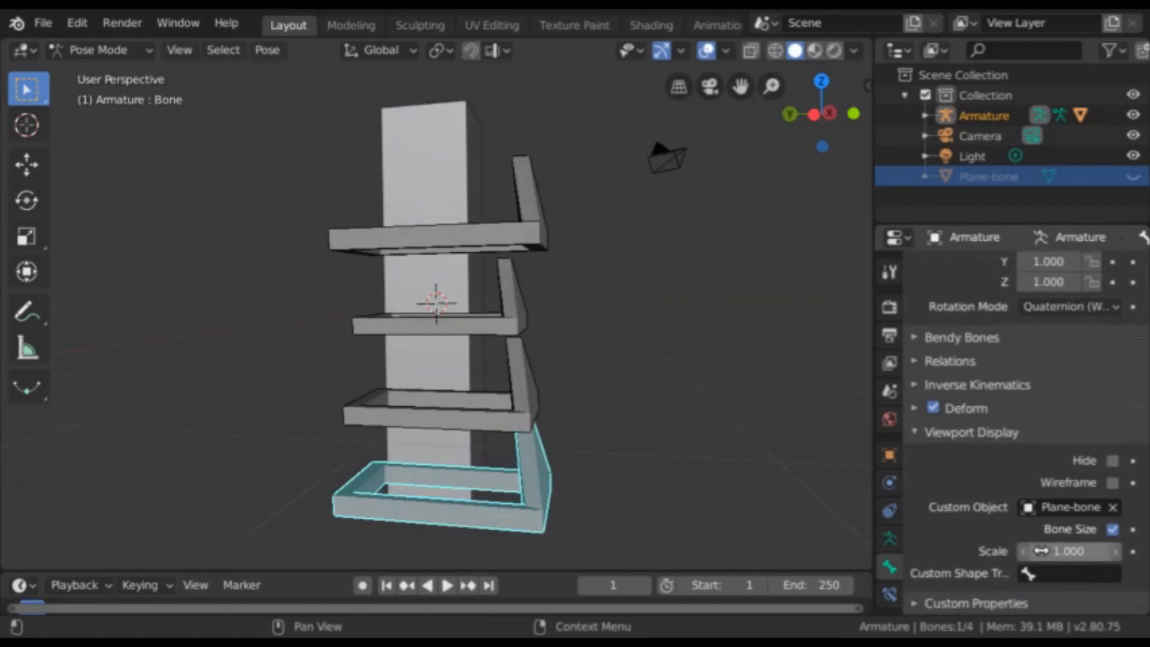
pyautogui.moveTo(1069, 551); pyautogui.dragTo(1103, 551)
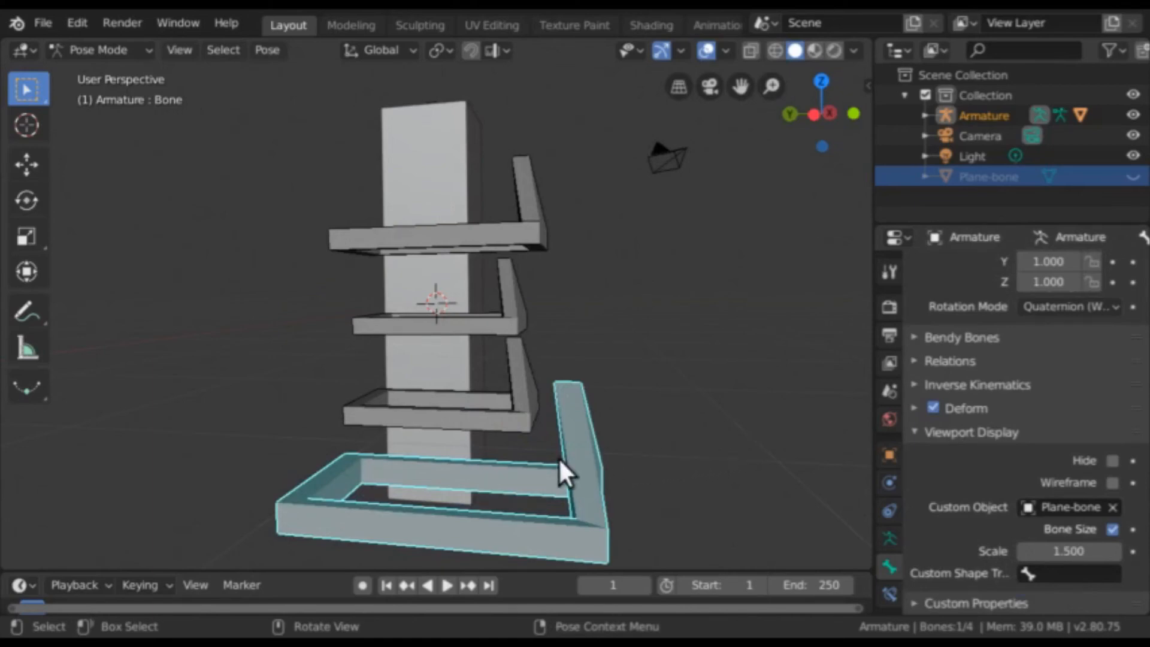
# - Rotate the lowest bone about -17.4° in the view, and the bone directly above it about 20.9°
pyautogui.press('r')
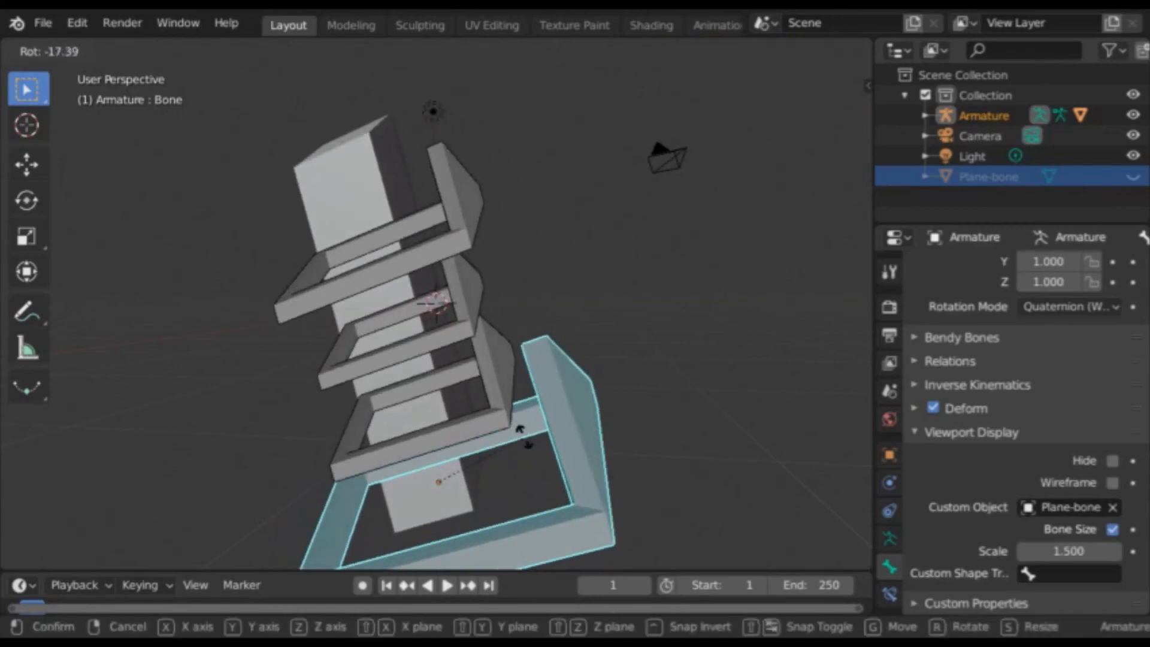
pyautogui.click(520, 429)
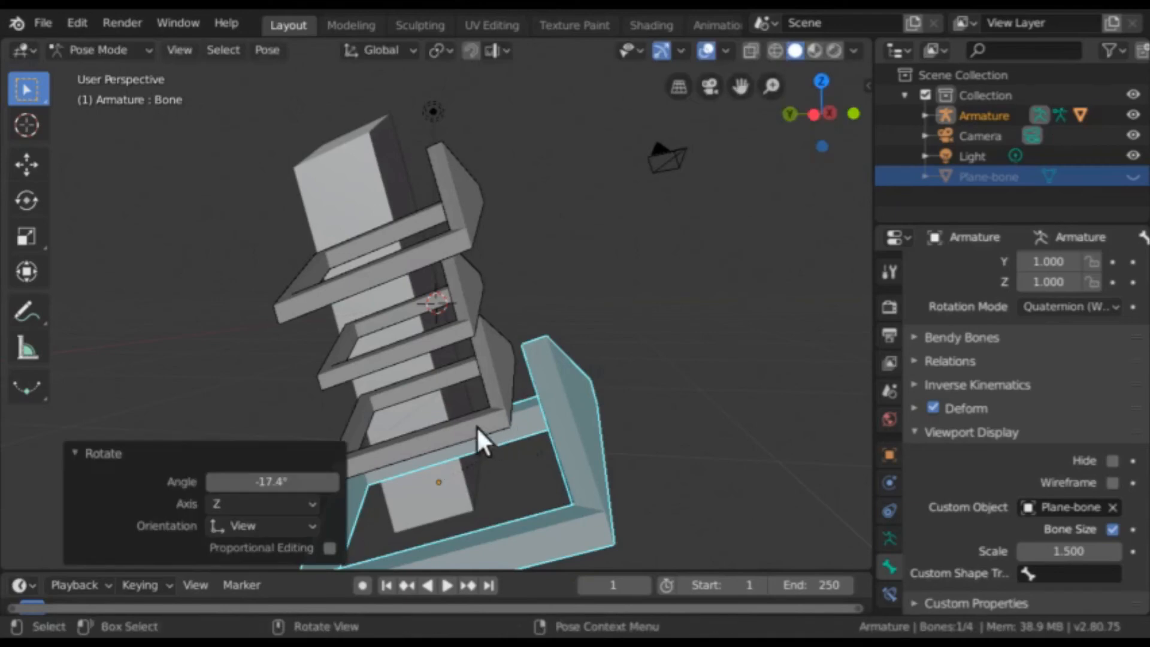
pyautogui.click(470, 419)
pyautogui.press('r')
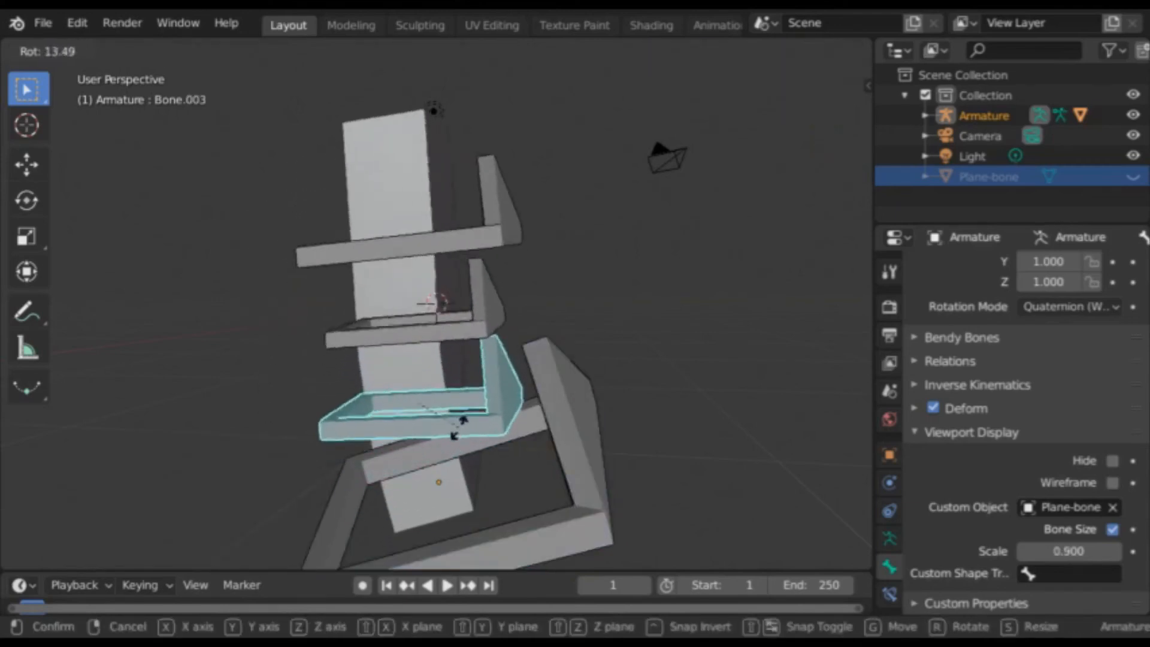
pyautogui.click(455, 430)
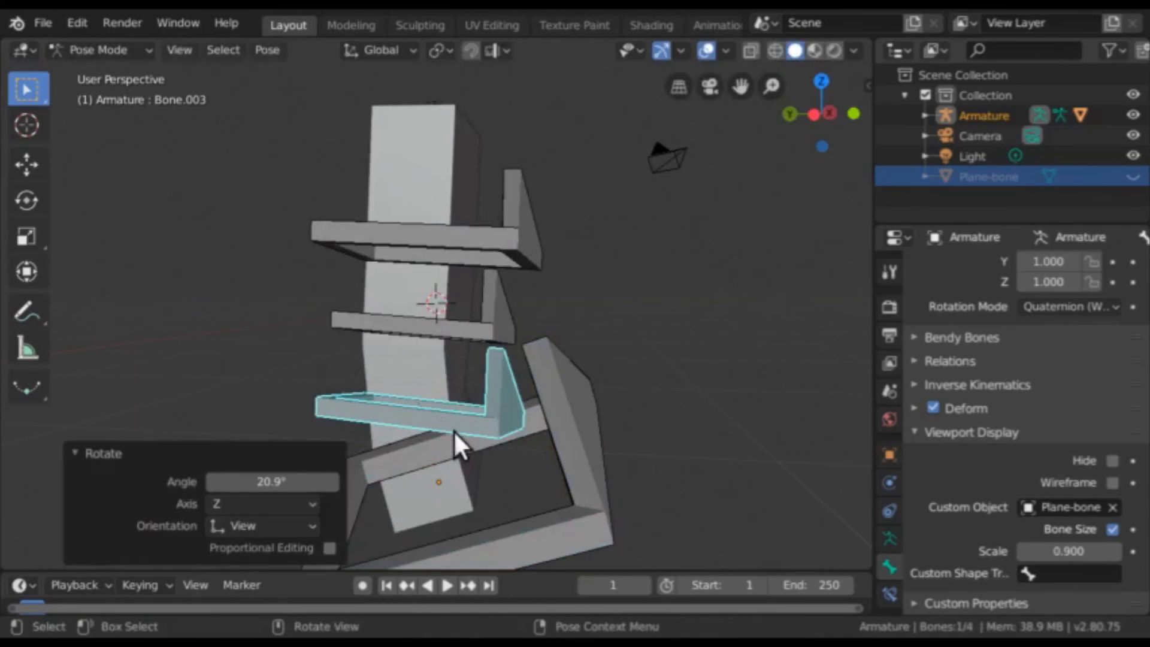
# - Rotate the second-highest bone about -23.2° in the view, and the topmost bone about 21.6°
pyautogui.click(451, 336)
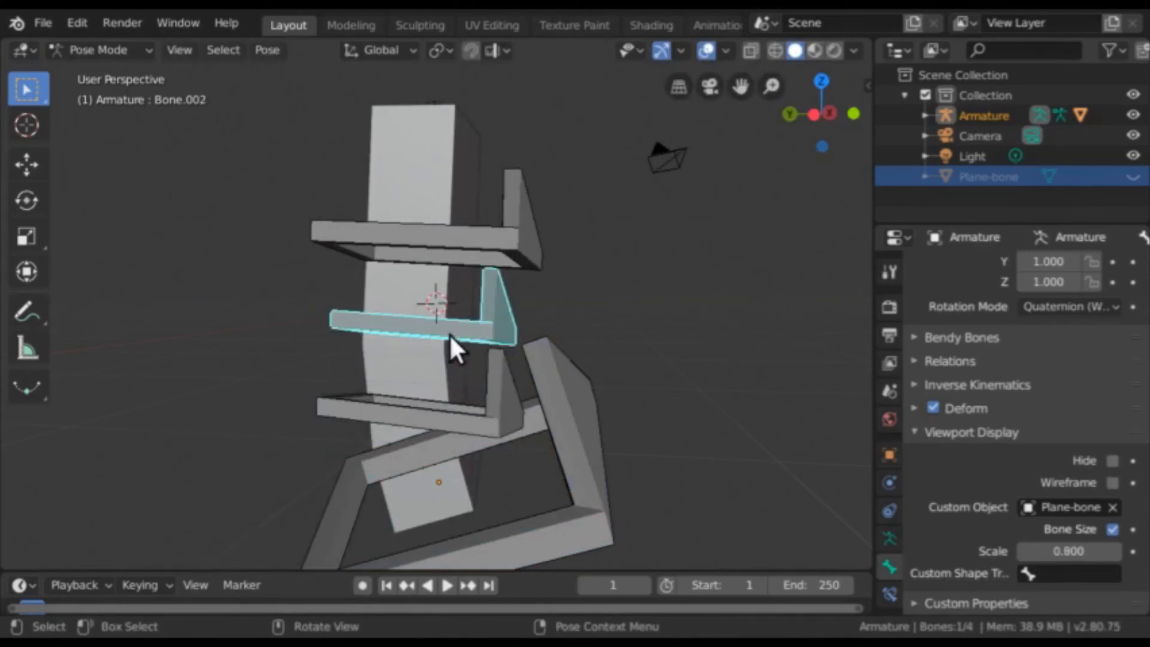
pyautogui.press('r')
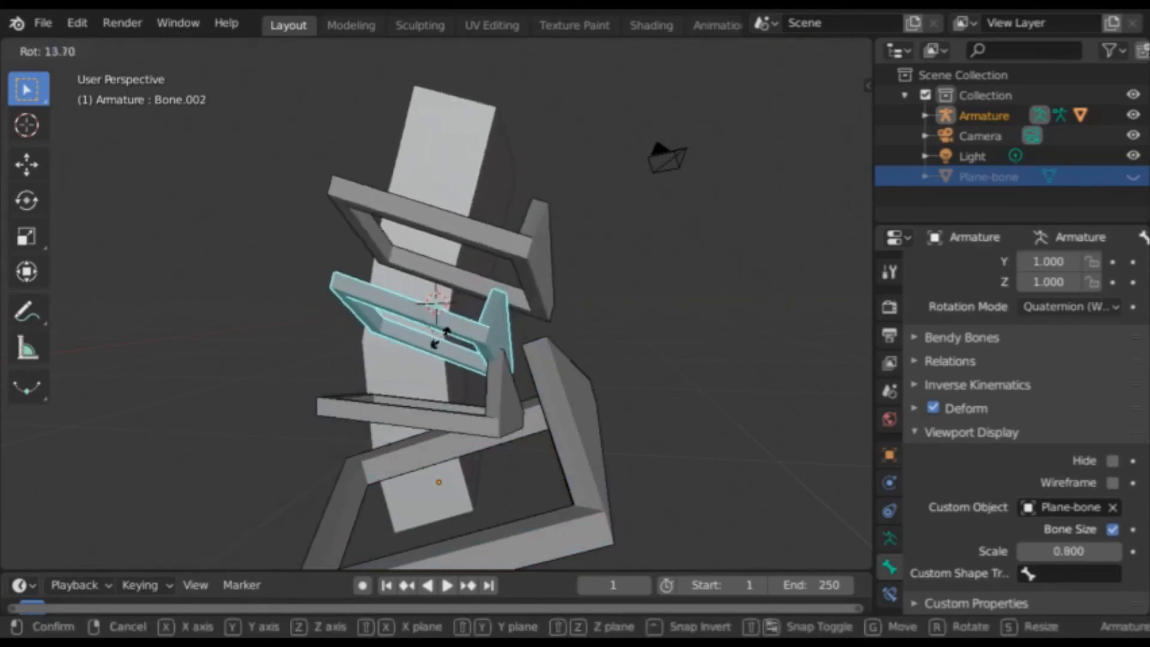
pyautogui.click(483, 325)
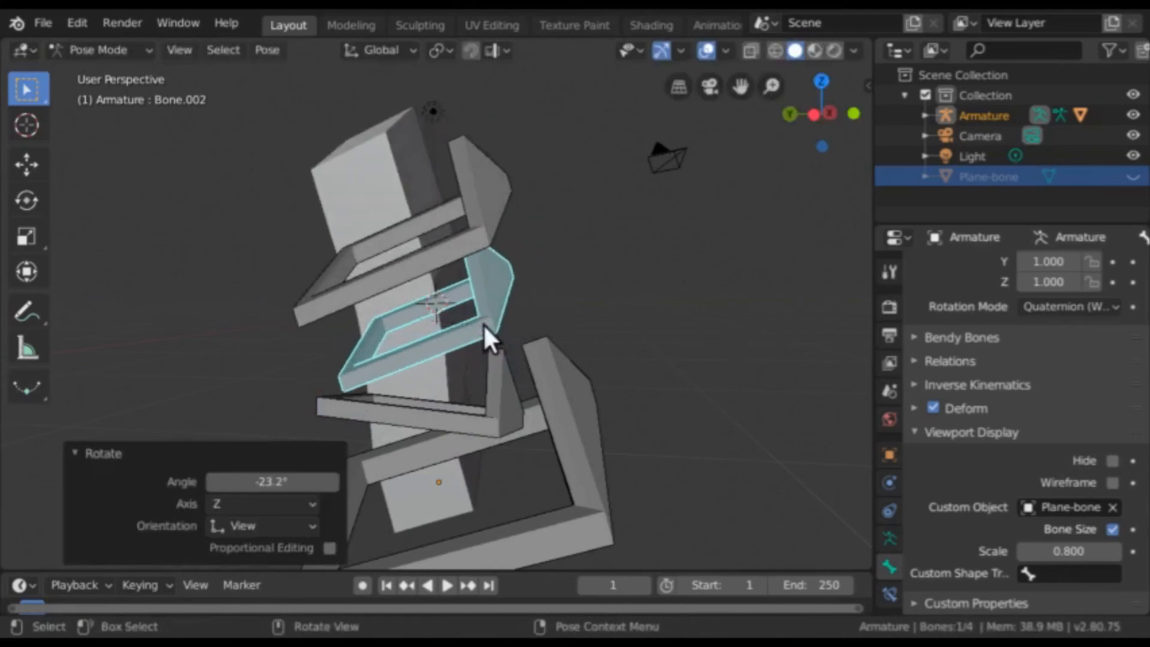
pyautogui.click(400, 271)
pyautogui.press('r')
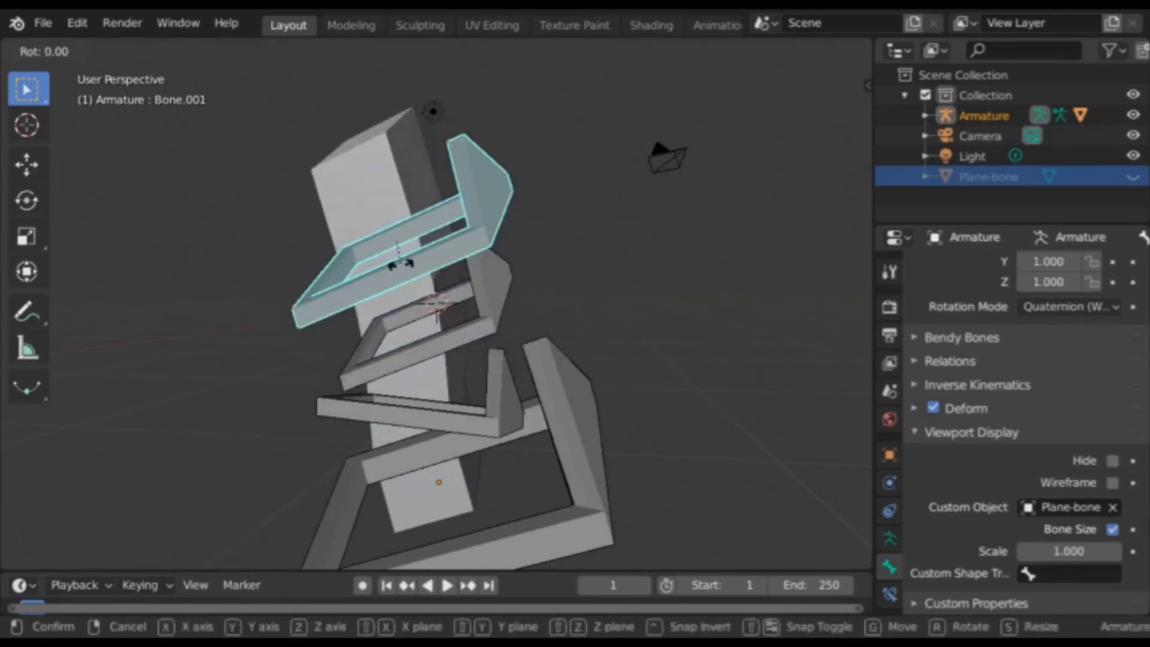
pyautogui.click(386, 292)
pyautogui.scroll(-2, 386, 291)
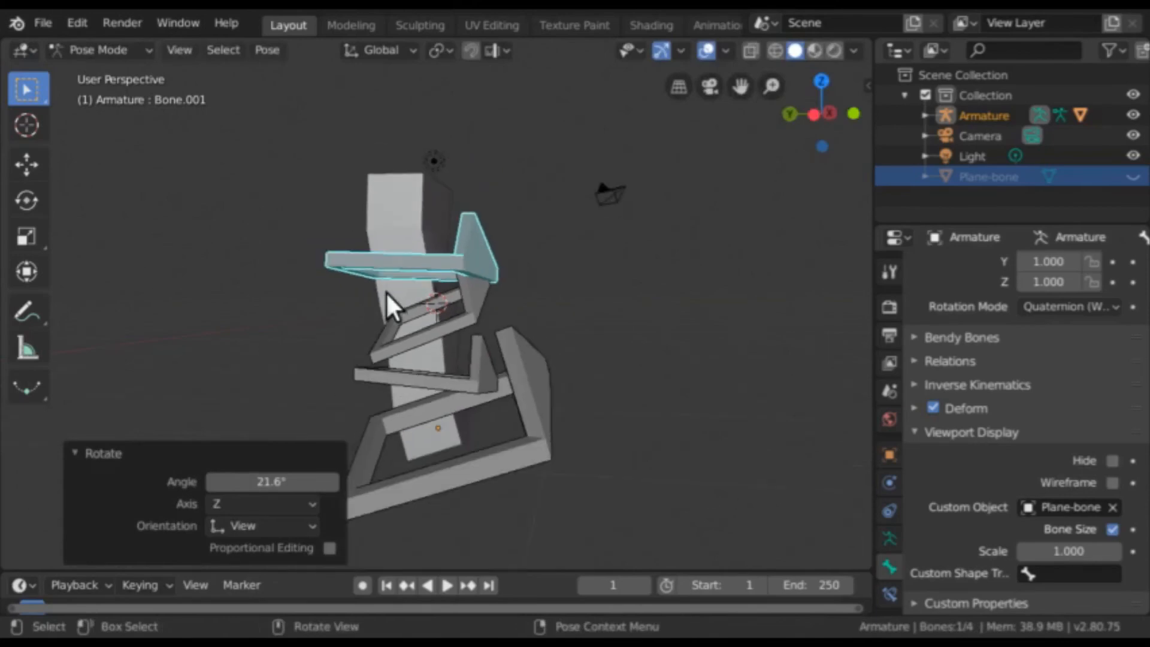
pyautogui.moveTo(386, 292); pyautogui.dragTo(507, 326, button='middle')
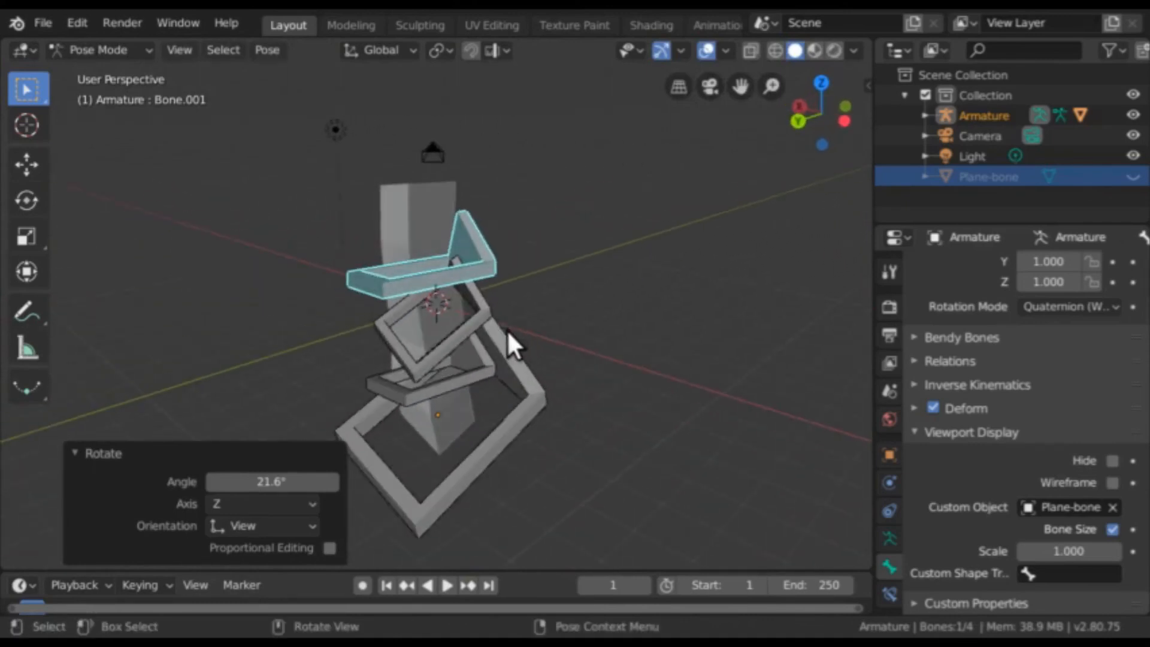
# - Clear the user transforms of the posed armature
pyautogui.rightClick(606, 269)
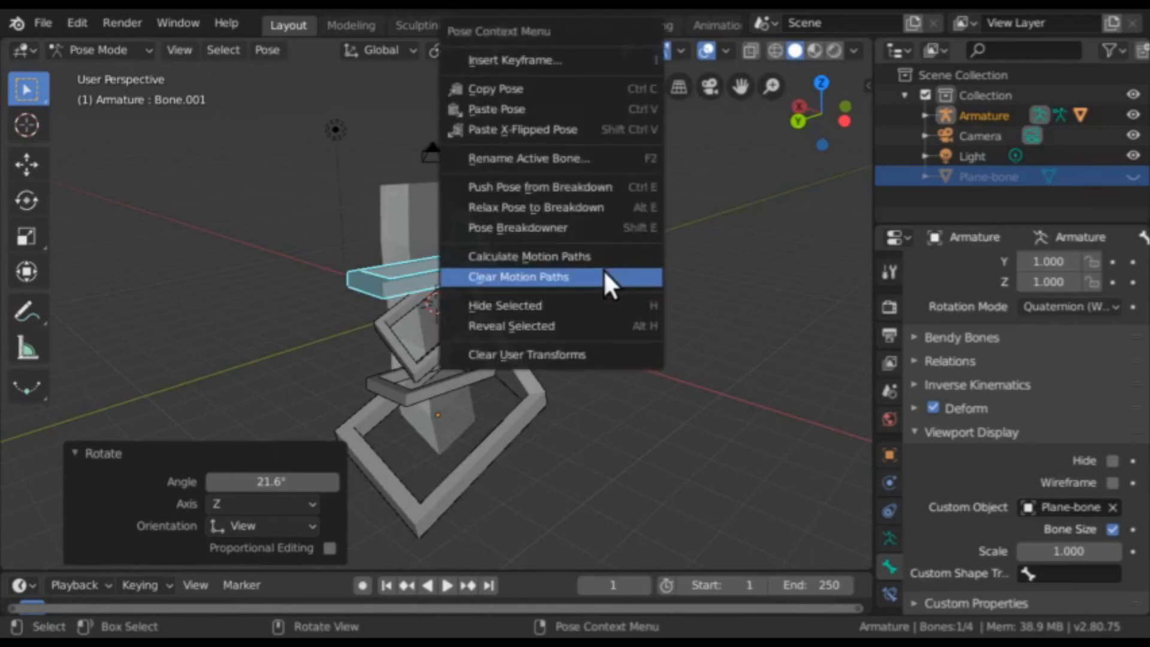
pyautogui.click(597, 354)
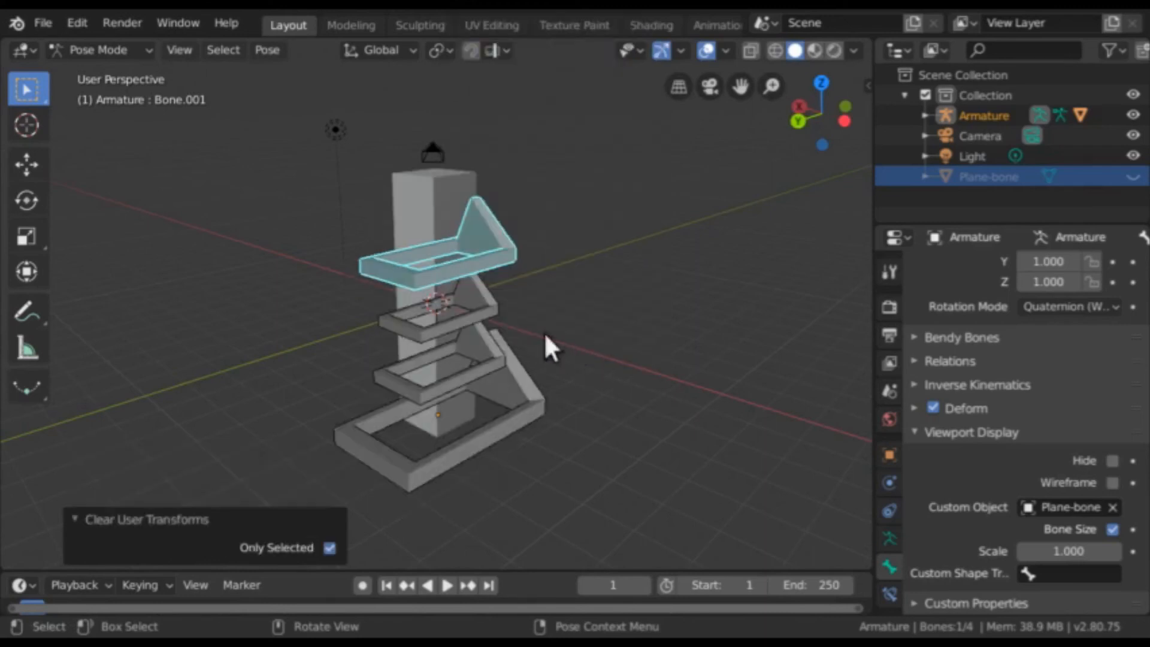
pyautogui.moveTo(691, 346); pyautogui.dragTo(647, 378, button='middle')
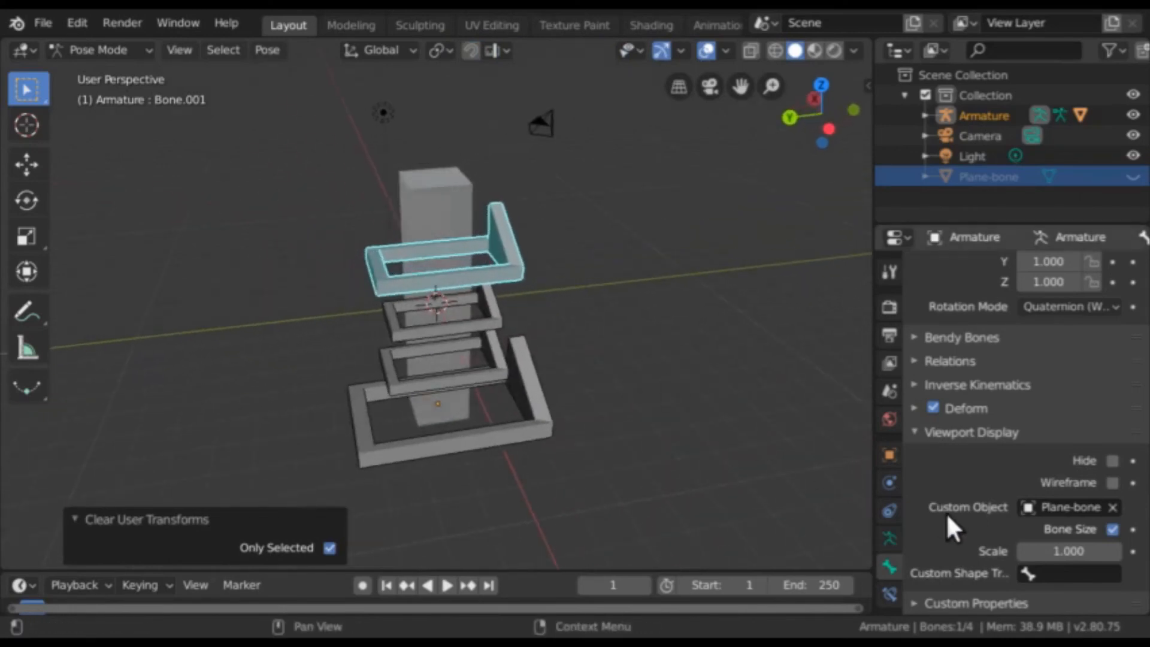
# - Reduce the topmost bone's custom shape scale to 0.500, then return it to 1.000
pyautogui.click(1026, 552)
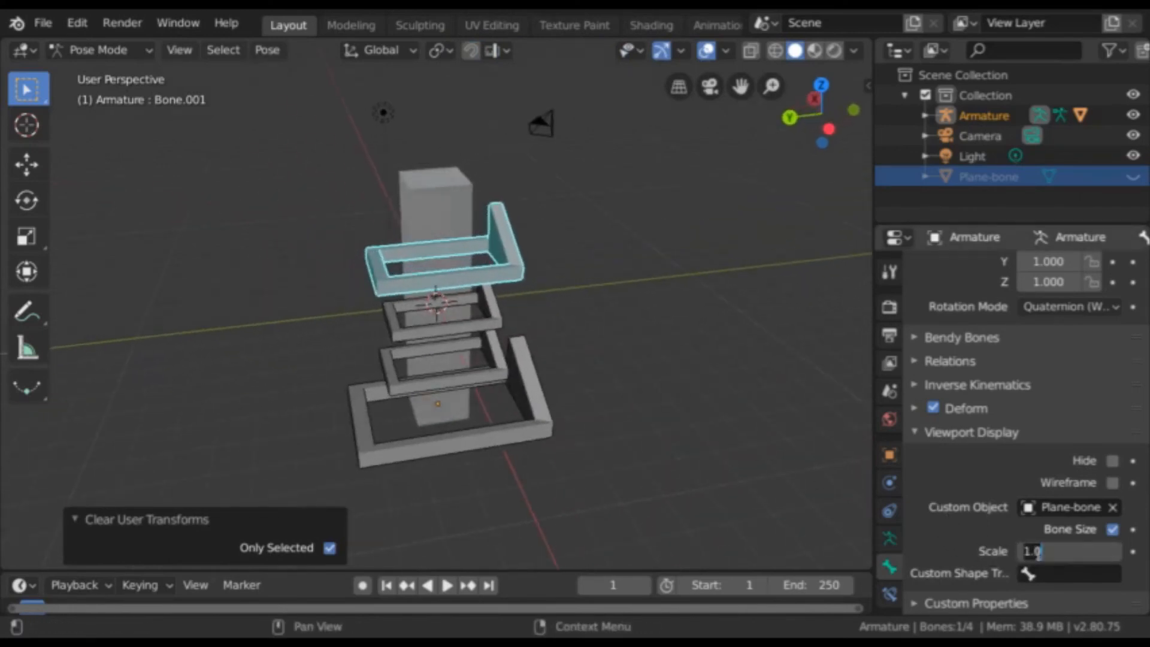
pyautogui.press('BackSpace')
pyautogui.press('Return')
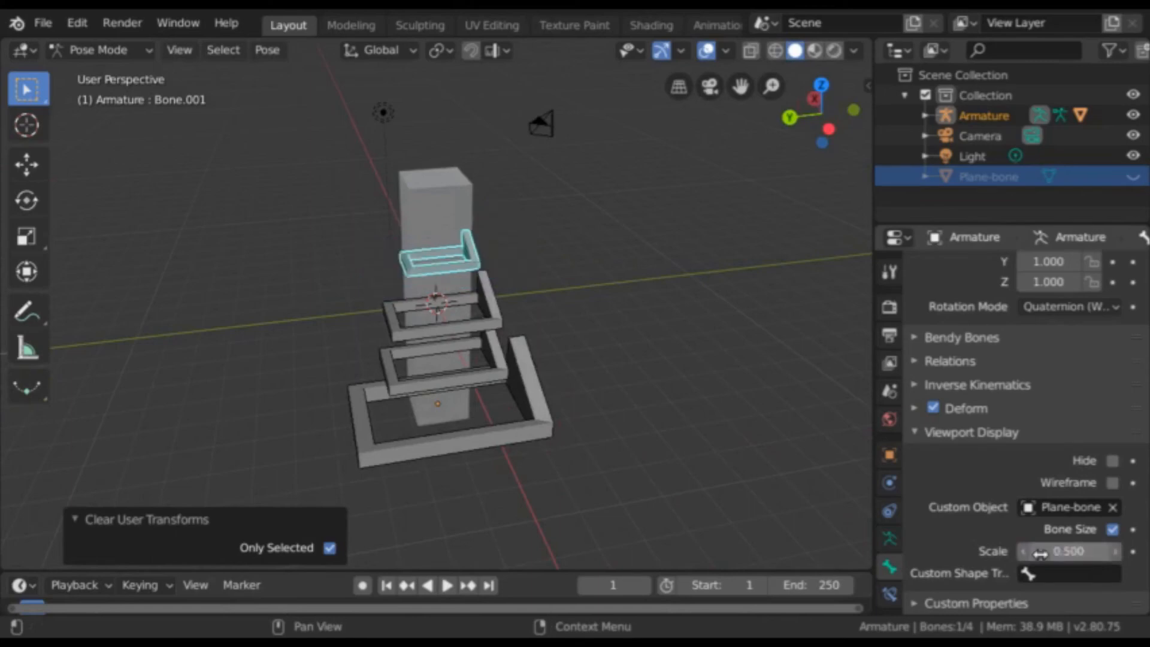
pyautogui.scroll(2, 631, 454)
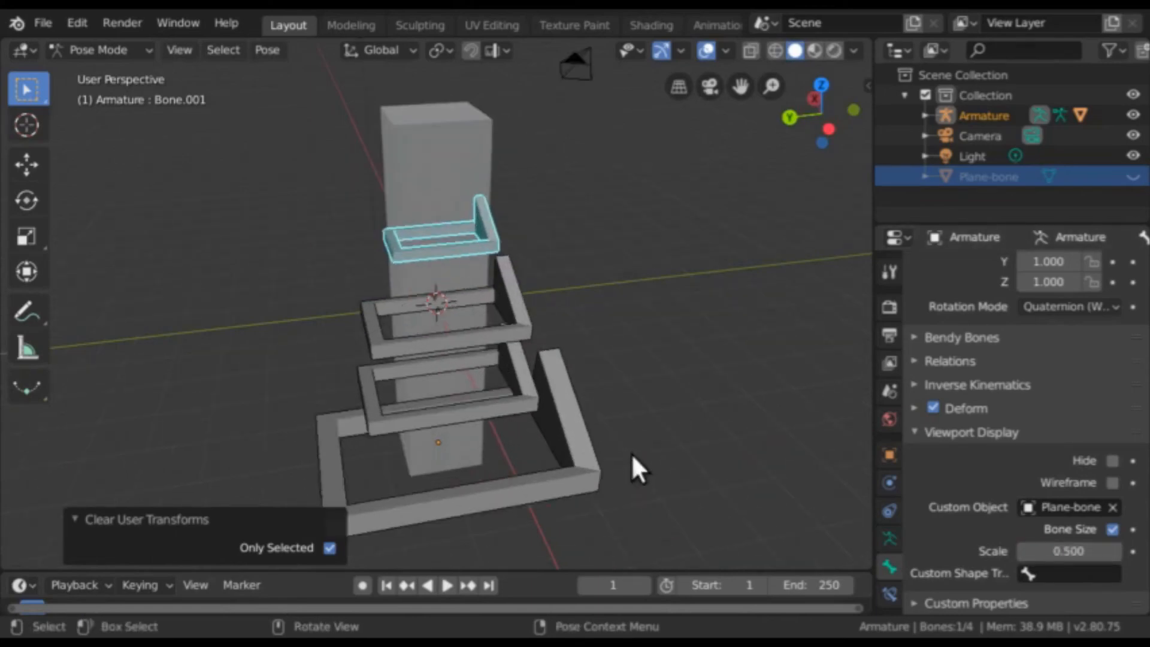
pyautogui.moveTo(1092, 553)
pyautogui.mouseDown()
pyautogui.moveTo(1132, 553)
pyautogui.moveTo(1078, 551)
pyautogui.mouseUp()
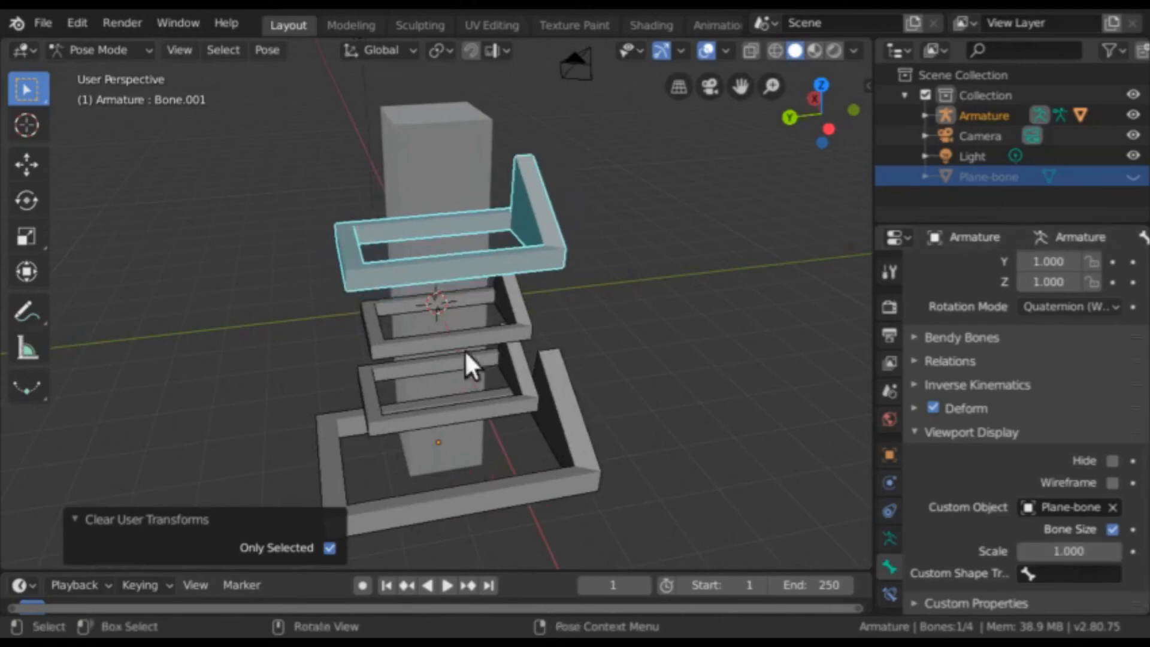
# - Set the second-highest bone's custom shape scale to 1.000
pyautogui.rightClick(448, 326)
pyautogui.click(617, 308)
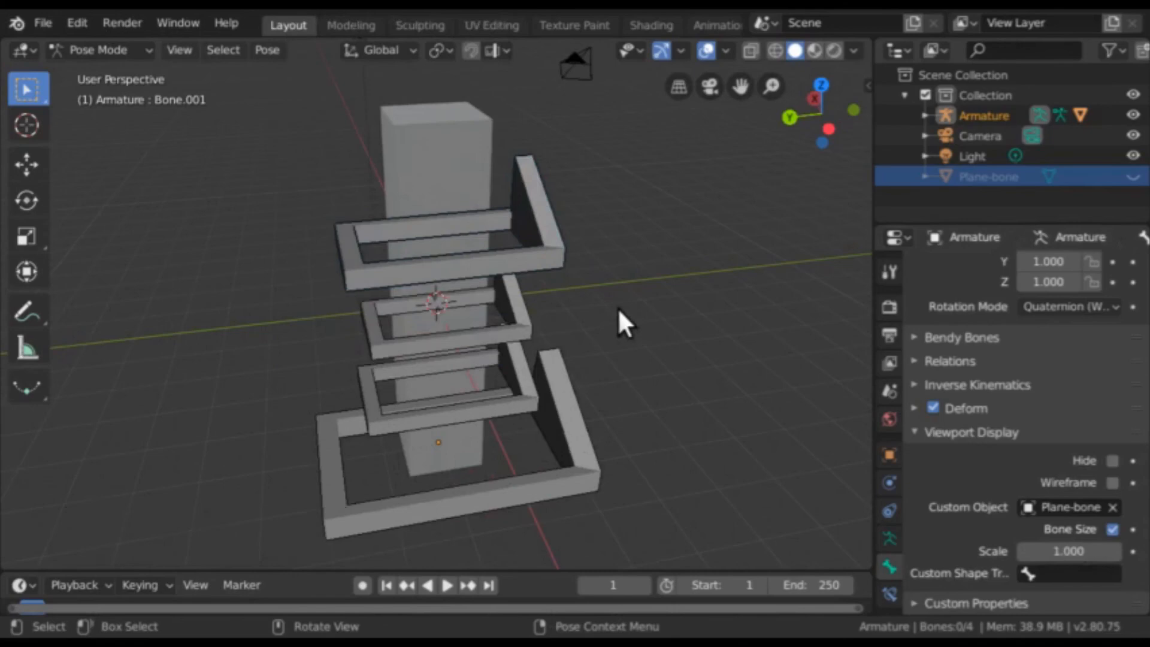
pyautogui.click(509, 329)
pyautogui.moveTo(1069, 551)
pyautogui.mouseDown()
pyautogui.moveTo(1045, 552)
pyautogui.moveTo(1069, 551)
pyautogui.mouseUp()
pyautogui.moveTo(894, 488); pyautogui.dragTo(571, 423, button='middle')
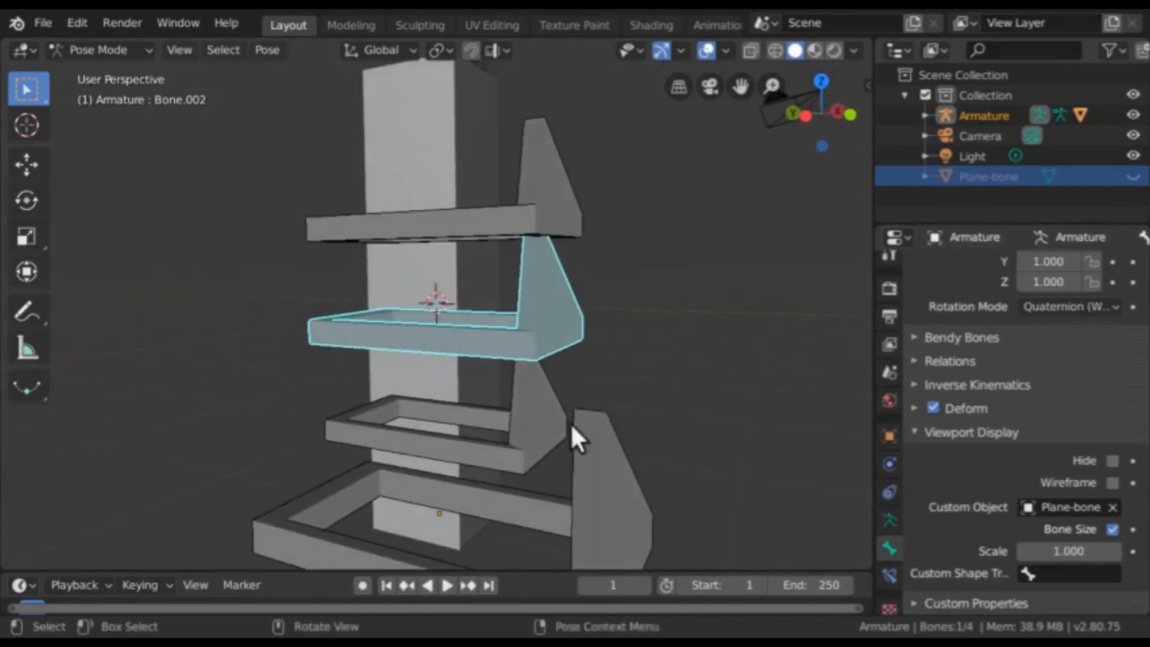
# - Set the custom shape scale of the bone directly above the lowest one to 1.000
pyautogui.click(541, 430)
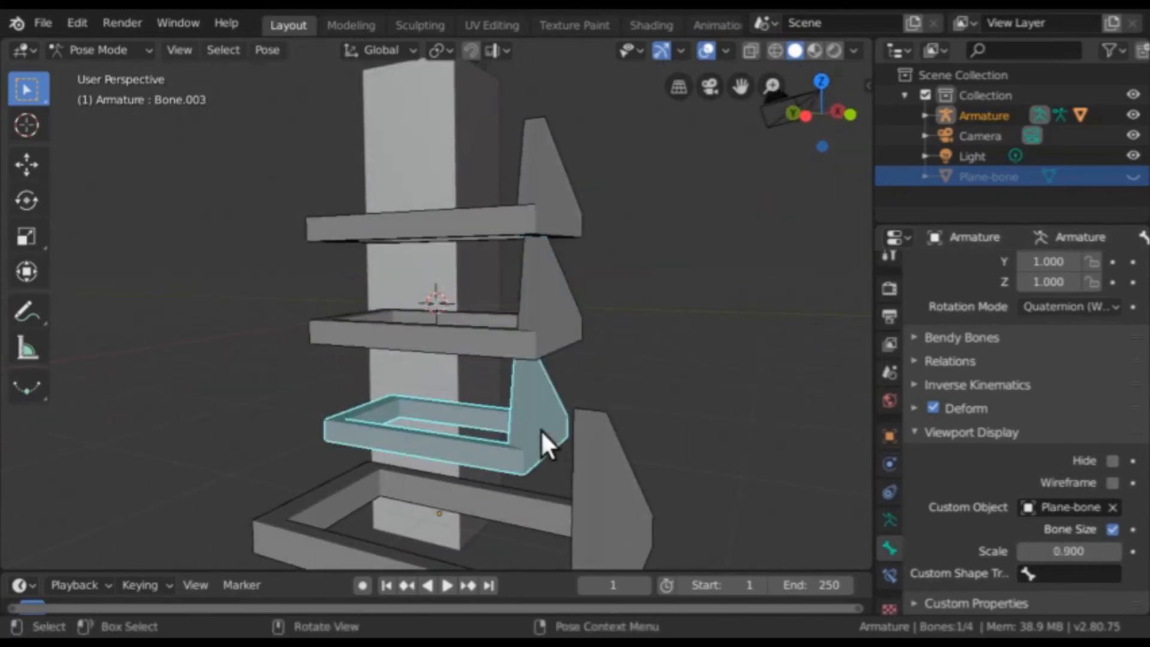
pyautogui.click(1061, 550)
pyautogui.write('0.9')
pyautogui.press('Return')
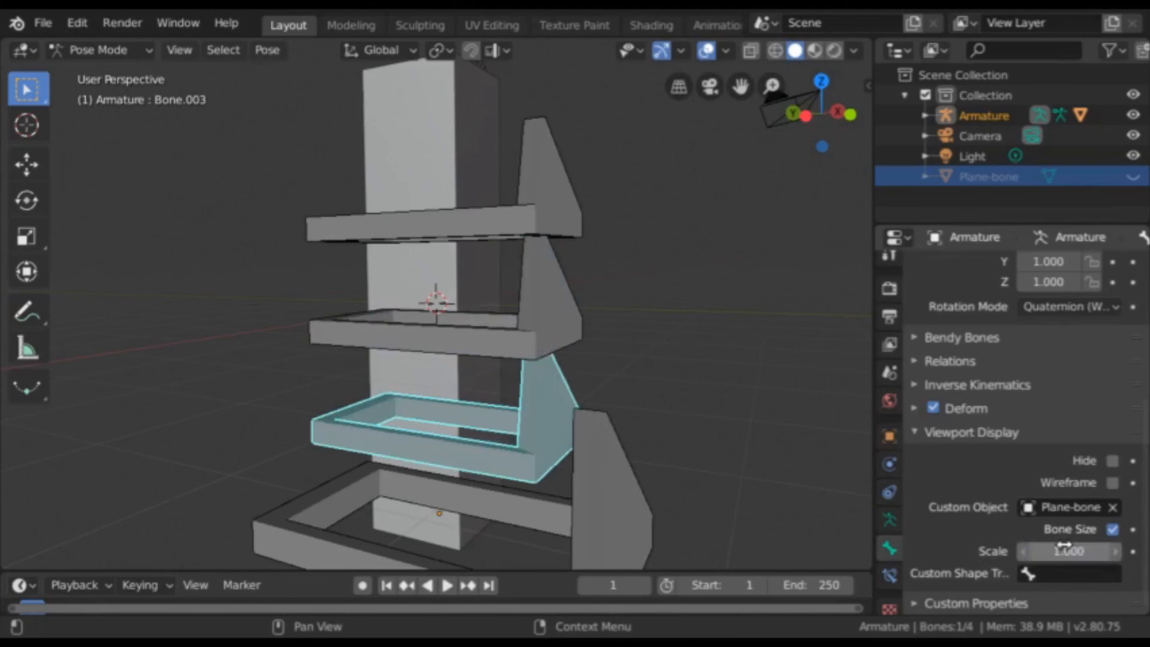
# - Set the lowest bone's custom shape scale to 1.000
pyautogui.scroll(-2, 769, 478)
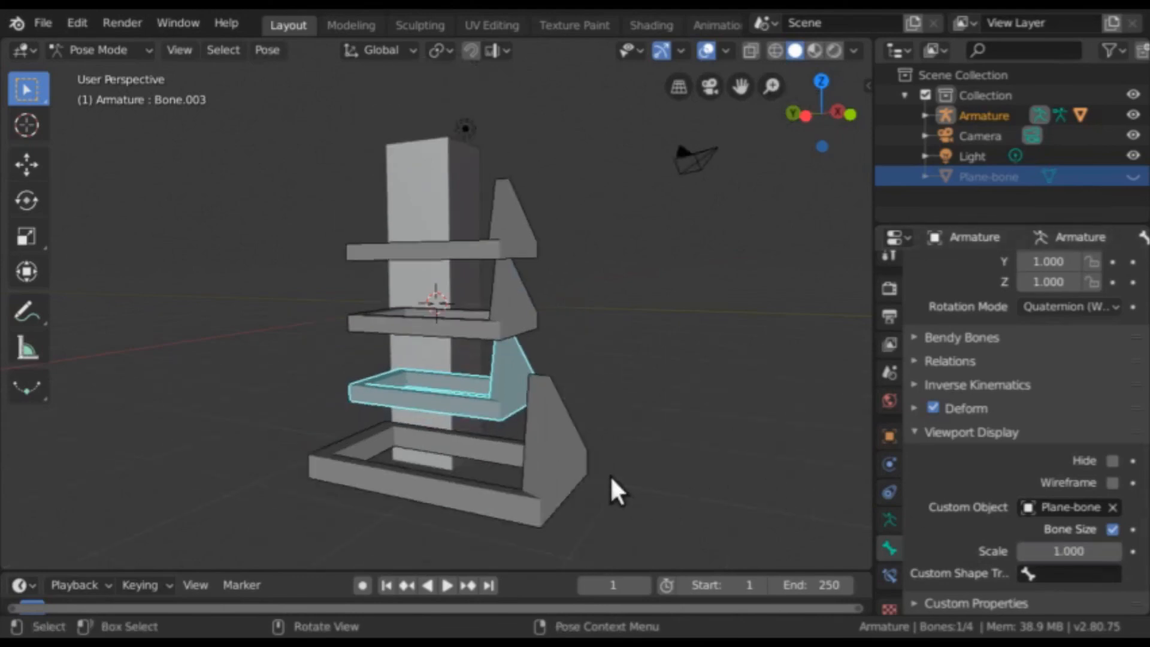
pyautogui.click(558, 470)
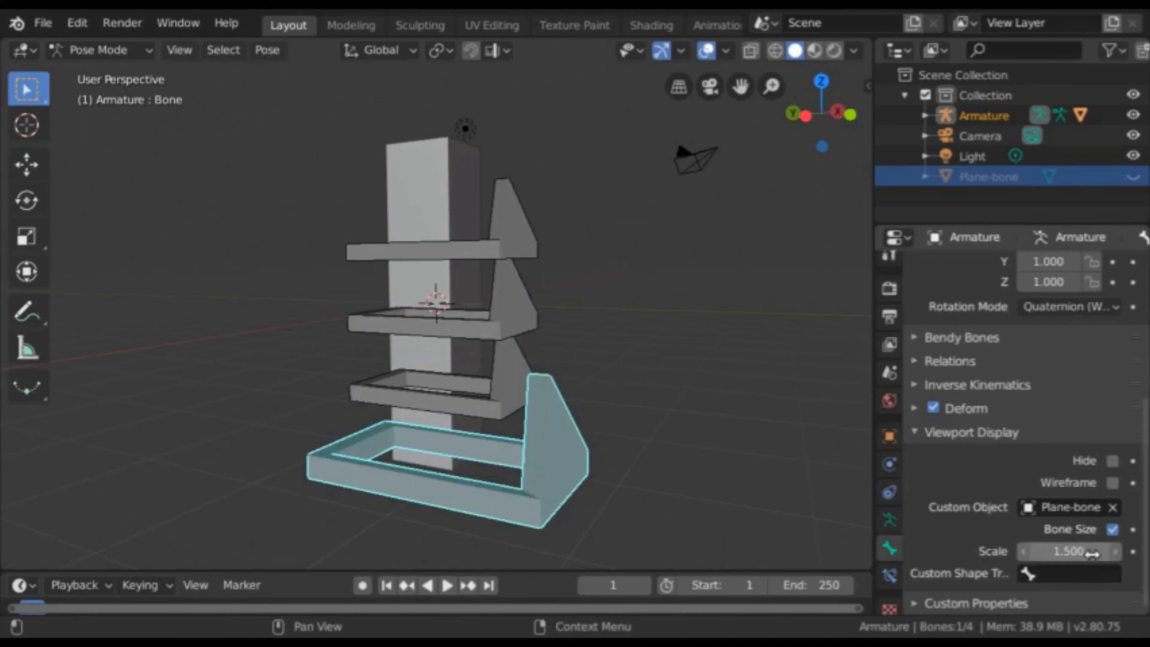
pyautogui.click(1092, 554)
pyautogui.write('1')
pyautogui.press('Return')
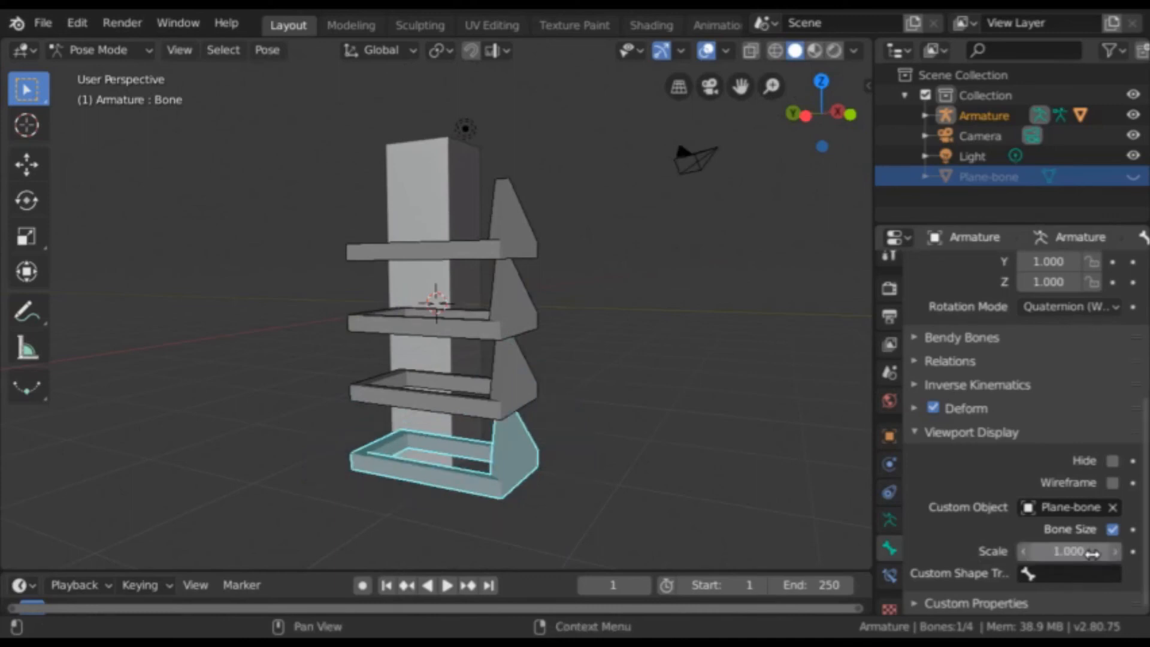
# - Remove the Plane-bone custom object from the second-highest bone and switch to Object Mode
pyautogui.moveTo(555, 422); pyautogui.dragTo(496, 426, button='middle')
pyautogui.scroll(2, 571, 450)
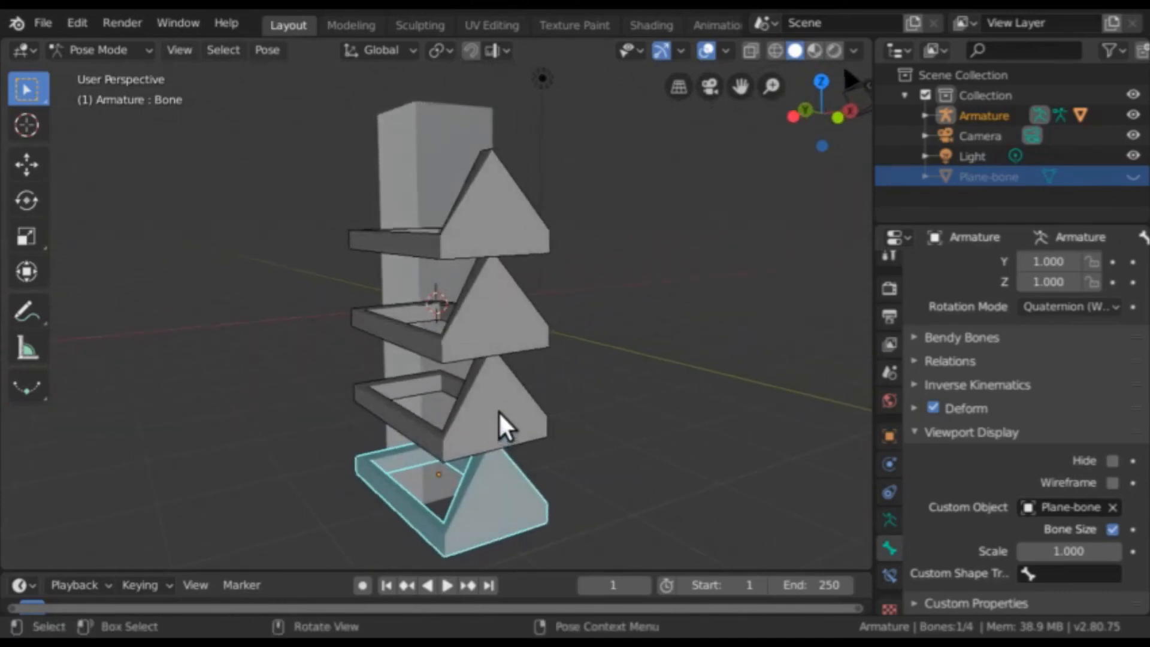
pyautogui.click(480, 350)
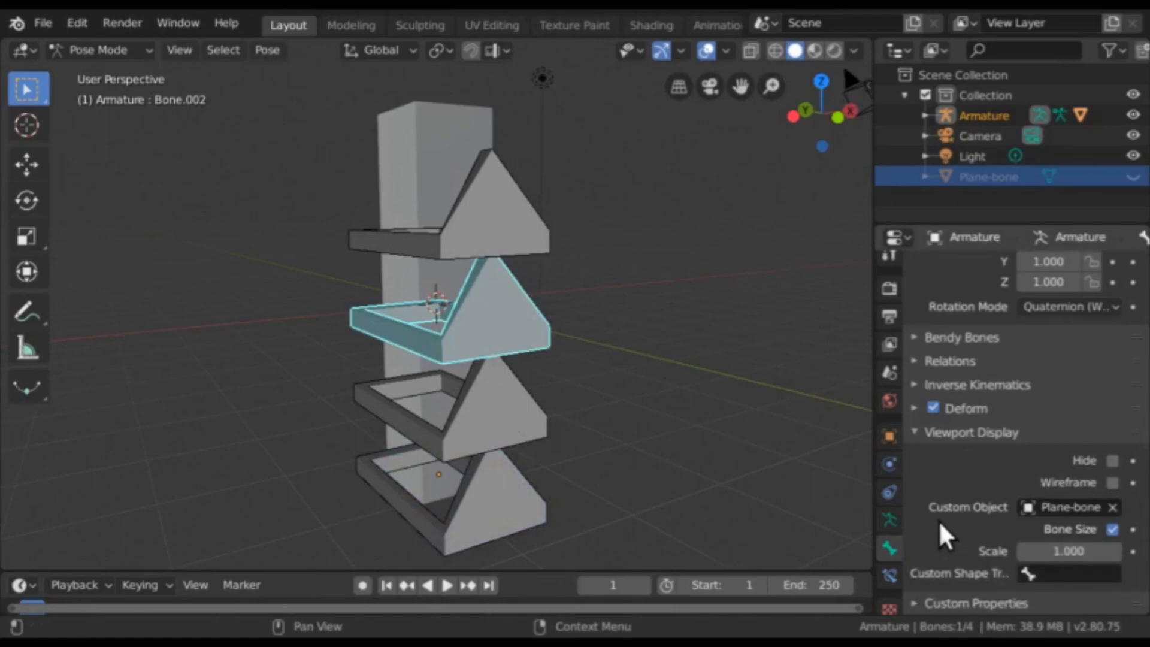
pyautogui.click(1111, 509)
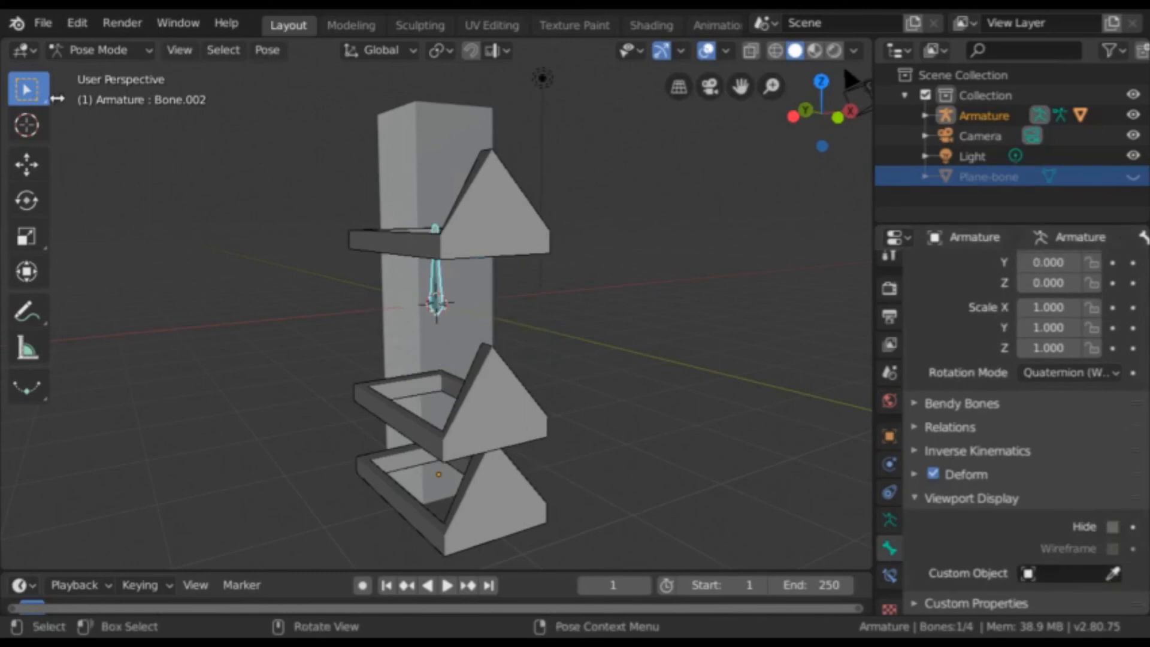
pyautogui.click(87, 50)
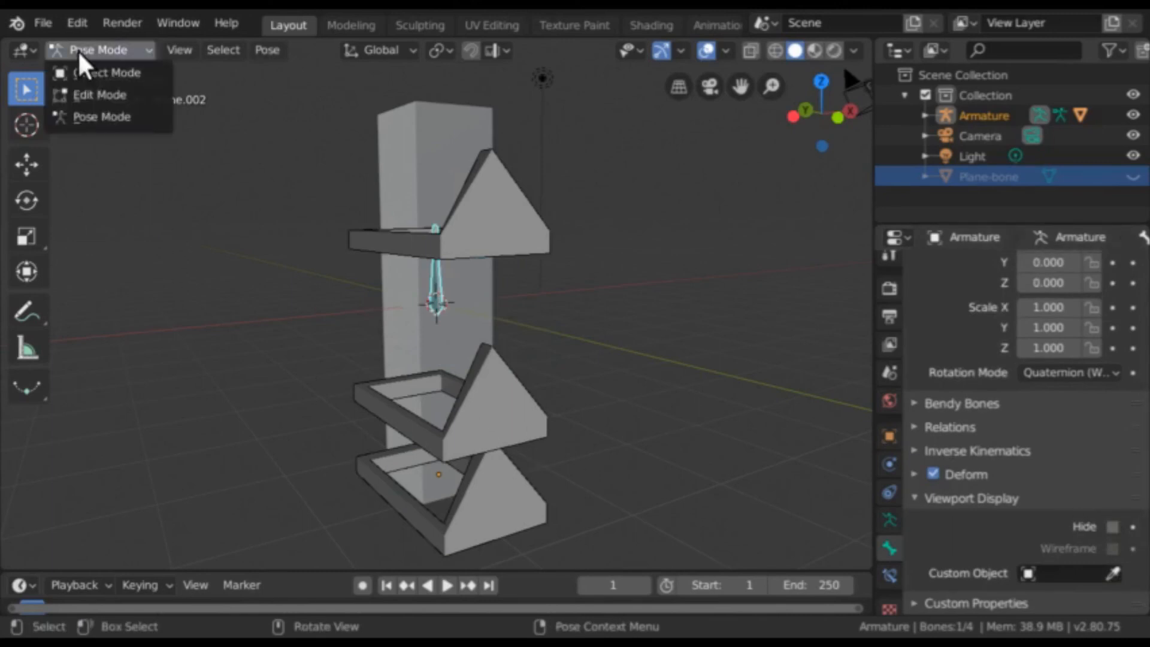
pyautogui.click(99, 73)
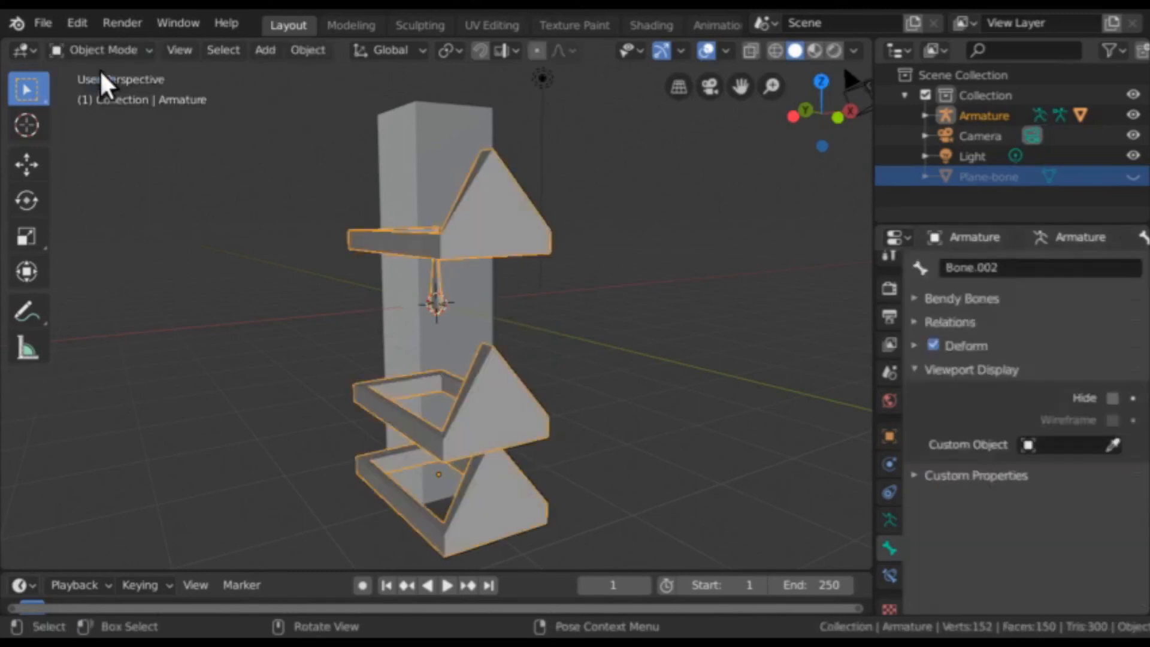
# - Add a UV sphere of 1 m radius and move it beside the column by about 3.76 m in X, -2.07 m in Y and 0.23 m in Z
pyautogui.click(265, 51)
pyautogui.moveTo(280, 78)
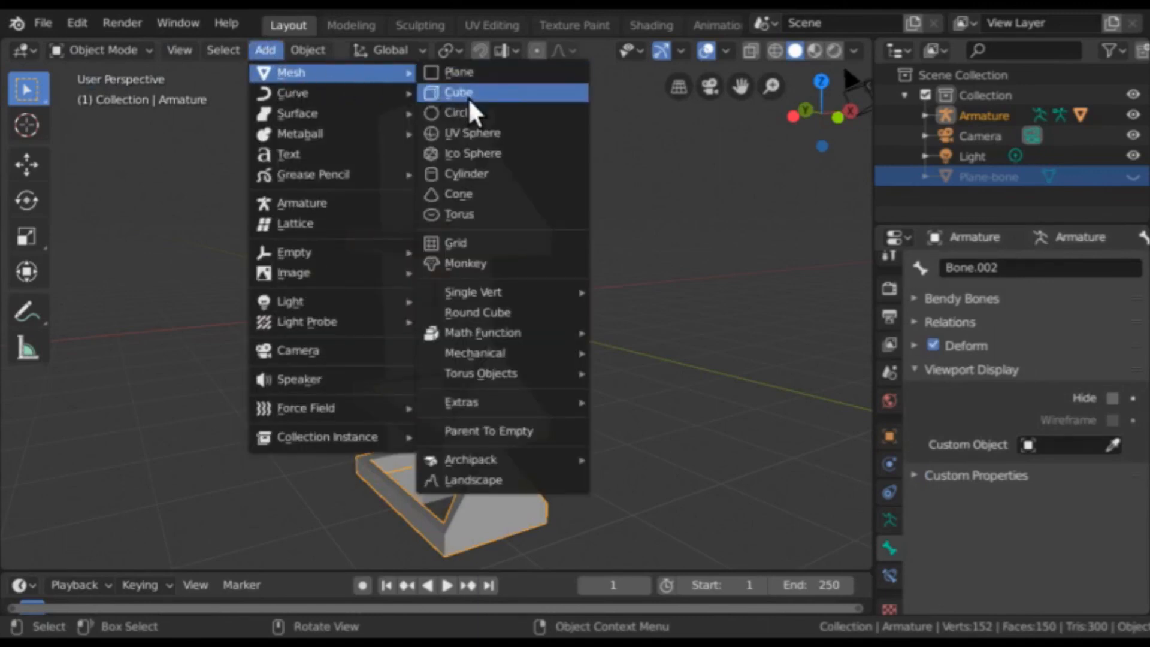
pyautogui.click(514, 135)
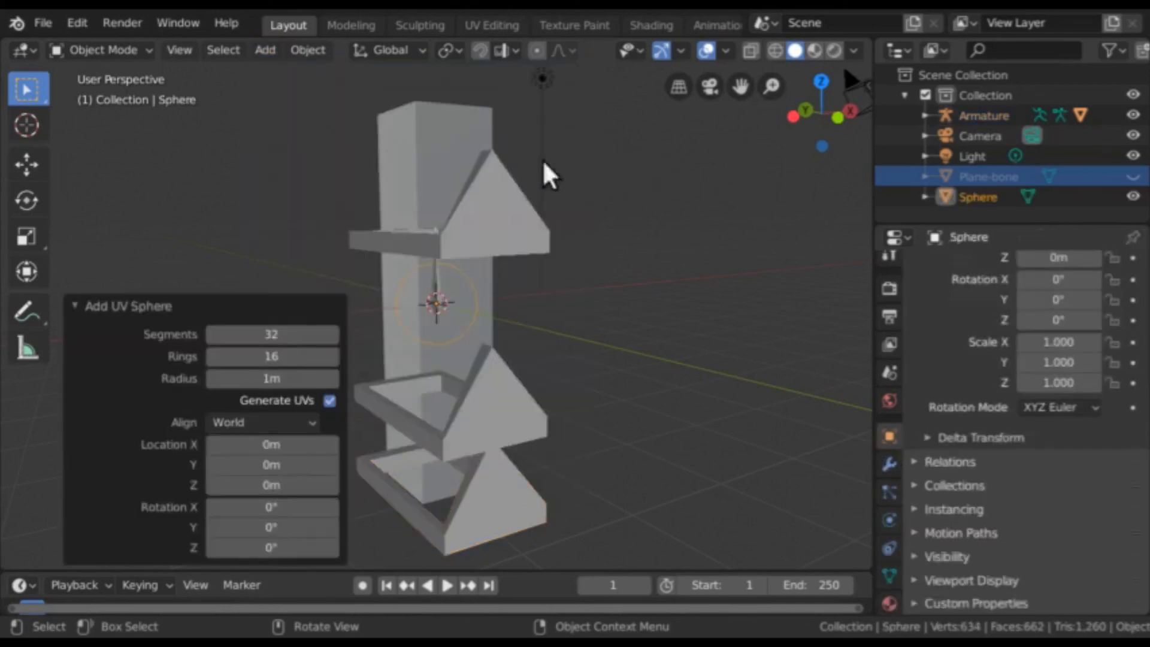
pyautogui.press('g')
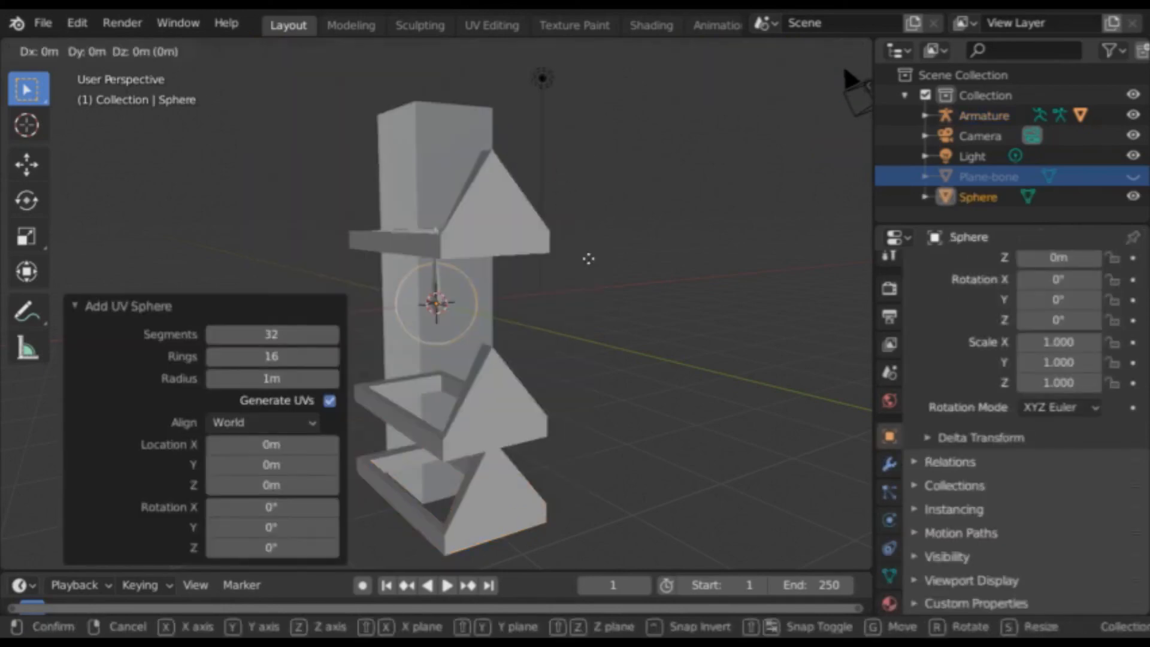
pyautogui.click(767, 260)
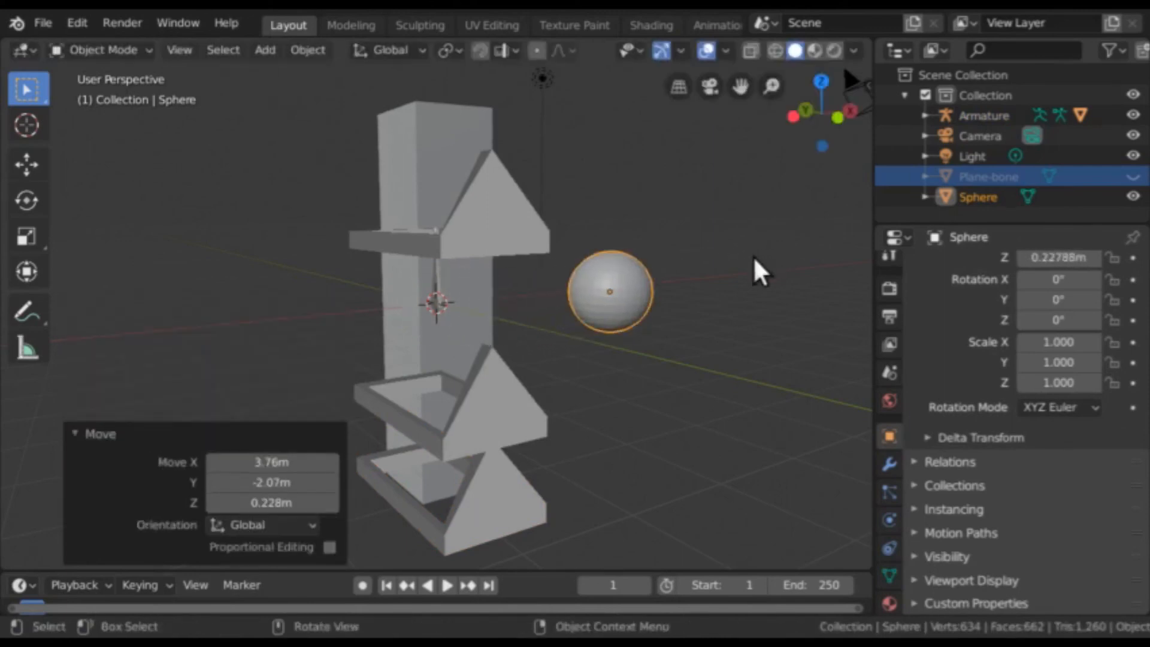
# - Rename the sphere as Object and delete it
pyautogui.click(1006, 201)
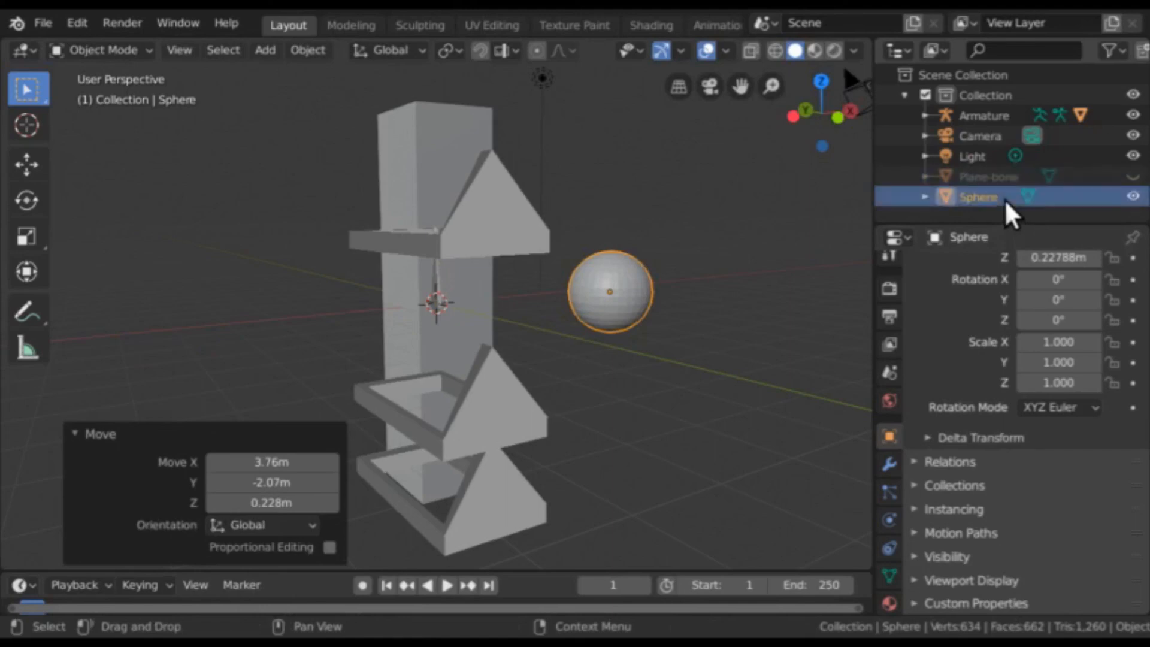
pyautogui.doubleClick(1007, 202)
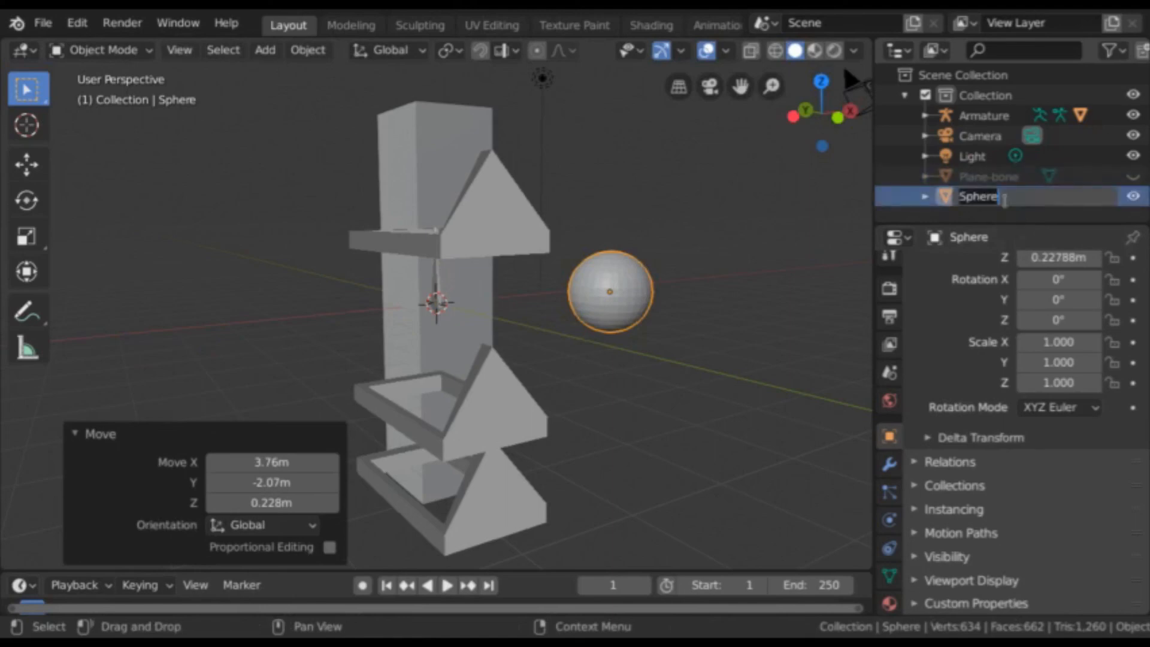
pyautogui.press('BackSpace')
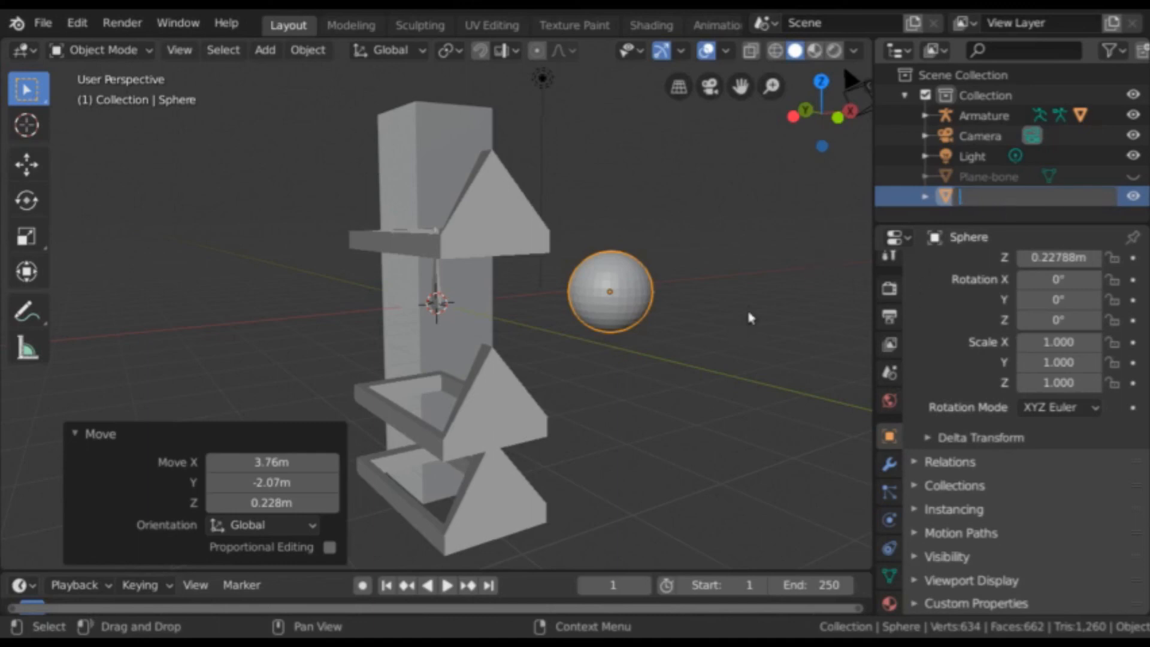
pyautogui.write('Object')
pyautogui.press('Return')
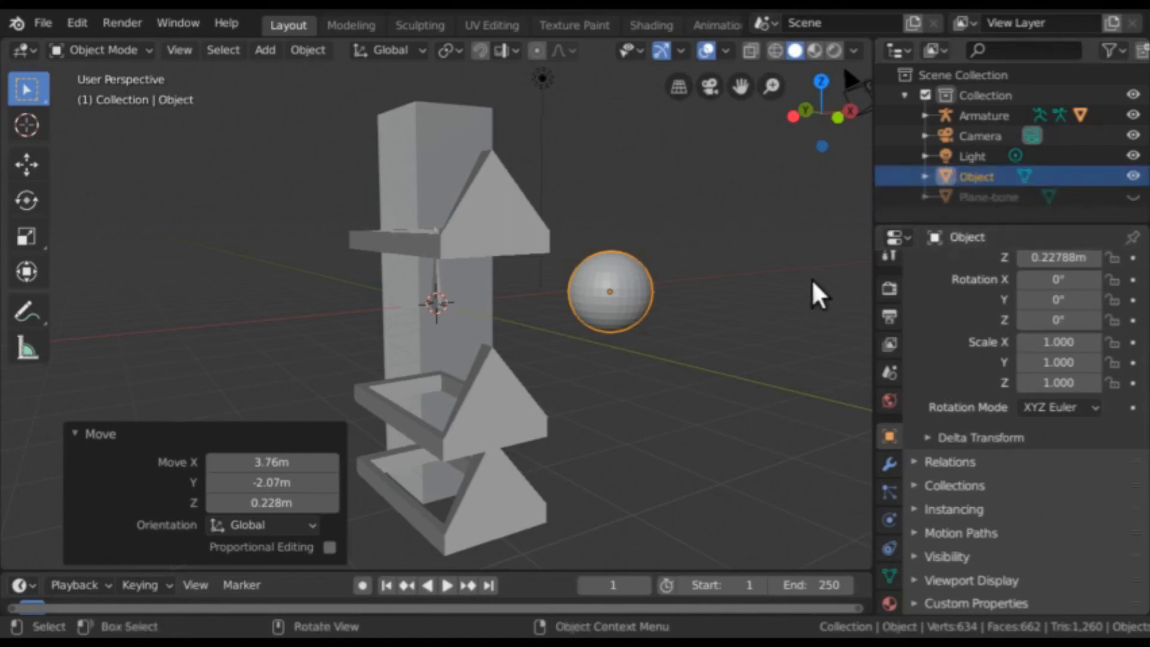
pyautogui.press('x')
pyautogui.click(772, 295)
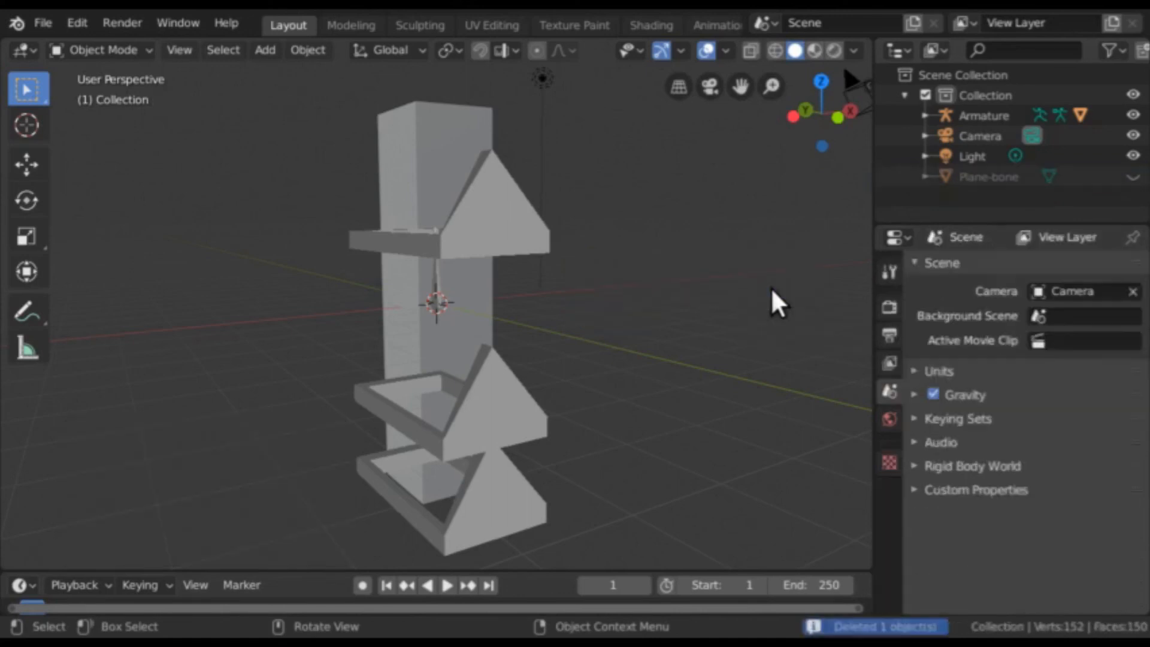
# - Add a UV sphere of 1 m radius and move it beside the column by about 2.61 m in X and -1.46 m in Y
pyautogui.click(261, 50)
pyautogui.moveTo(263, 73)
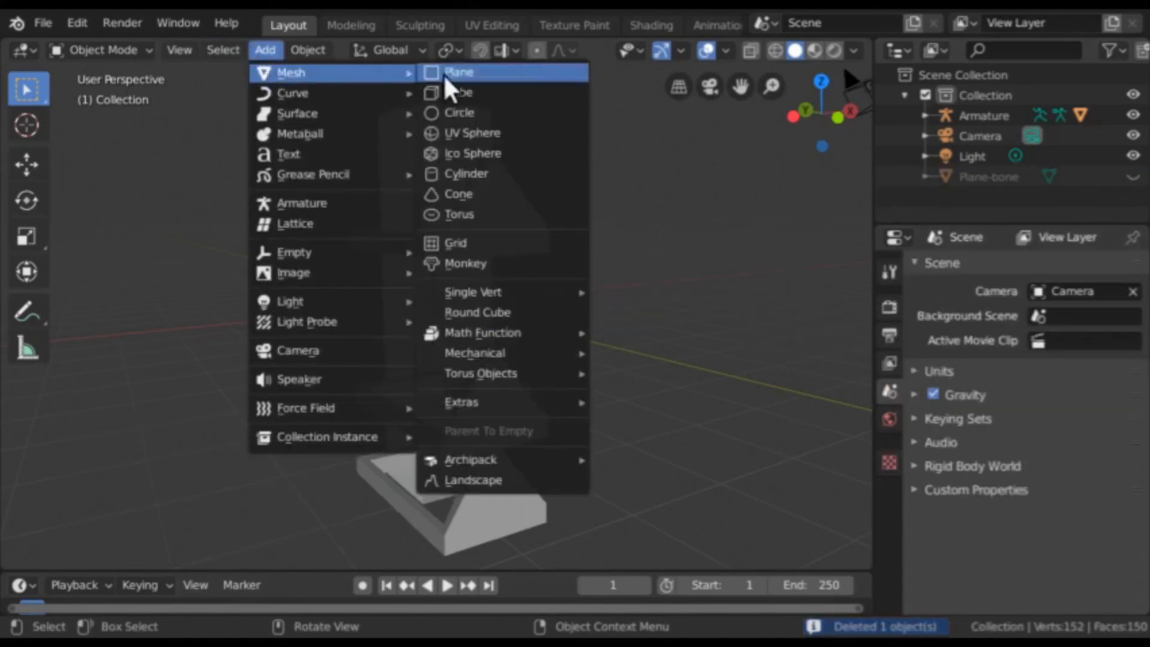
pyautogui.click(480, 133)
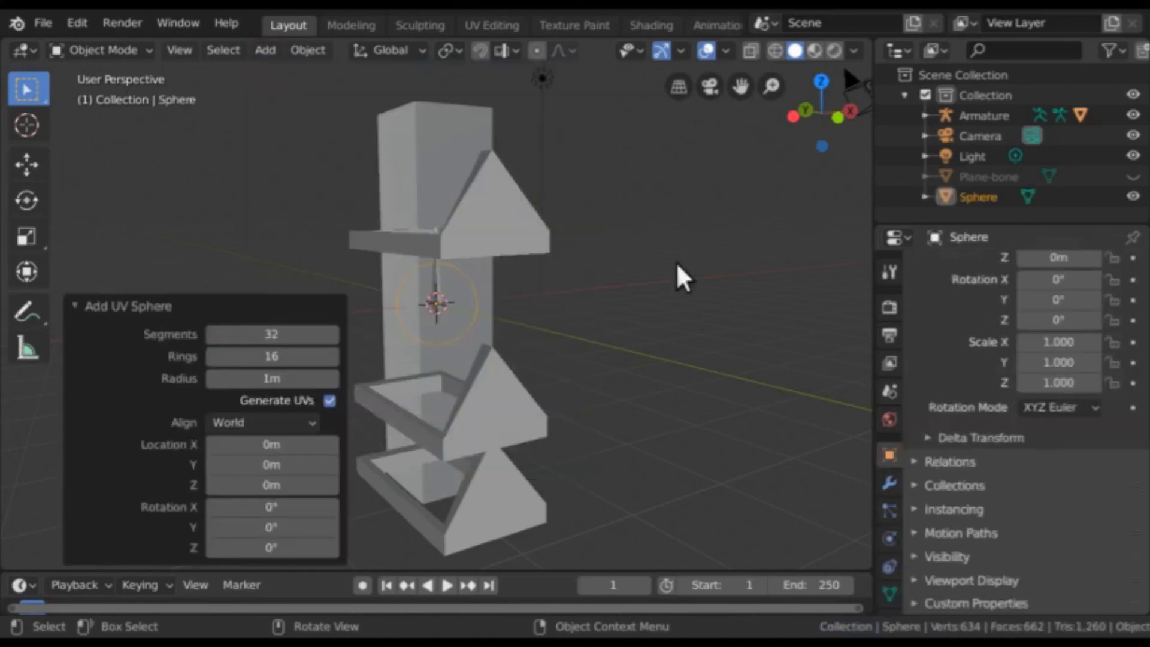
pyautogui.press('g')
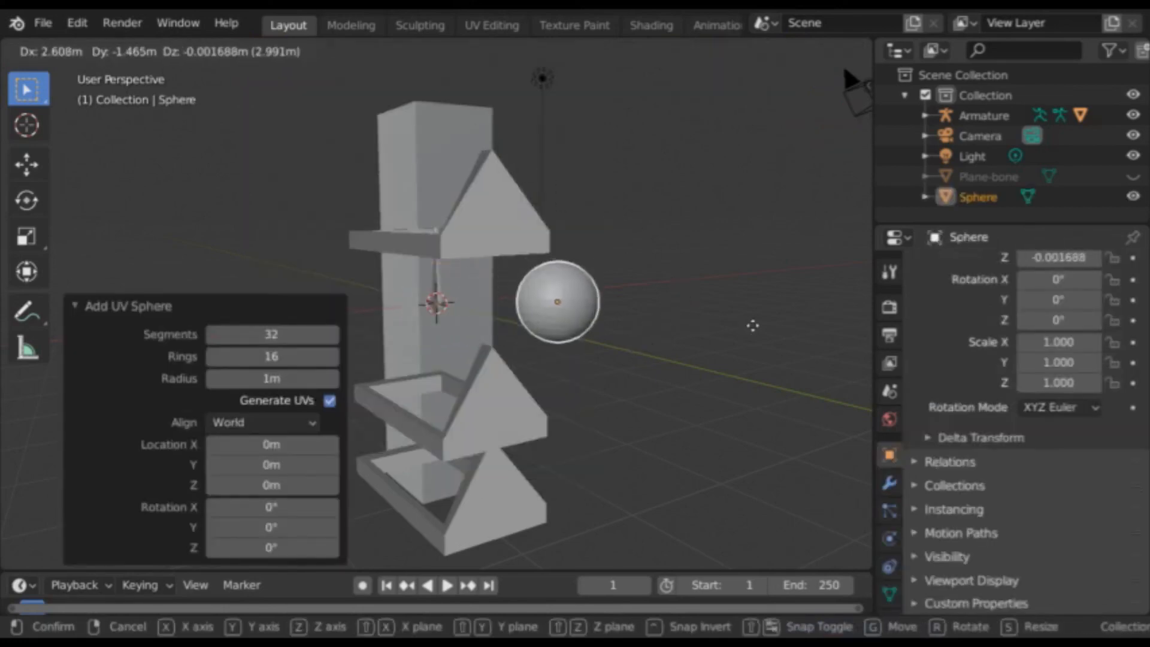
pyautogui.click(753, 327)
# - Rename the sphere as Sphere-bone
pyautogui.doubleClick(982, 196)
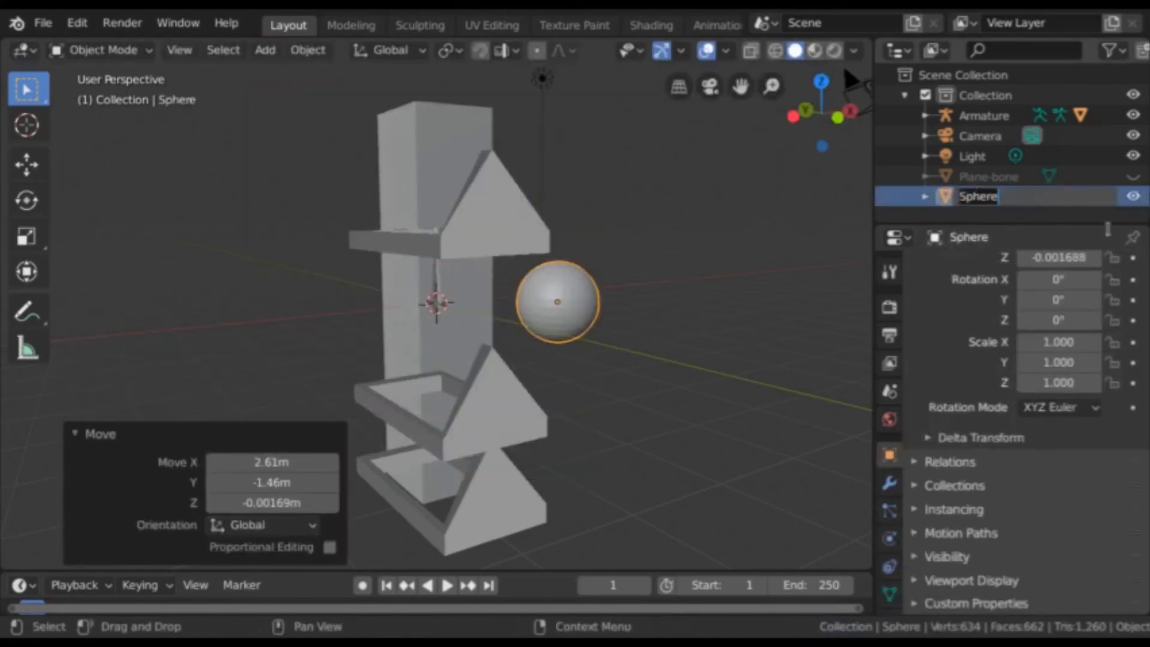
pyautogui.click(1037, 199)
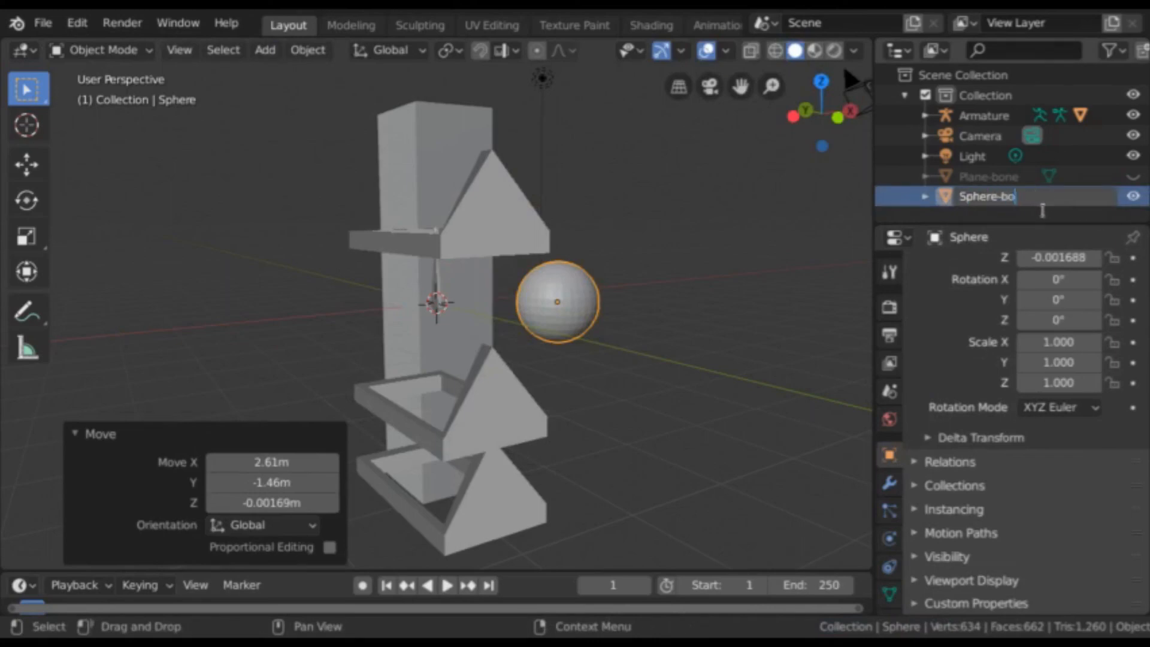
pyautogui.write('-bone')
pyautogui.press('Return')
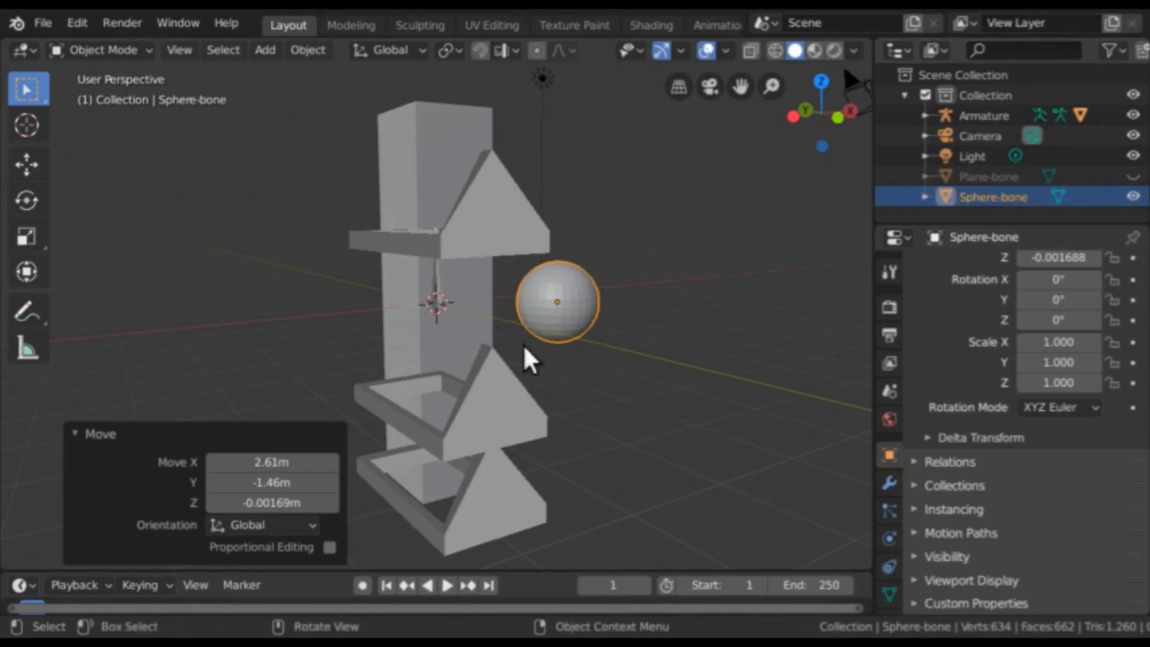
# - Return the armature to Pose Mode and assign Sphere-bone as the custom object of the second-highest bone
pyautogui.click(442, 250)
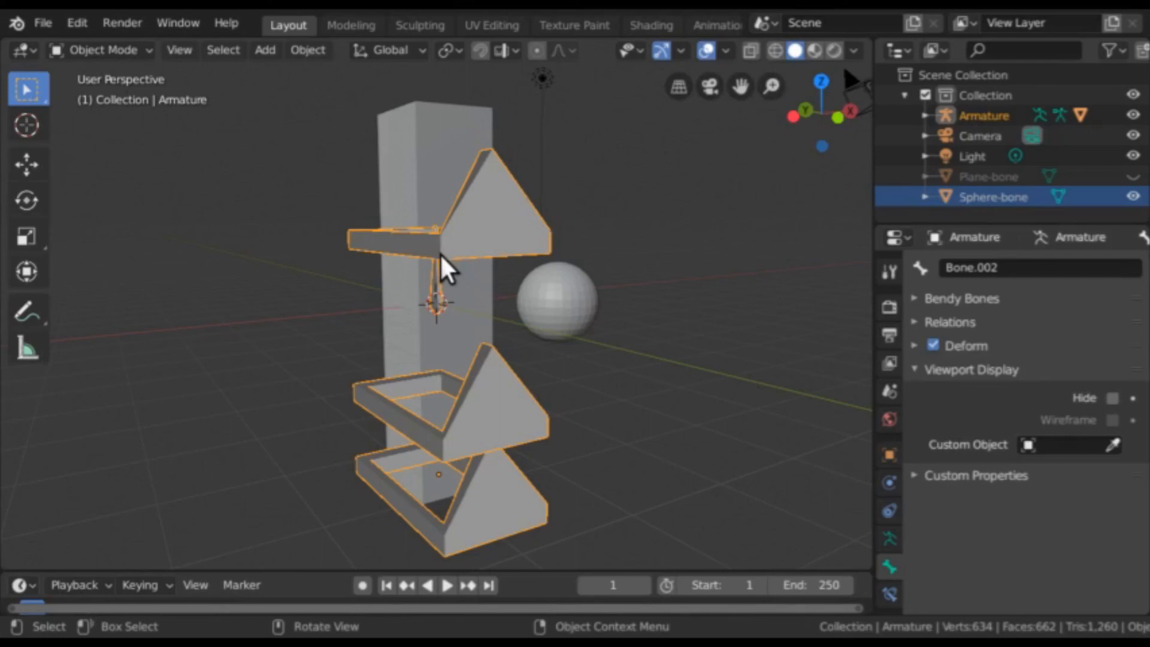
pyautogui.click(109, 53)
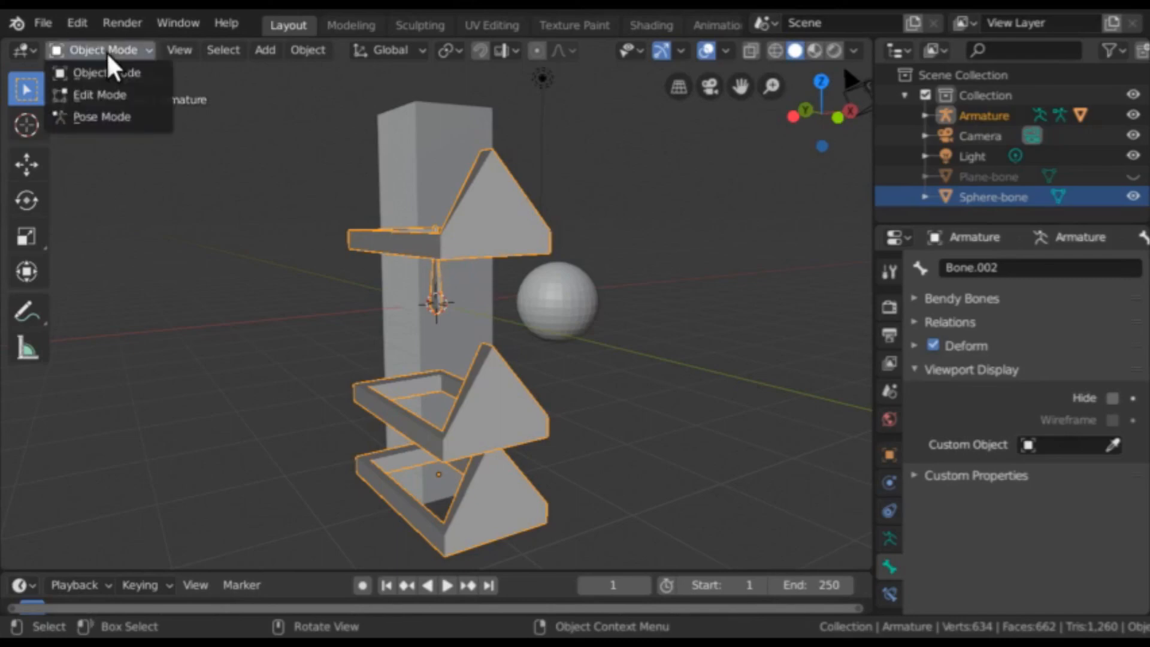
pyautogui.click(118, 117)
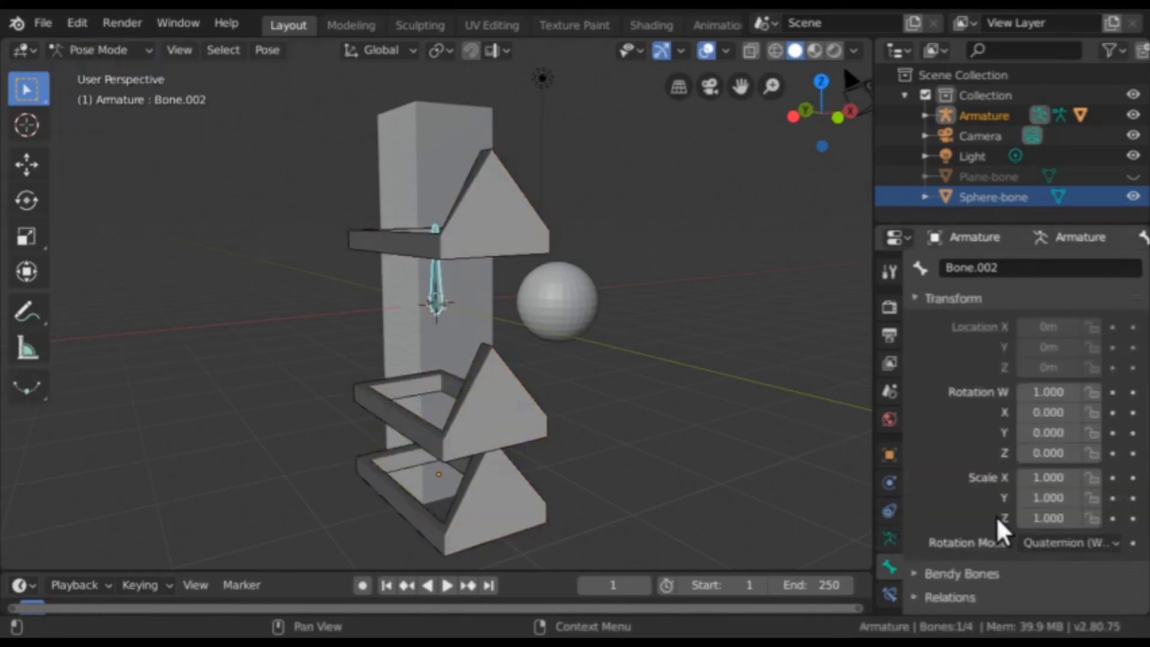
pyautogui.scroll(-3, 1002, 528)
pyautogui.scroll(-3, 1001, 528)
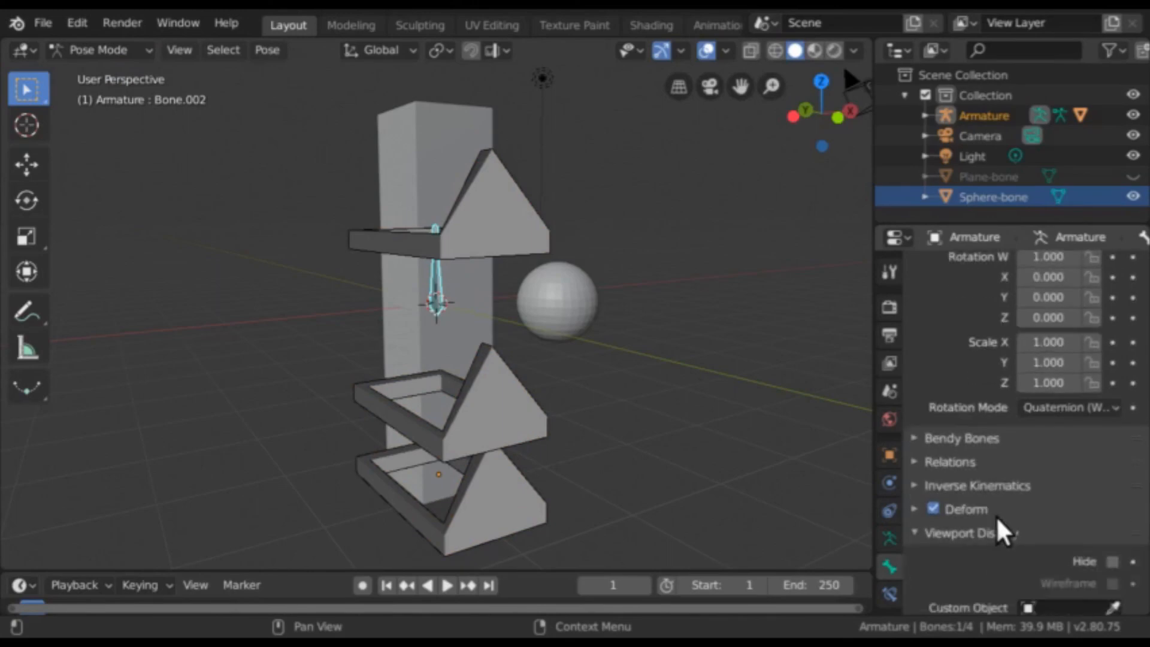
pyautogui.scroll(-2, 1000, 516)
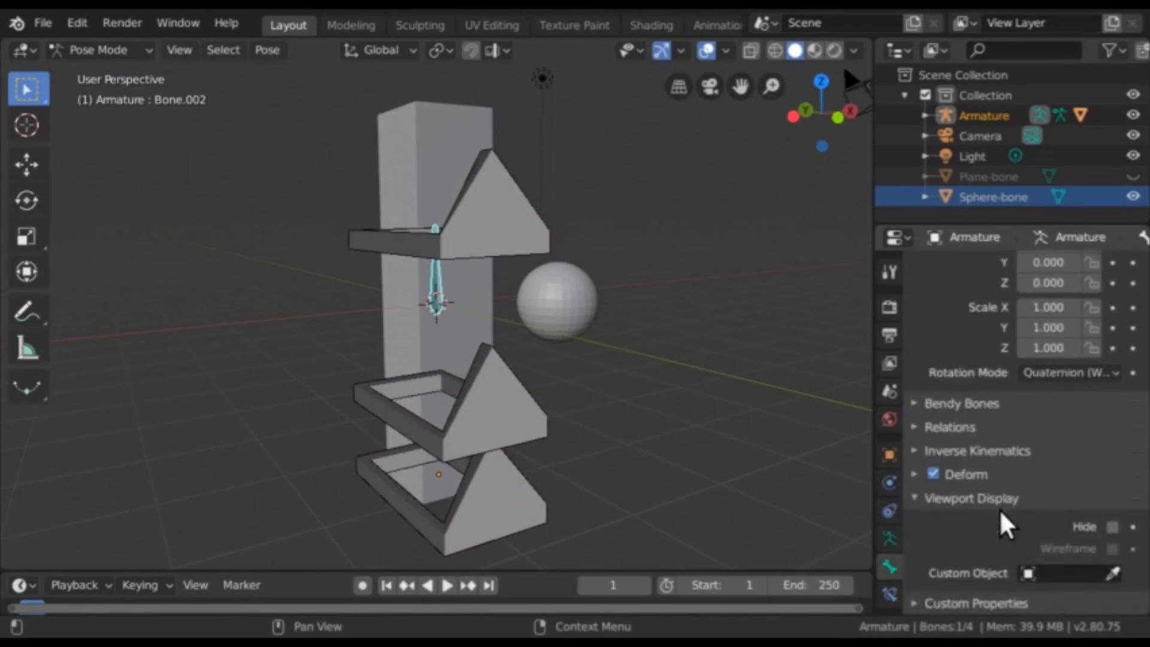
pyautogui.click(1028, 572)
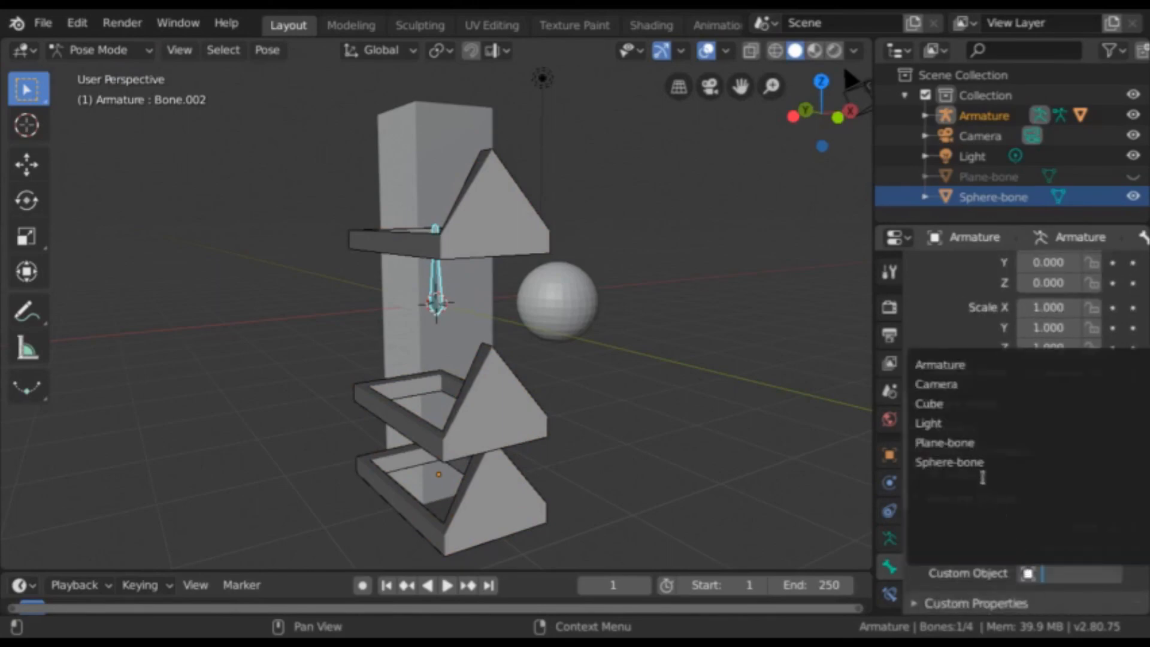
pyautogui.click(981, 464)
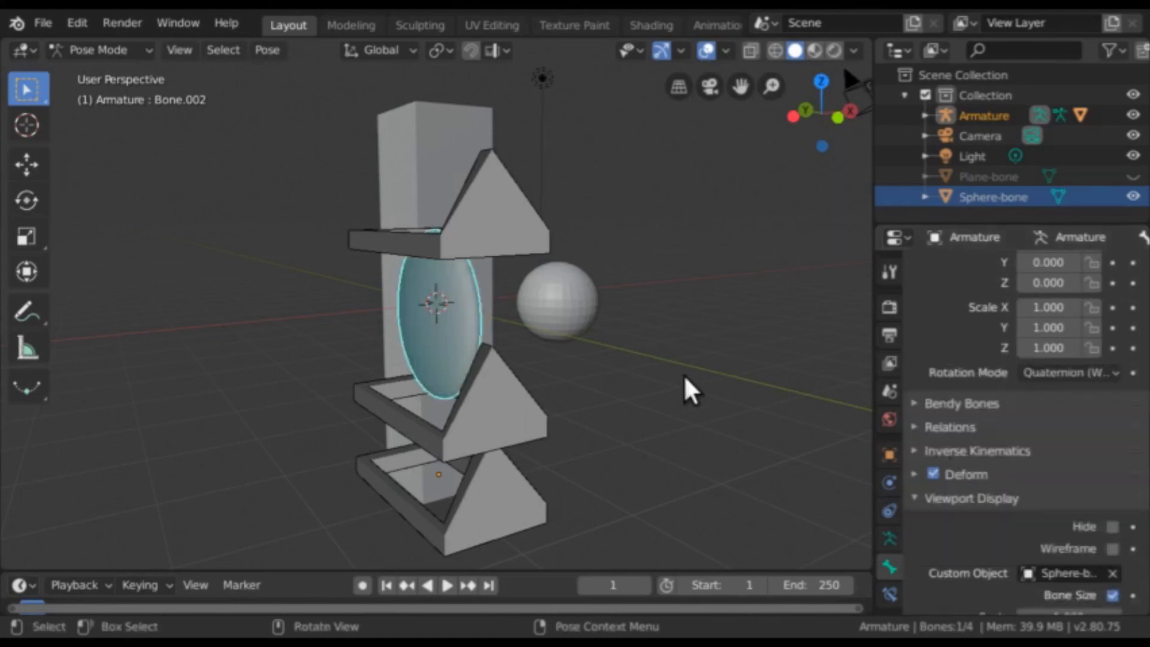
pyautogui.moveTo(686, 391); pyautogui.dragTo(619, 385, button='middle')
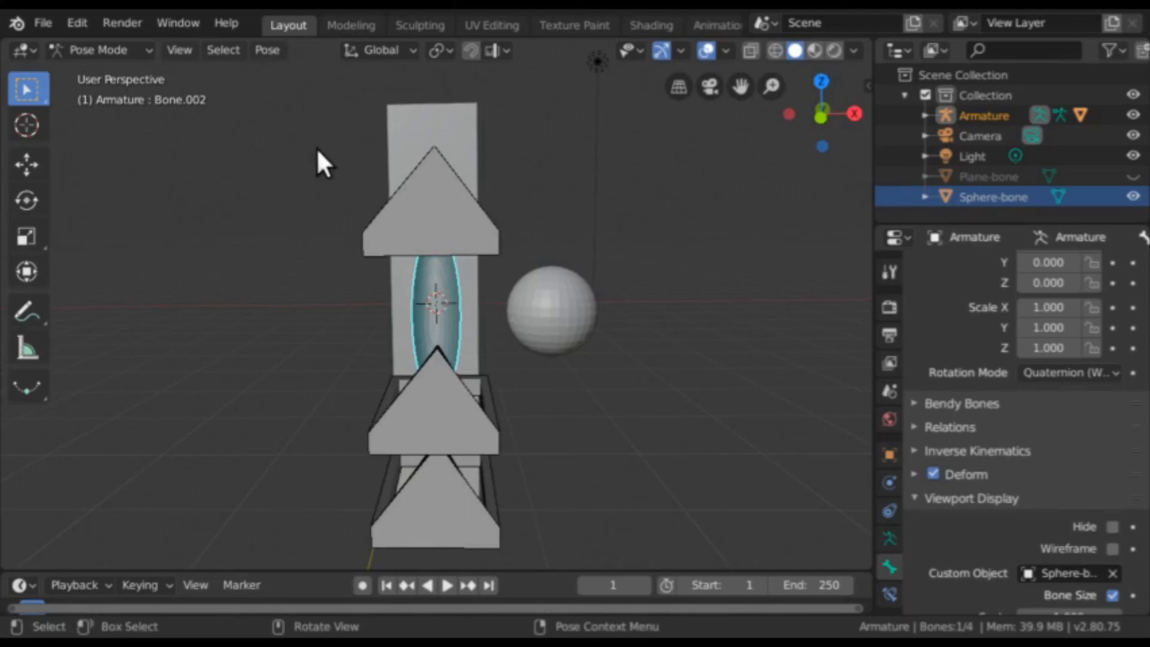
# - Leave Pose Mode, select the Sphere-bone object beside the column and open its mesh in Edit Mode
pyautogui.moveTo(318, 154); pyautogui.dragTo(395, 127, button='middle')
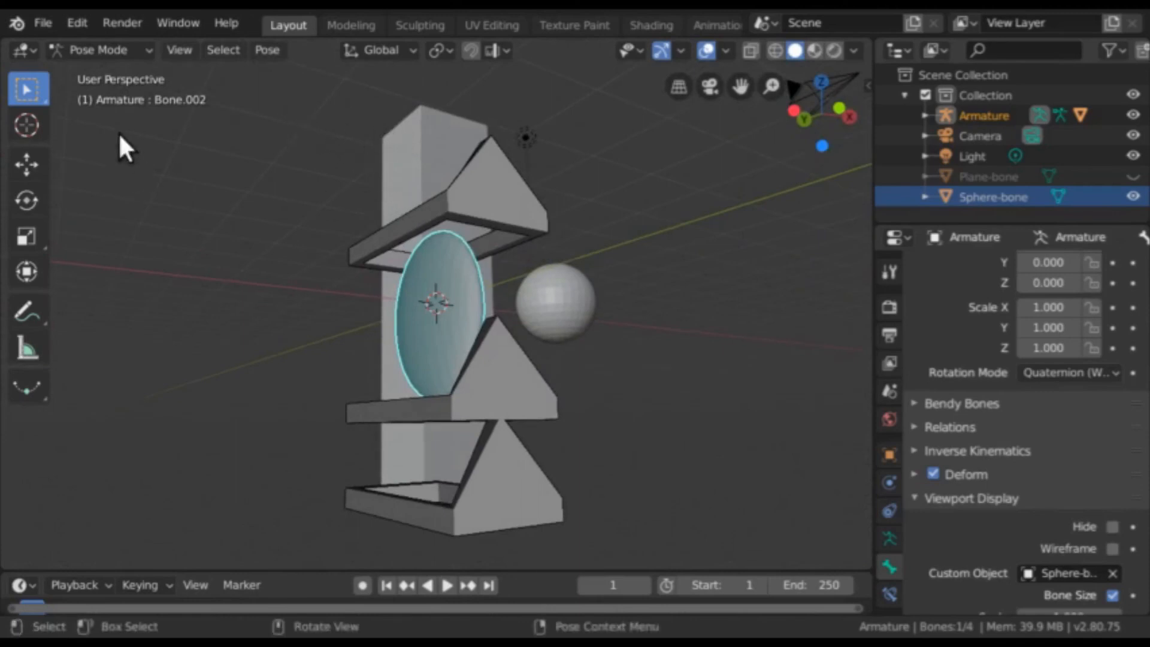
pyautogui.click(112, 51)
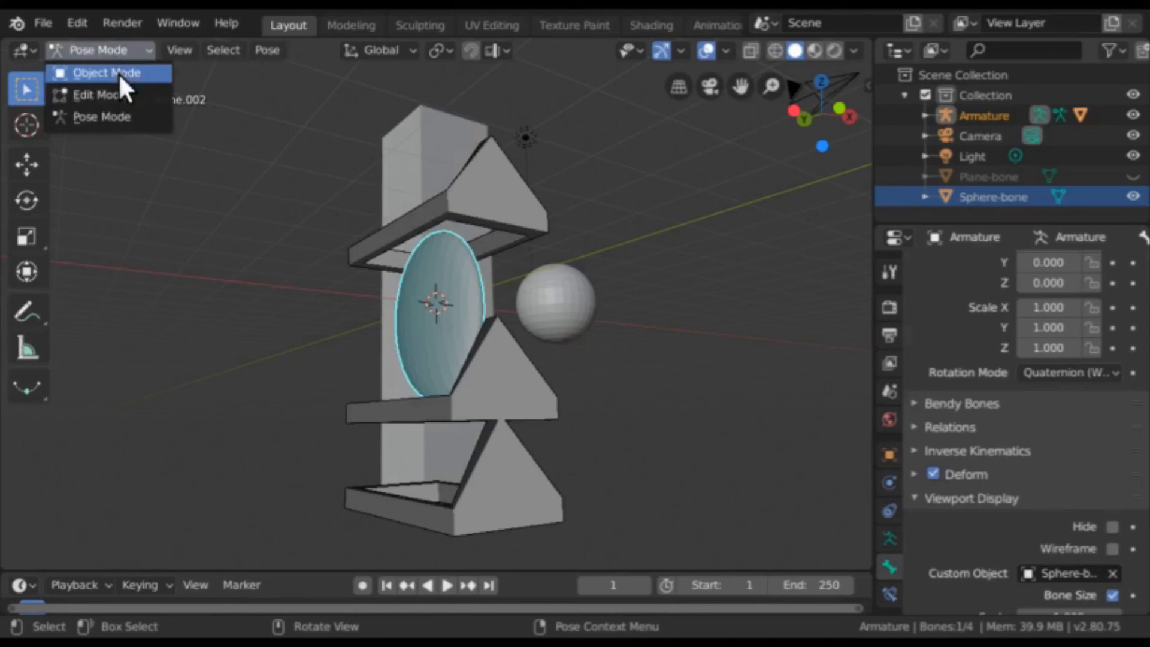
pyautogui.click(118, 73)
pyautogui.click(539, 282)
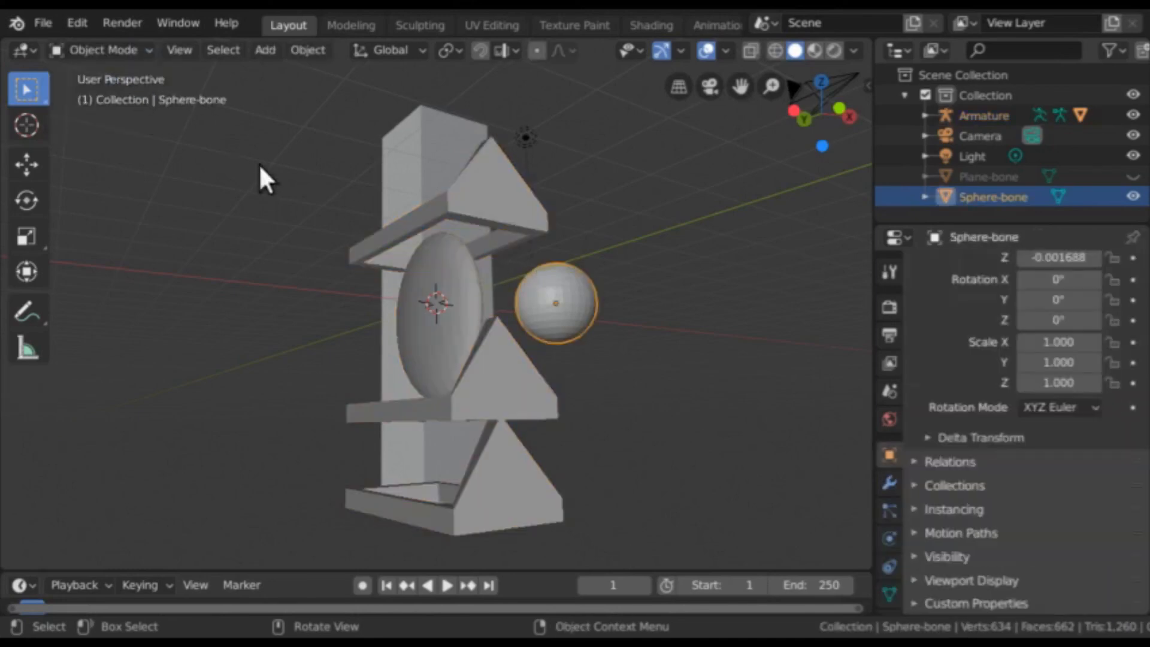
pyautogui.click(98, 50)
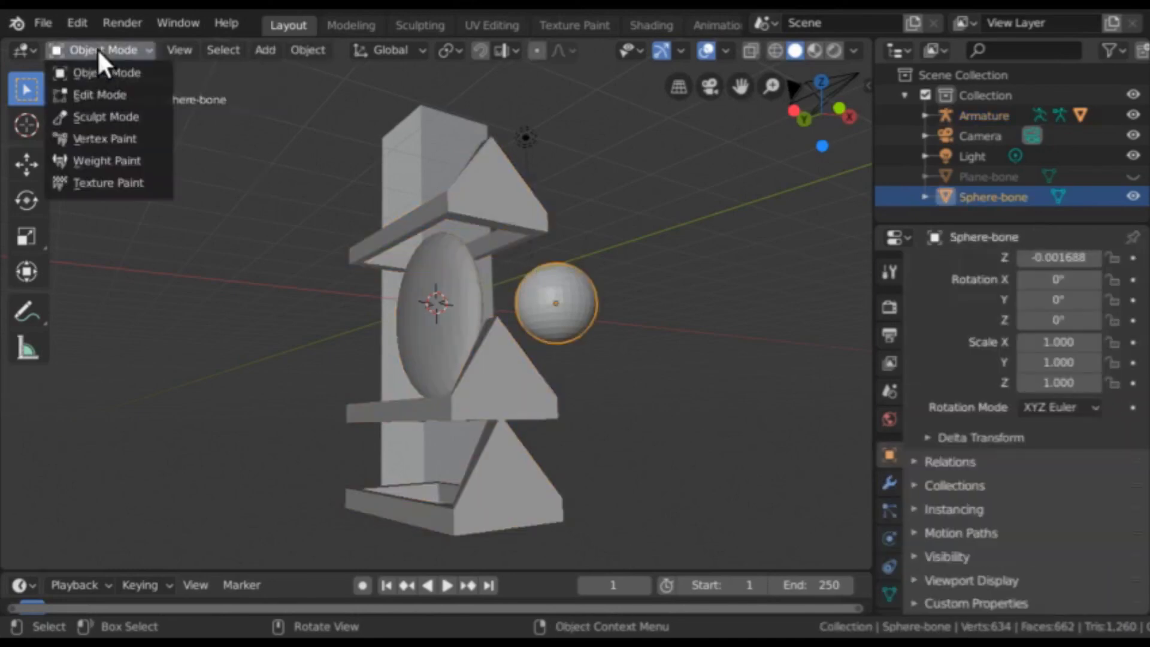
pyautogui.click(103, 93)
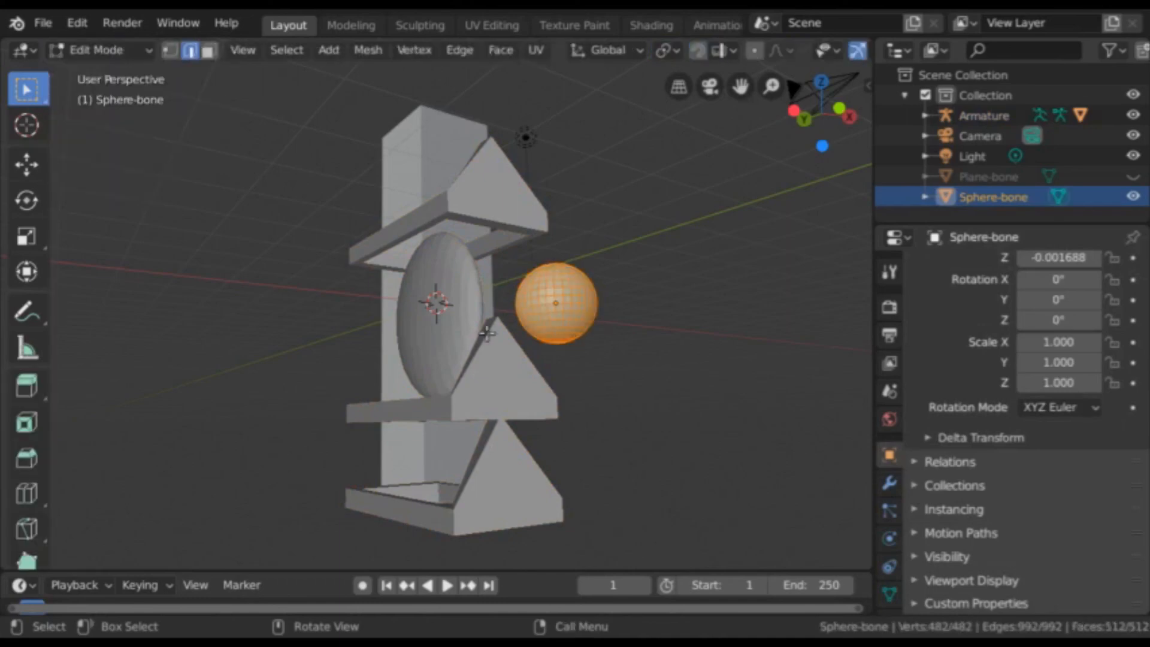
# - Stretch the whole Sphere-bone mesh along the global X axis by a factor of about 2.17
pyautogui.moveTo(487, 334); pyautogui.dragTo(479, 371, button='middle')
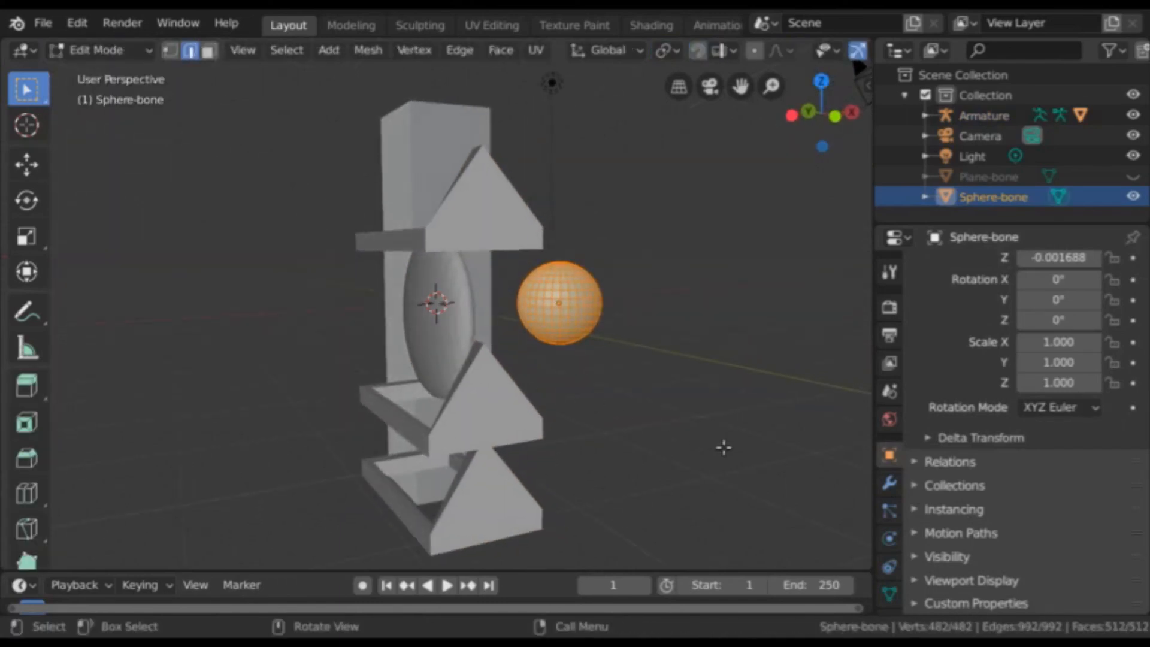
pyautogui.press('s')
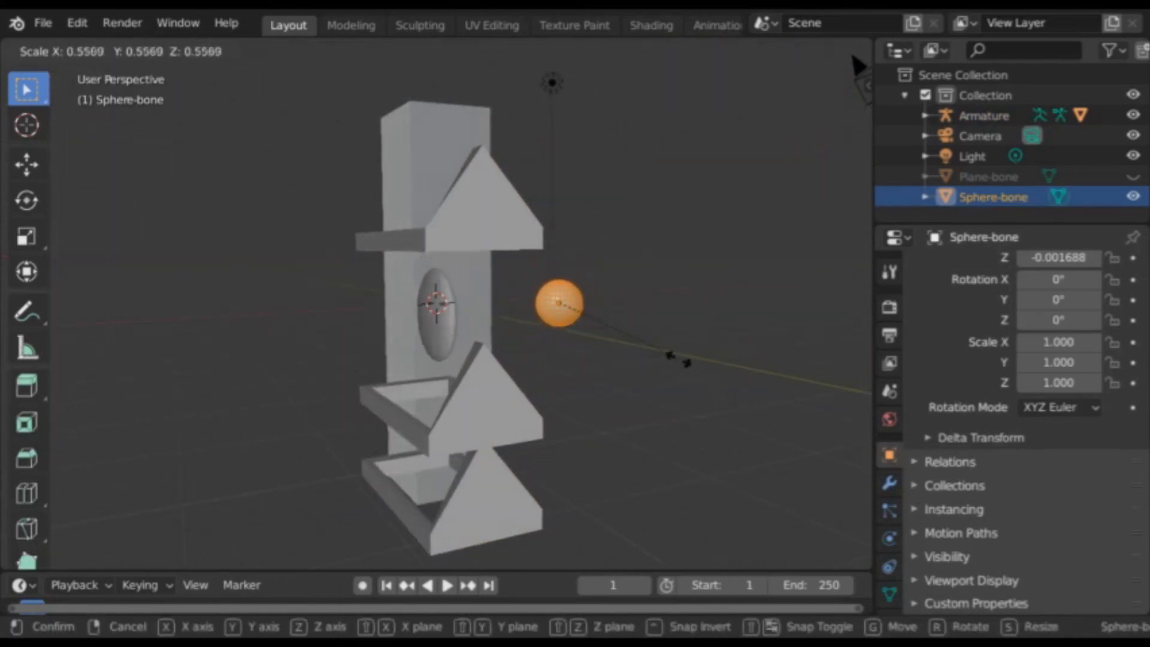
pyautogui.rightClick(669, 355)
pyautogui.moveTo(671, 355); pyautogui.dragTo(606, 363, button='middle')
pyautogui.press('s')
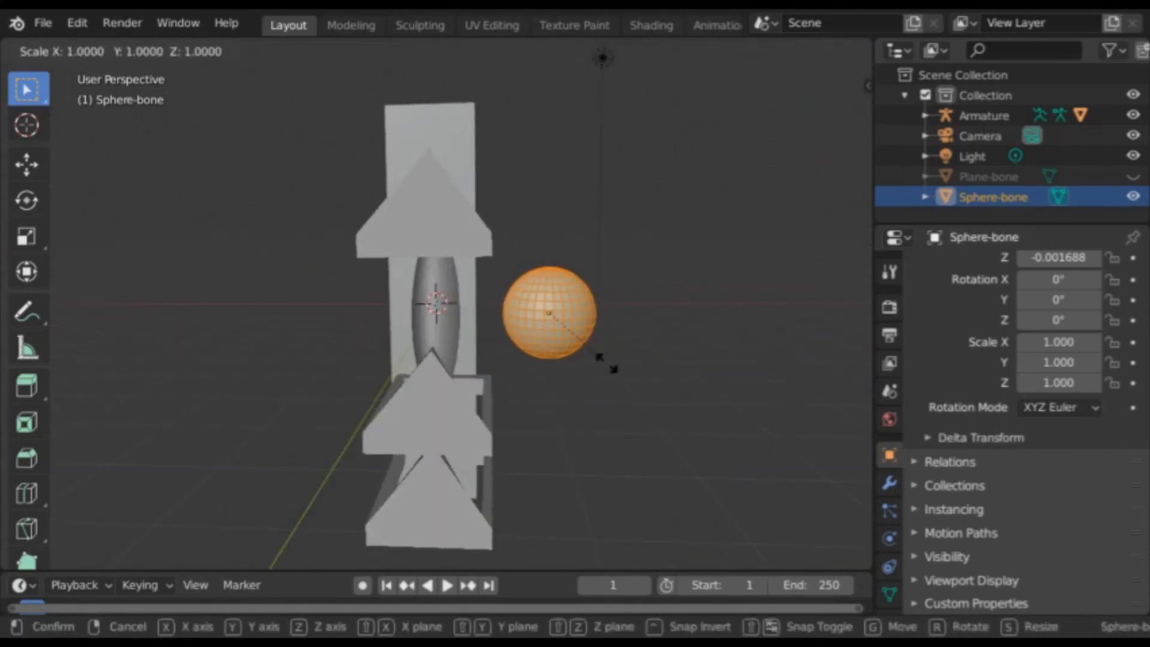
pyautogui.press('x')
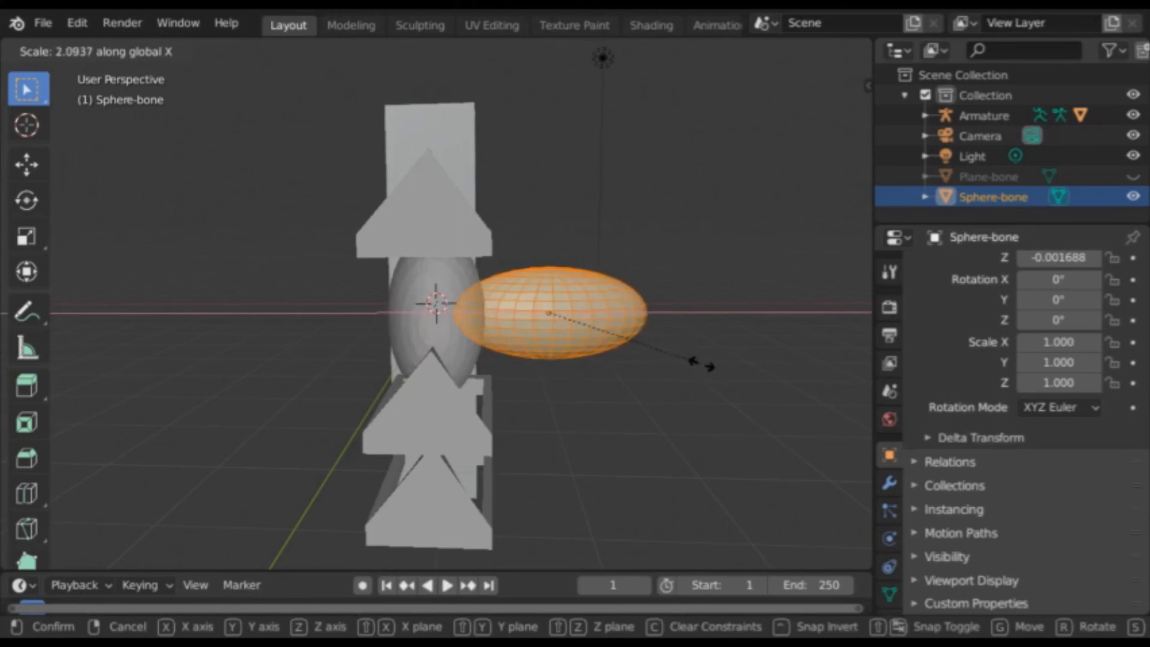
pyautogui.click(706, 362)
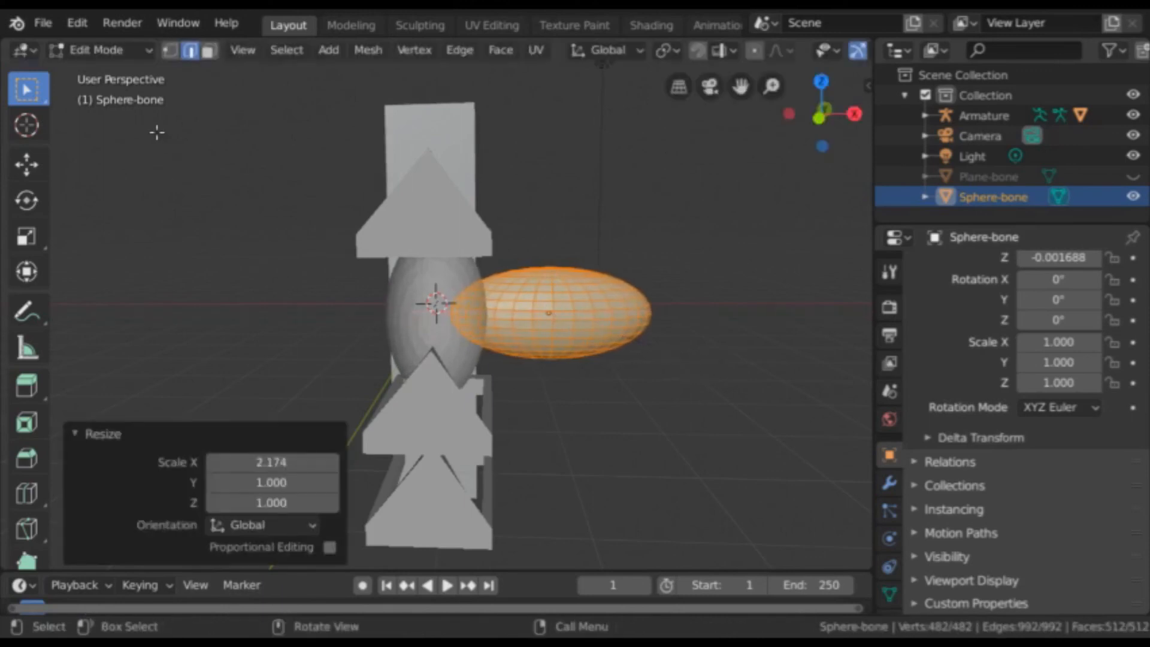
# - Return to Object Mode, move Sphere-bone away from the column by about 2.78 m in X and 0.26 m in Y, and hide it
pyautogui.click(113, 52)
pyautogui.click(116, 70)
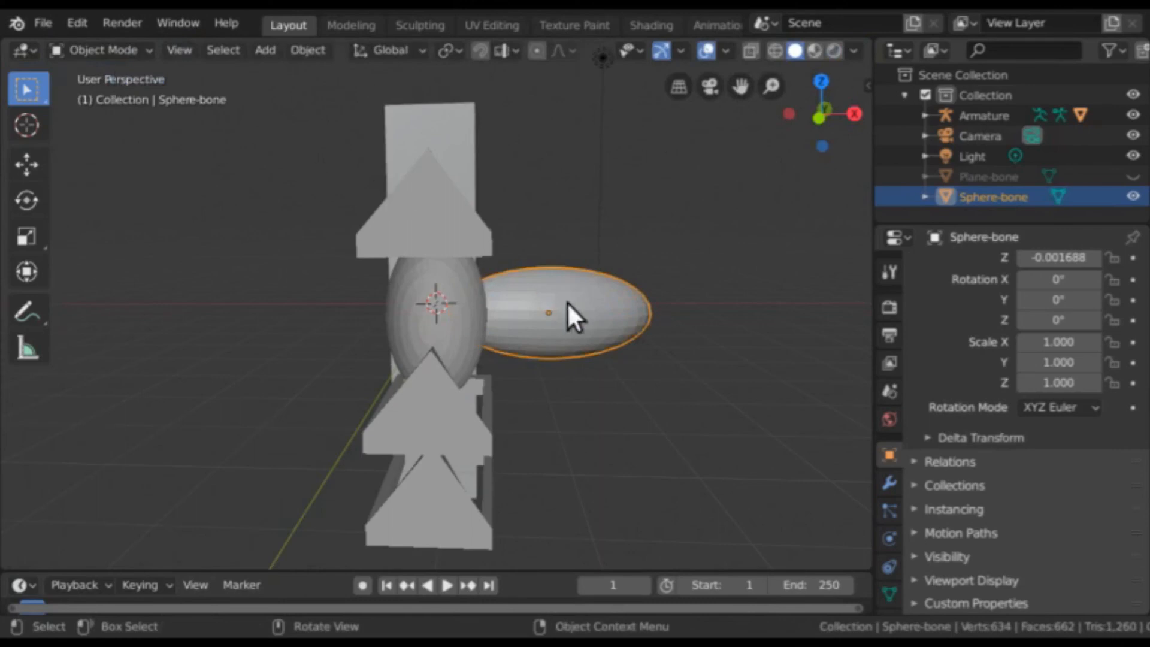
pyautogui.press('g')
pyautogui.click(695, 298)
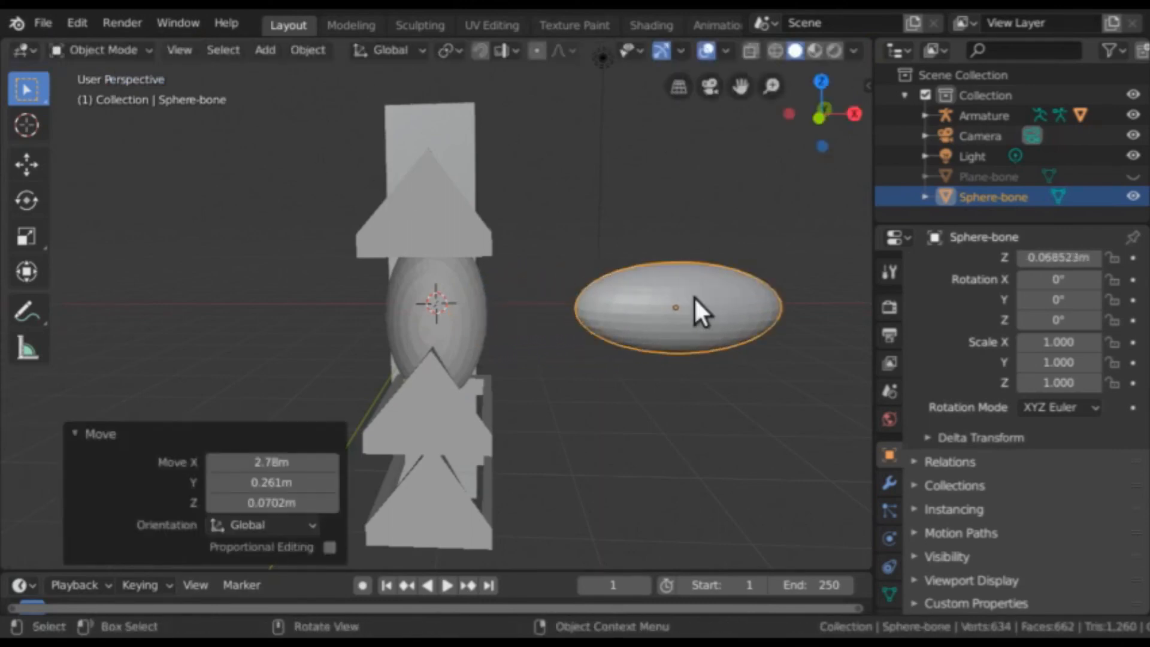
pyautogui.moveTo(694, 297)
pyautogui.mouseDown(button='middle')
pyautogui.moveTo(803, 295)
pyautogui.moveTo(705, 306)
pyautogui.mouseUp(button='middle')
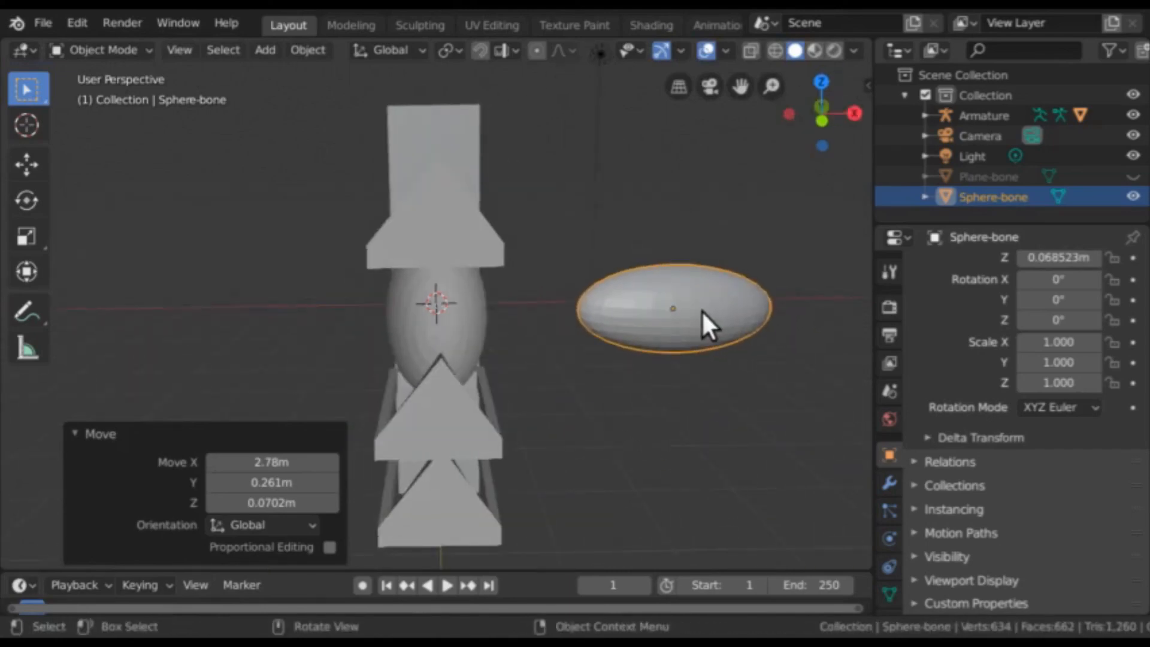
pyautogui.press('h')
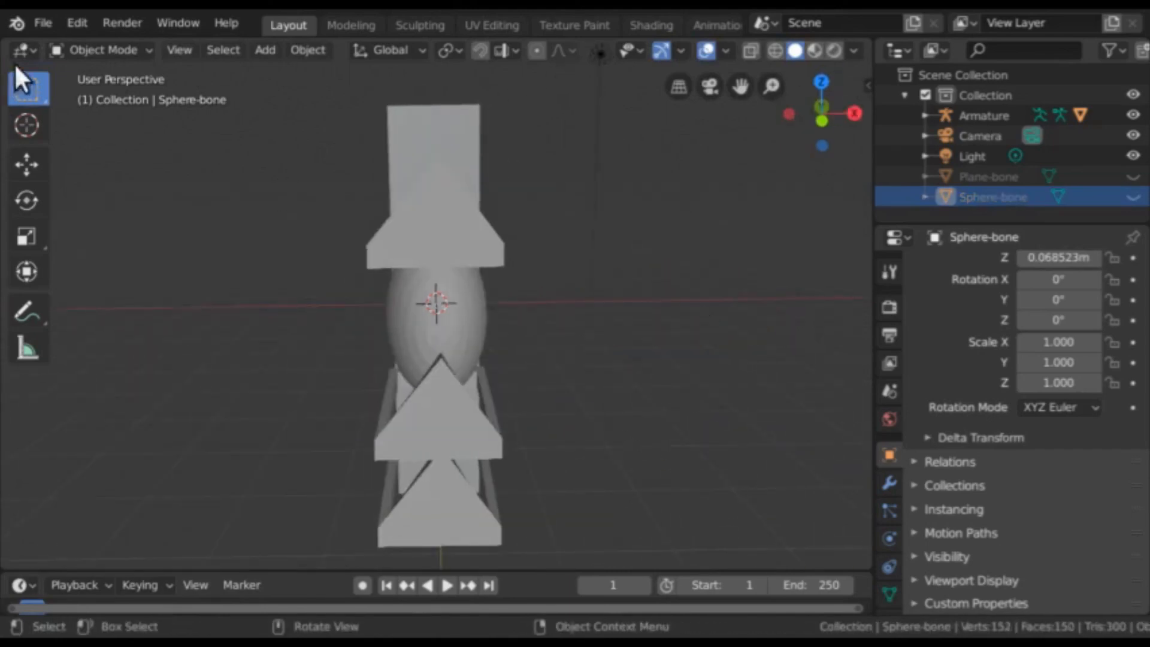
# - Put the armature back in Pose Mode and enable Wireframe display for the sphere-shaped bone
pyautogui.click(425, 309)
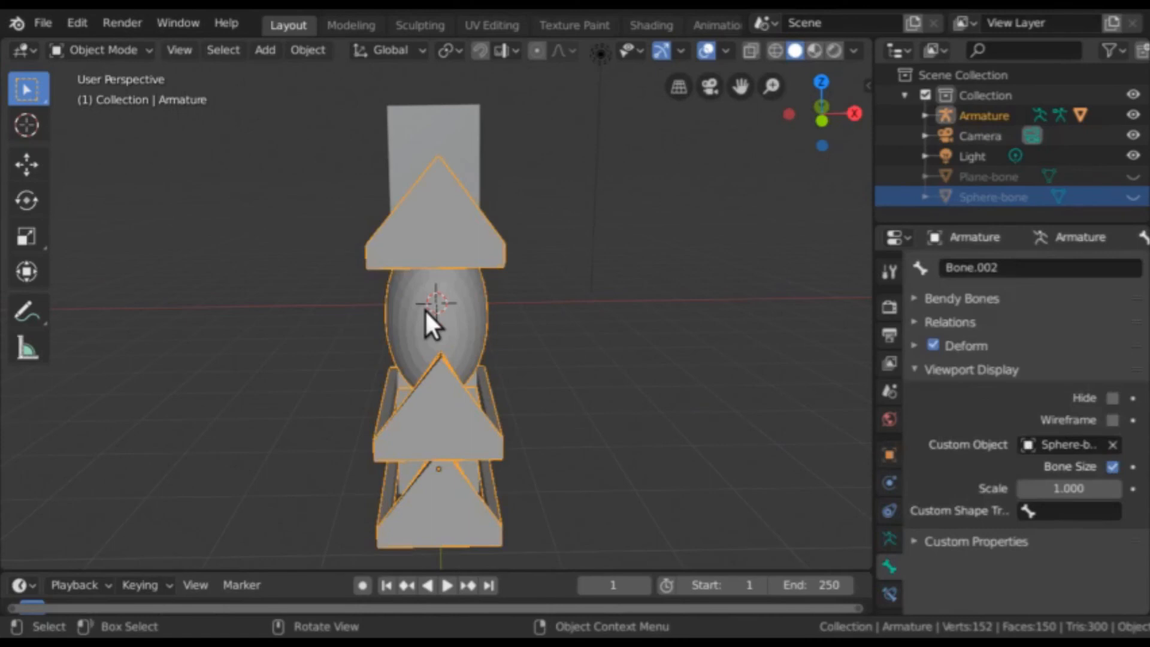
pyautogui.moveTo(426, 308); pyautogui.dragTo(480, 305, button='middle')
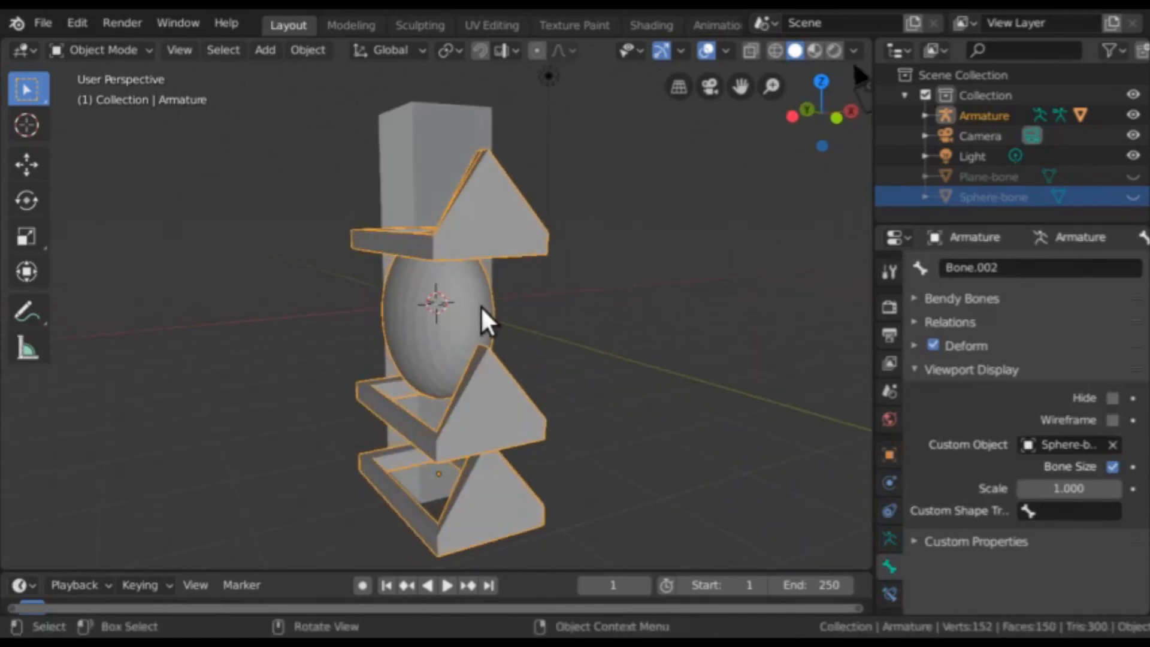
pyautogui.click(99, 52)
pyautogui.click(120, 117)
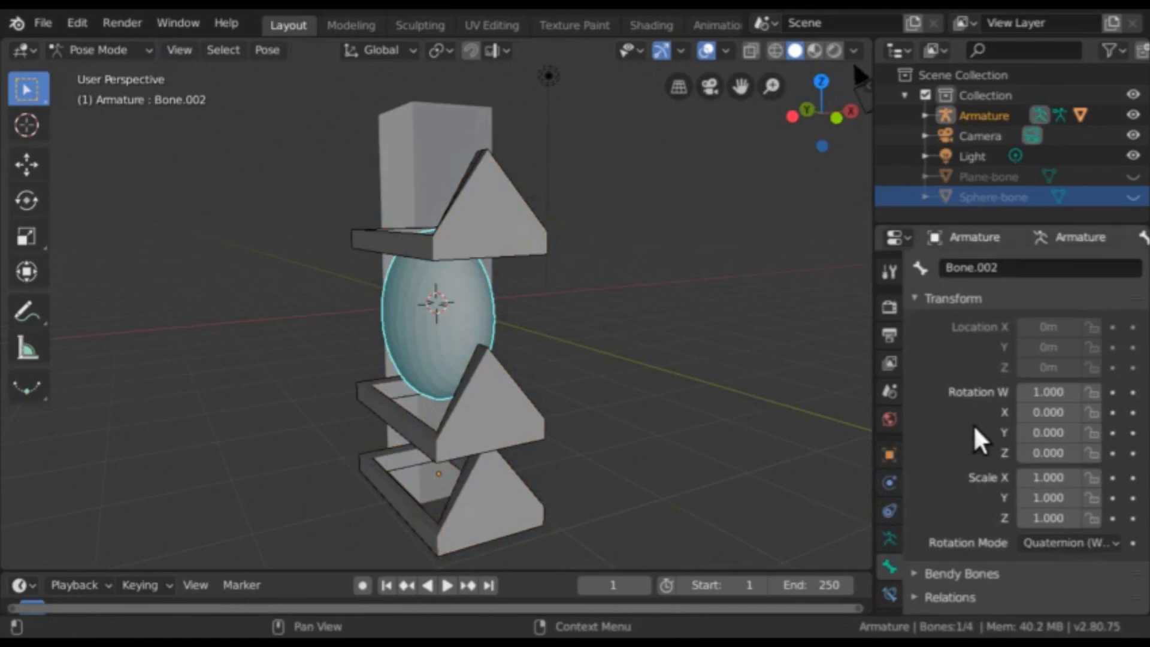
pyautogui.scroll(-8, 976, 441)
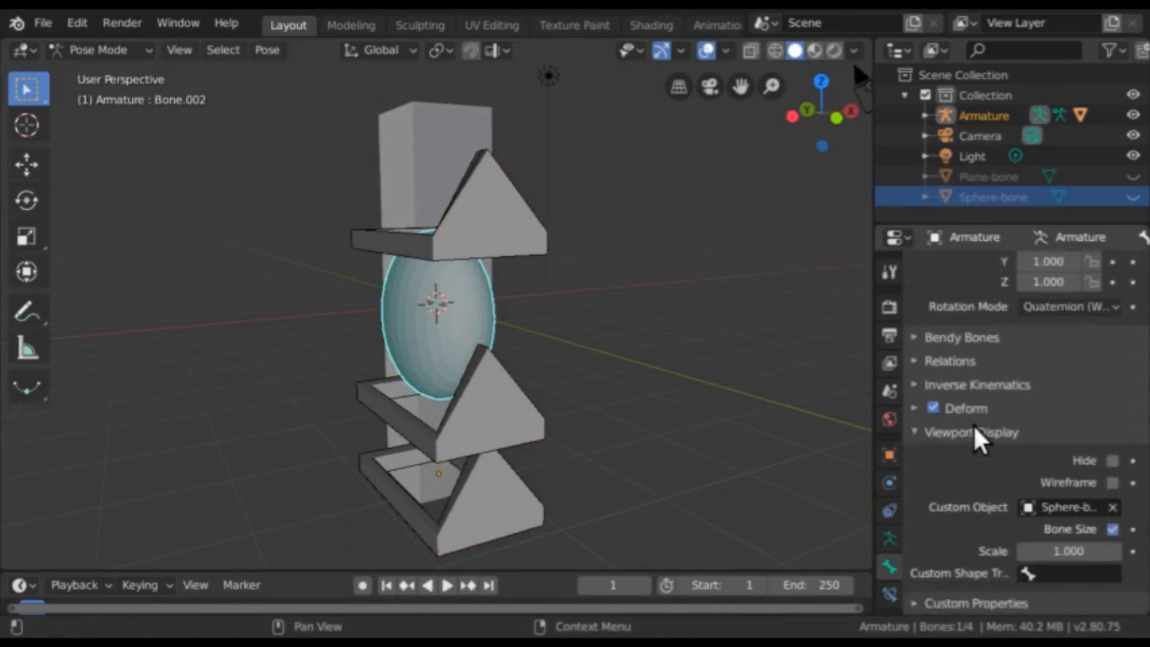
pyautogui.click(1113, 482)
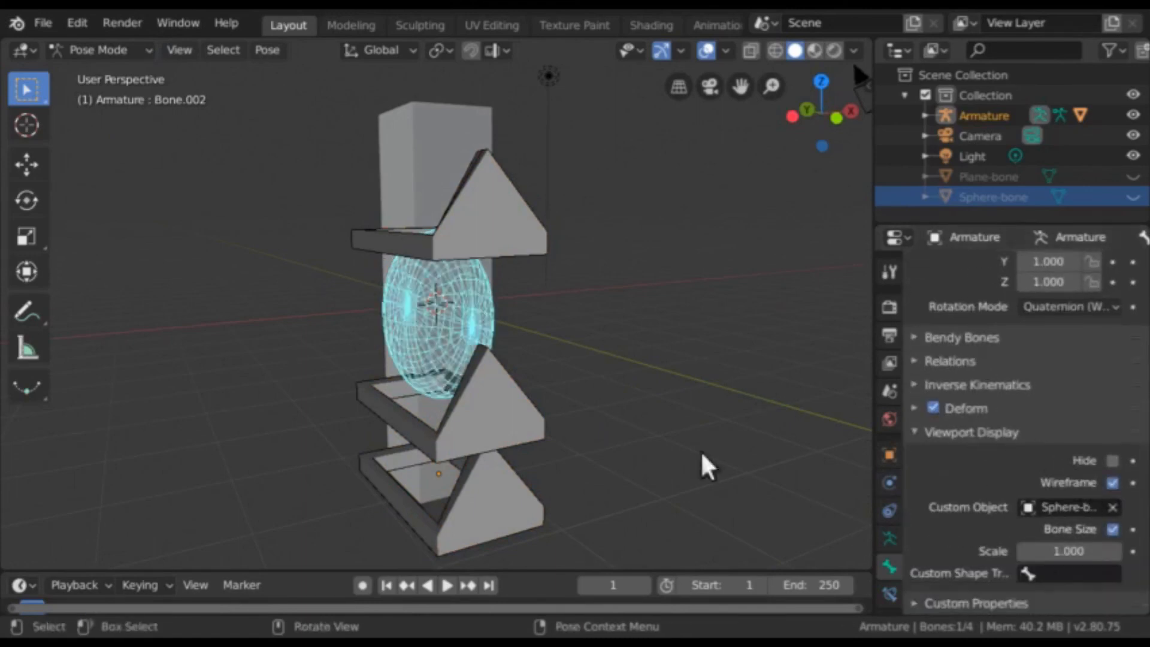
# - Rotate the wireframe sphere-shaped bone by about -8.92° around the view axis
pyautogui.moveTo(604, 413); pyautogui.dragTo(574, 410, button='middle')
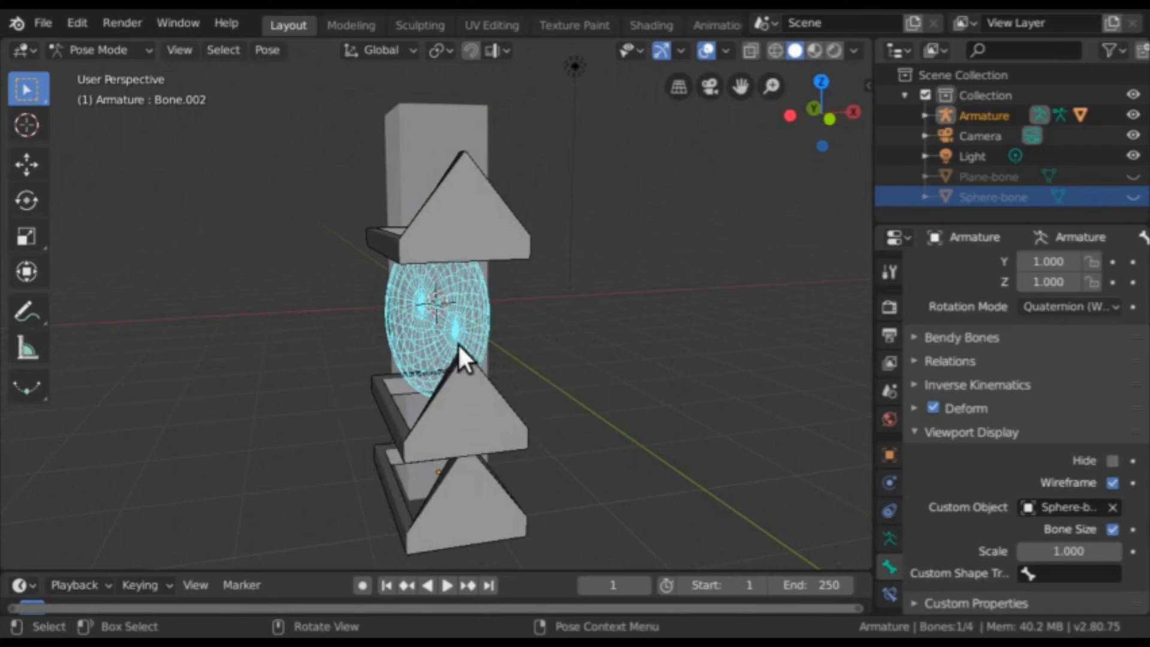
pyautogui.press('r')
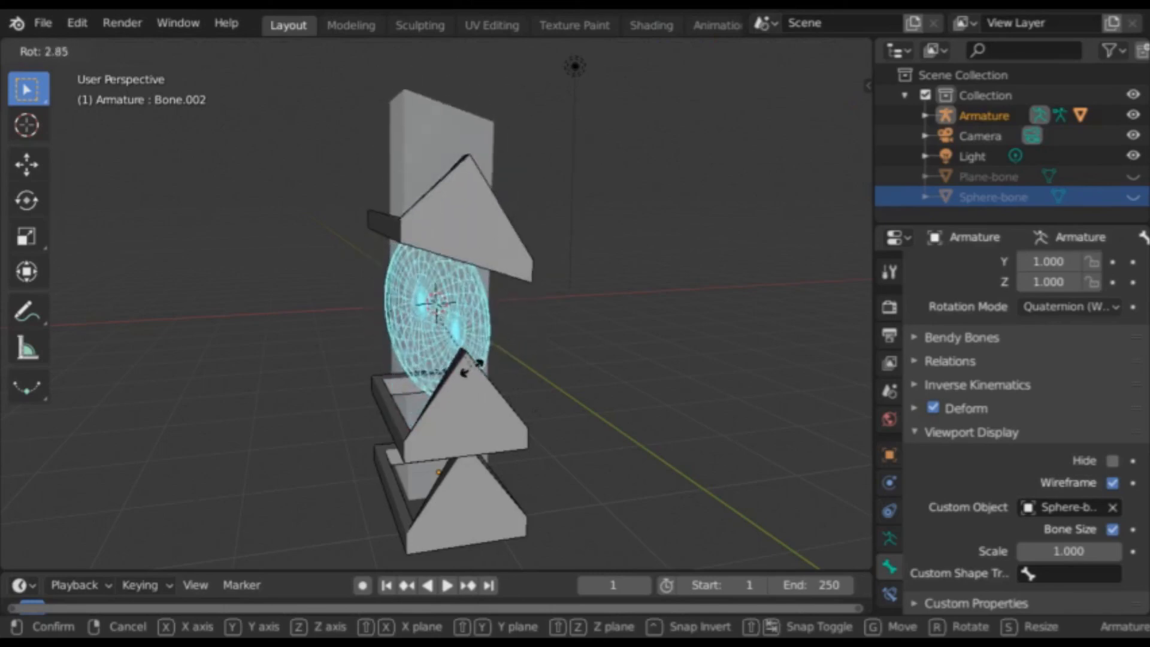
pyautogui.click(483, 359)
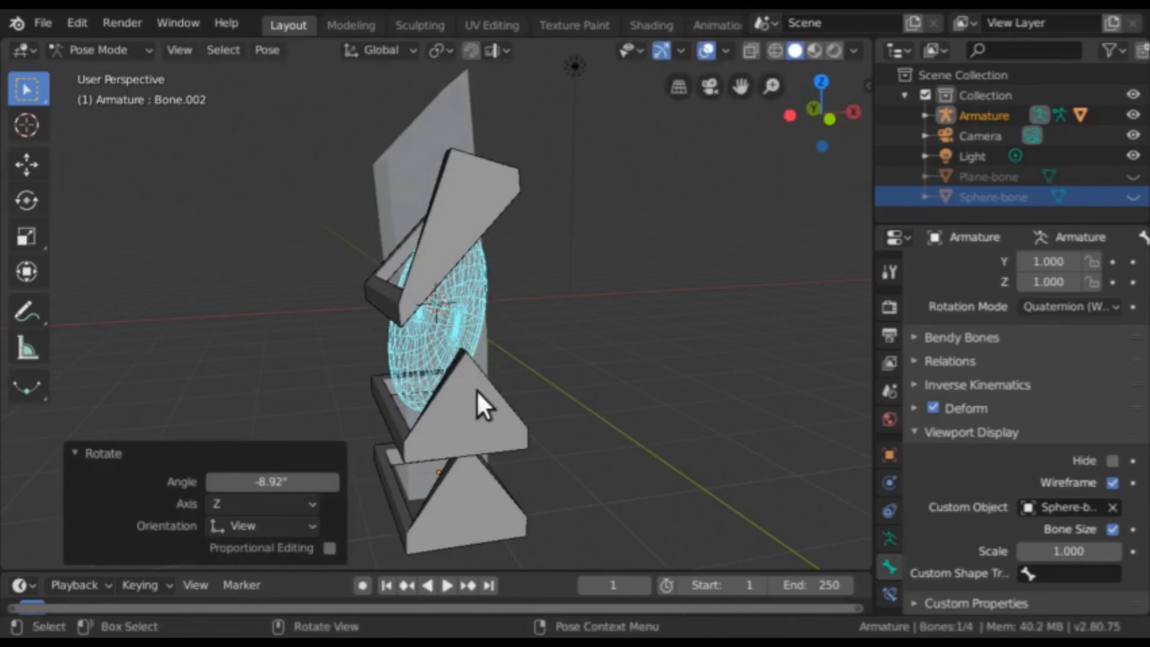
# - Examine the posed column from another side, selecting the bone below the sphere-shaped one and then the sphere-shaped bone again
pyautogui.click(478, 392)
pyautogui.moveTo(478, 392); pyautogui.dragTo(340, 414, button='middle')
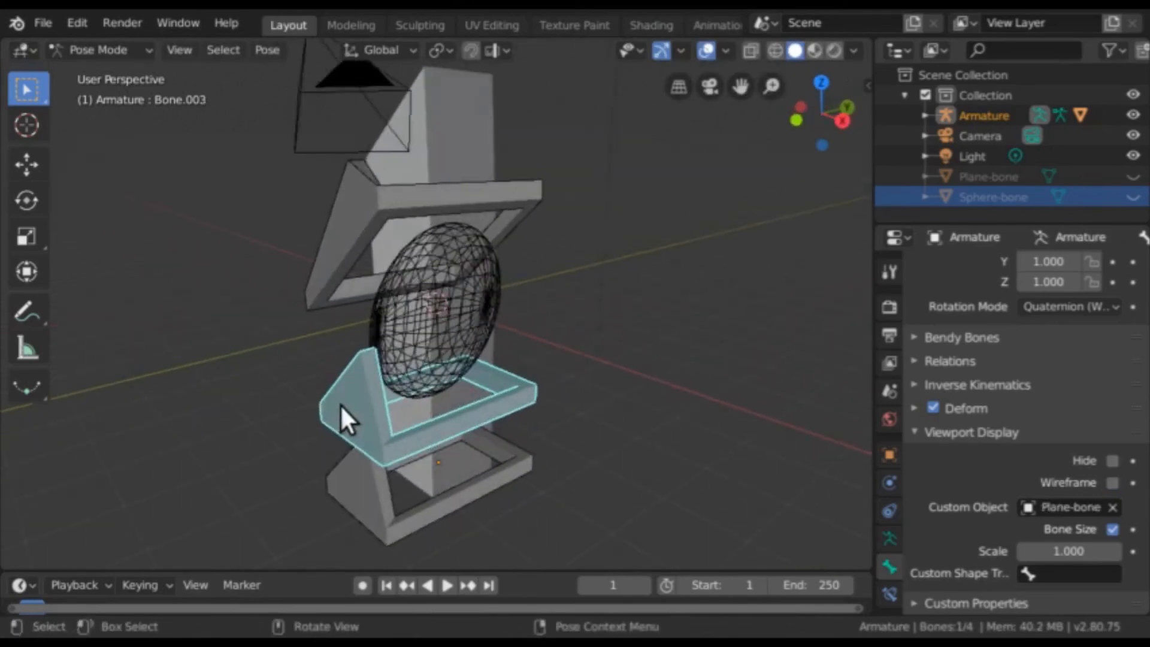
pyautogui.click(457, 334)
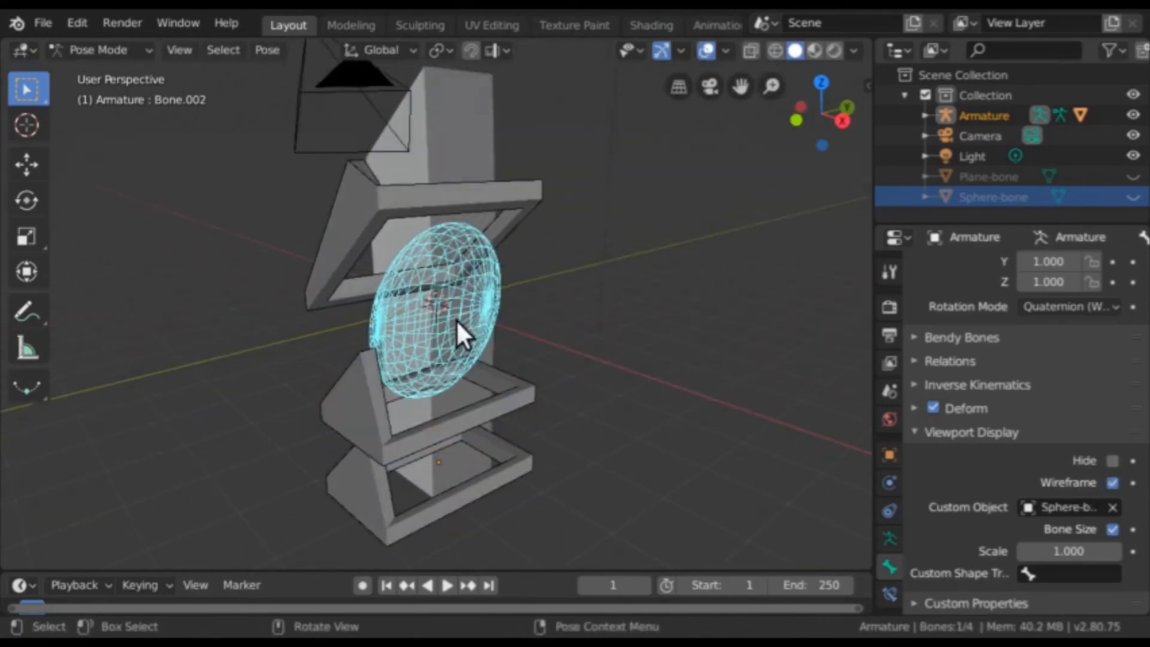